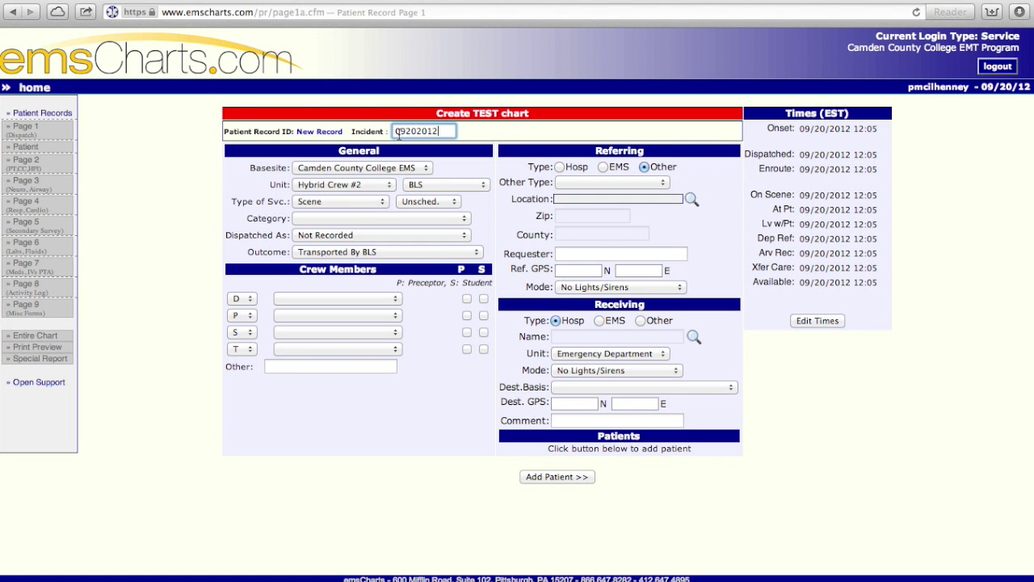
- Append the suffix "h1" to the chart's incident number
scroll(368, 127, up, 5)
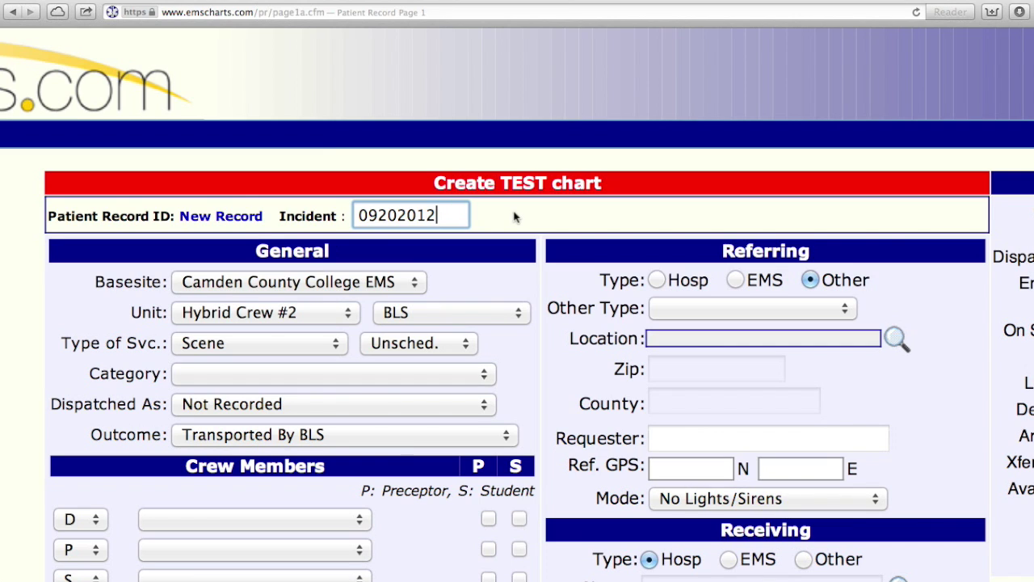
text(h)
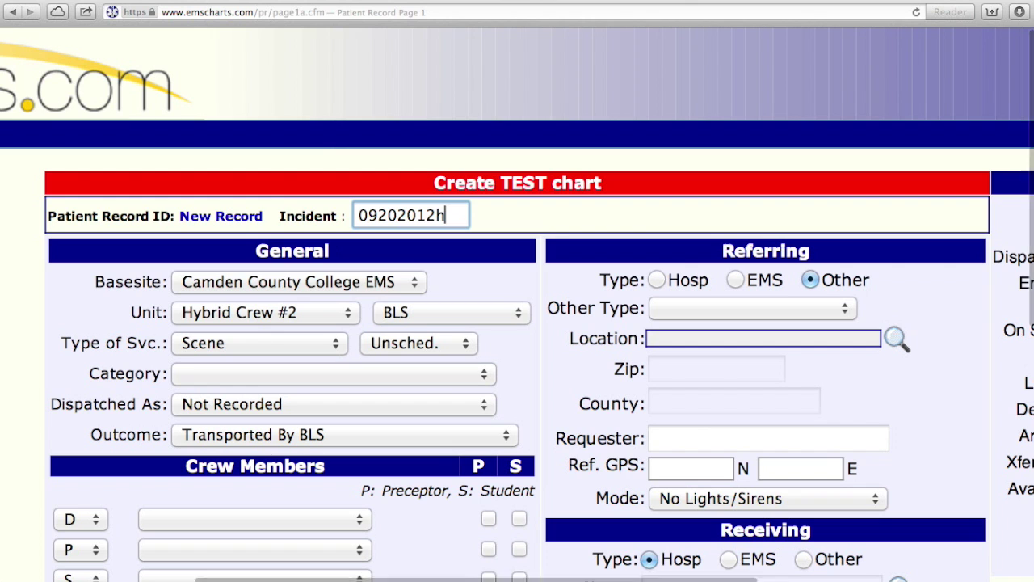
text(1)
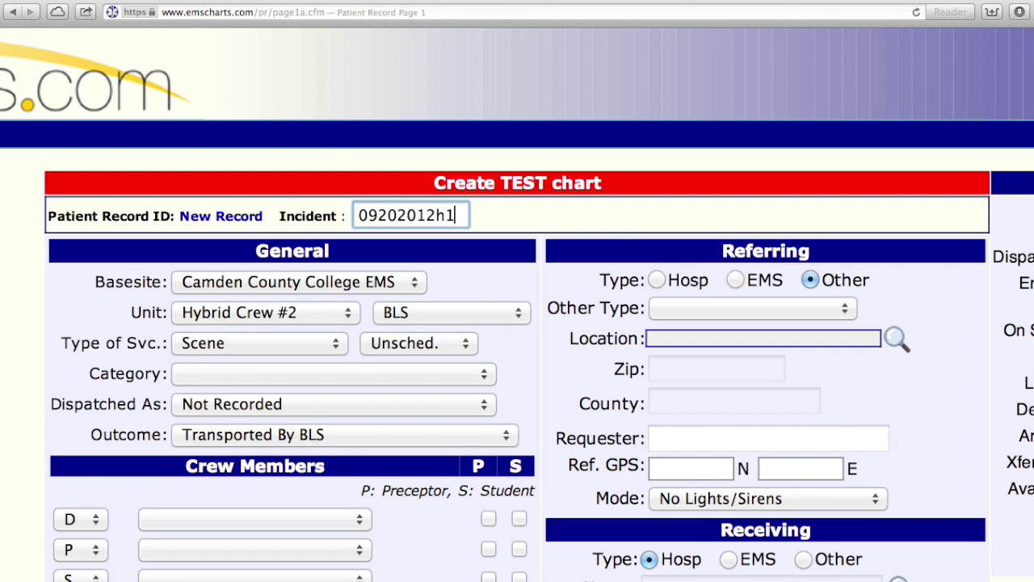
- Set the call's category to Diabetic Problem in the General section
scroll(329, 305, down, 3)
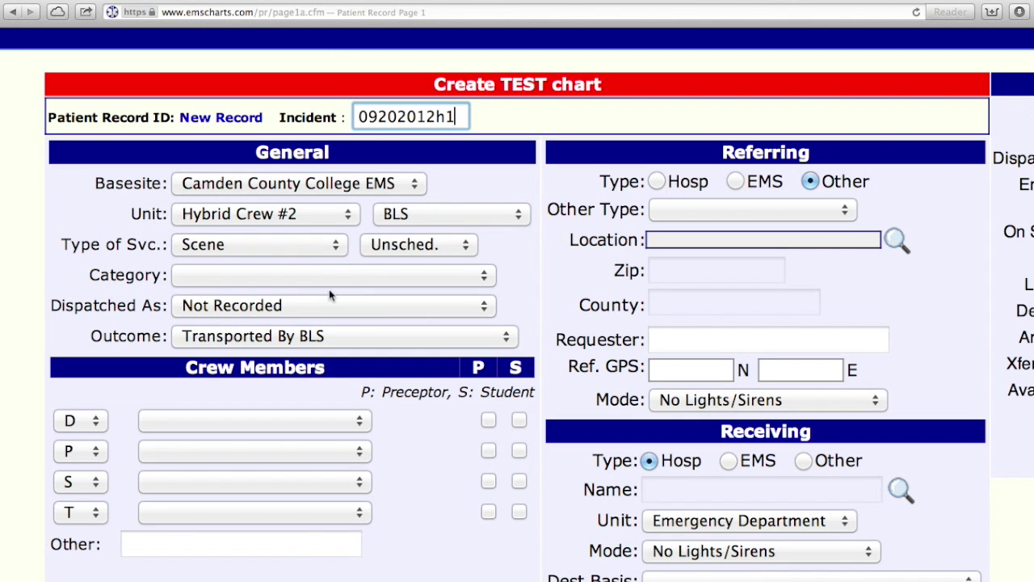
click(279, 276)
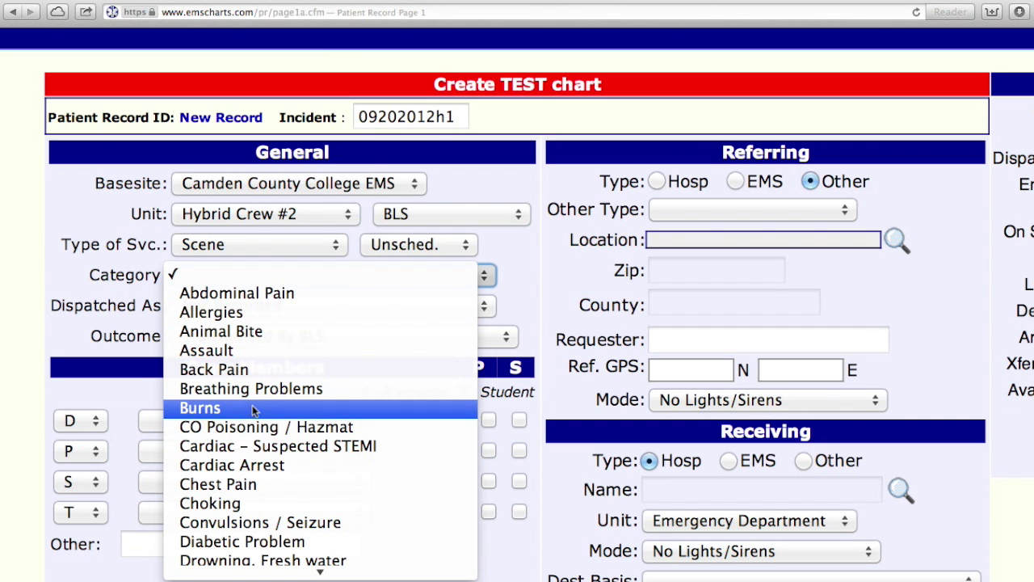
scroll(253, 424, down, 3)
scroll(253, 425, down, 3)
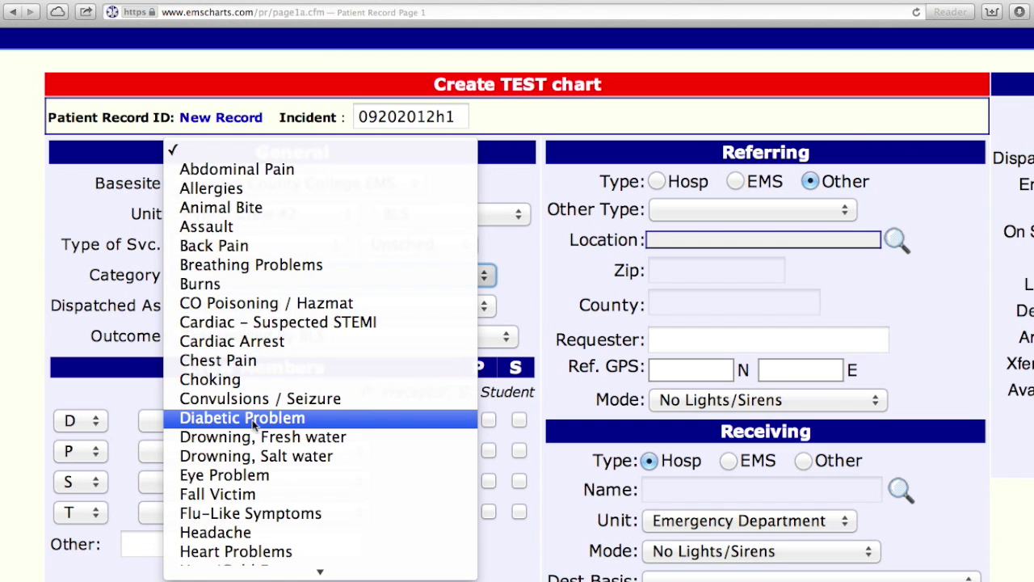
click(253, 417)
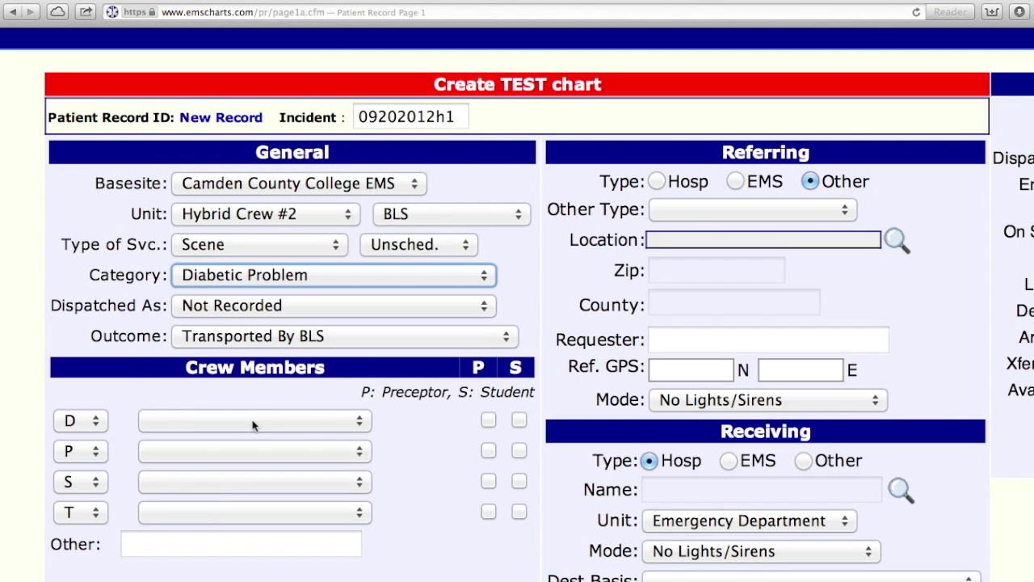
- Set Dispatched As to Diabetic Problem and the outcome to Transported By BLS, ALS Treat
click(265, 308)
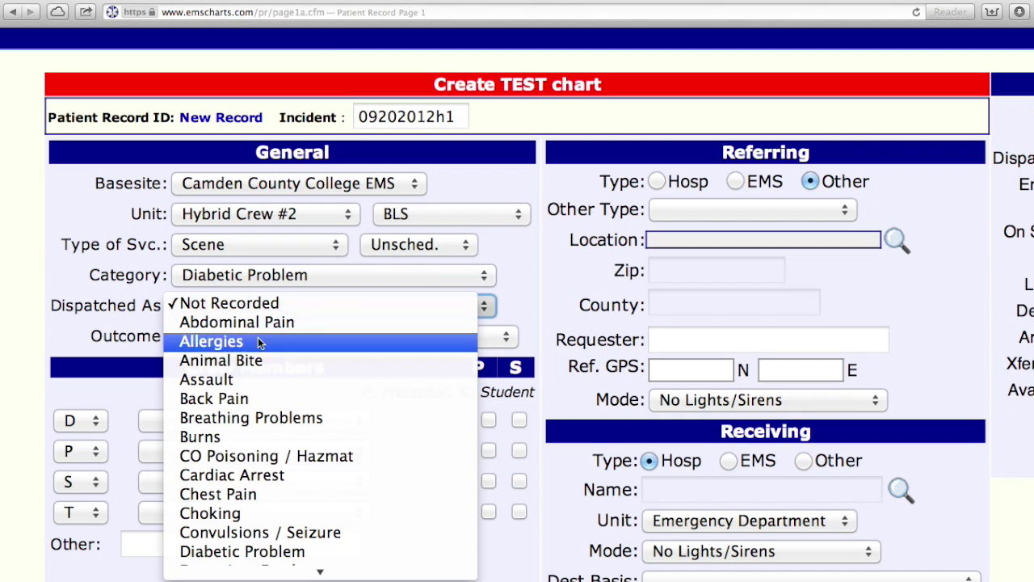
scroll(225, 518, down, 3)
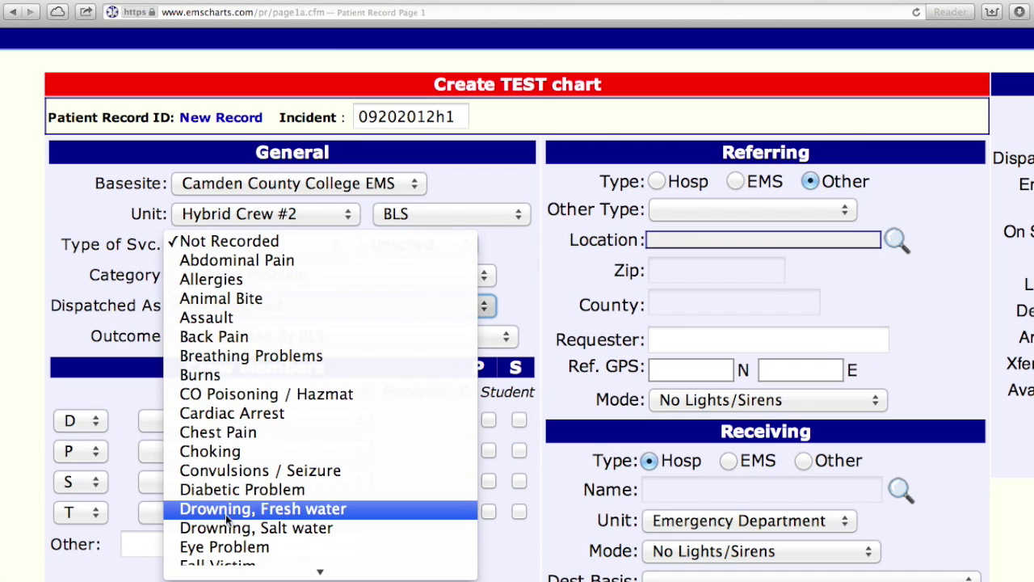
click(226, 495)
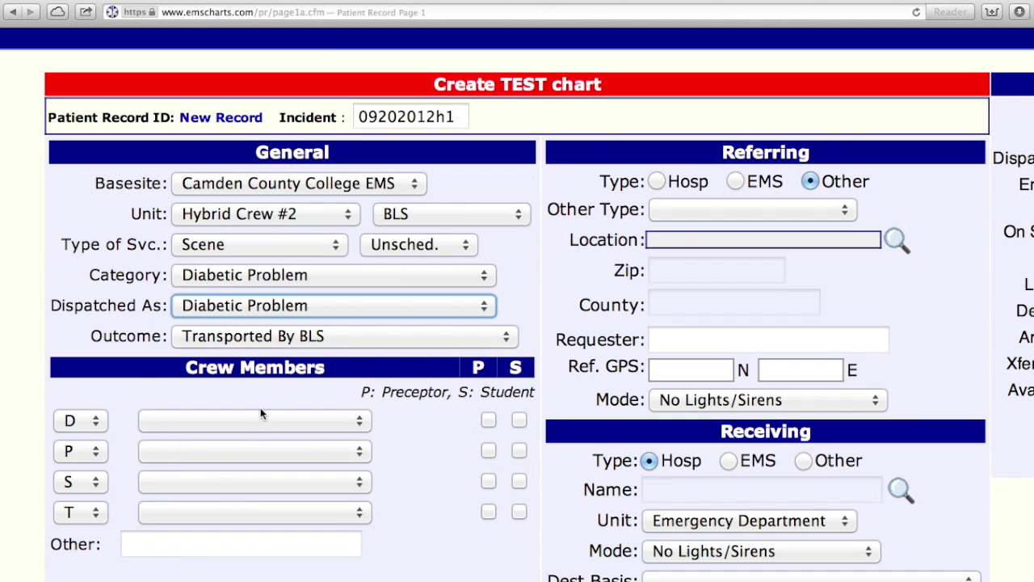
click(291, 340)
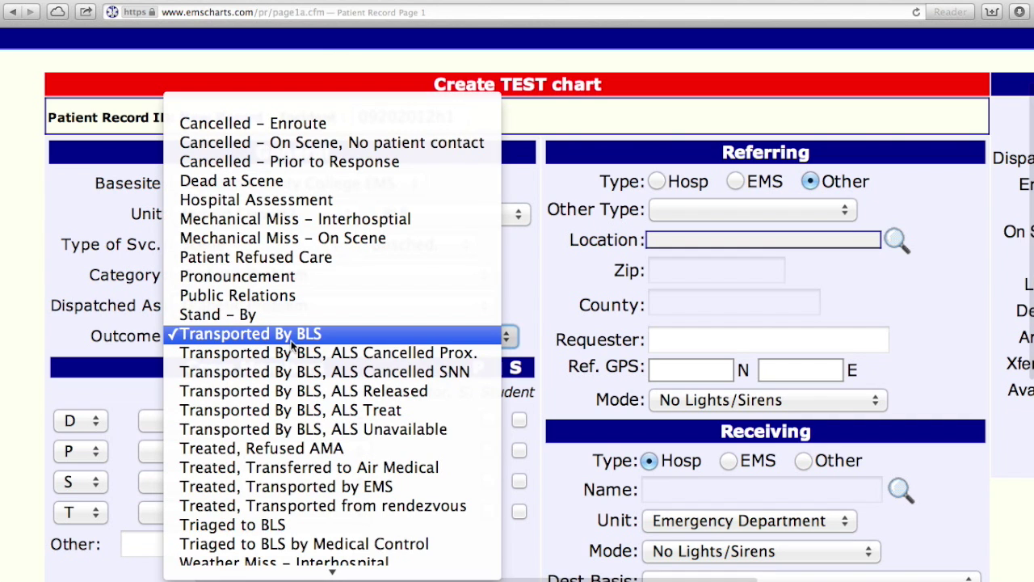
click(292, 410)
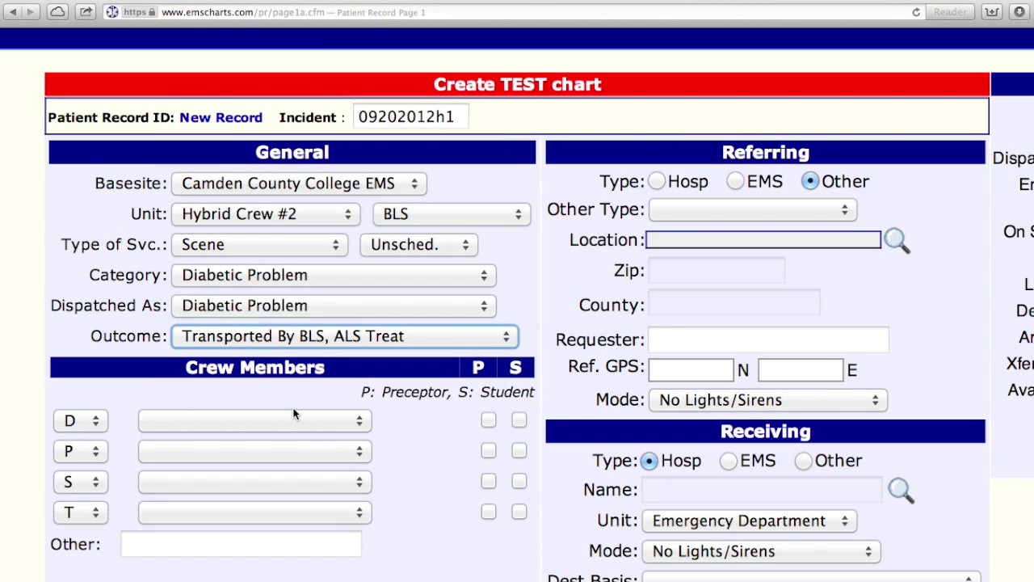
- Assign the first crew member's name to the D role in the crew list
click(248, 418)
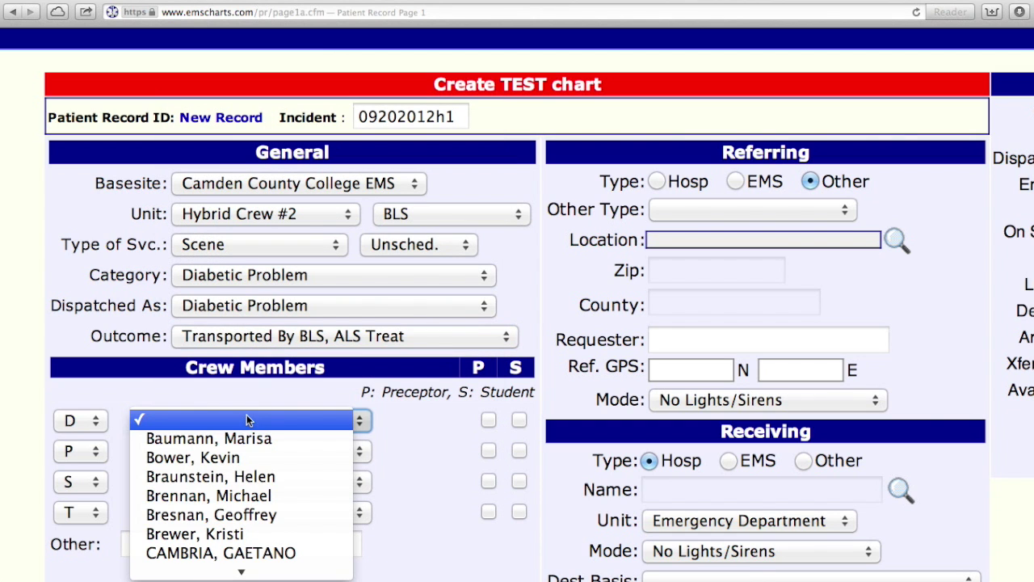
text(mc)
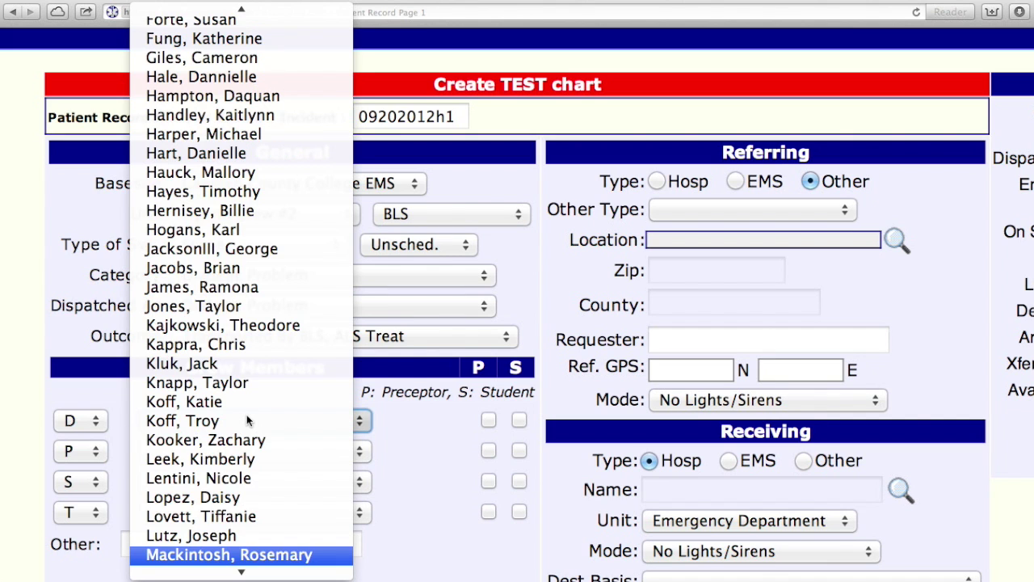
text(c)
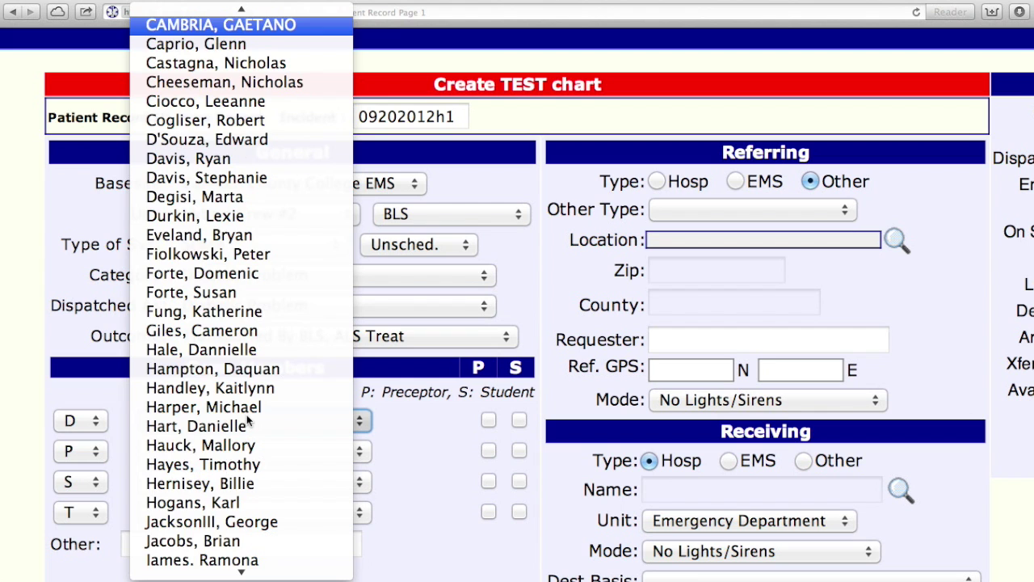
text(mcm)
scroll(246, 414, down, 4)
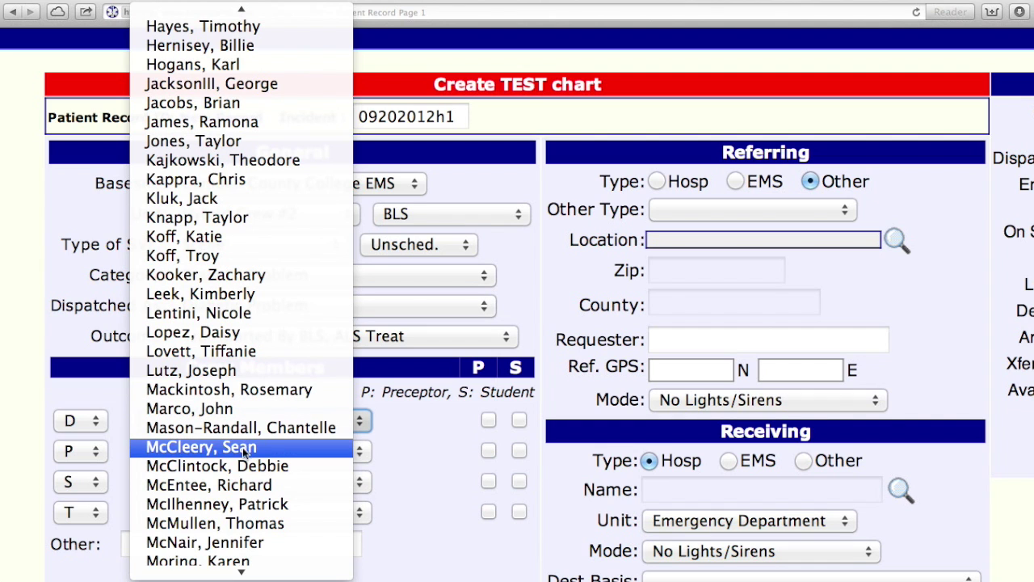
click(241, 466)
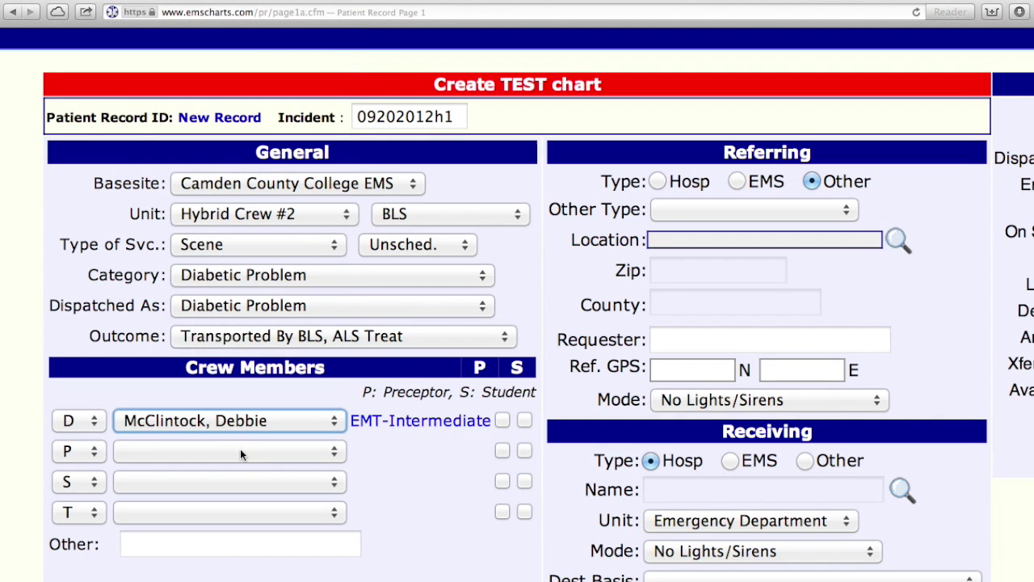
- Assign the second crew member's name to the P role in the crew list
click(240, 450)
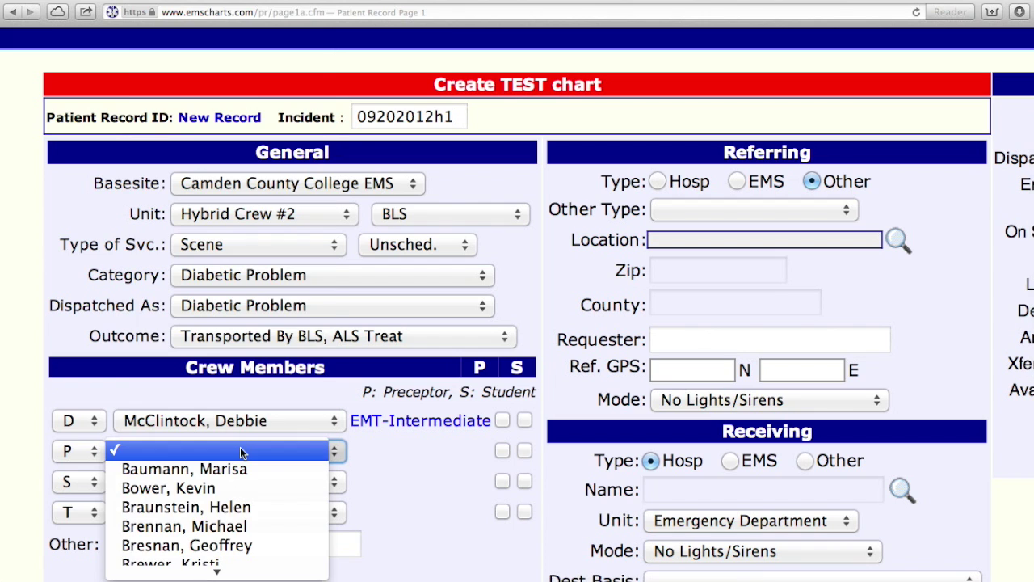
key(m)
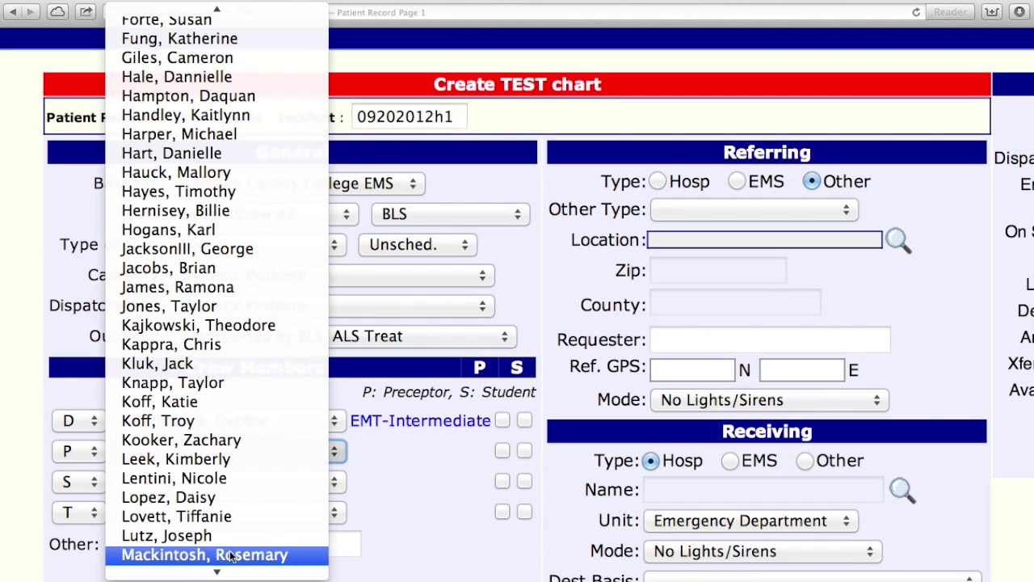
scroll(230, 548, down, 4)
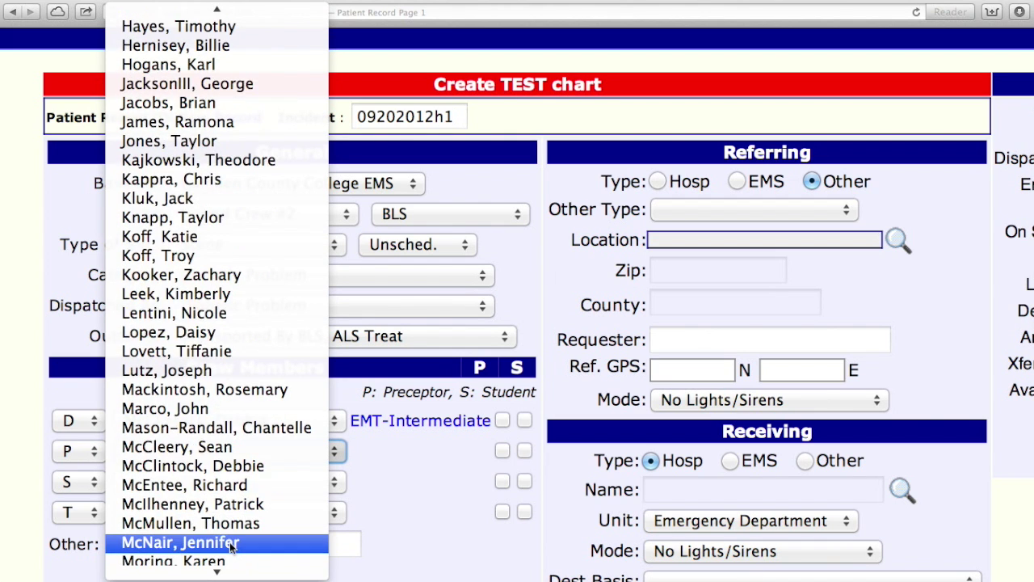
click(228, 510)
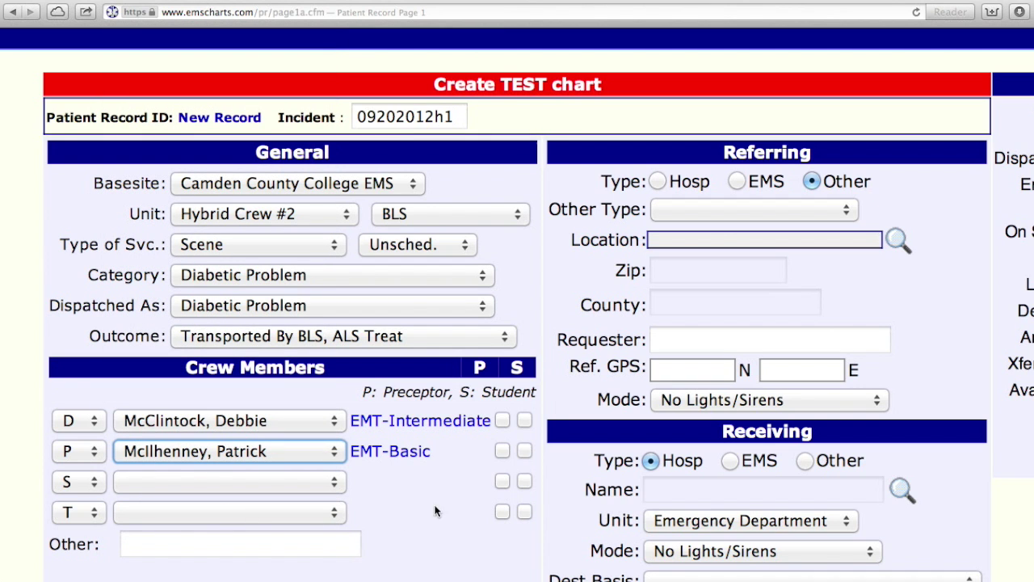
- Set the referring Other Type to Residence and enter the street address for the referring location
click(775, 214)
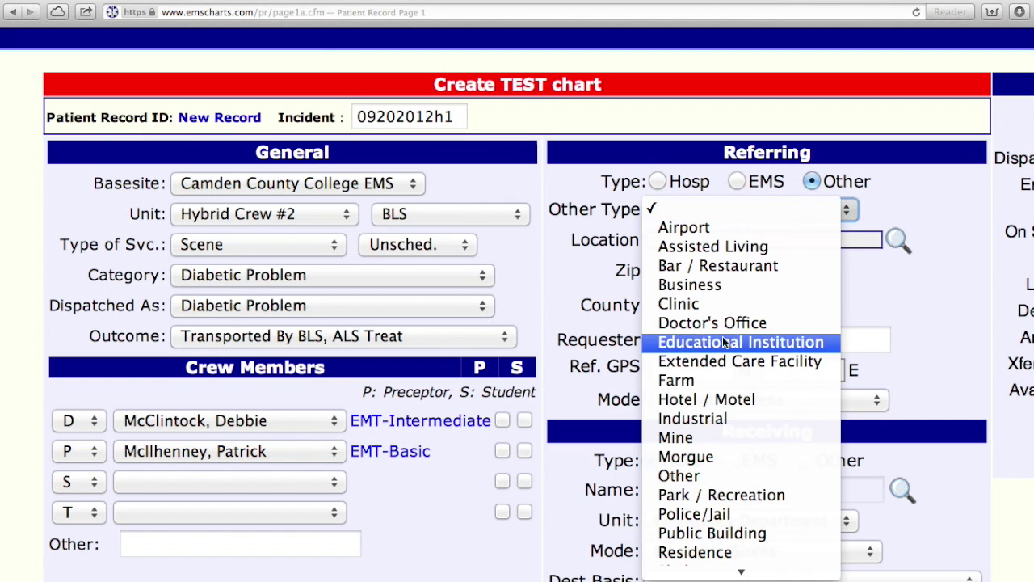
click(716, 553)
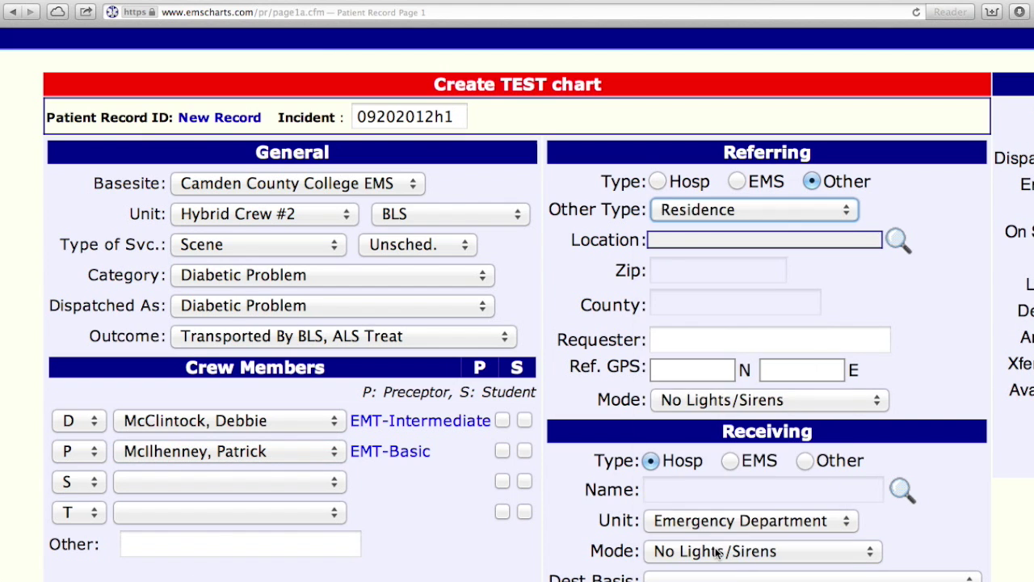
click(898, 240)
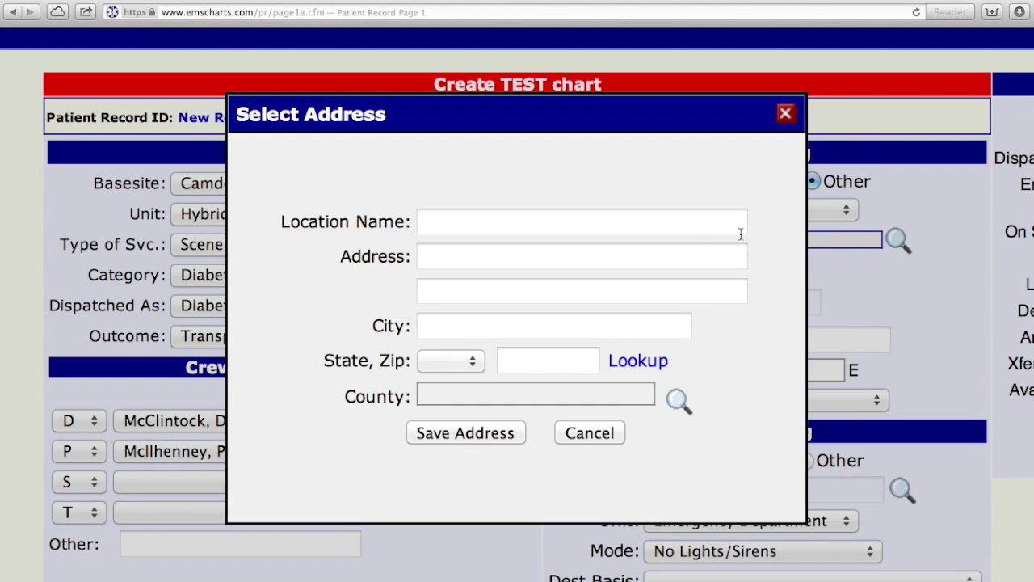
click(665, 255)
text(12)
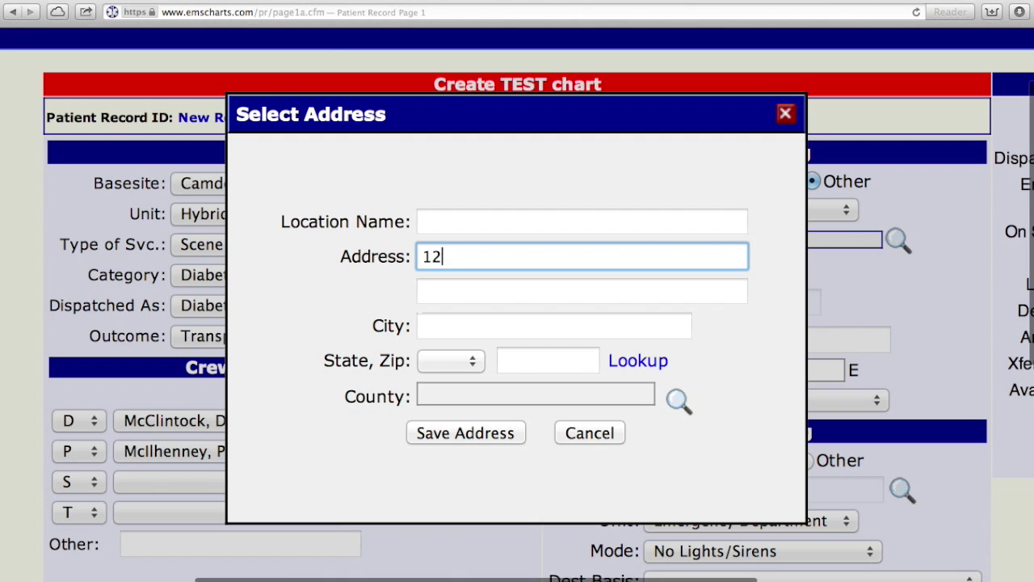
text(3 Anystreet)
key(Tab)
key(Tab)
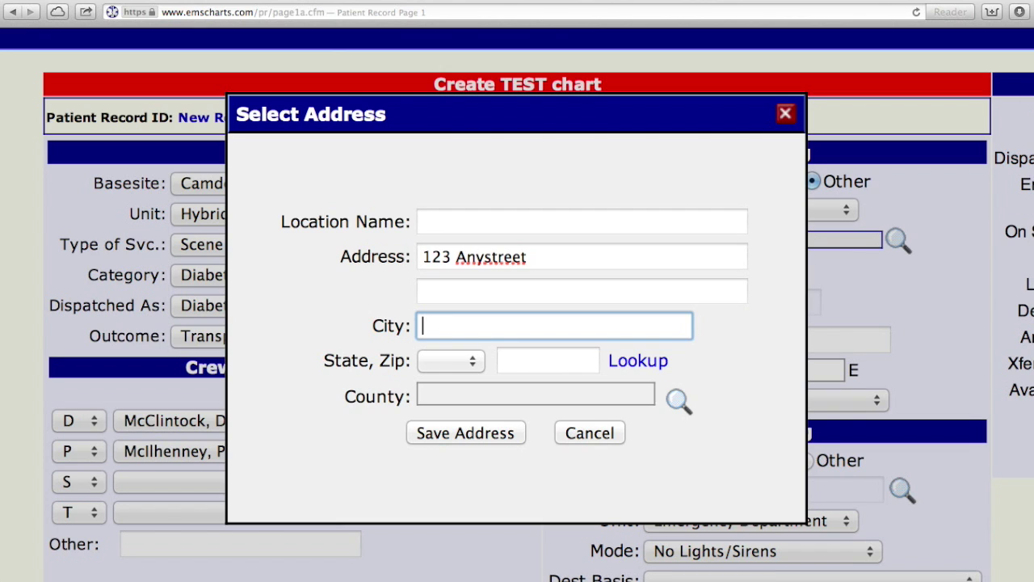
- Fill in the city, state and ZIP code of the referring location's address
text(B)
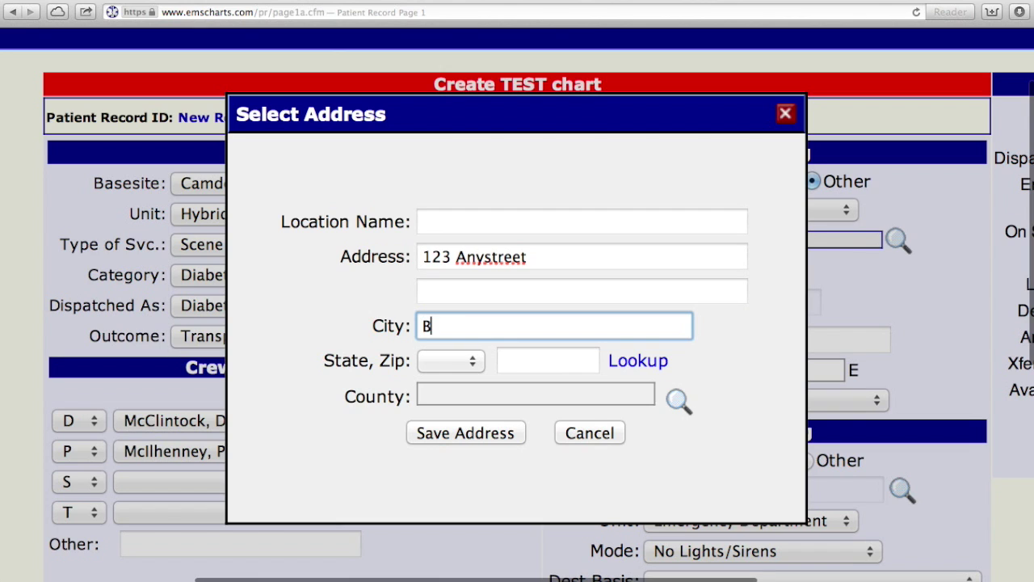
text(lackwood)
key(Tab)
text(nd)
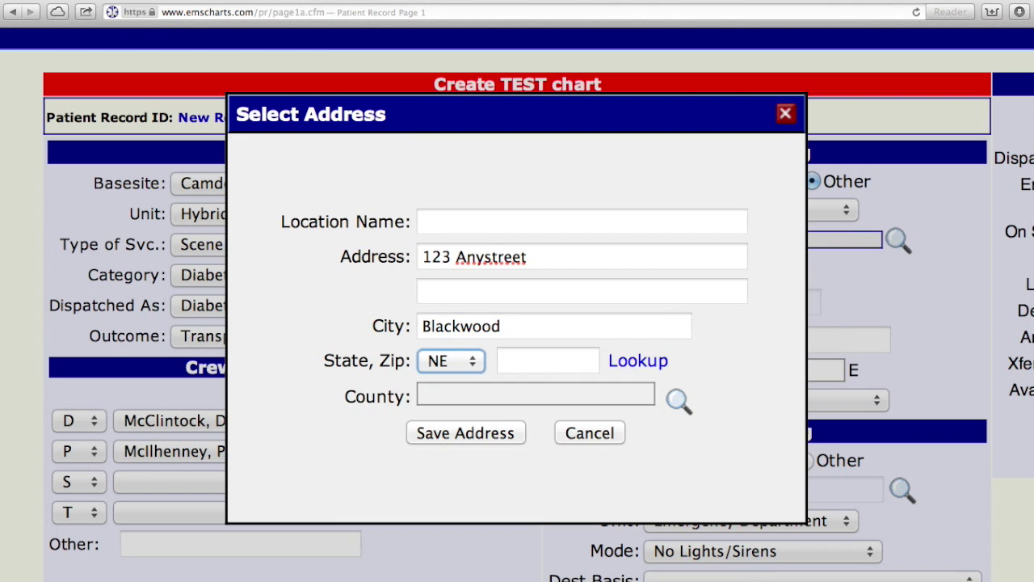
text(nj)
key(Tab)
text(08012)
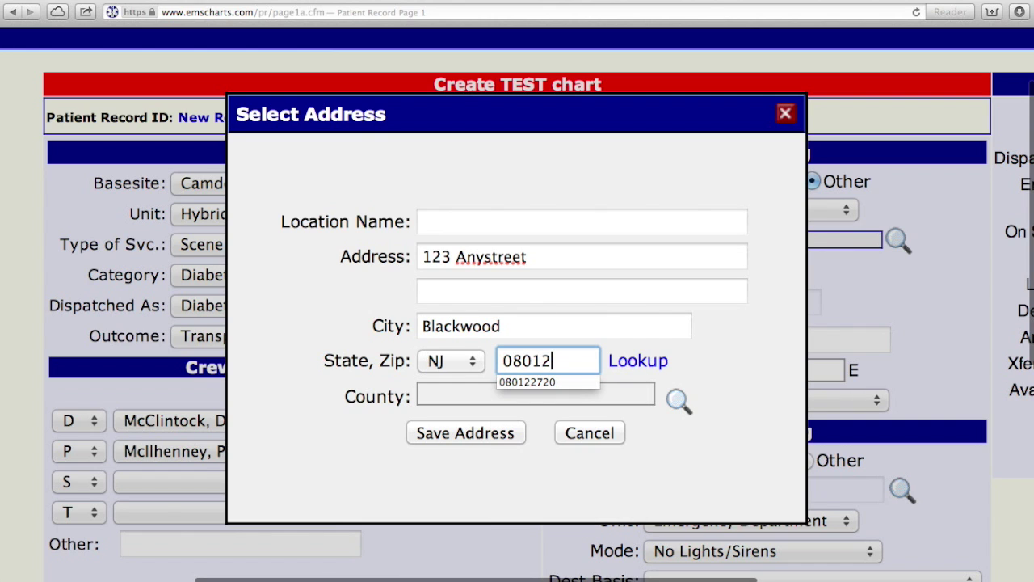
click(733, 402)
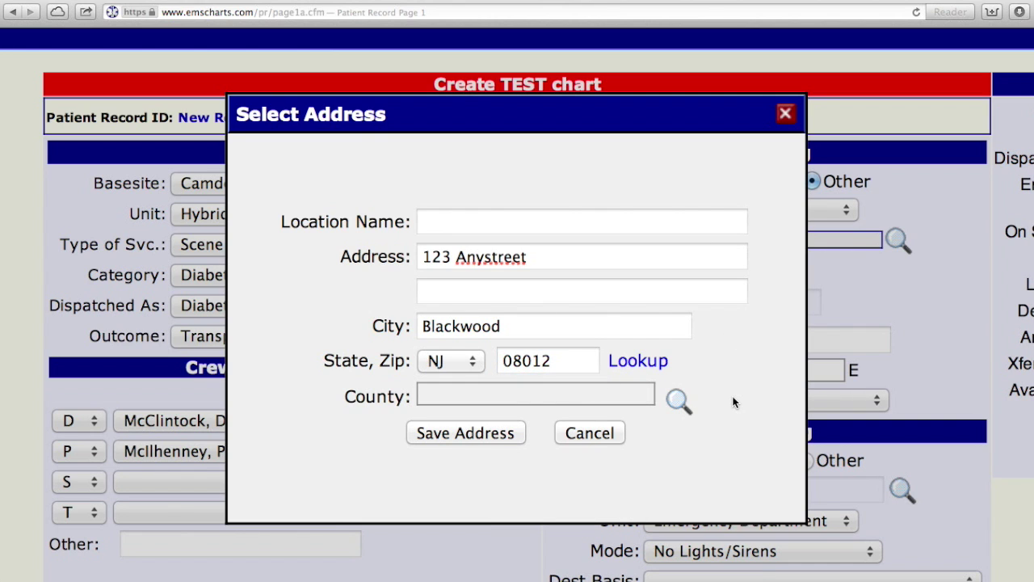
- Select Camden as the county for the referring location and save the address
click(676, 396)
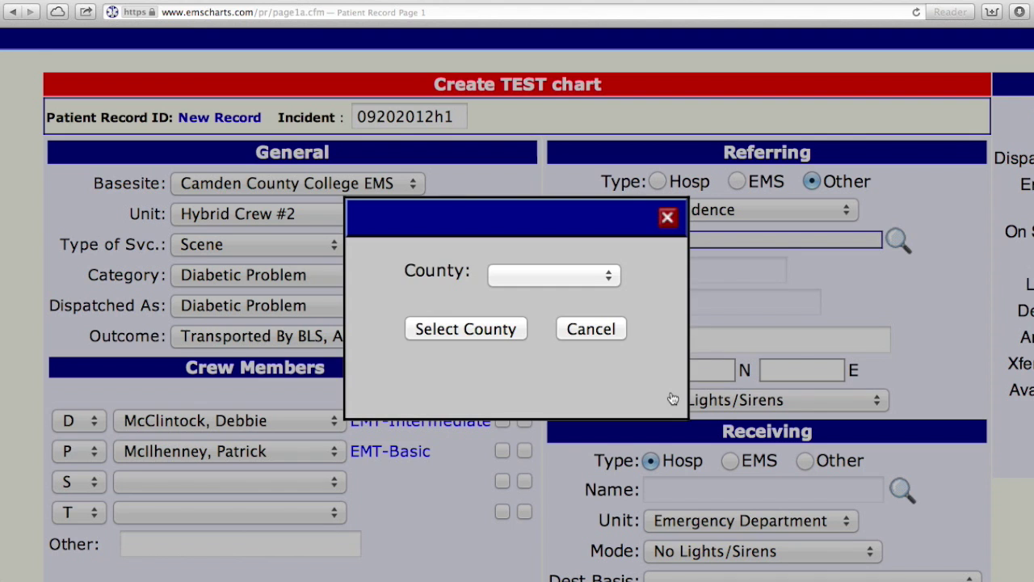
click(608, 275)
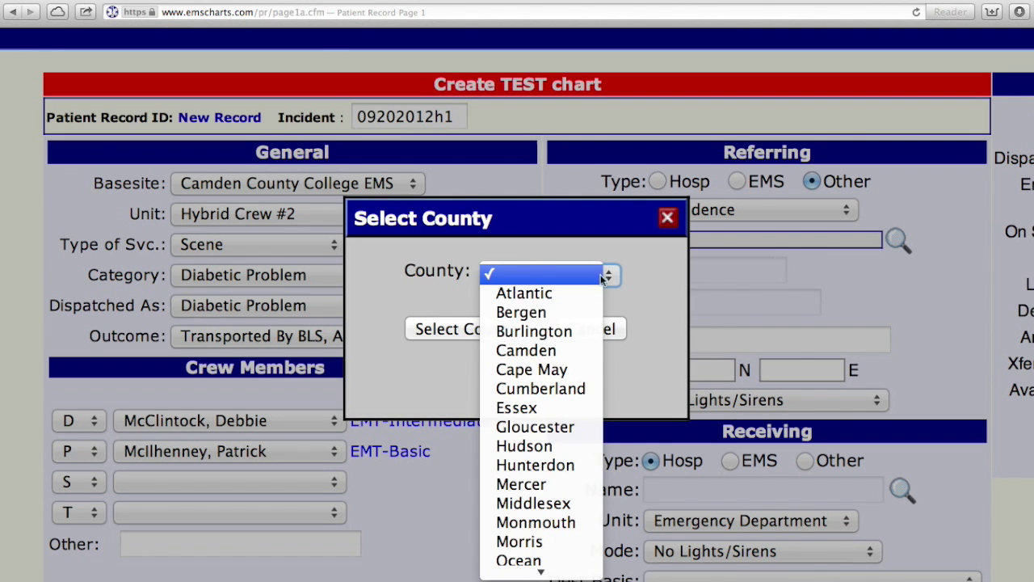
click(555, 351)
click(499, 329)
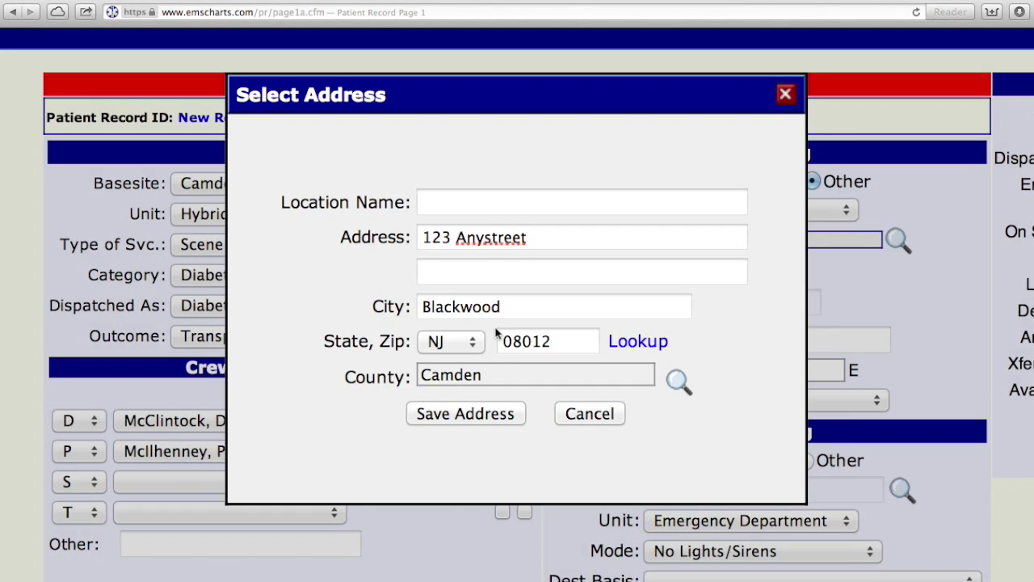
click(469, 414)
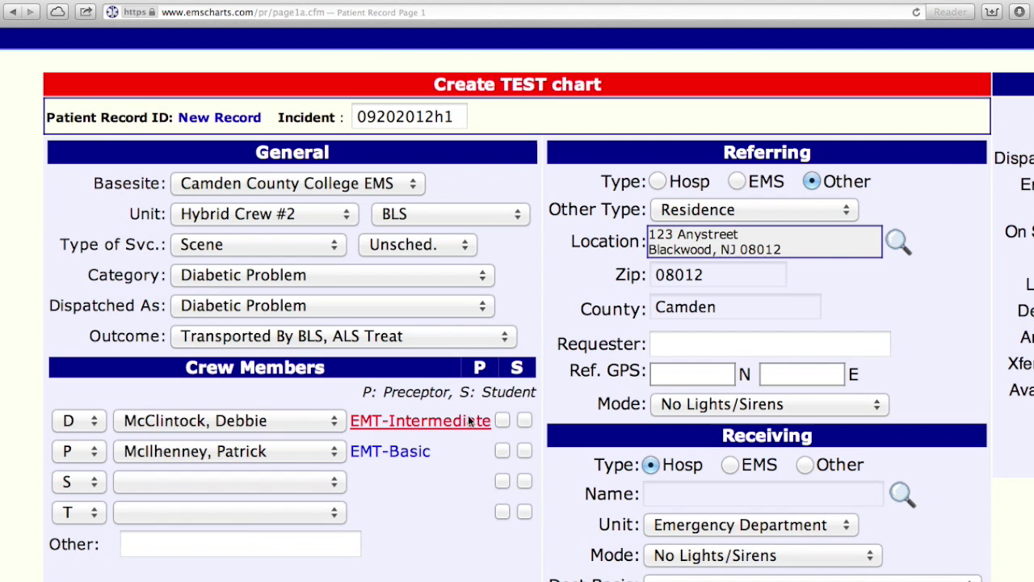
- Enter "911 Caller." as the referring Requester and set the referring Mode to Lights / Sirens
click(665, 342)
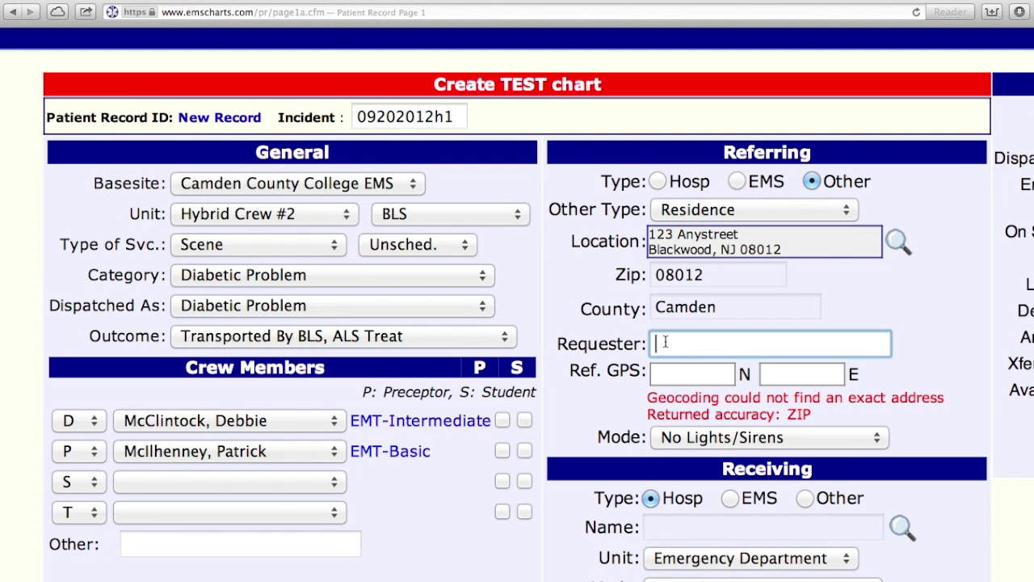
text(911 C)
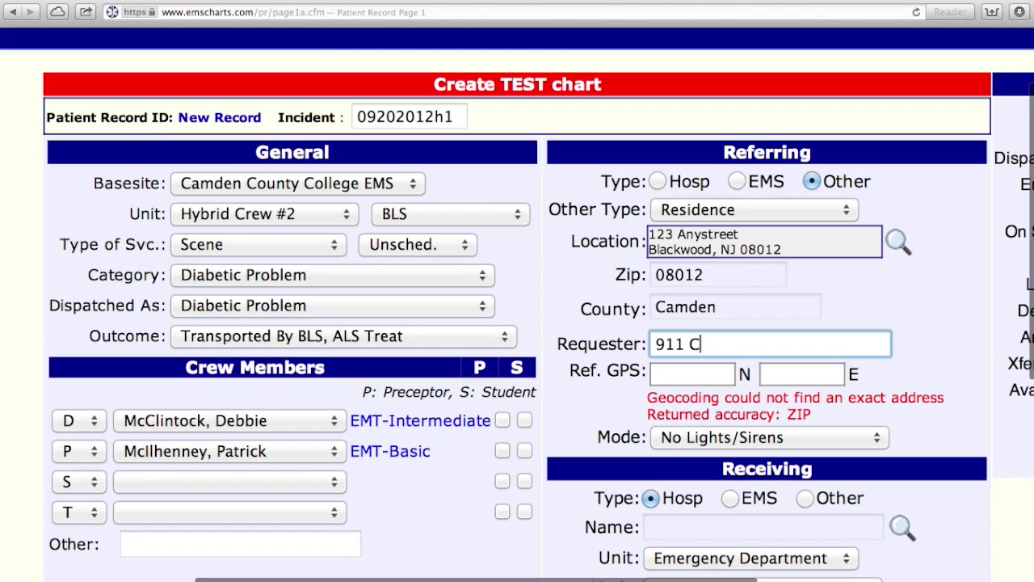
text(aller.)
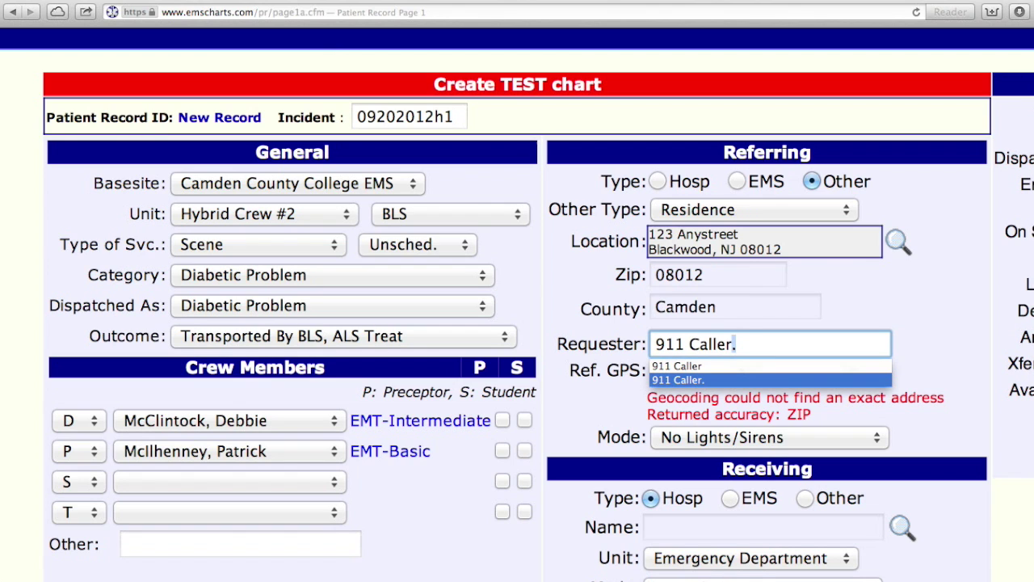
key(Tab)
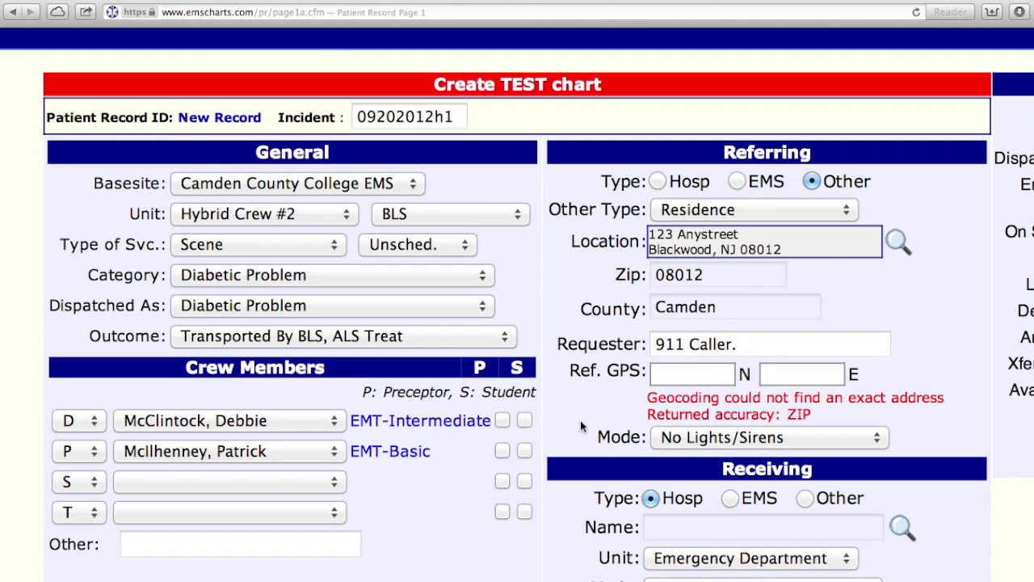
click(667, 434)
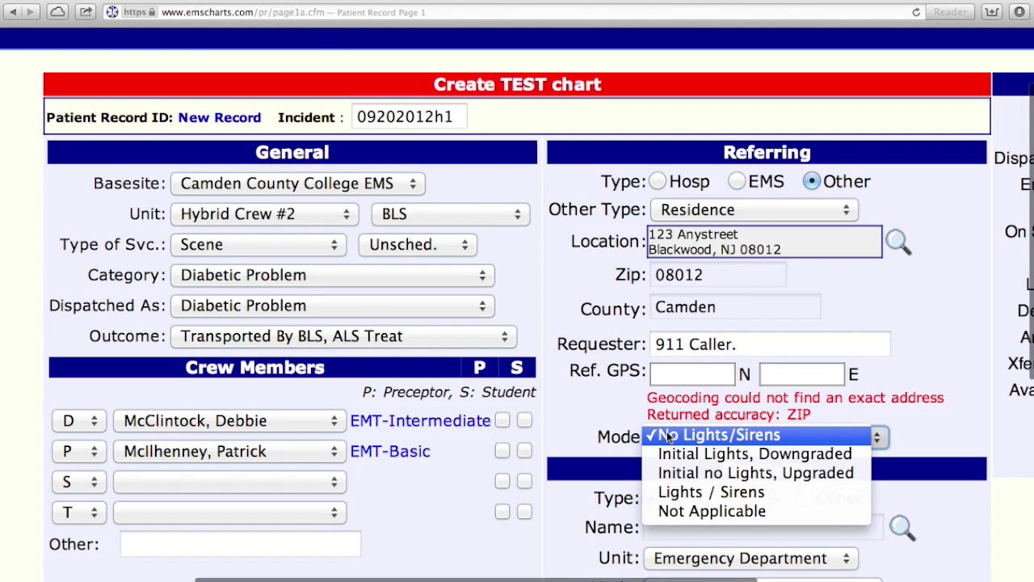
click(670, 491)
- Search for New Jersey hospitals and choose Virtua Marlton as the receiving facility
scroll(579, 501, down, 9)
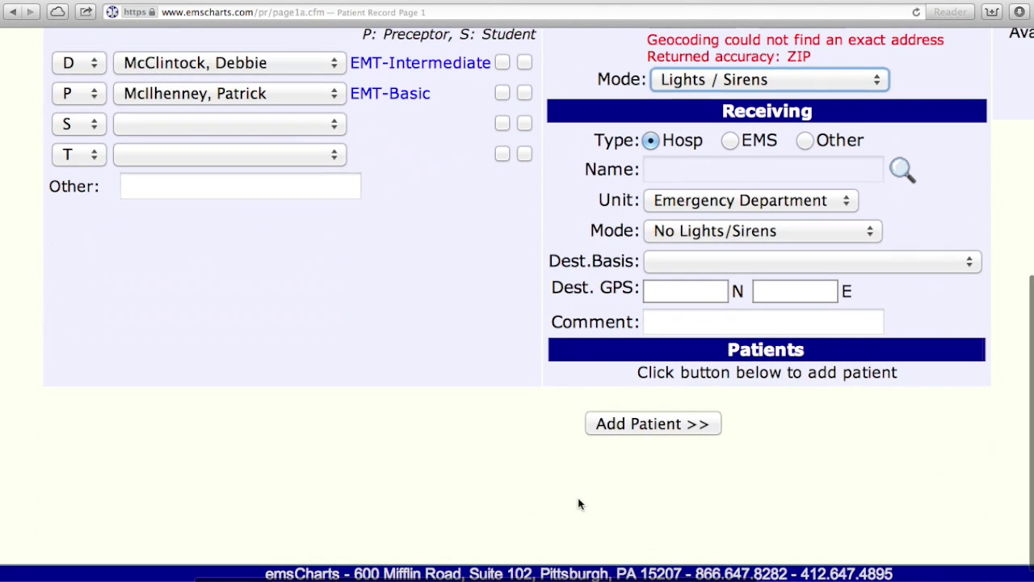
click(901, 174)
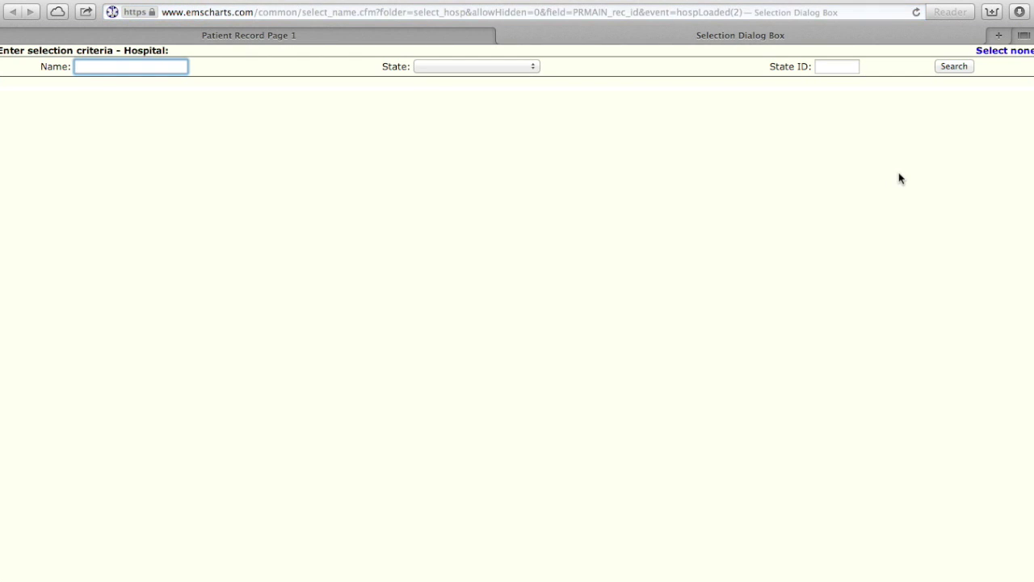
click(508, 68)
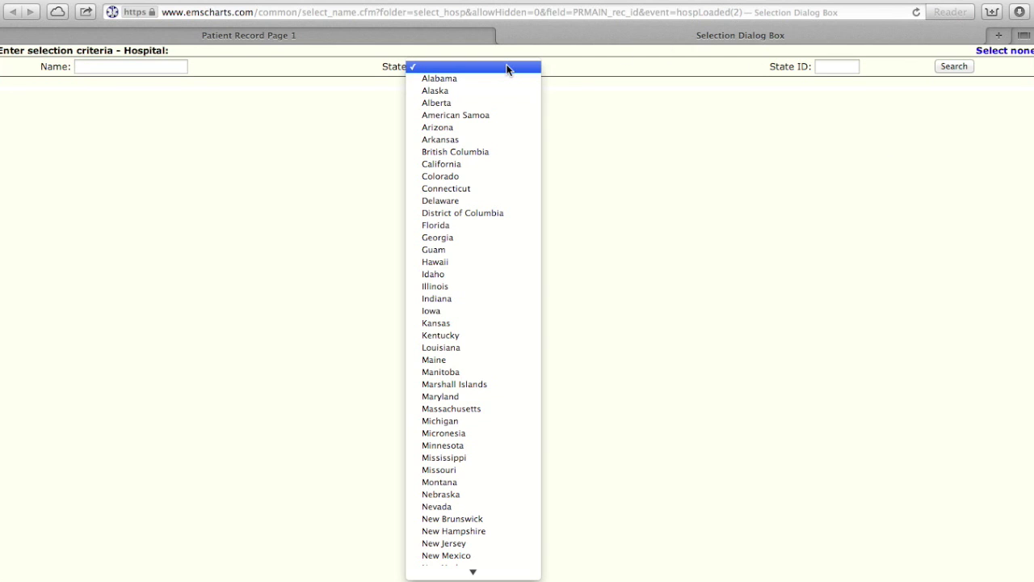
key(n)
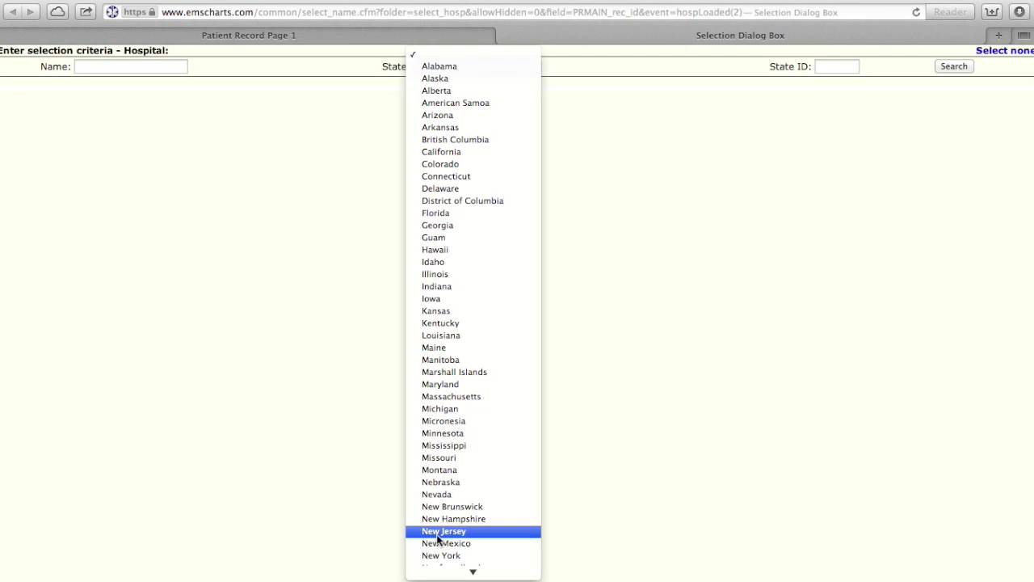
click(439, 532)
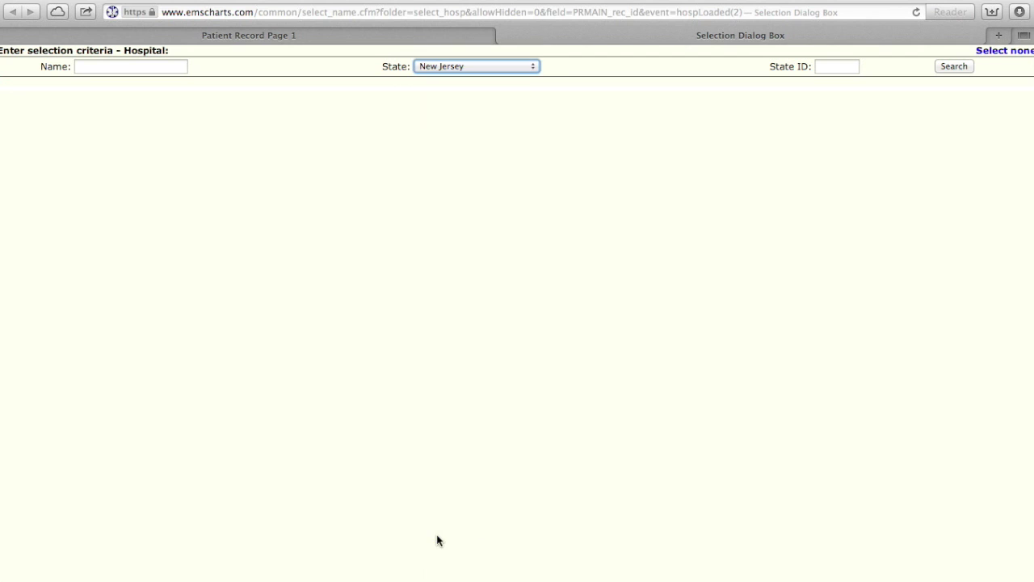
click(954, 66)
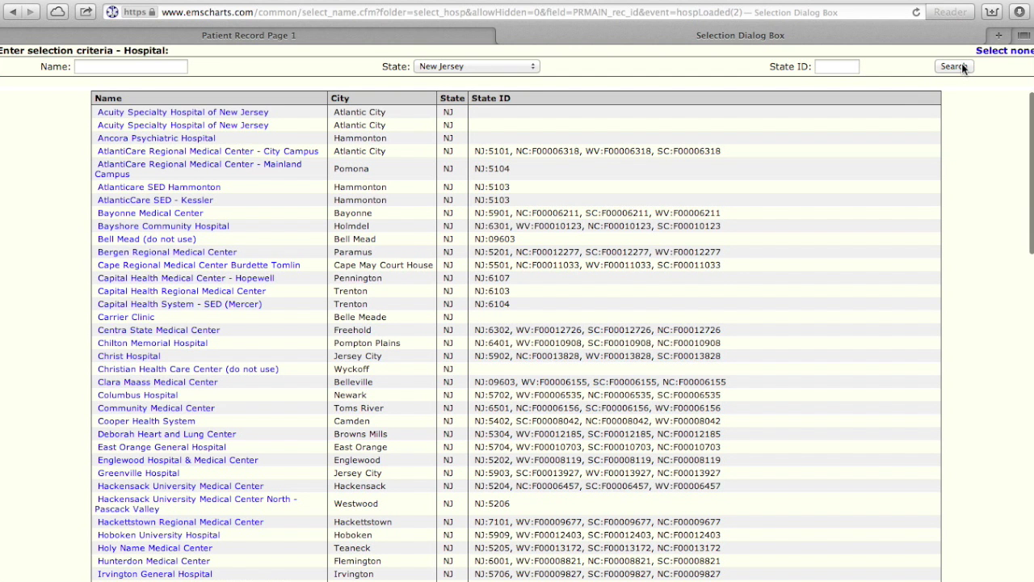
scroll(396, 467, down, 15)
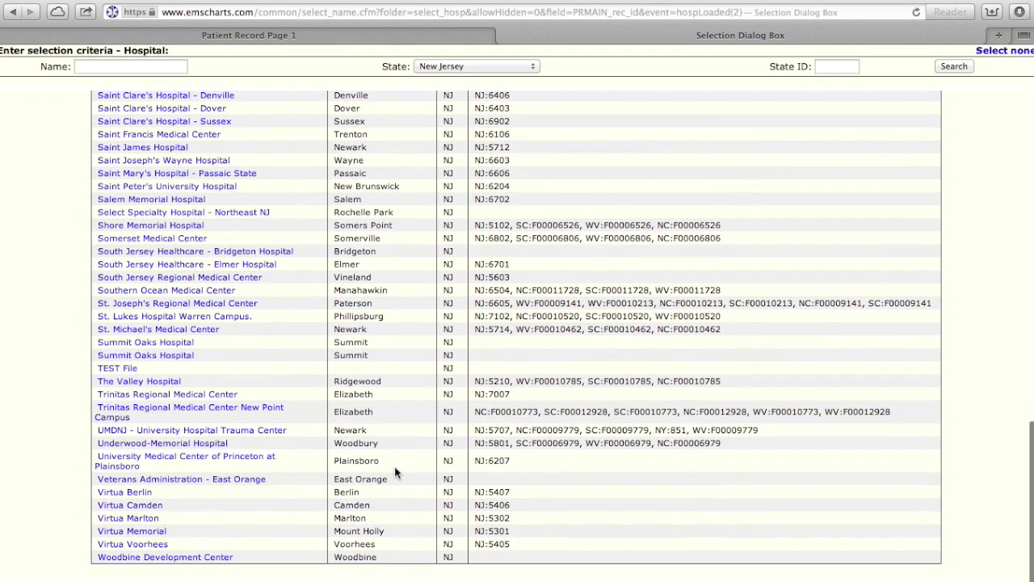
click(154, 519)
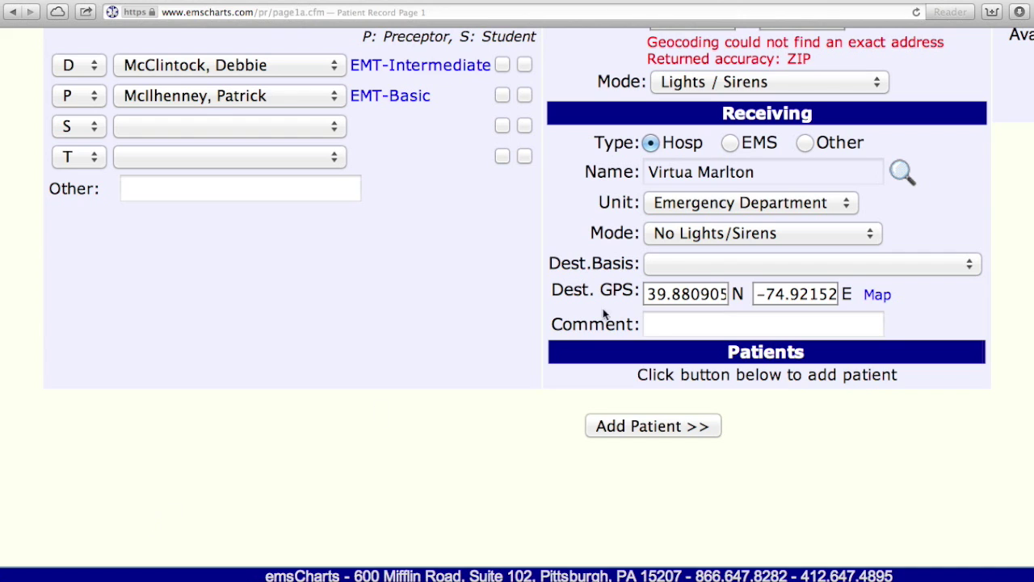
- Set the receiving Dest. Basis to Patient Choice and the receiving Mode to Lights / Sirens
click(698, 265)
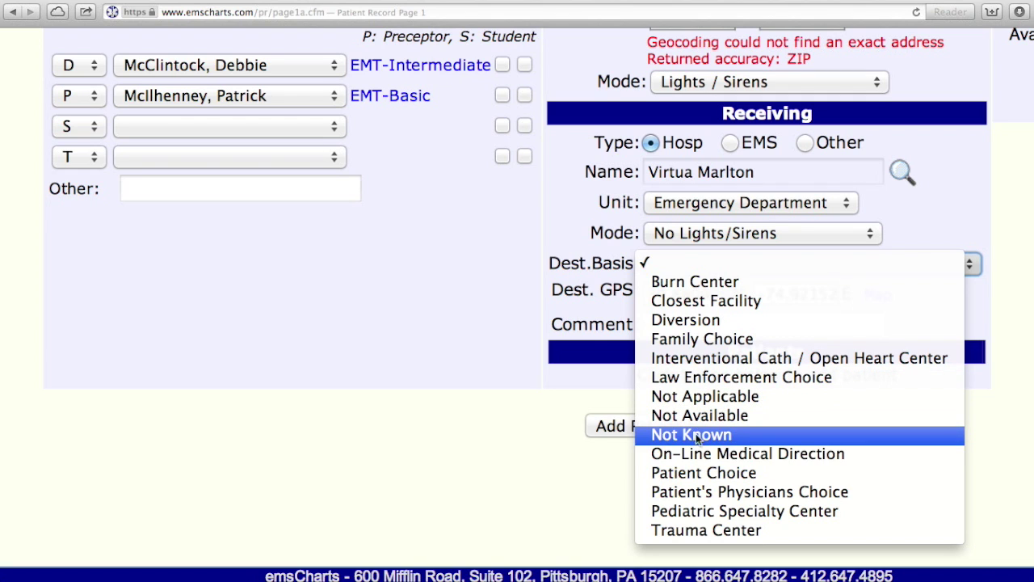
click(696, 472)
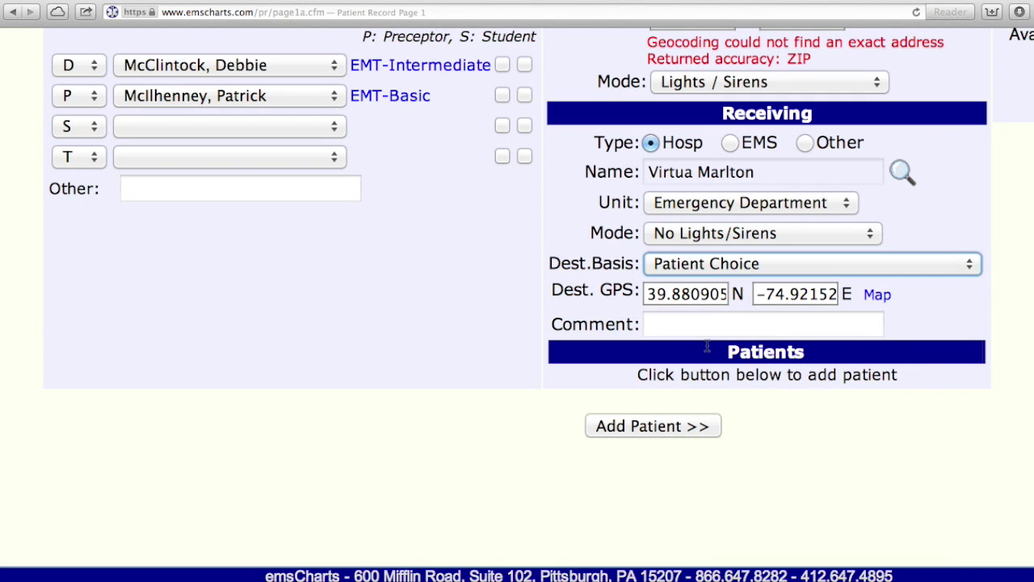
click(709, 241)
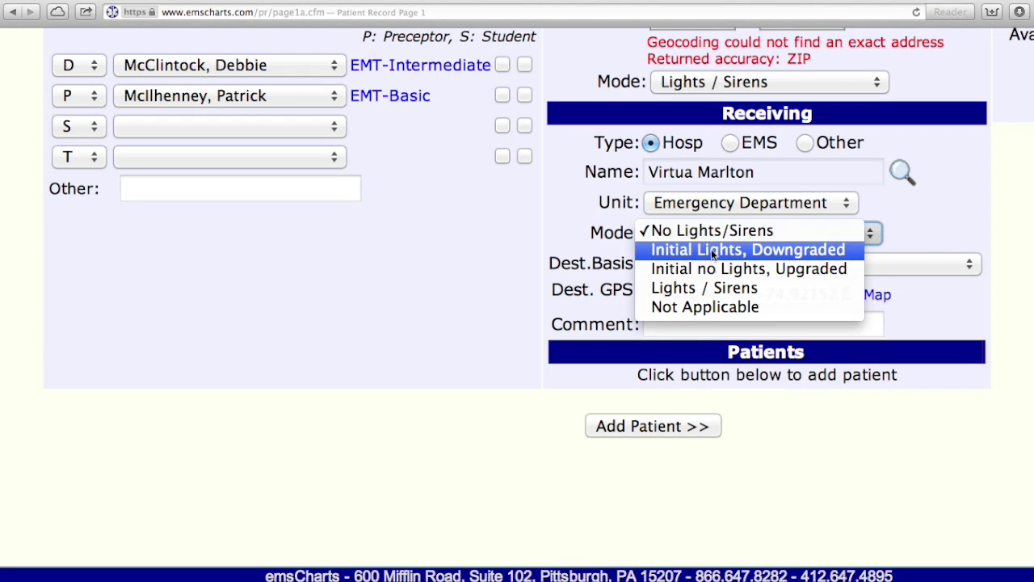
click(710, 288)
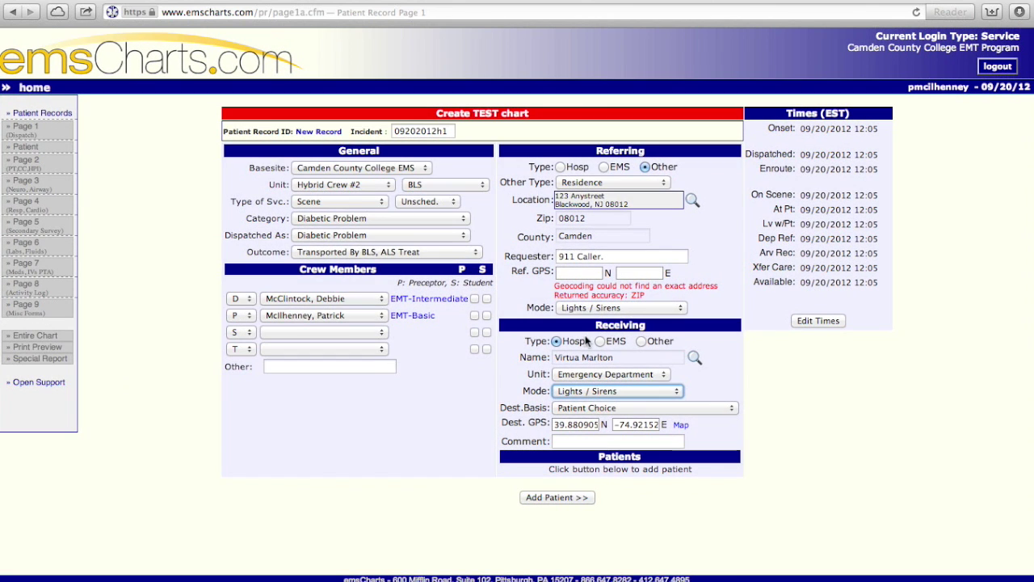
- Start adding a patient to the chart and search existing patients by the patient's last and first name
click(557, 497)
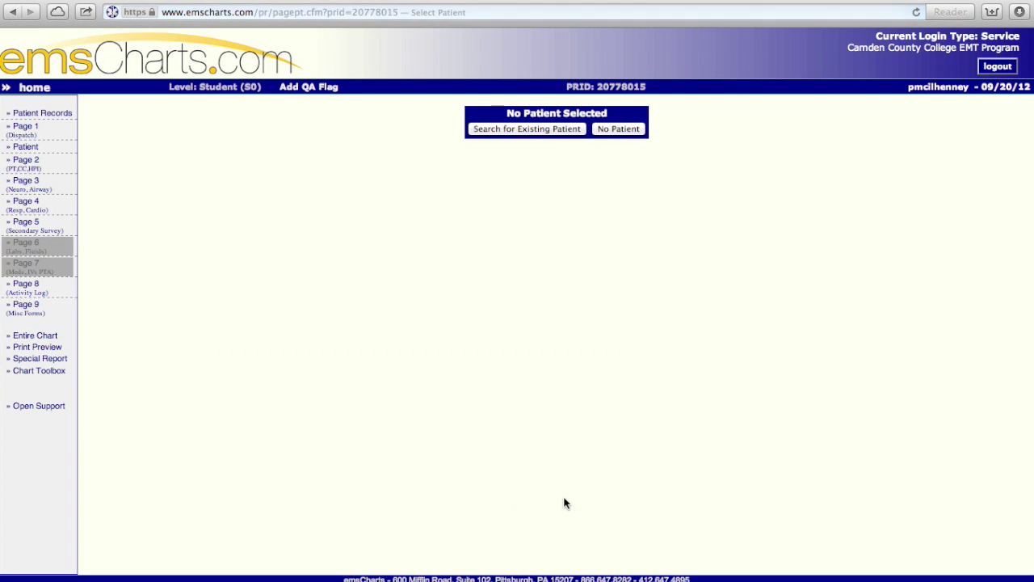
click(560, 130)
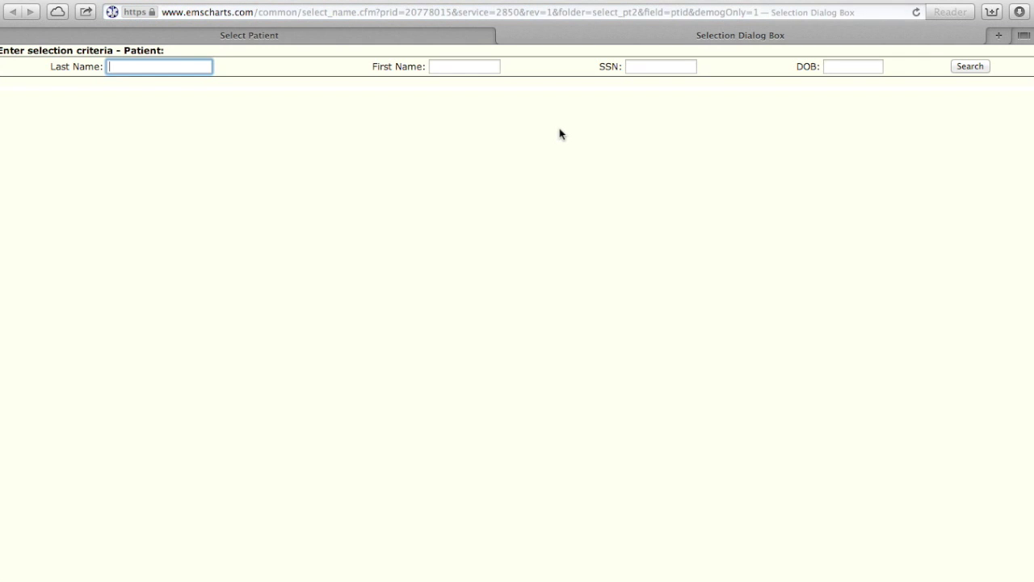
key(super+equal)
key(super+equal)
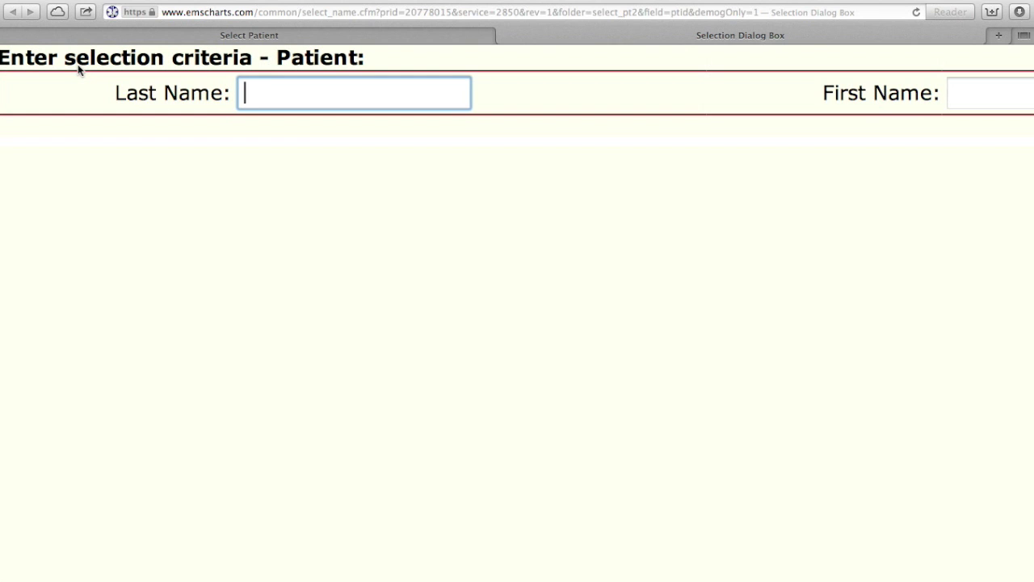
text(Smith)
key(Tab)
text(John)
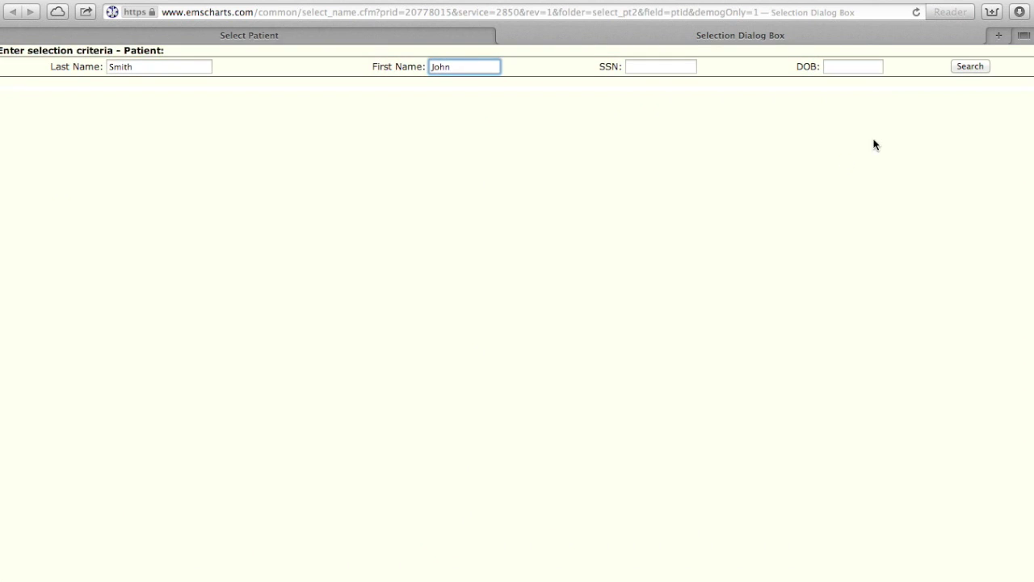
click(972, 68)
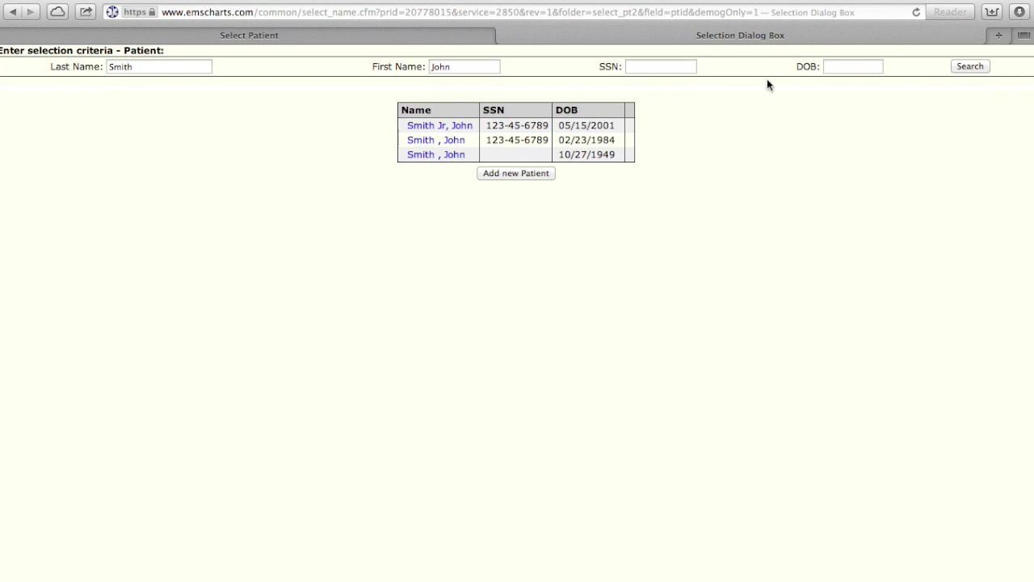
- Add a new patient record and enter the patient's middle initial and Social Security number
click(538, 174)
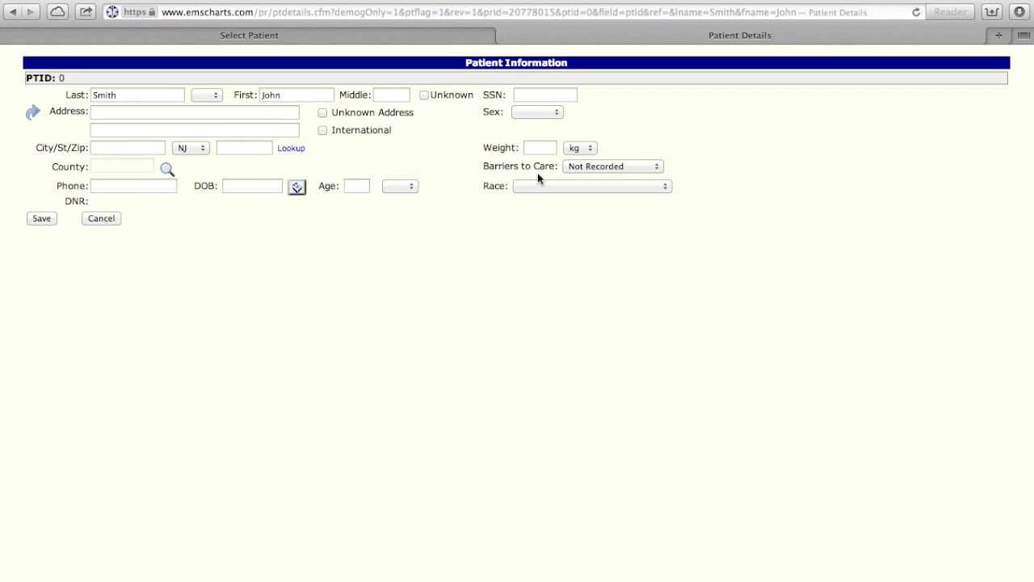
click(395, 94)
text(Q)
click(547, 94)
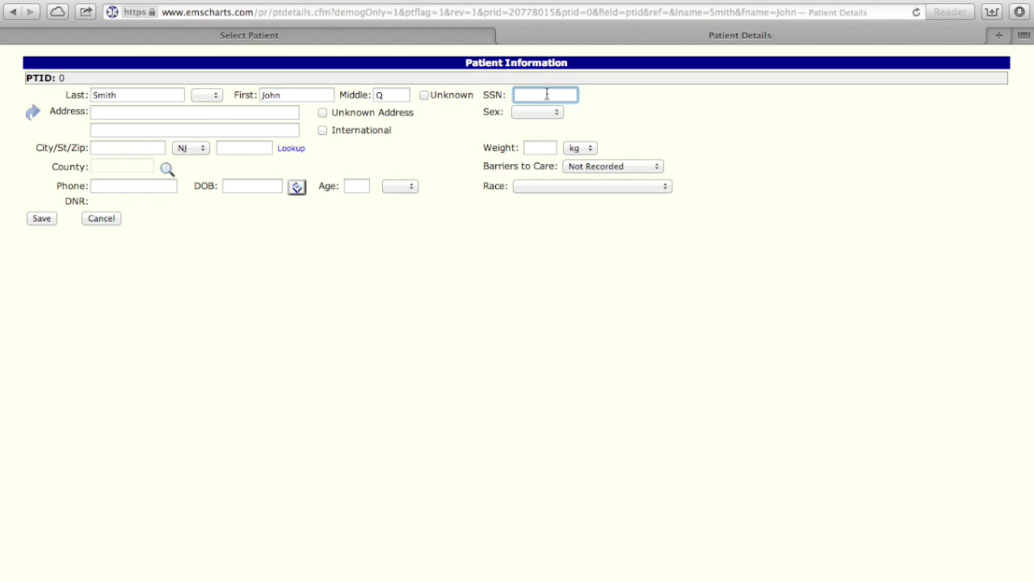
text(123)
key(super+plus)
key(super+plus)
key(super+plus)
key(super+plus)
click(253, 195)
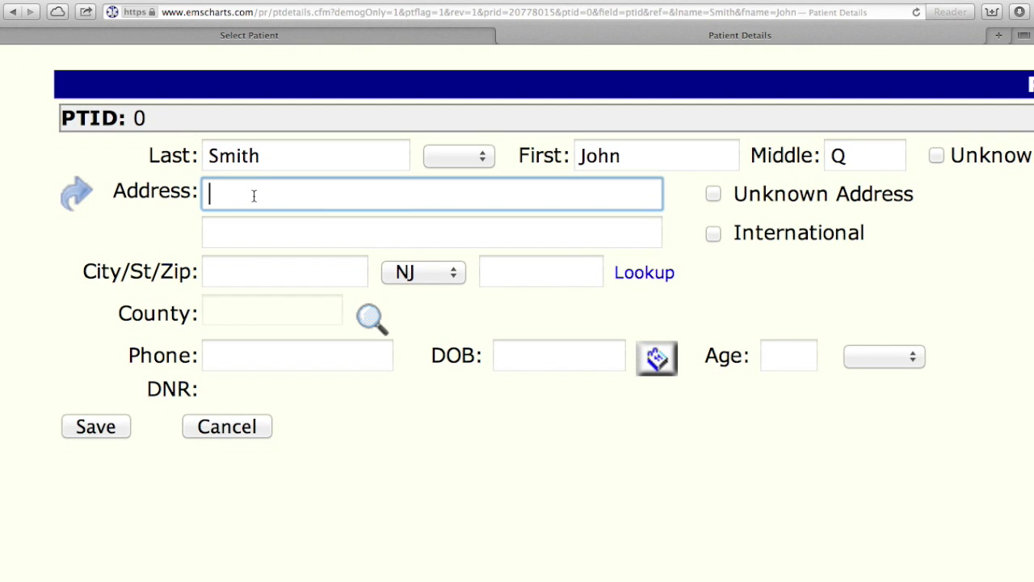
text(1)
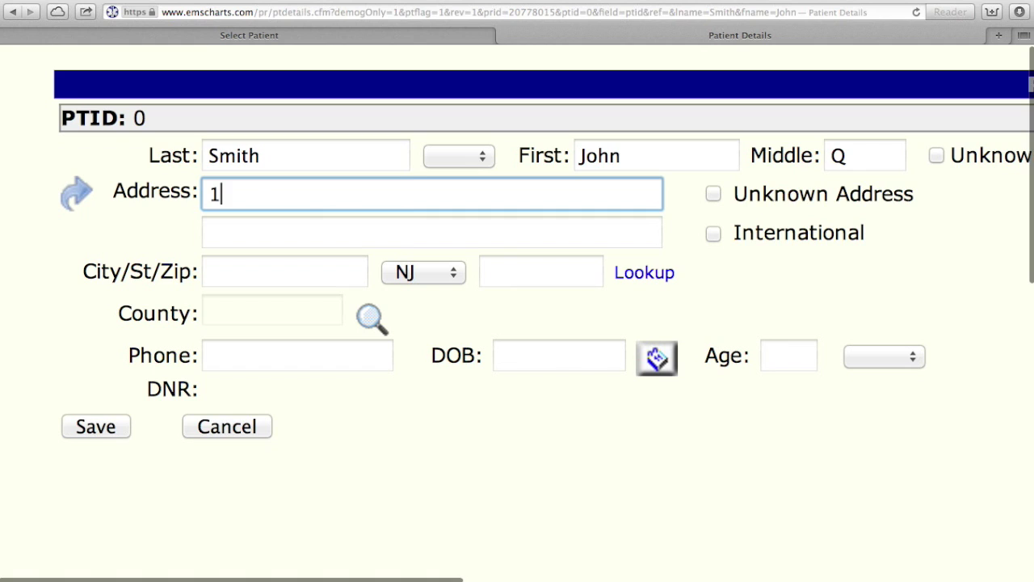
text(23 Anystreet)
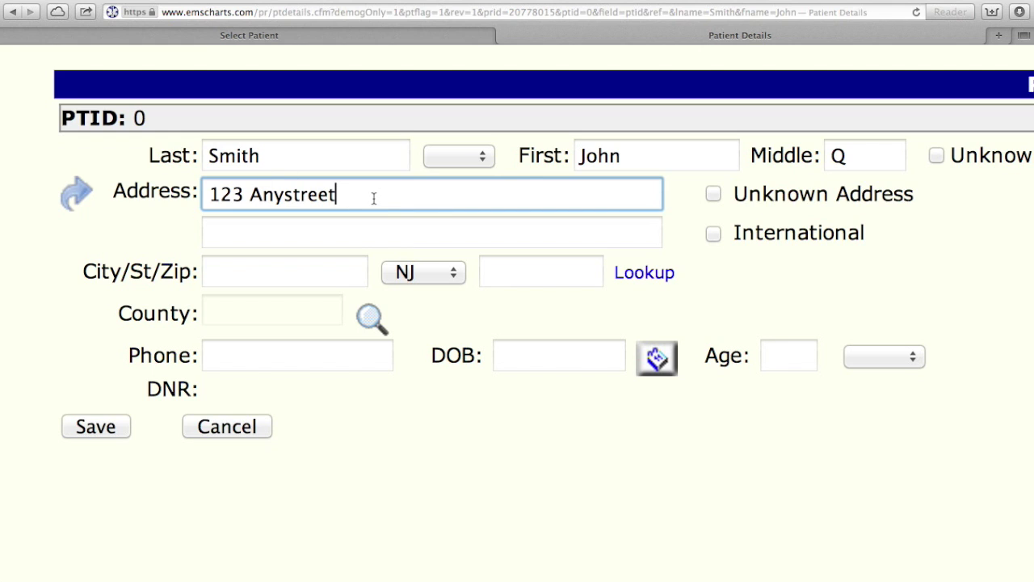
drag(351, 196, 206, 195)
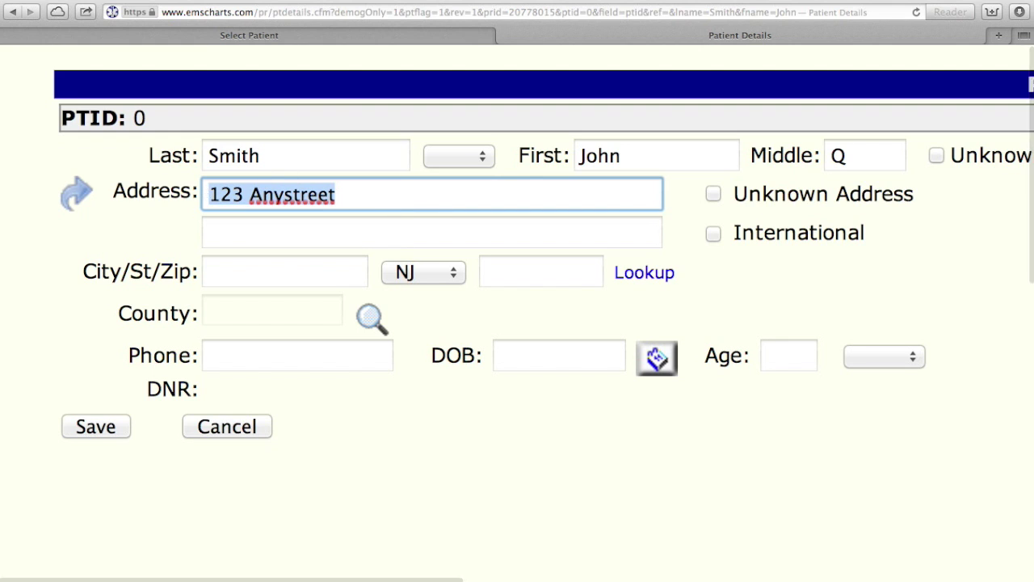
key(BackSpace)
- Fill in the patient's address by reusing the referring location's address
click(80, 197)
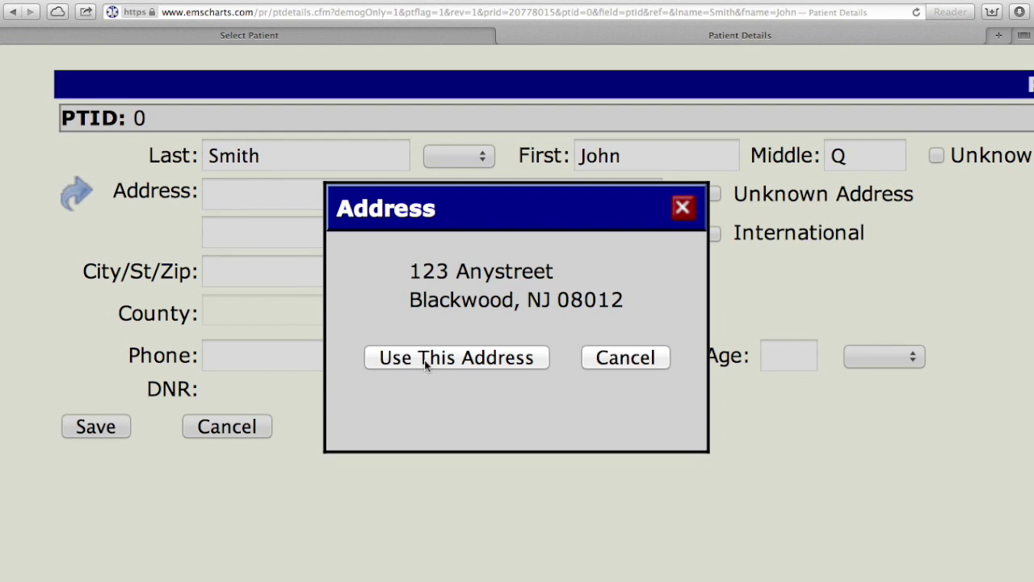
click(425, 360)
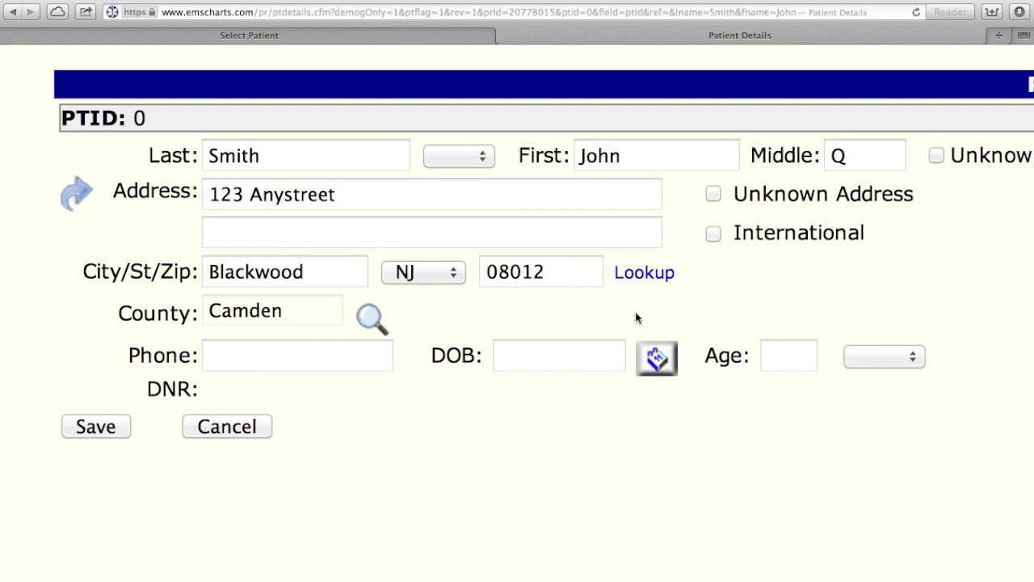
- Enter the patient's phone number and date of birth
click(369, 358)
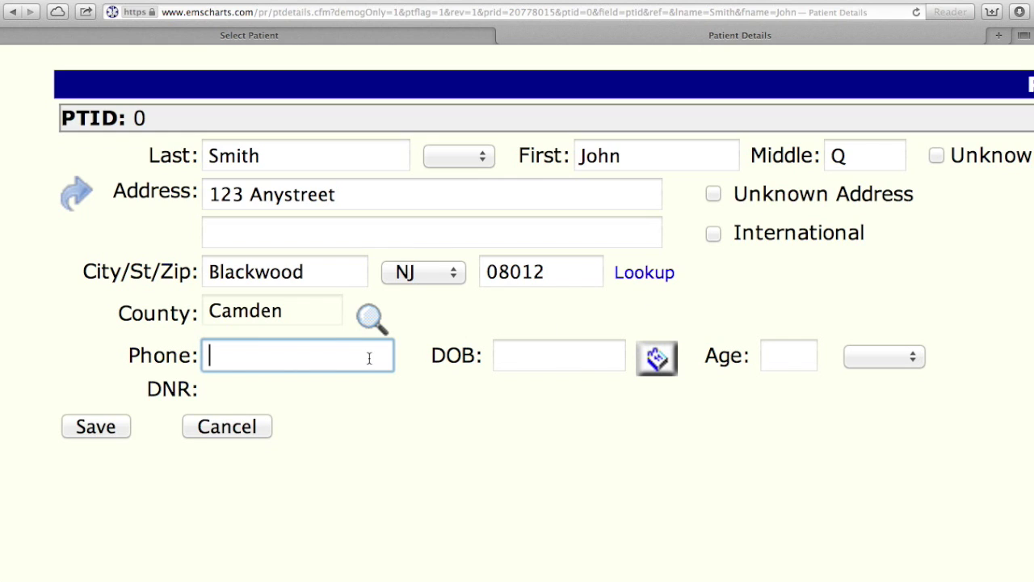
text(856) 55)
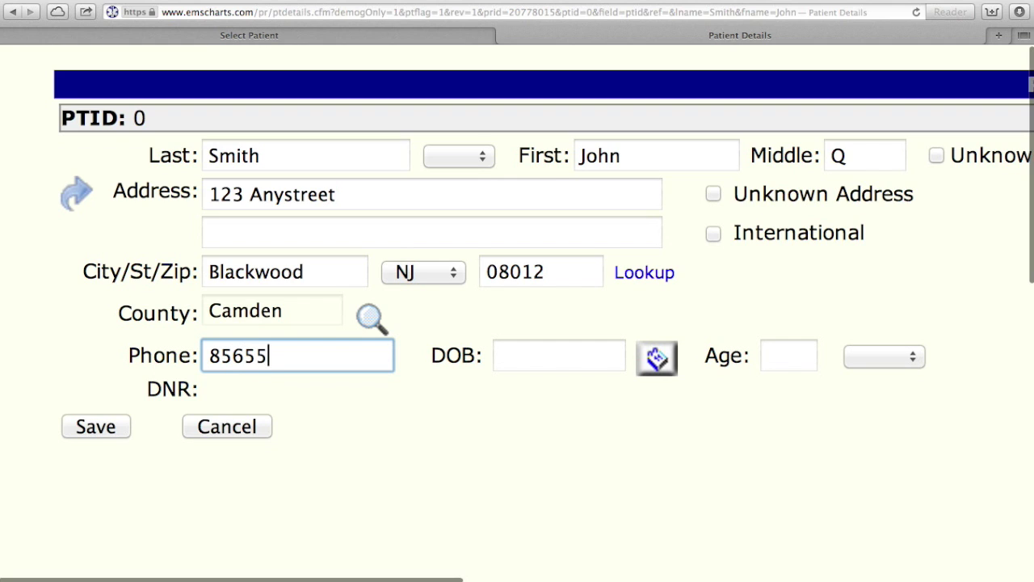
text(5-1234)
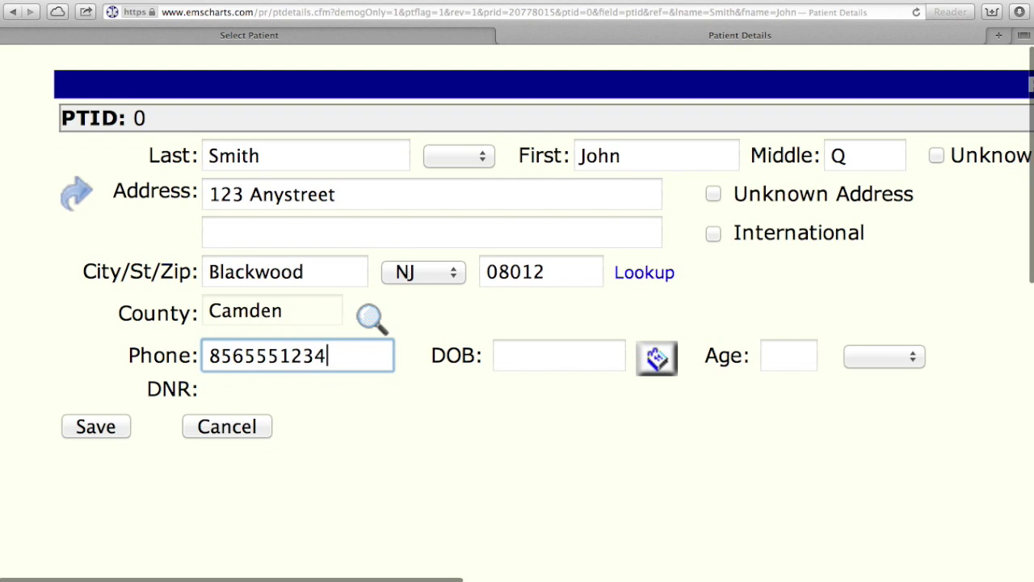
key(Tab)
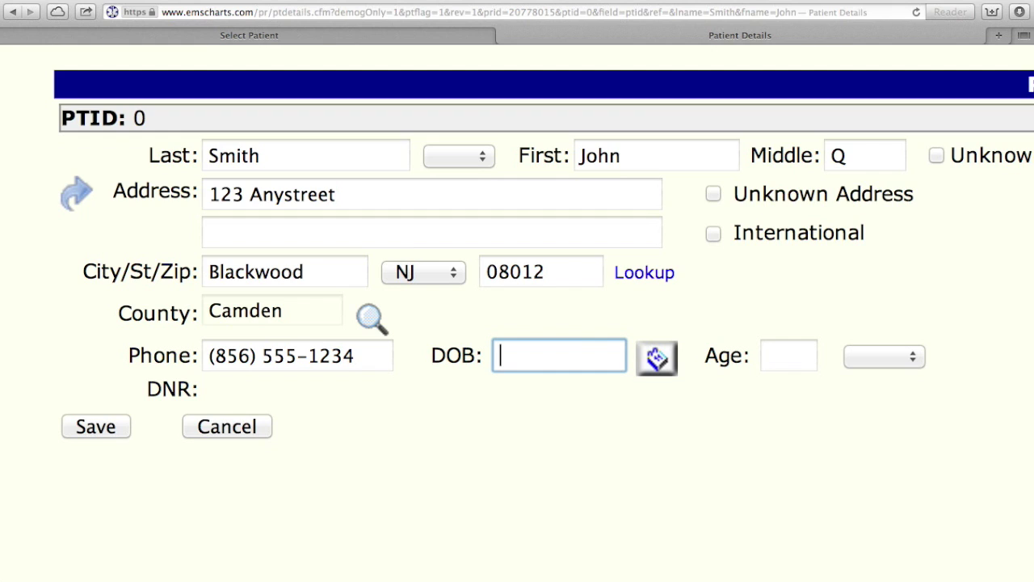
text(06)
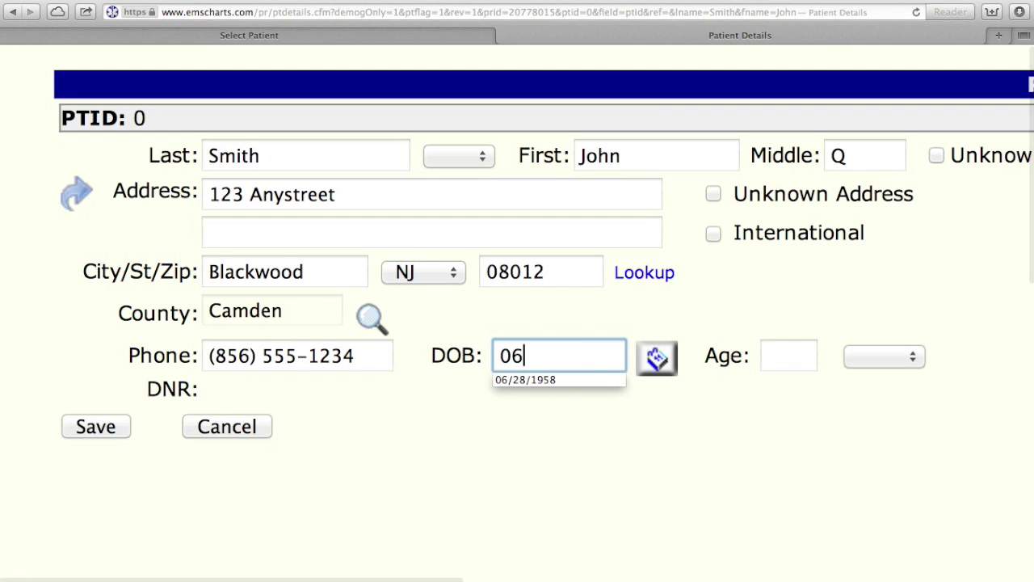
text(/20/19)
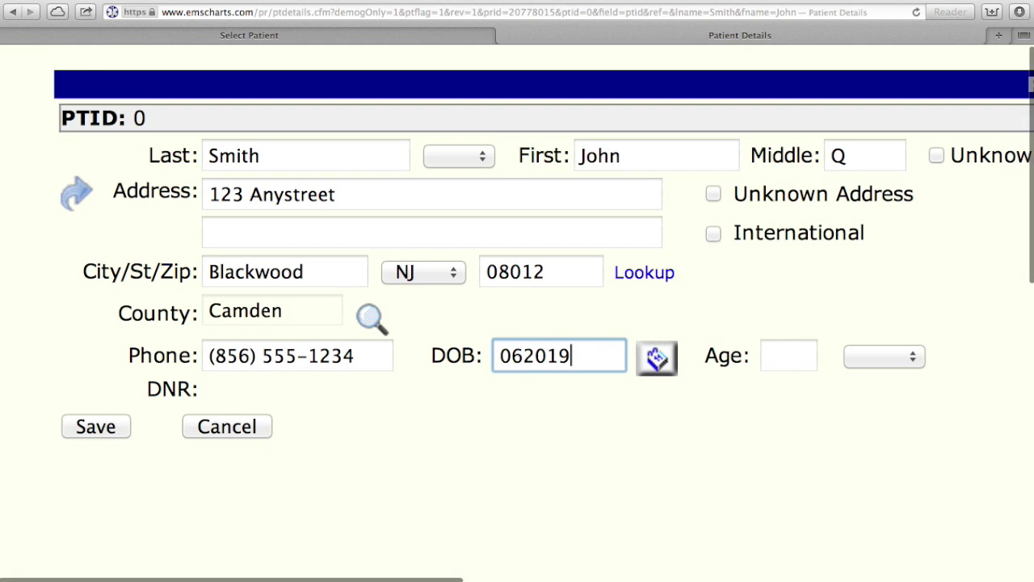
text(82)
key(Tab)
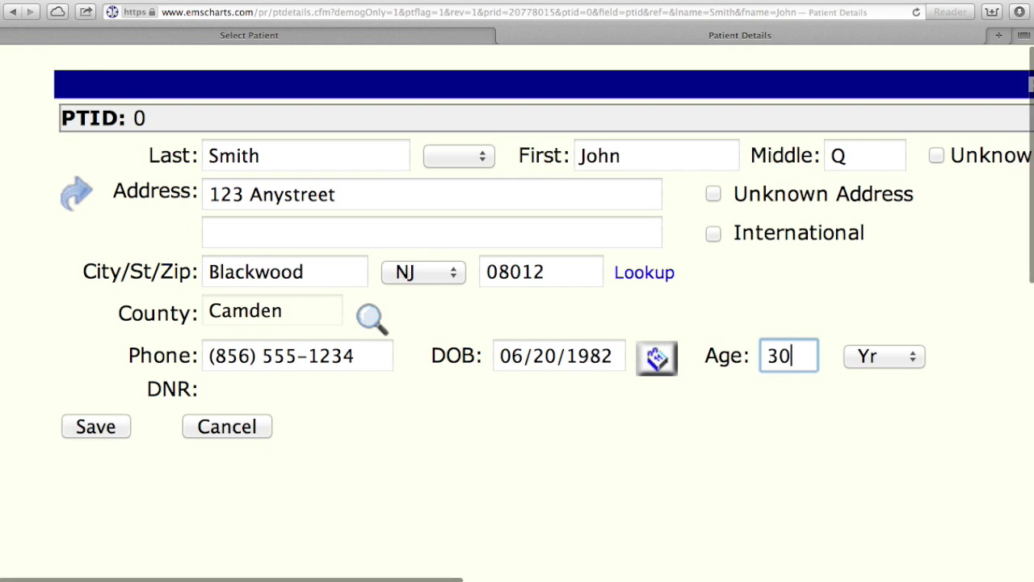
- Set the patient's sex to Male
scroll(376, 458, down, 5)
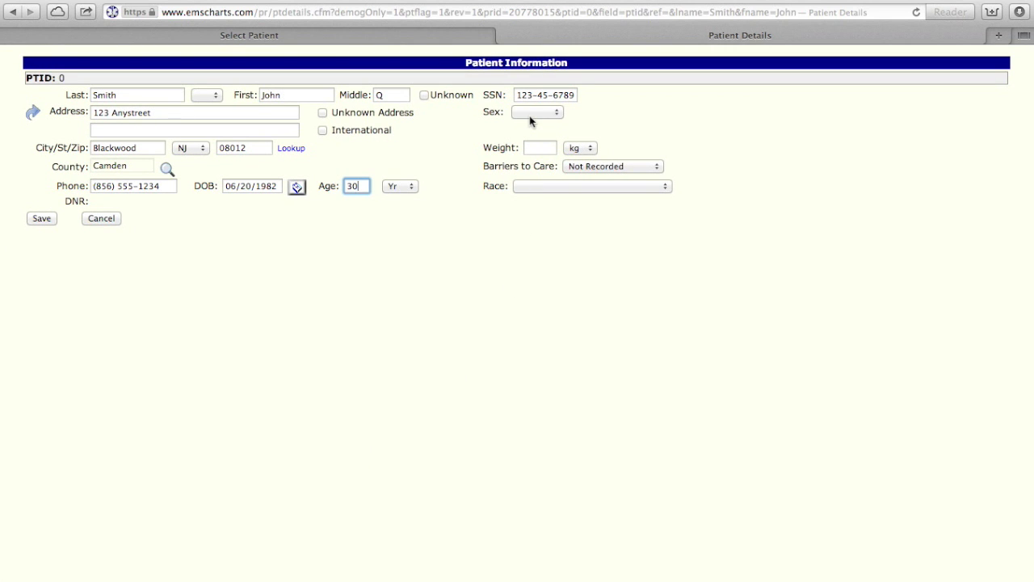
scroll(530, 119, up, 5)
click(521, 202)
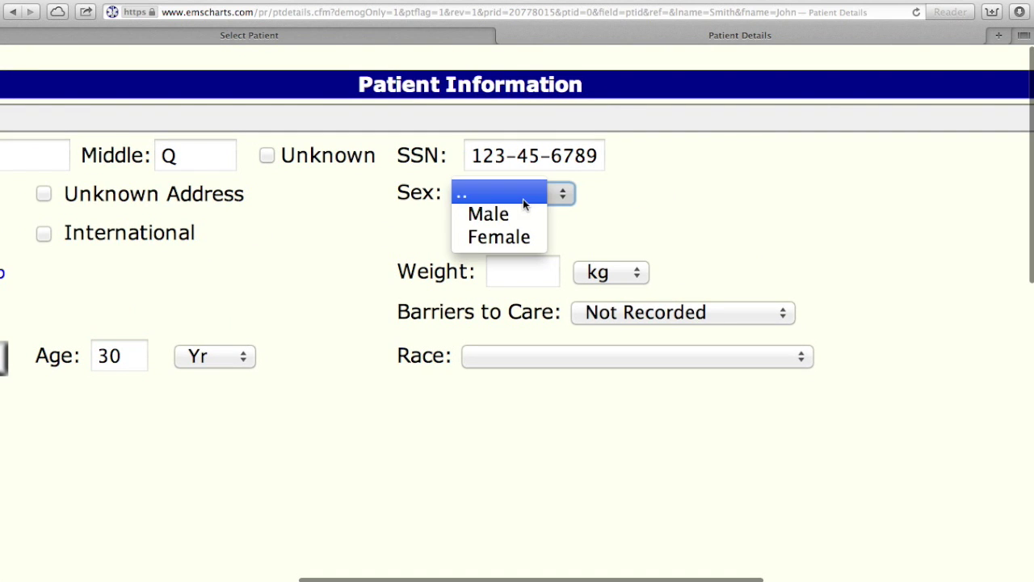
click(519, 214)
- Set the patient's weight to 150 with lb as the unit
click(514, 269)
text(1150)
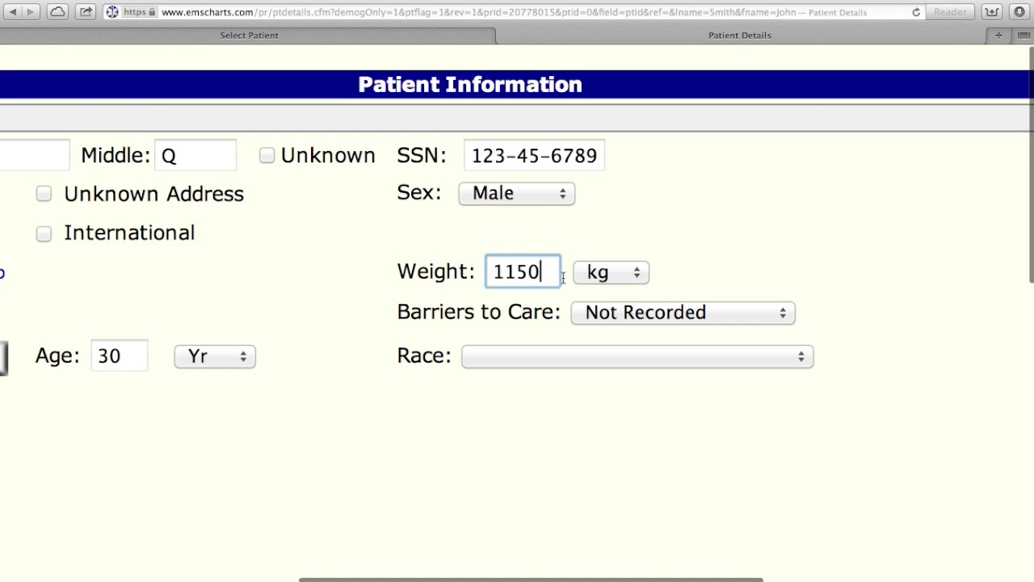
key(BackSpace)
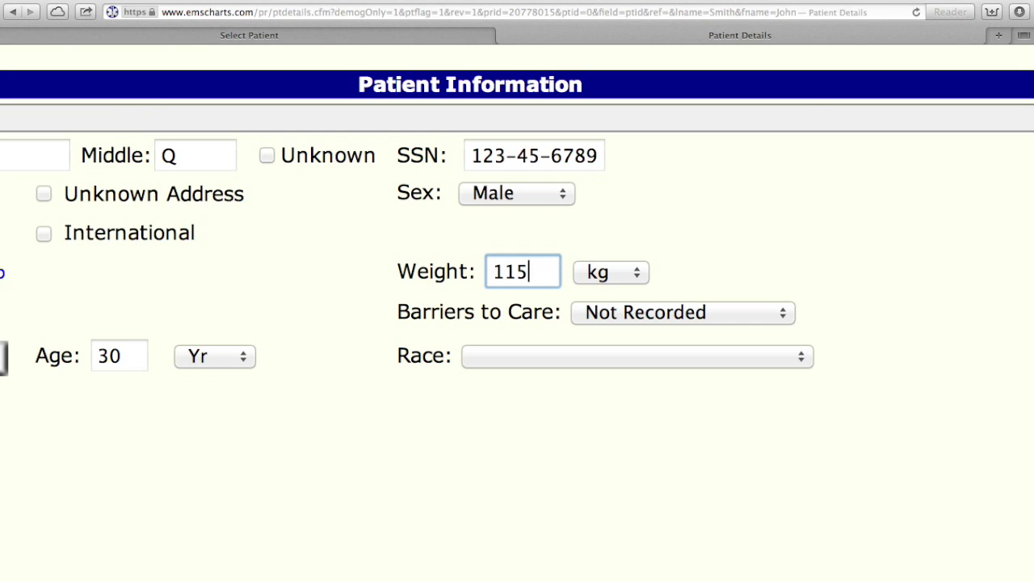
click(602, 283)
click(593, 316)
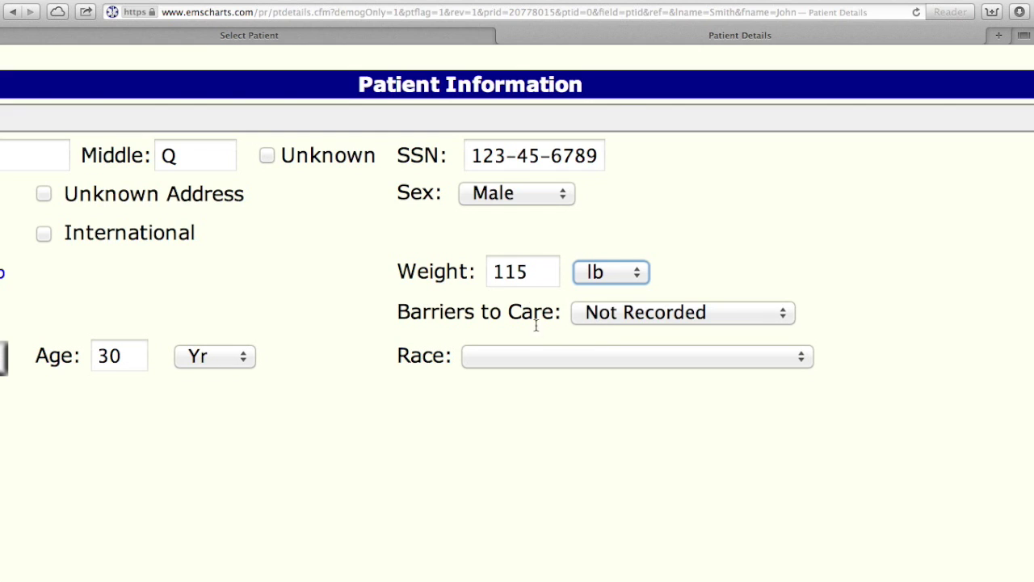
click(522, 271)
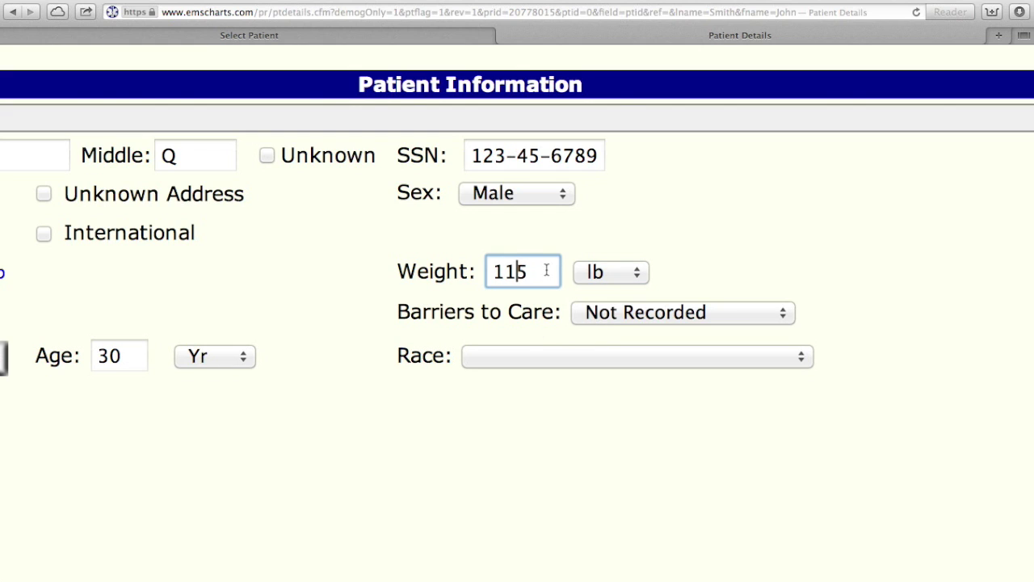
key(BackSpace)
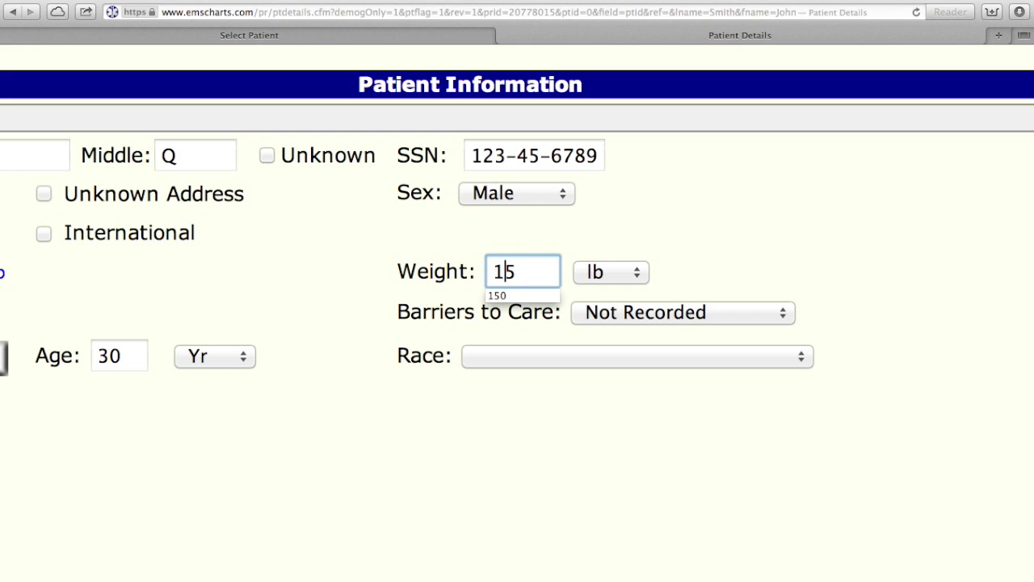
key(Down)
click(487, 327)
- Set the patient's race to White, non-Hispanic and save the new patient record
click(489, 356)
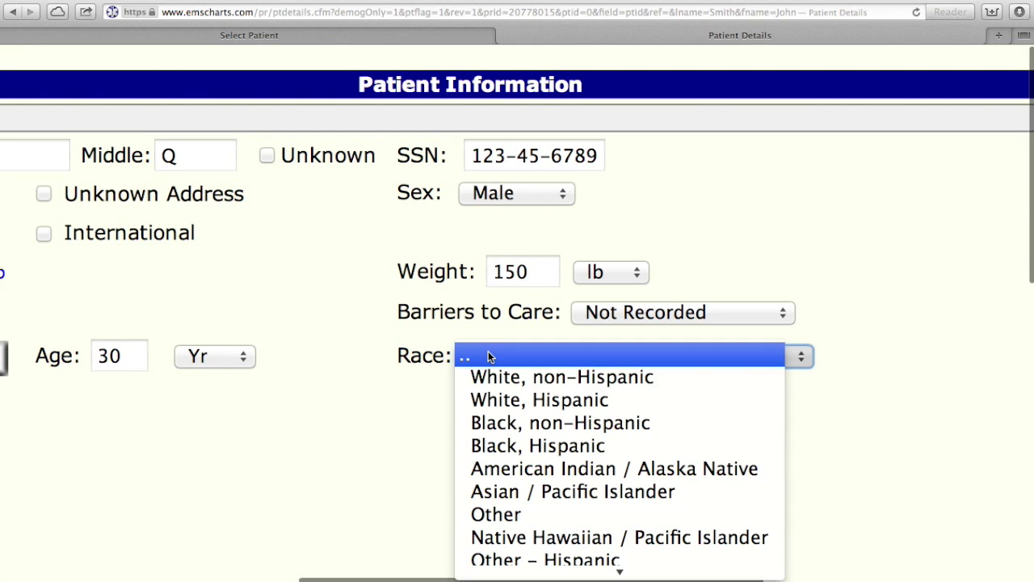
click(489, 380)
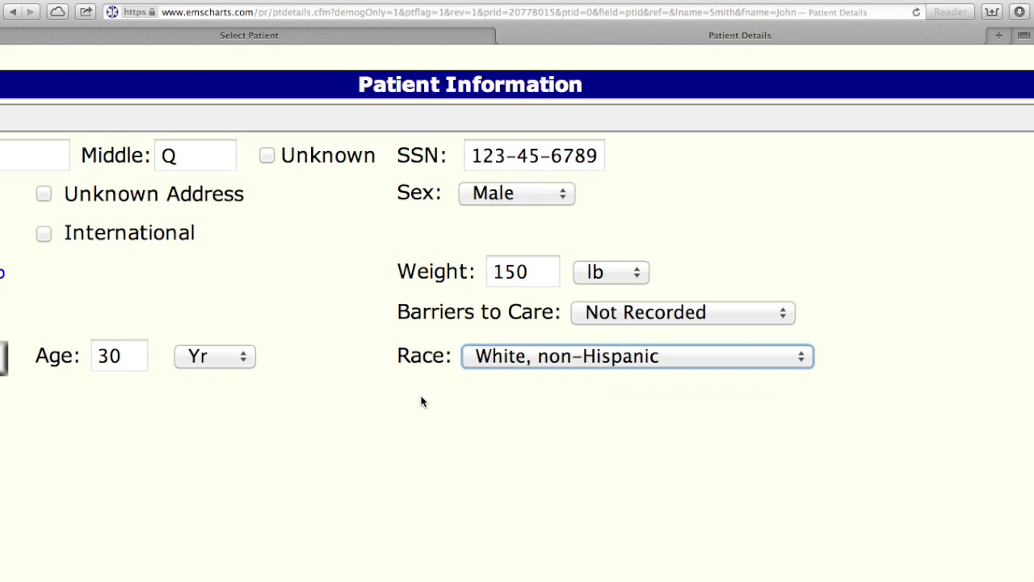
scroll(379, 425, down, 5)
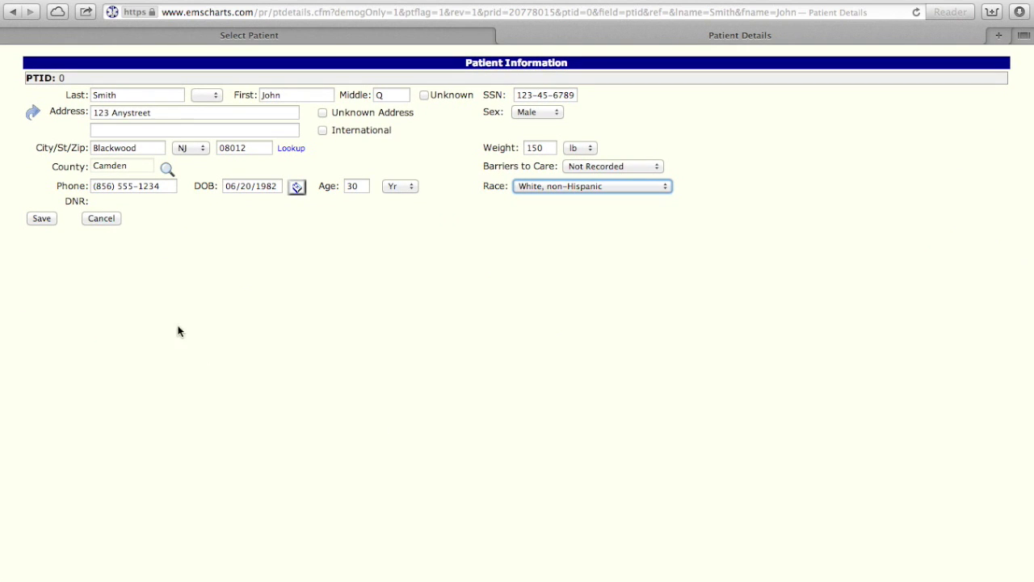
click(33, 224)
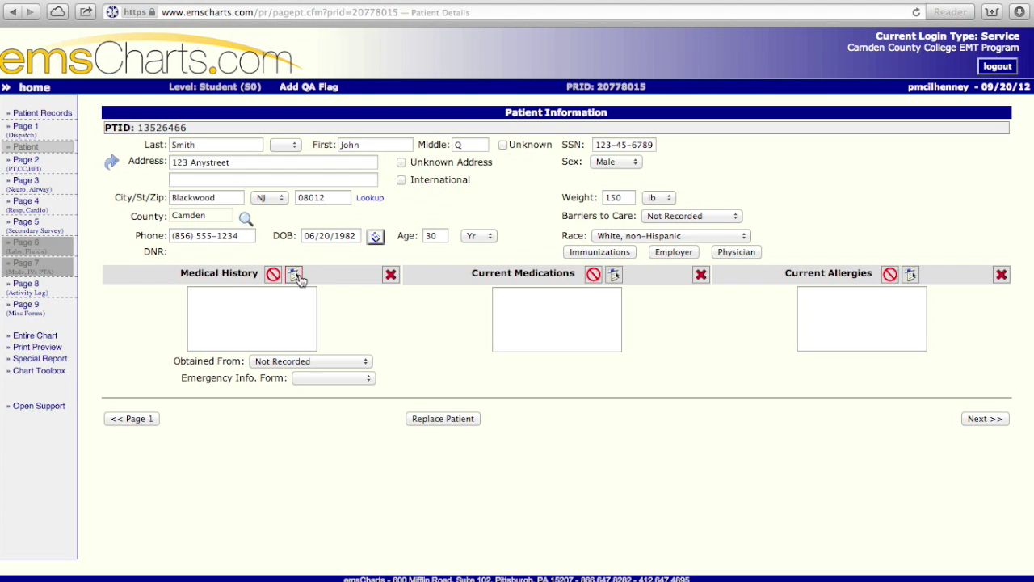
- Add HTN as a custom entry and the coded entry Diabetes to the patient's Medical History
click(295, 275)
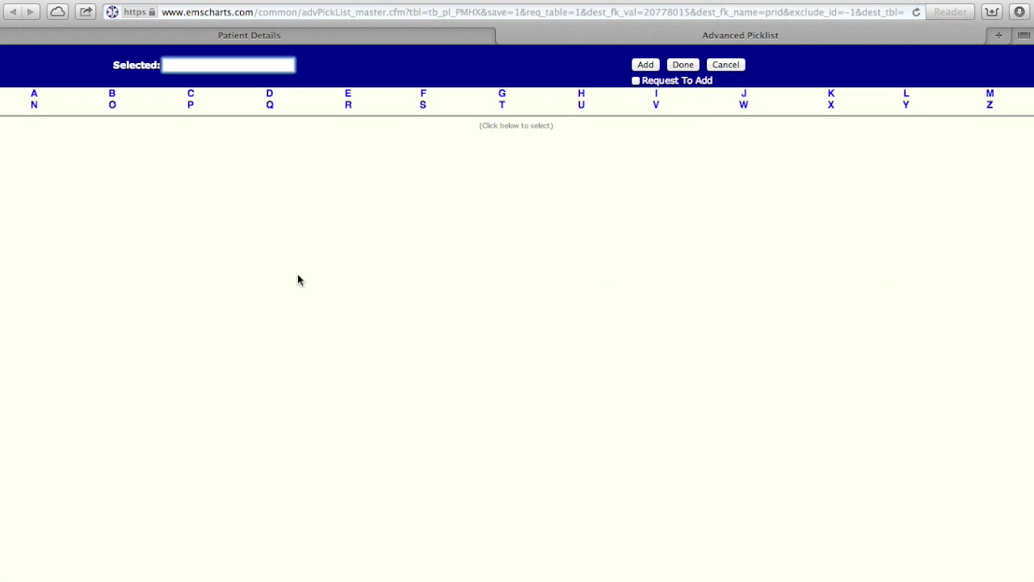
text(HTN)
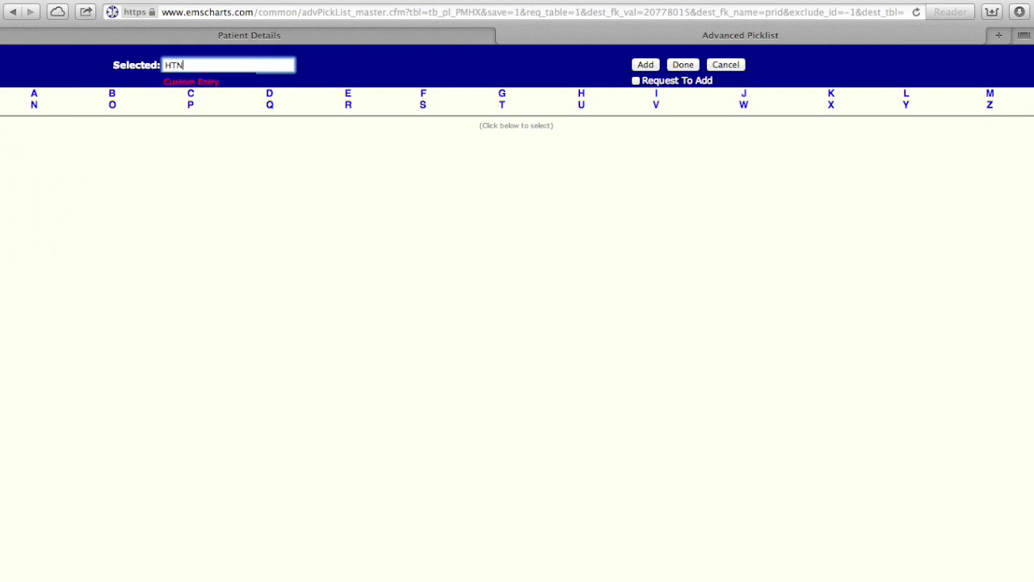
key(Return)
text(Dia)
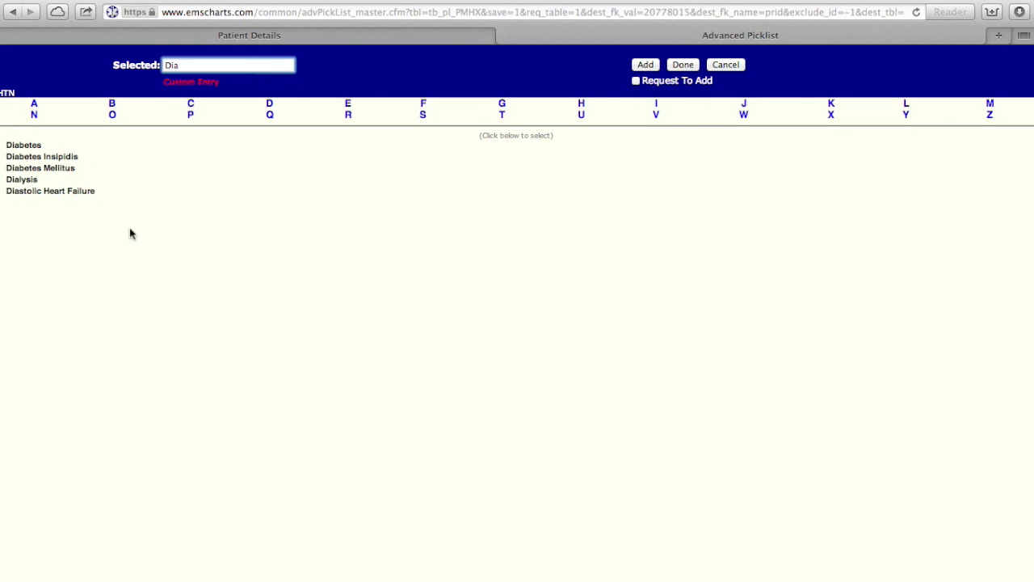
click(30, 147)
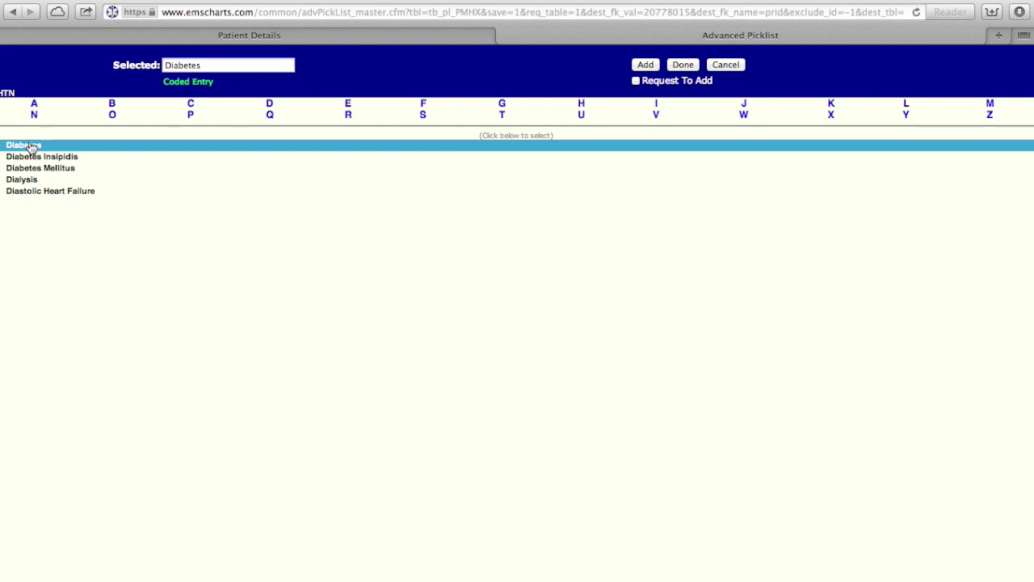
click(647, 71)
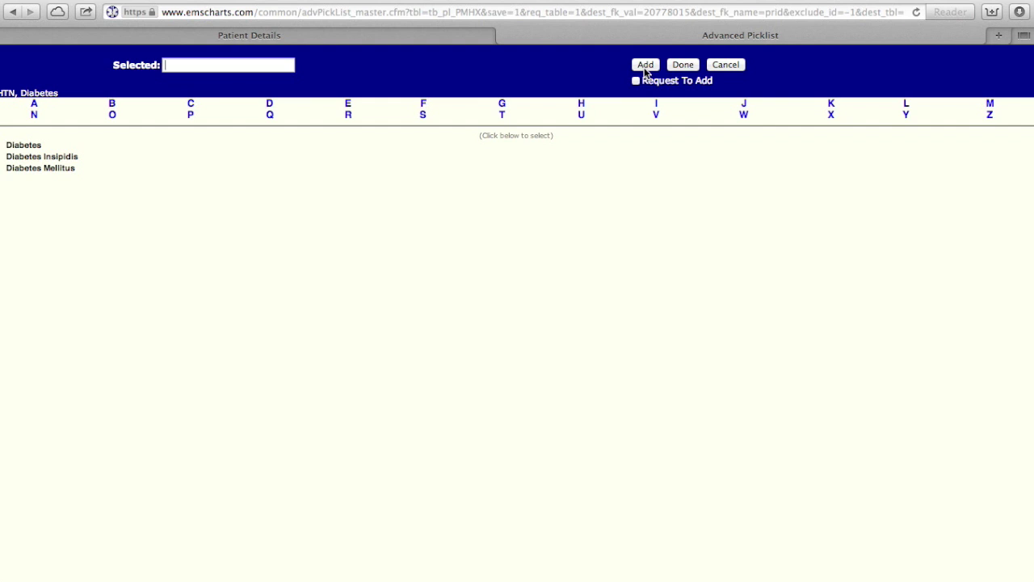
- Add Asthma to the Medical History selections and finish the list
text(Asth)
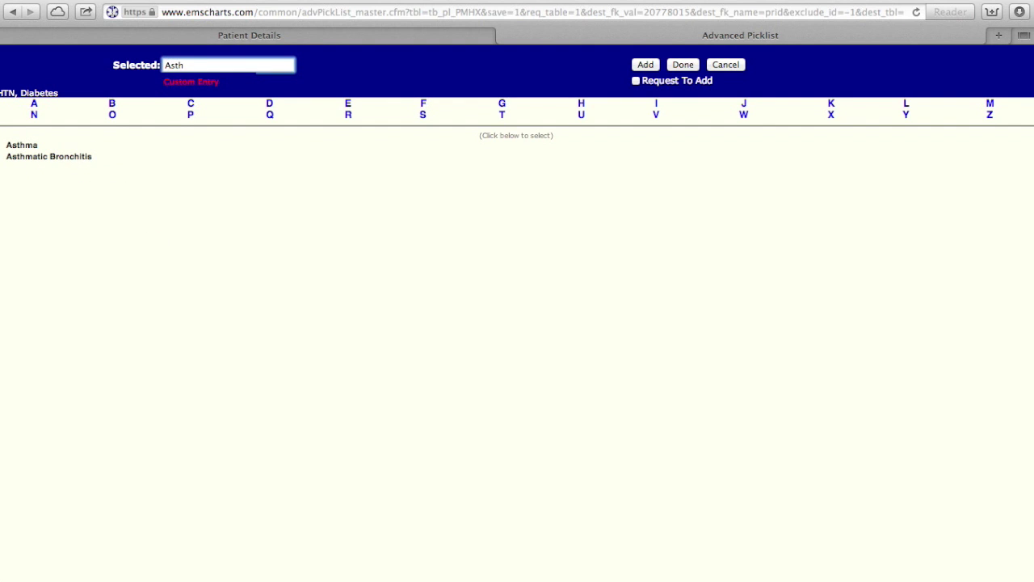
click(44, 146)
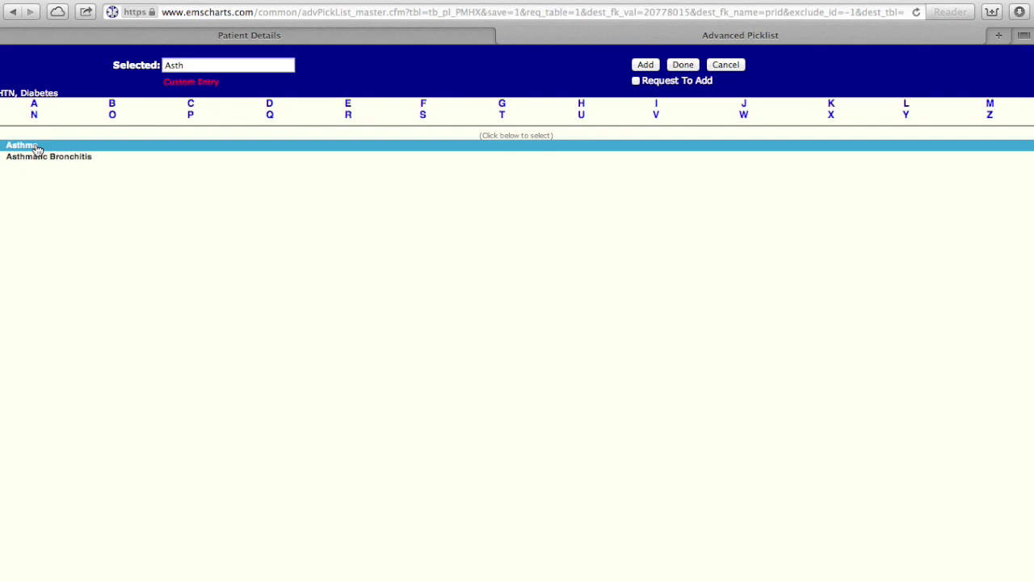
click(646, 66)
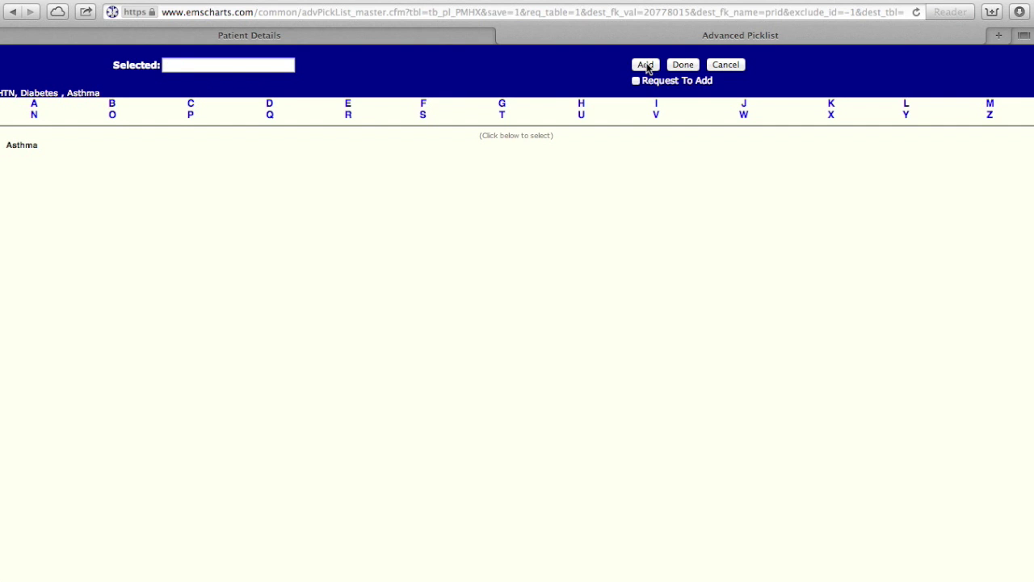
click(683, 64)
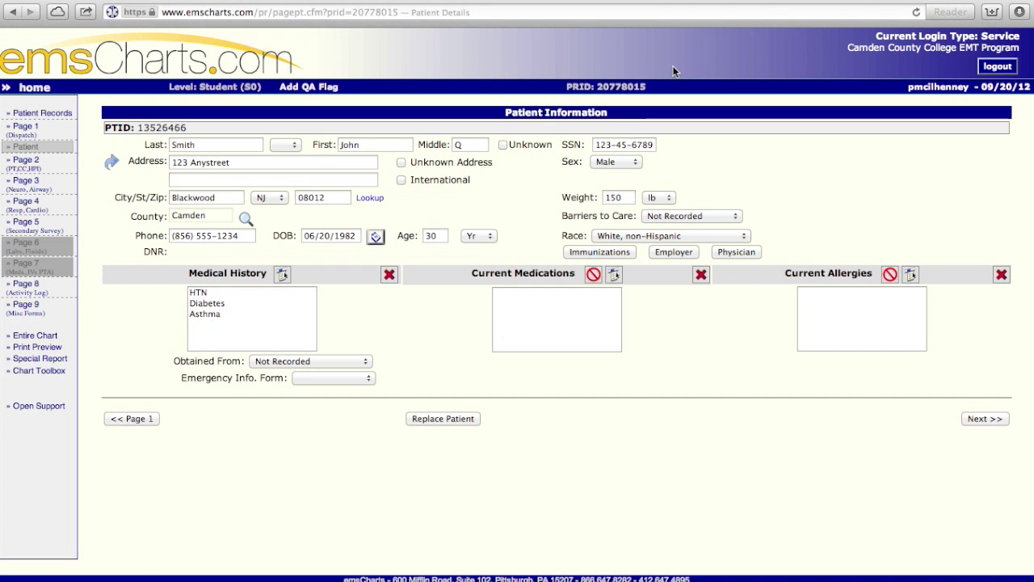
- Start the patient's Current Medications list and add Insulin to it
click(614, 274)
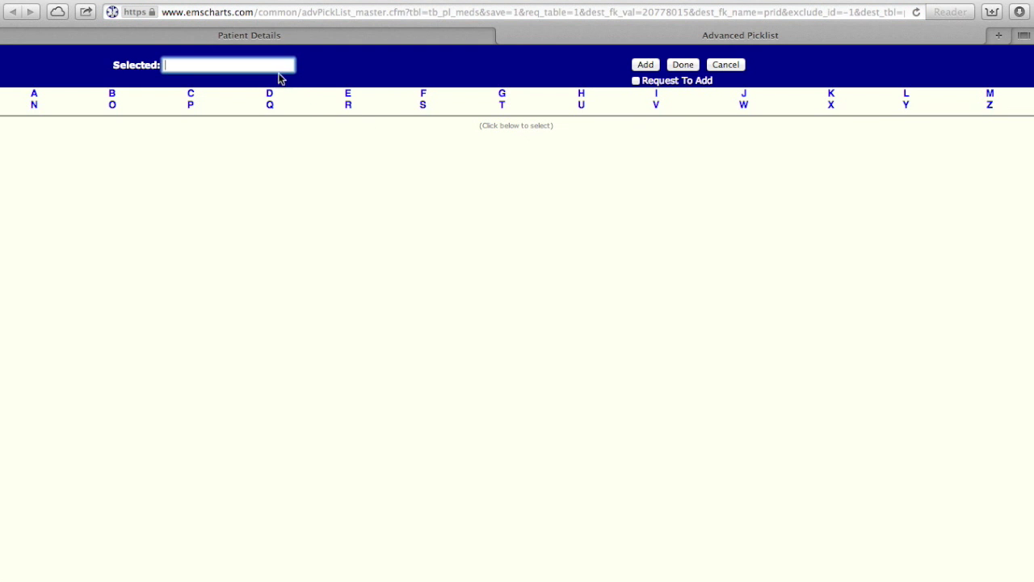
text(Insu)
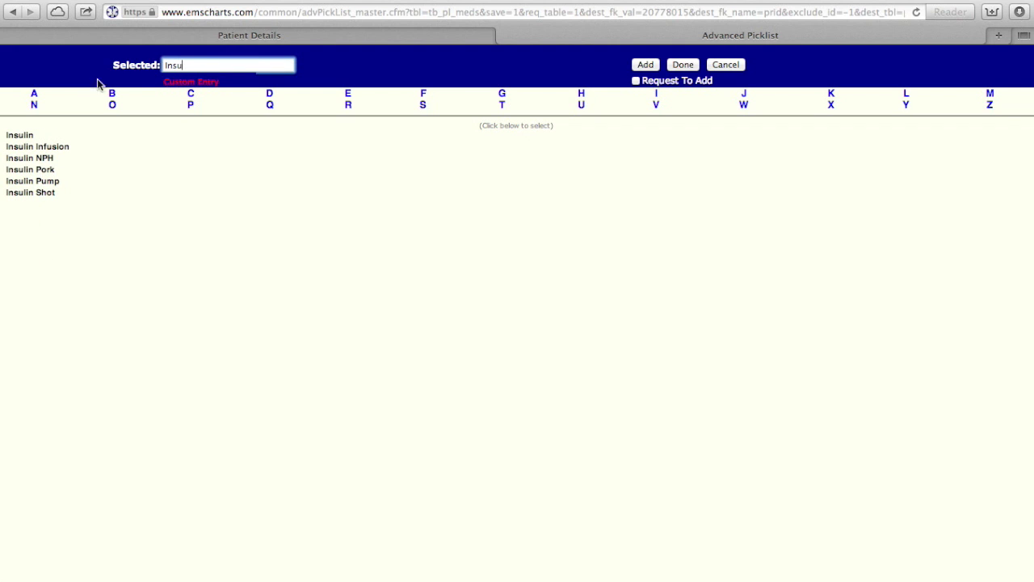
click(34, 136)
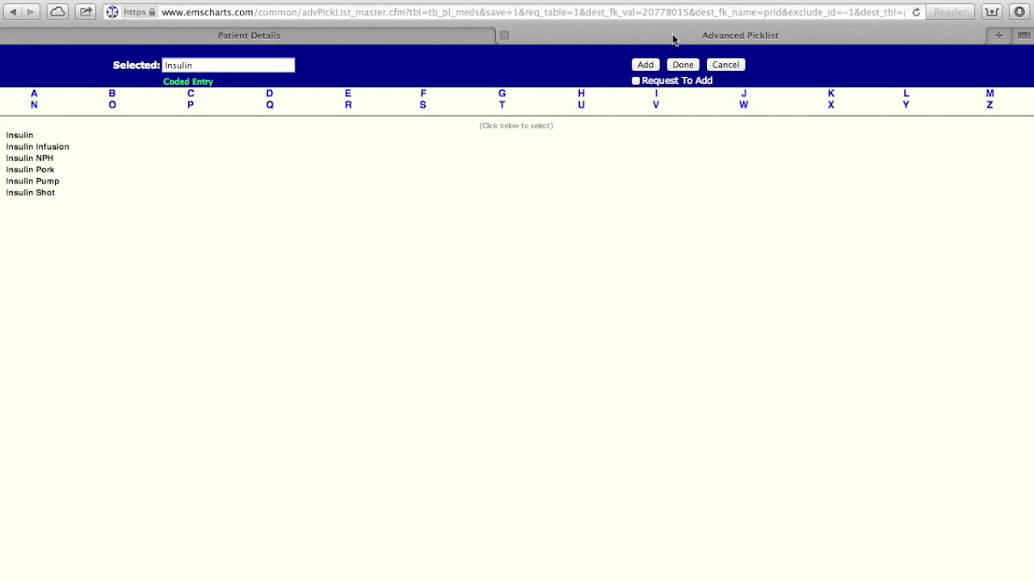
click(647, 66)
- Look up Albut in the medication list and add Albuterol Inhaler to the selections
click(285, 69)
text(Alb)
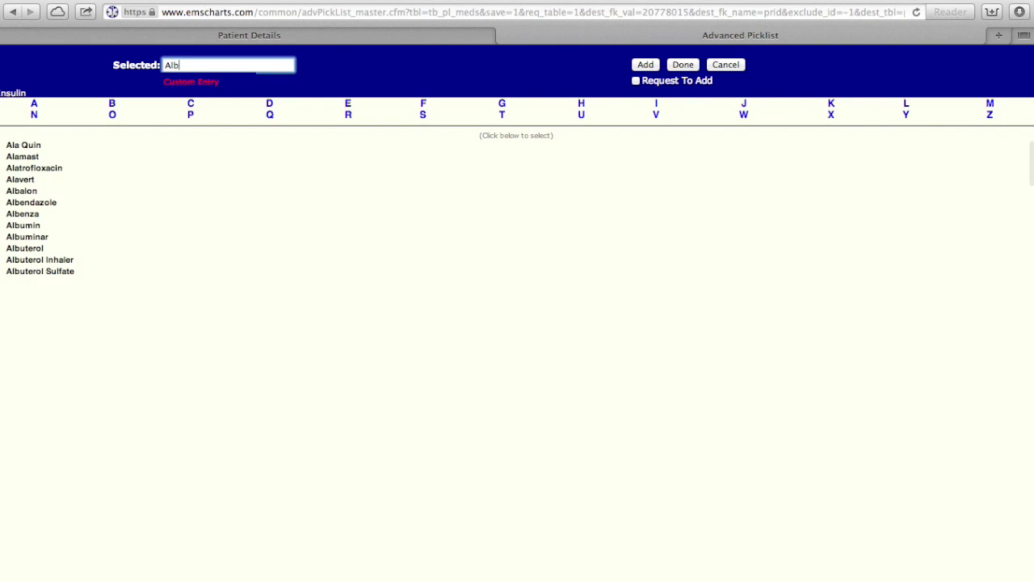
text(ut)
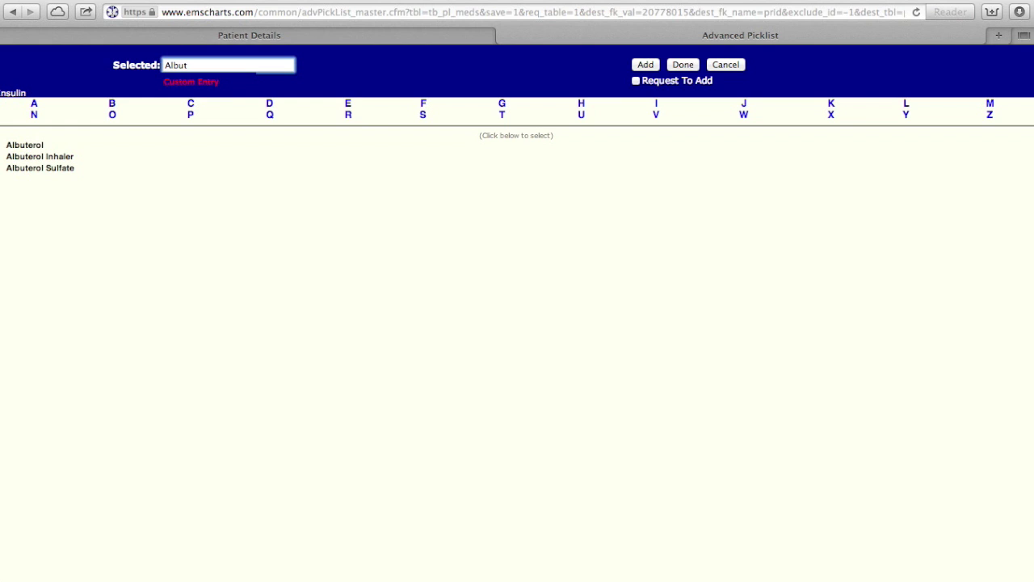
click(64, 156)
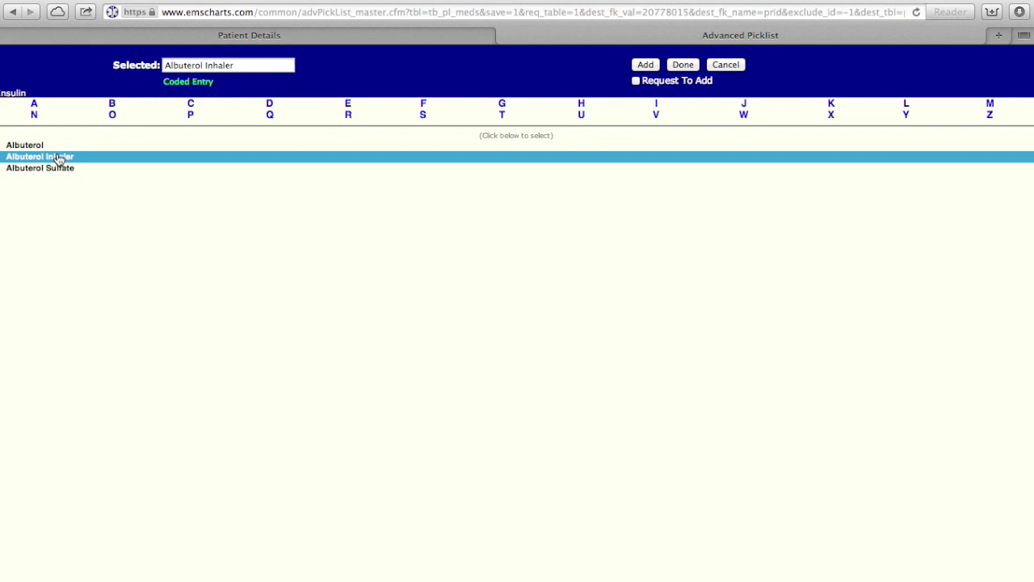
click(645, 68)
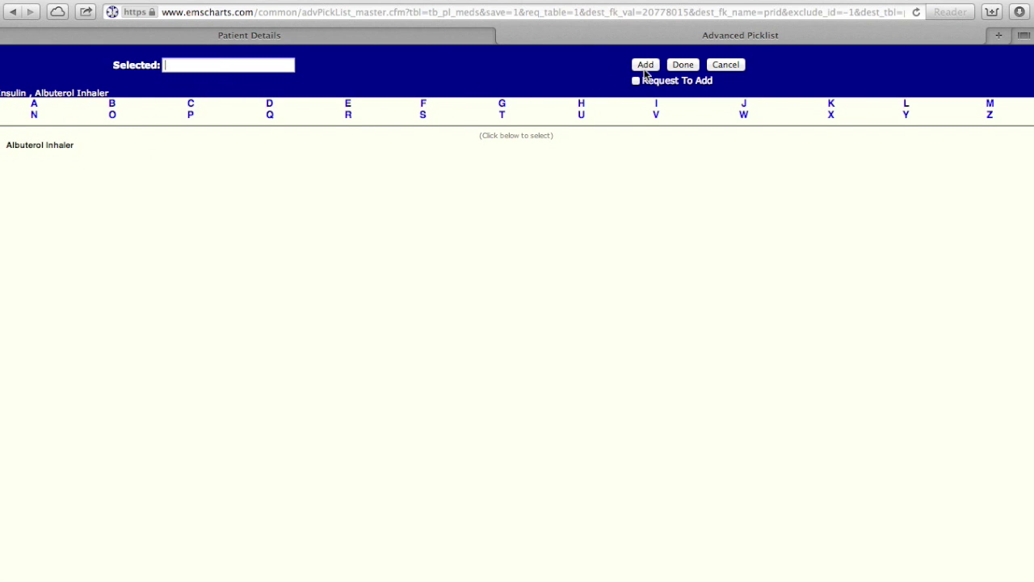
- Look up Lop in the medication list, add the coded entry Lopressor, and finish the Current Medications list
click(262, 65)
text(Lop)
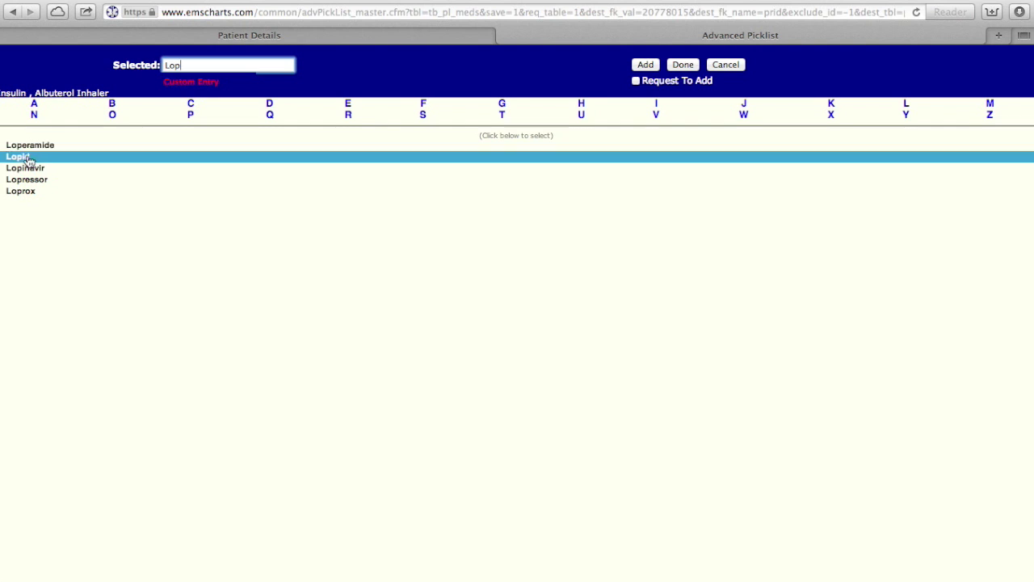
click(37, 181)
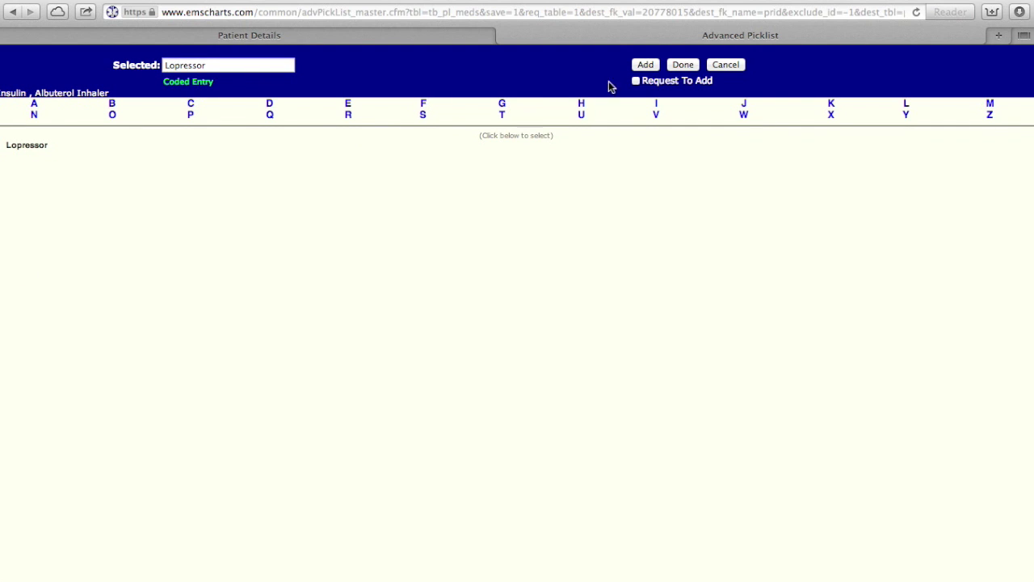
click(650, 67)
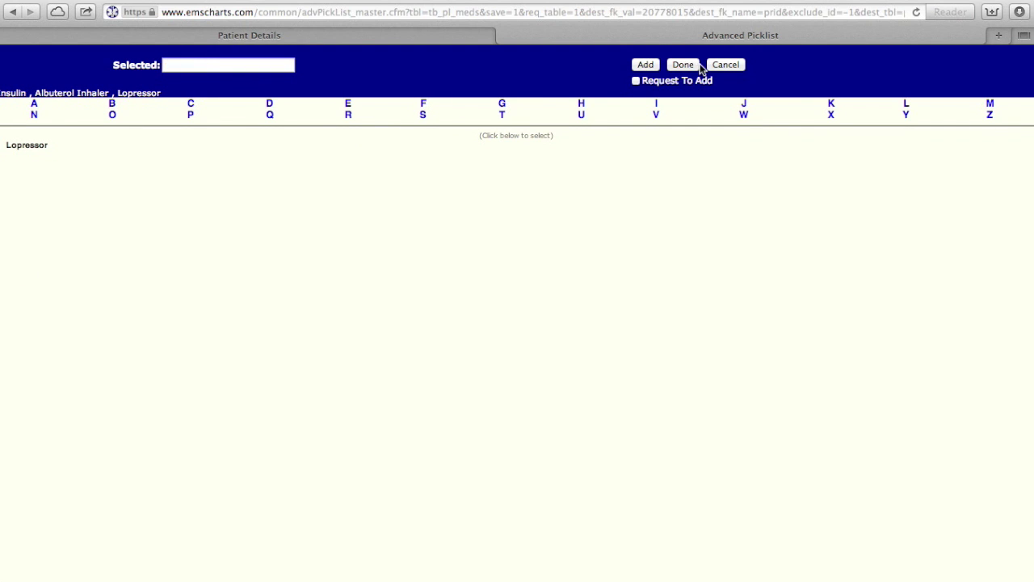
click(687, 68)
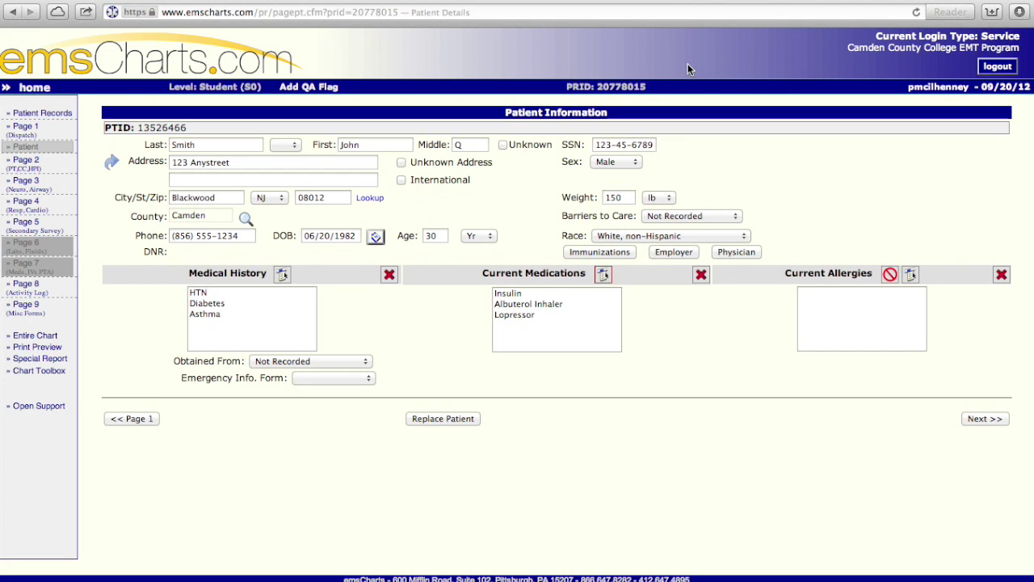
- Start the patient's Current Allergies list and add the coded entry Shellfish to it
key(super+t)
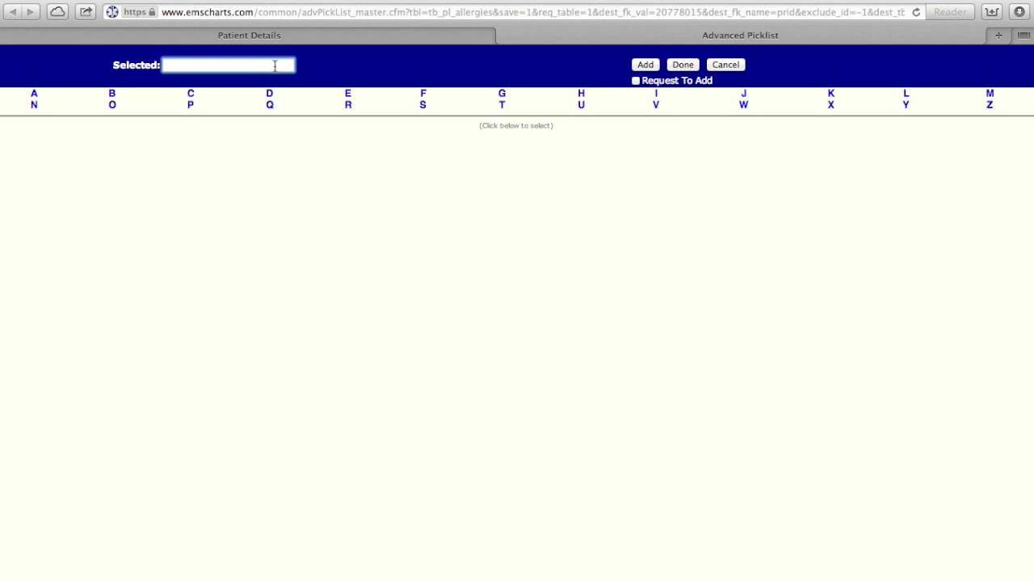
text(Shell)
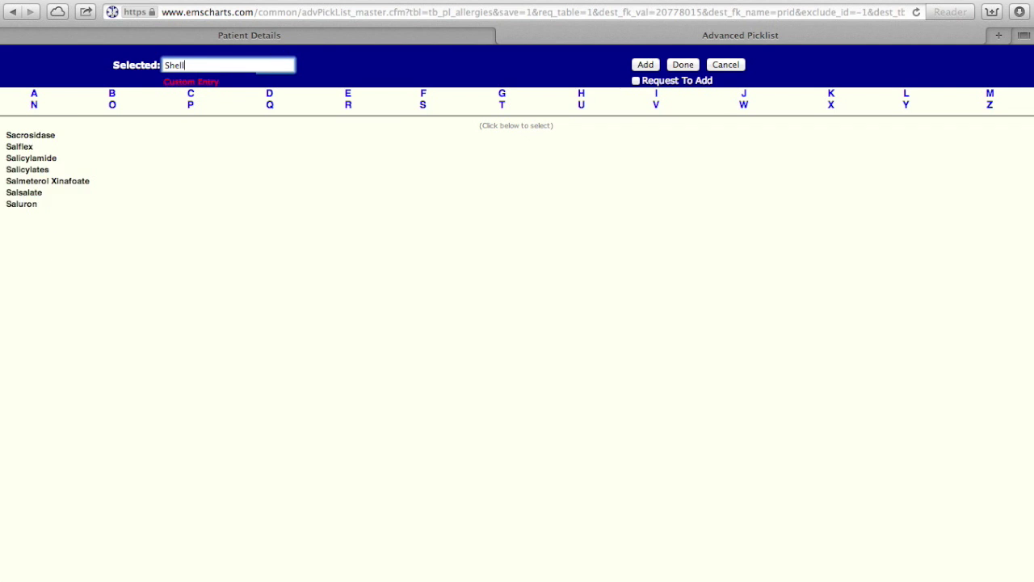
click(34, 141)
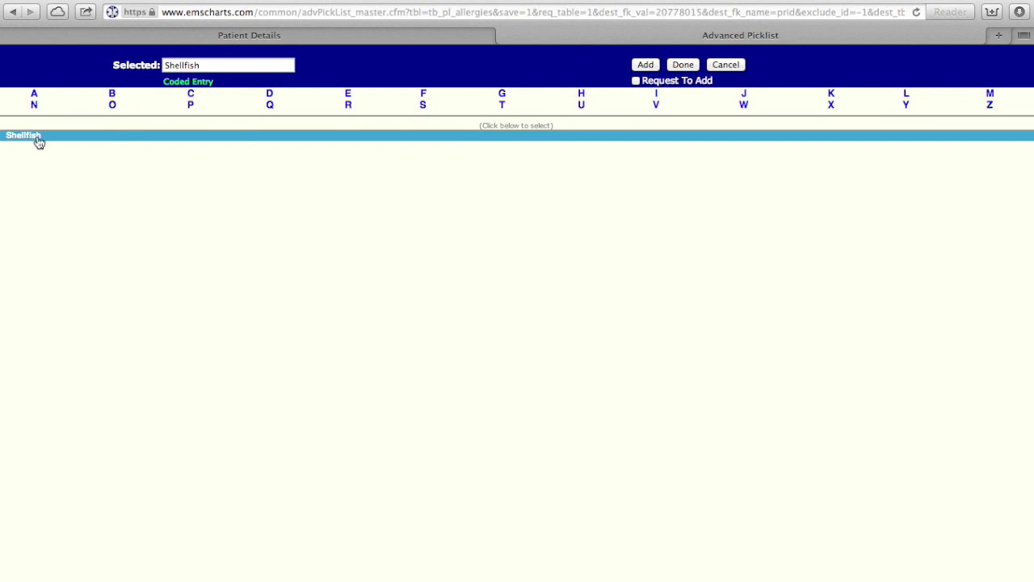
click(646, 69)
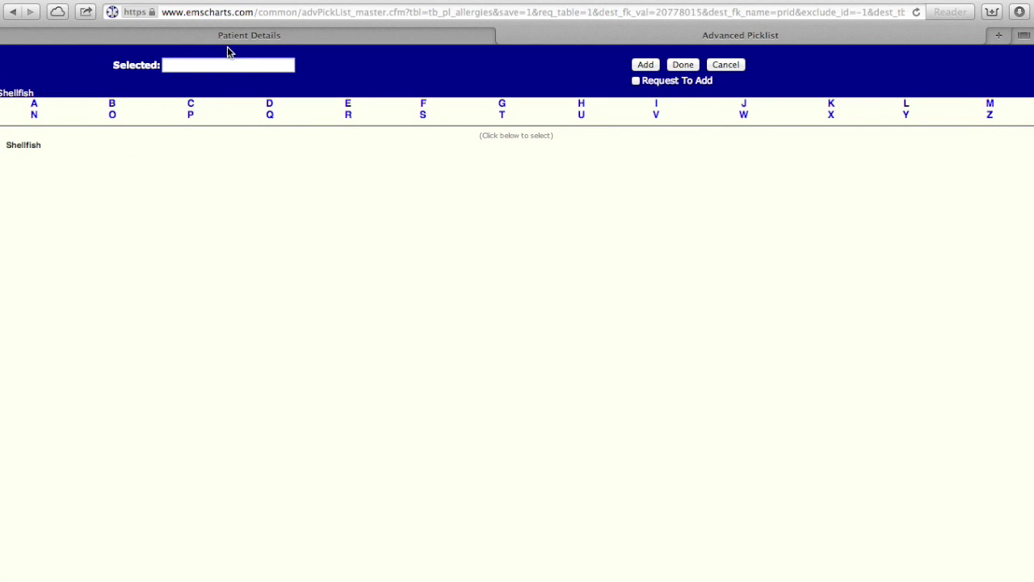
- Add PCN as a custom allergy entry and finish the Current Allergies list
text(PCN)
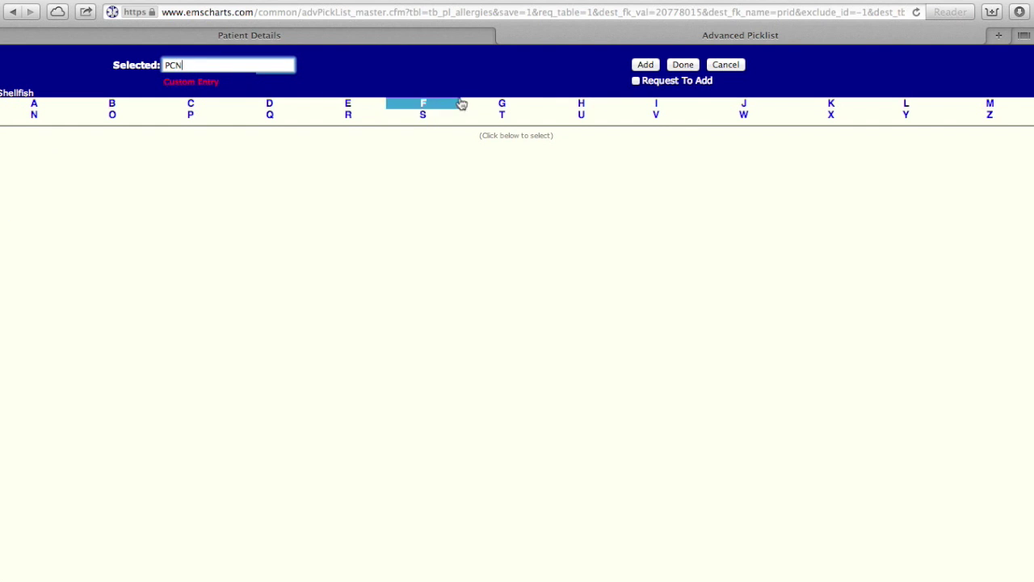
click(646, 65)
click(683, 65)
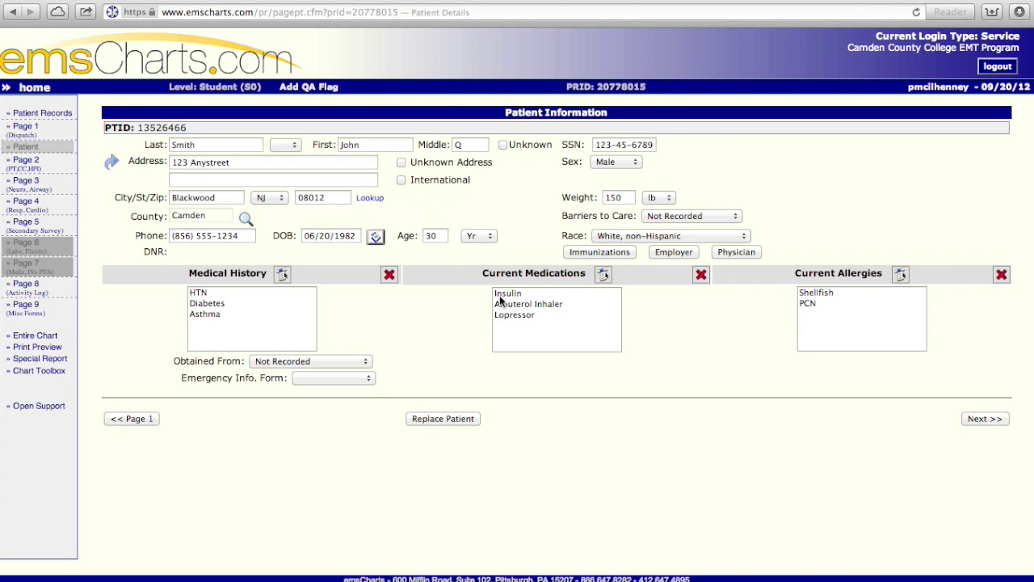
- Record the medical history as obtained from Family and continue to Page 2 of the chart
click(352, 361)
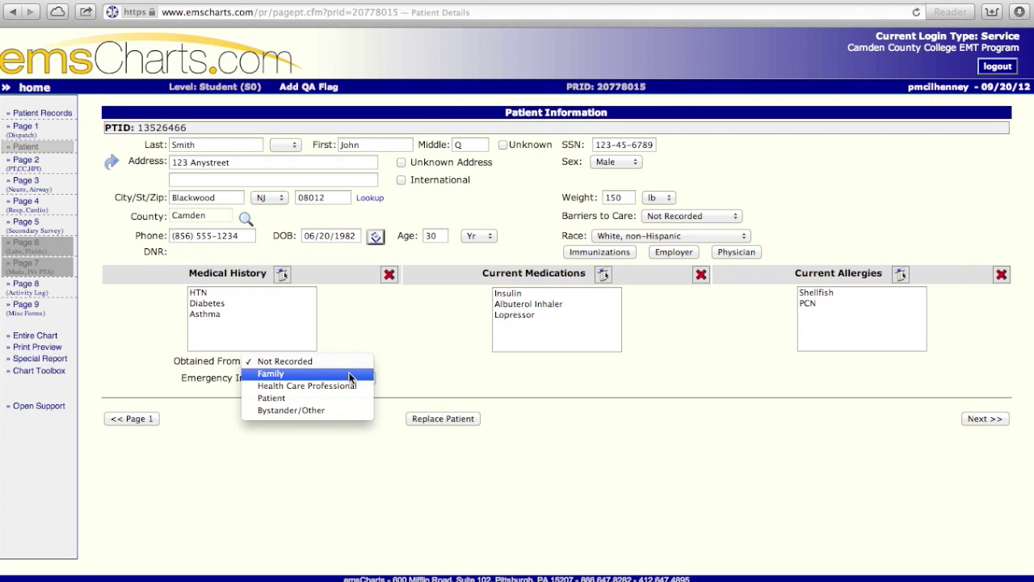
click(351, 374)
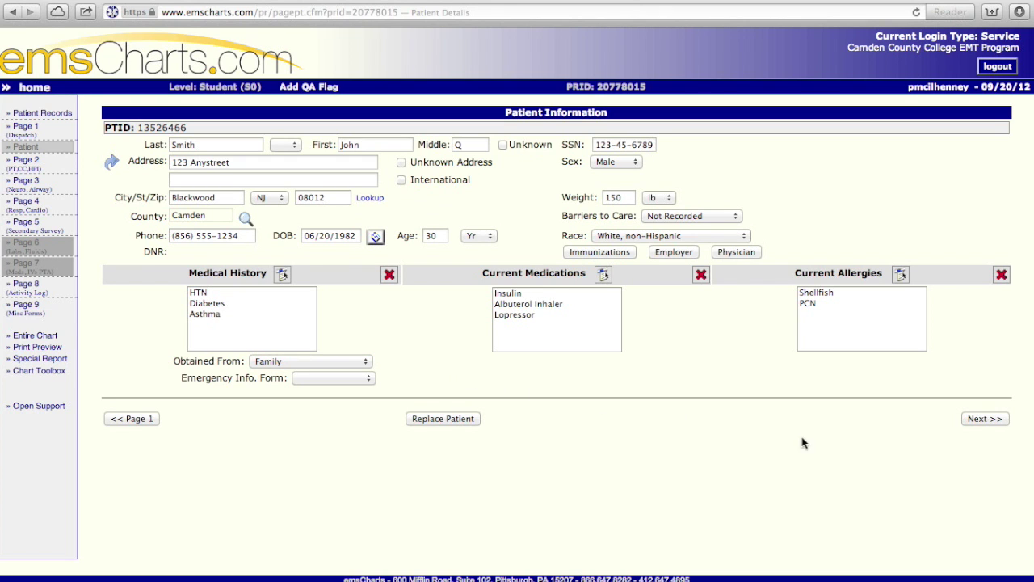
click(984, 419)
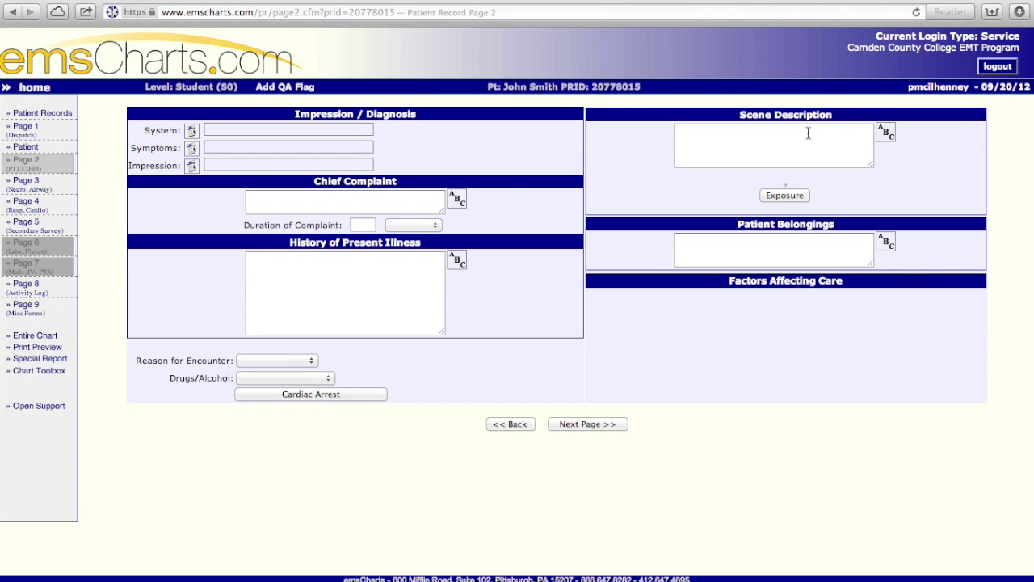
- Set the primary System to Endocrine/Metabolic and the primary Symptom to Change in Responsiveness under Impression / Diagnosis
click(191, 135)
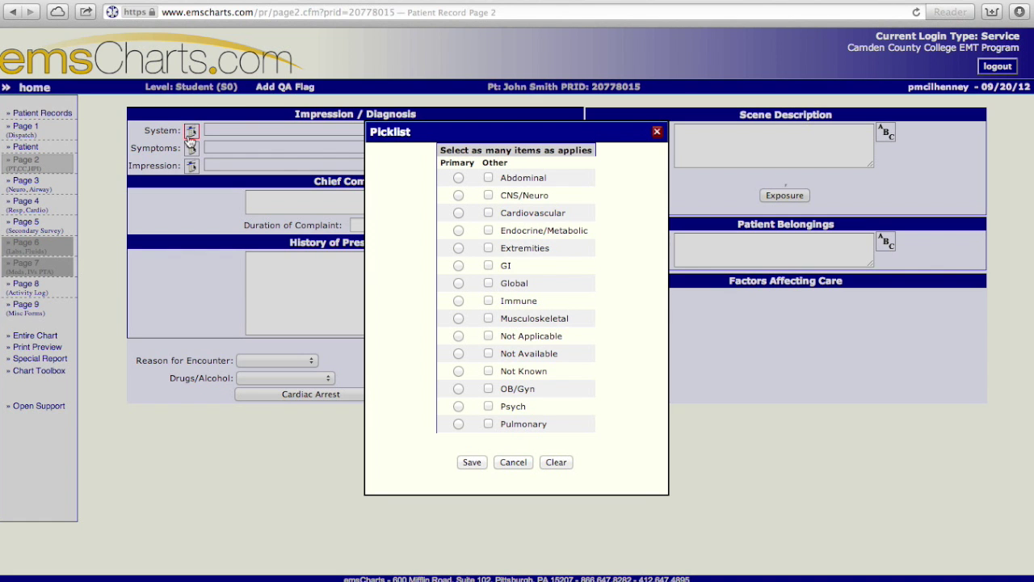
click(458, 231)
click(471, 465)
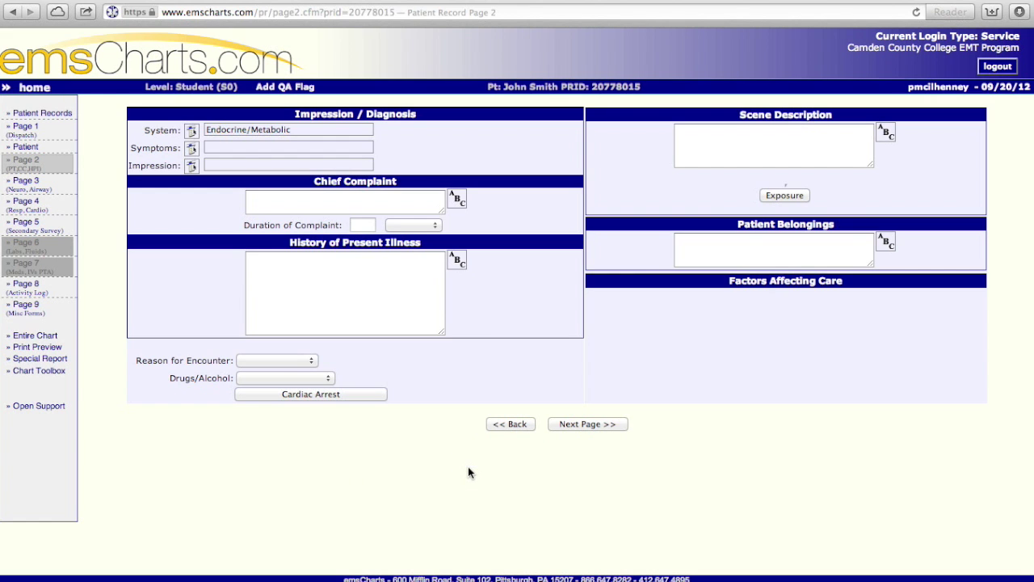
click(191, 148)
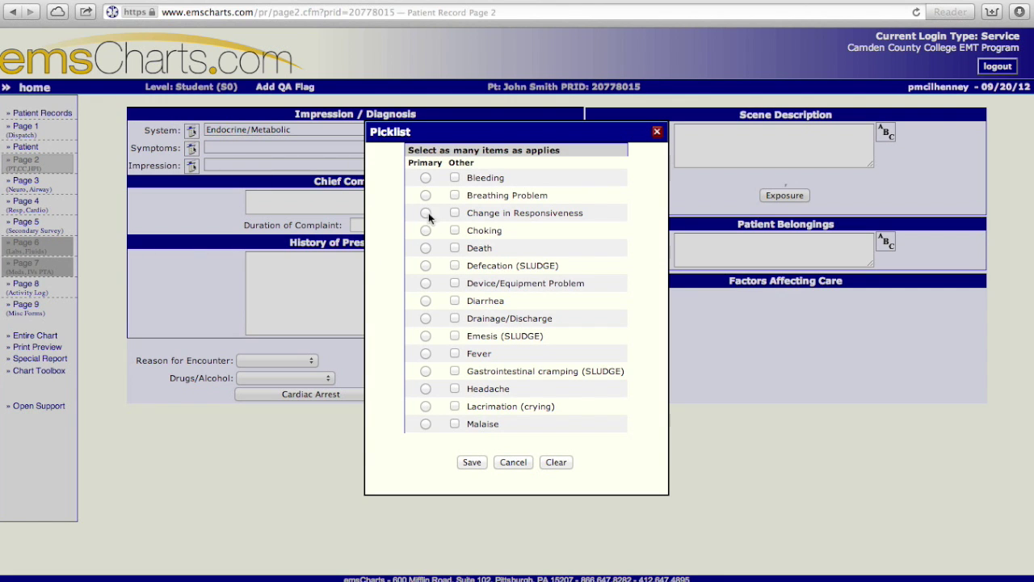
click(426, 213)
click(472, 463)
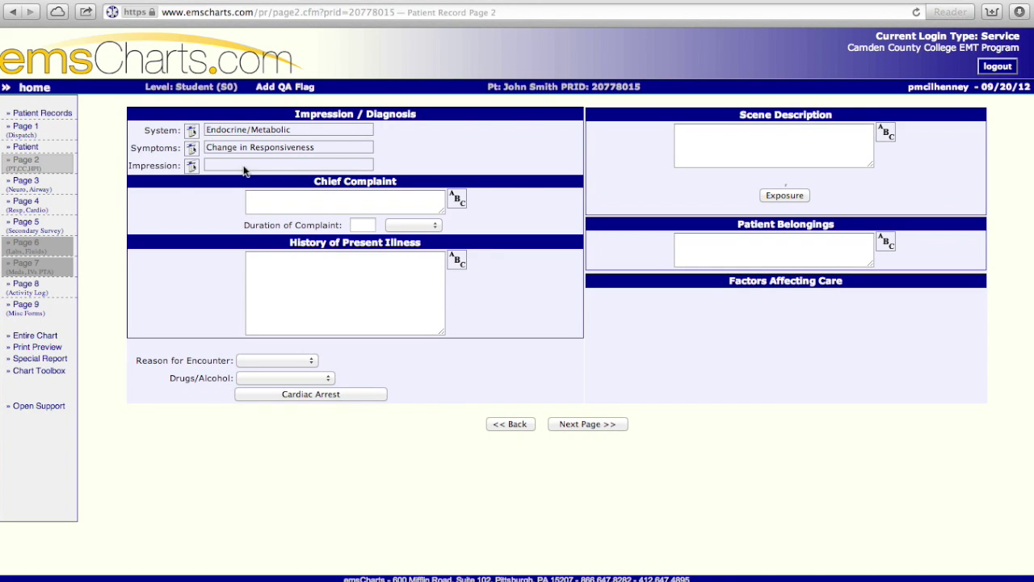
- Set the primary Impression to Diabetic symptoms and save the selection
click(192, 167)
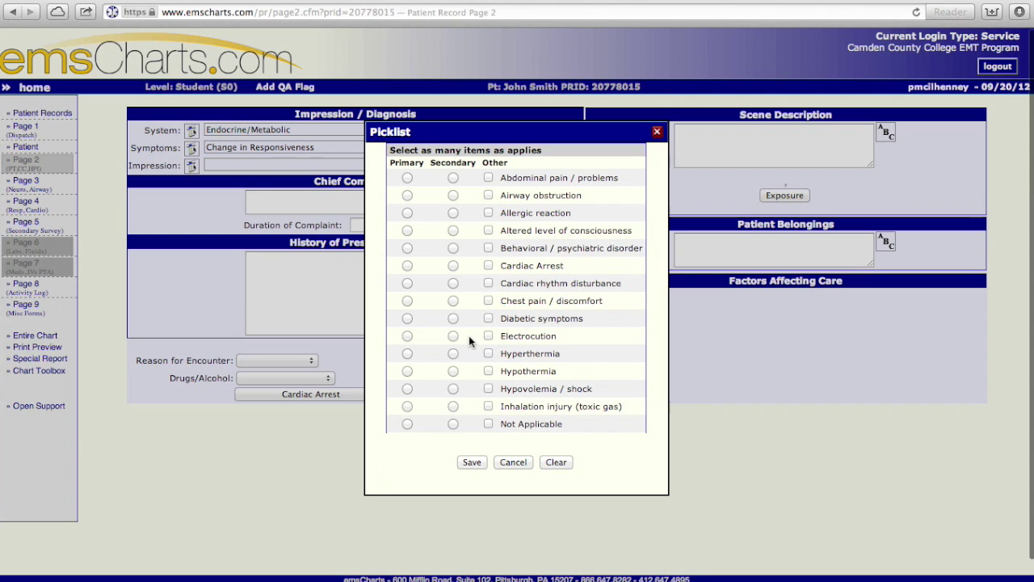
scroll(469, 336, down, 1)
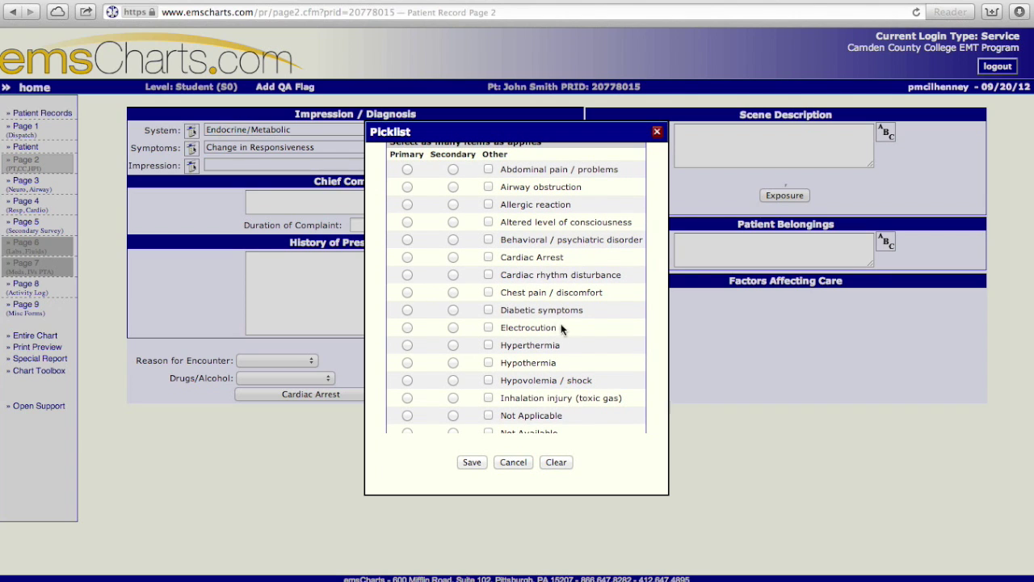
click(408, 310)
click(471, 463)
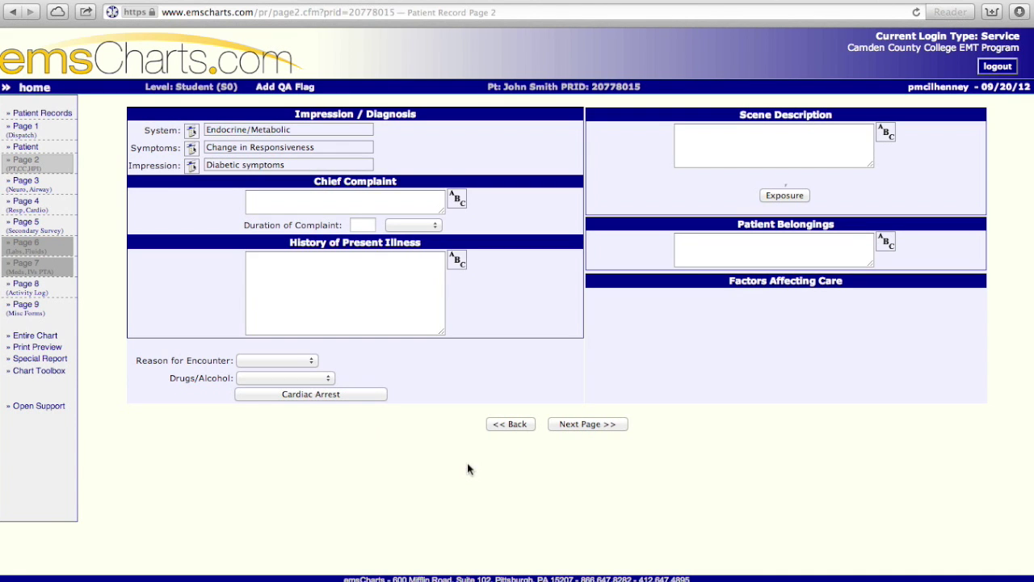
- Enter "Change in responsiveness" as the Chief Complaint, with a complaint duration of 30 Minutes
scroll(362, 181, up, 5)
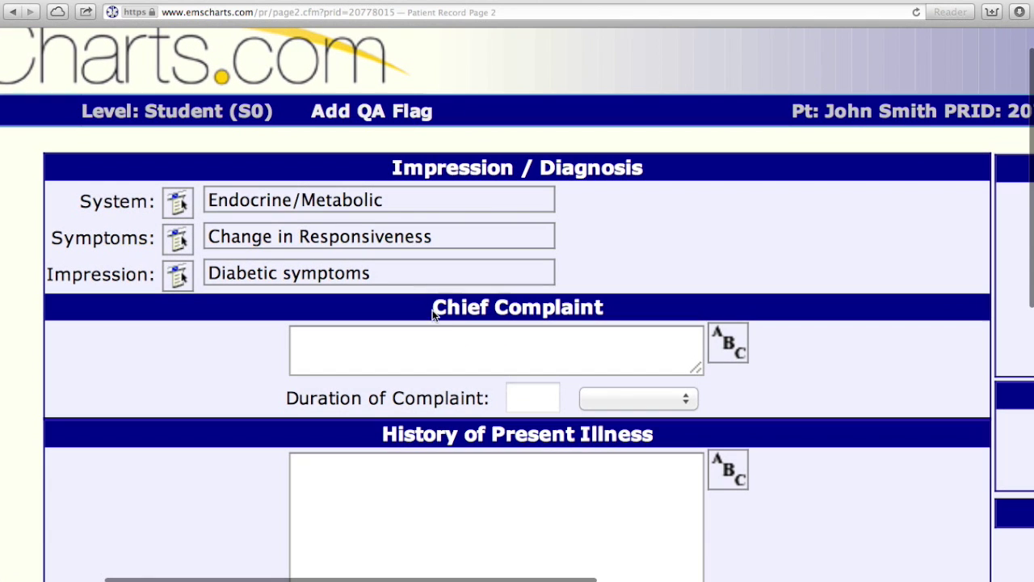
click(517, 361)
text(Change in responsiveness)
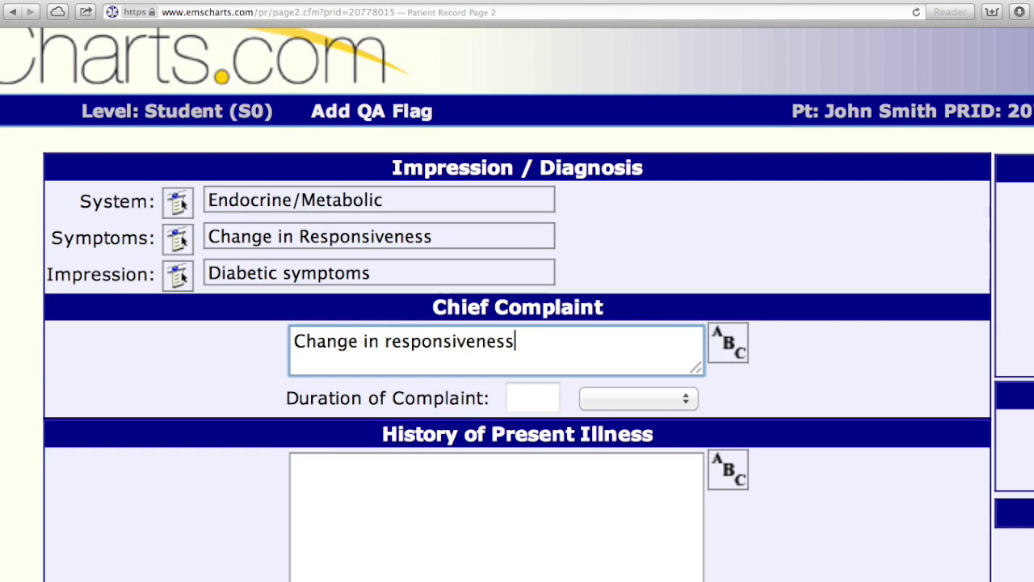
click(526, 397)
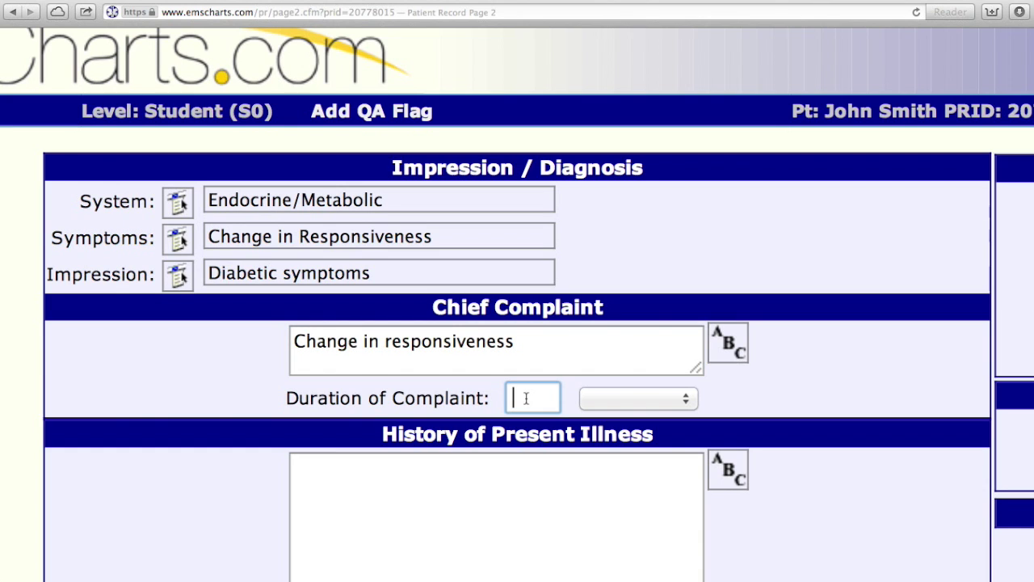
text(30)
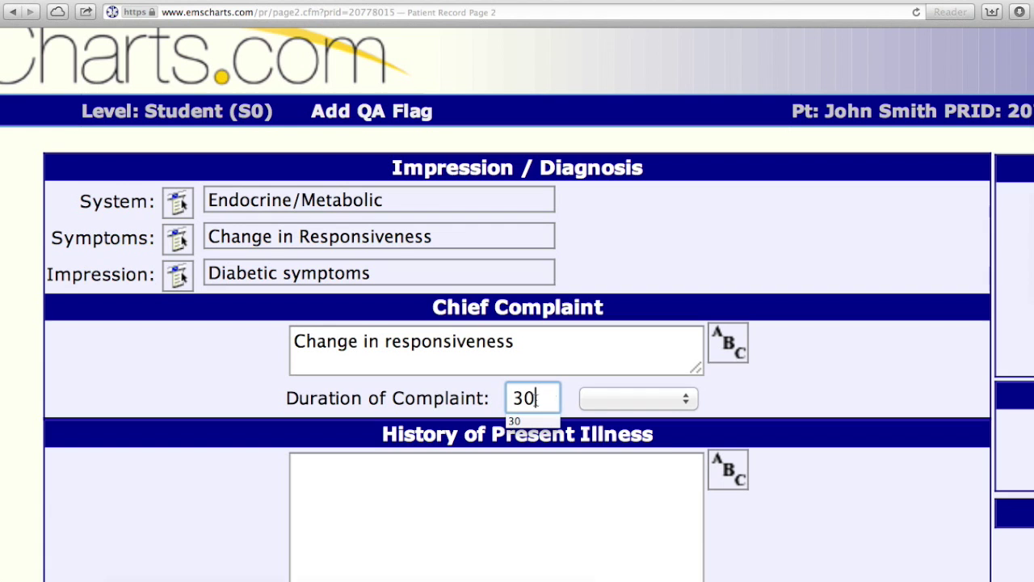
click(621, 399)
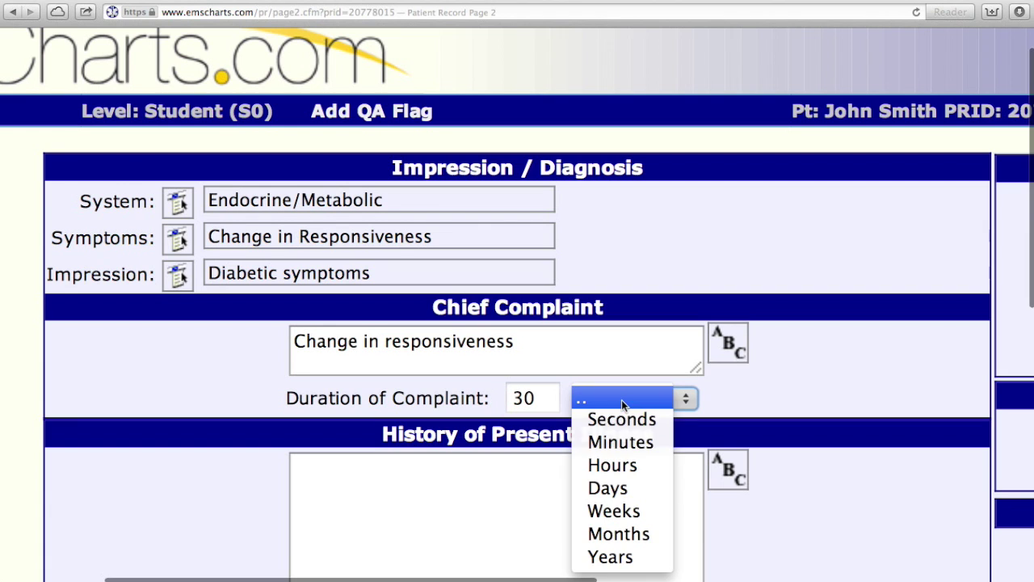
click(616, 441)
- Begin the History of Present Illness narrative with "Patient's family stated that the family sat down to"
scroll(606, 440, down, 3)
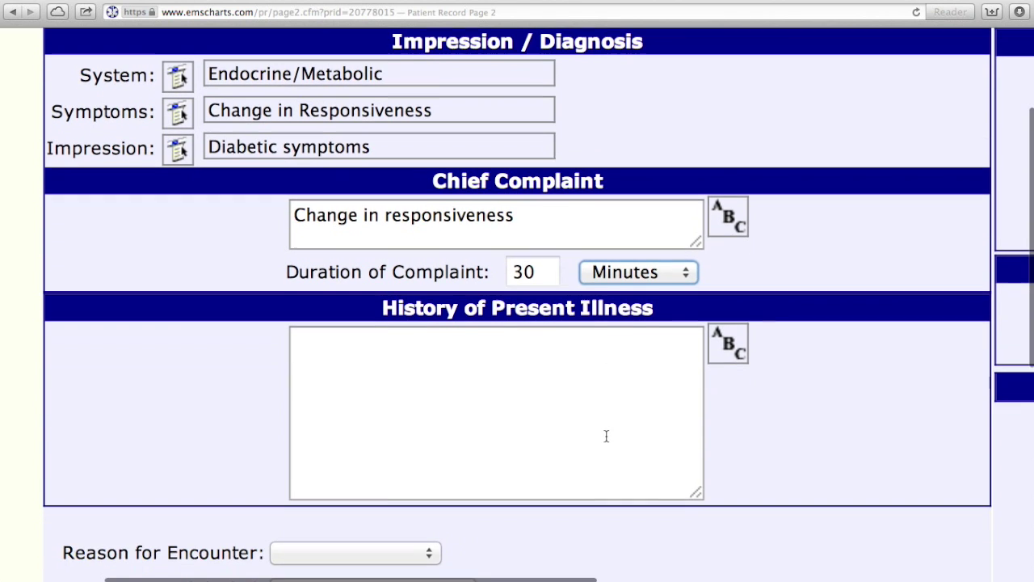
click(606, 436)
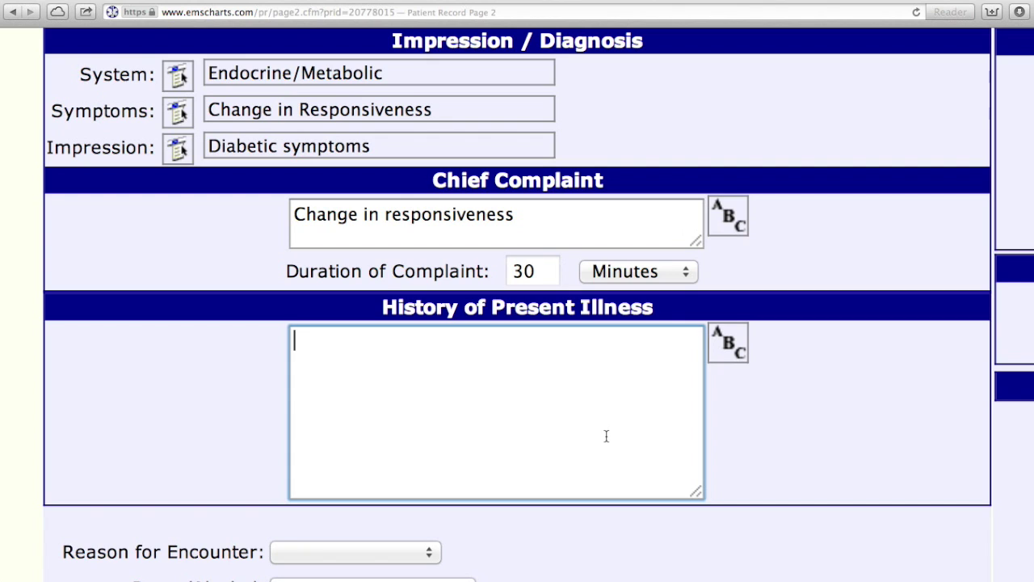
text(Pat)
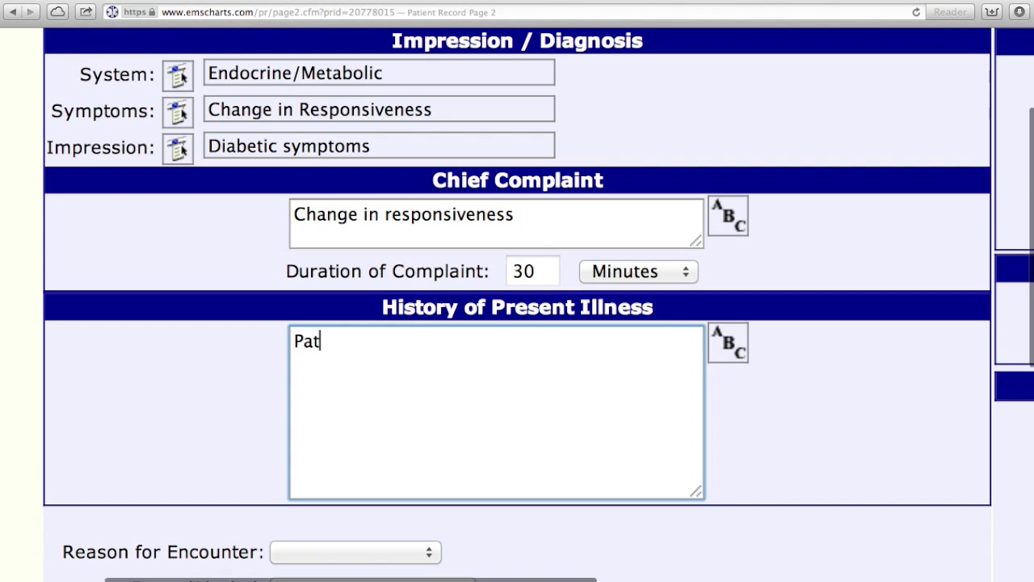
text(ient's family stated that)
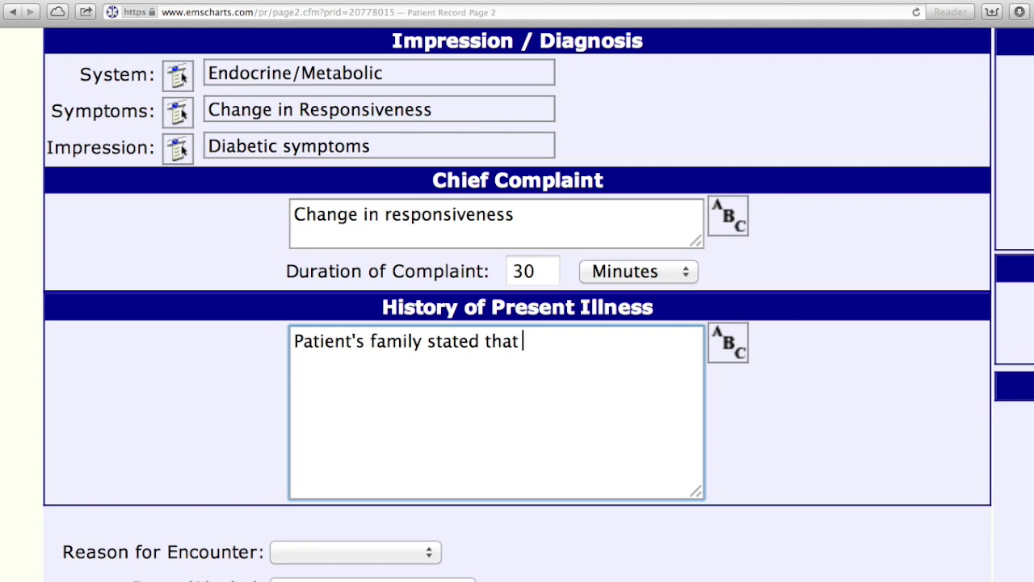
text( the family )
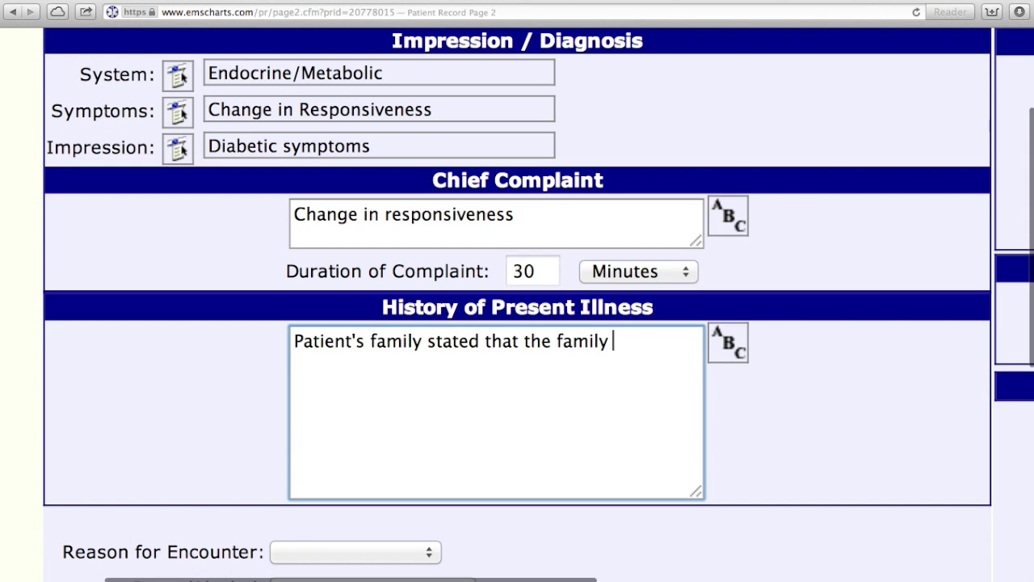
text(sat down to)
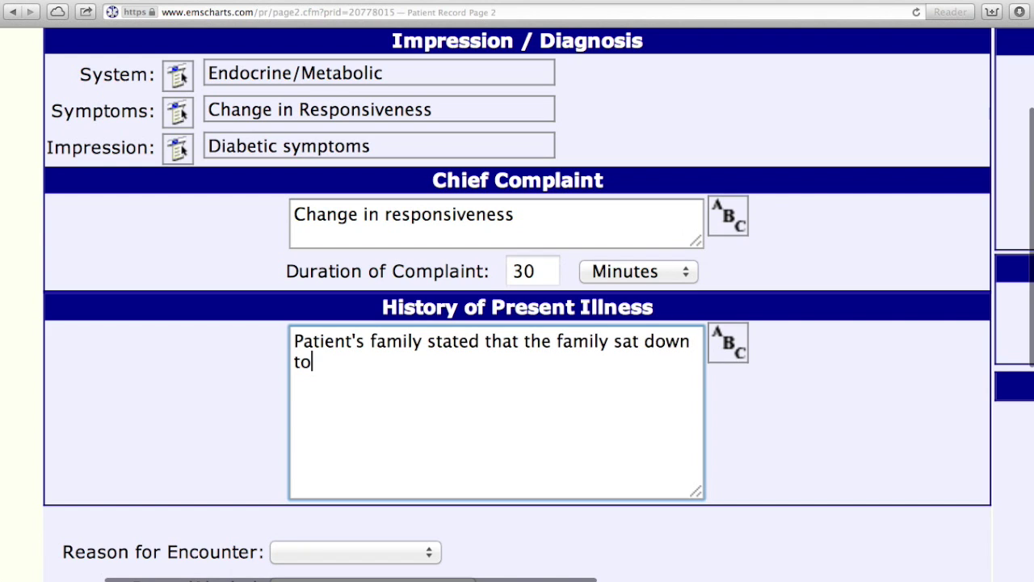
- Continue the History of Present Illness with "have breakfast together when Pt excused himself to take his insulin injection in the restroom."
text( have brea)
key(BackSpace)
text(breakfast)
key(BackSpace)
text(kfast together when Pt excused himself to)
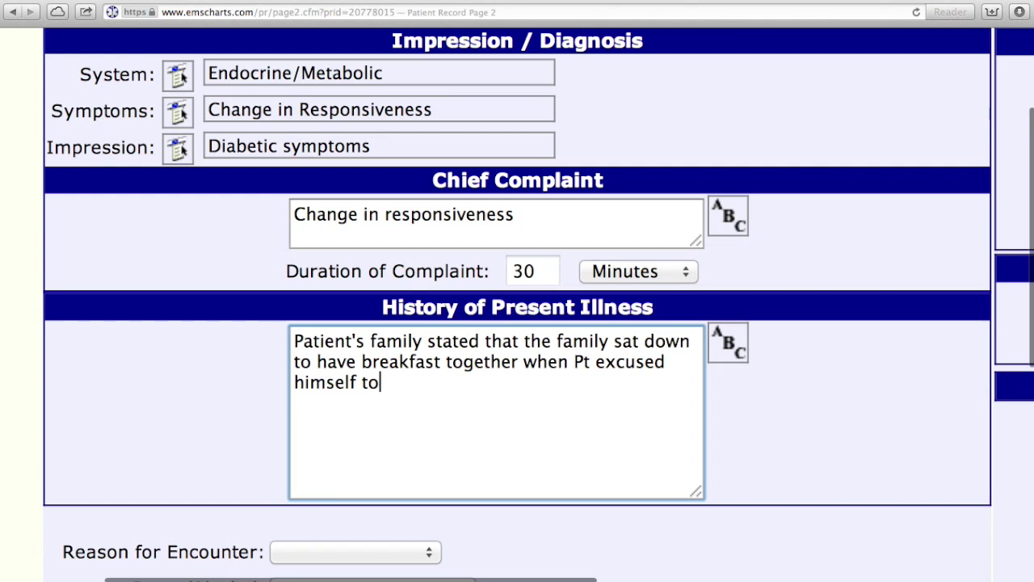
text( take hi)
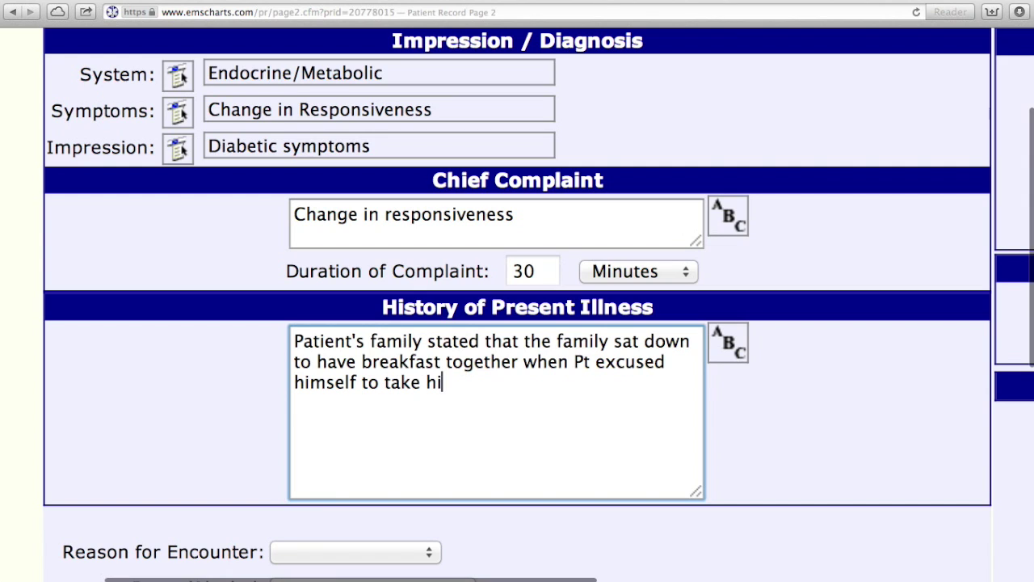
text(s insulin in)
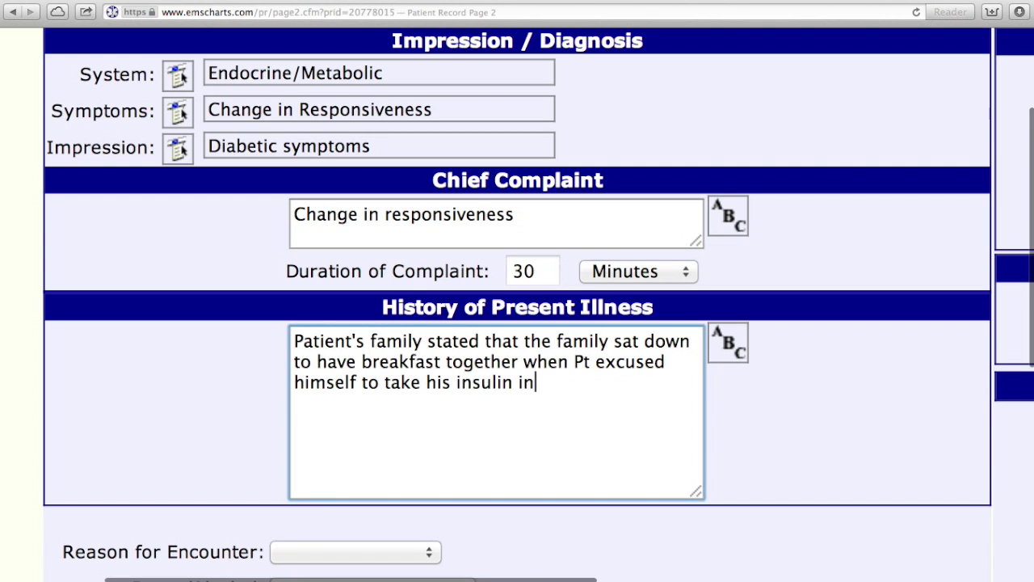
text(jetion in the)
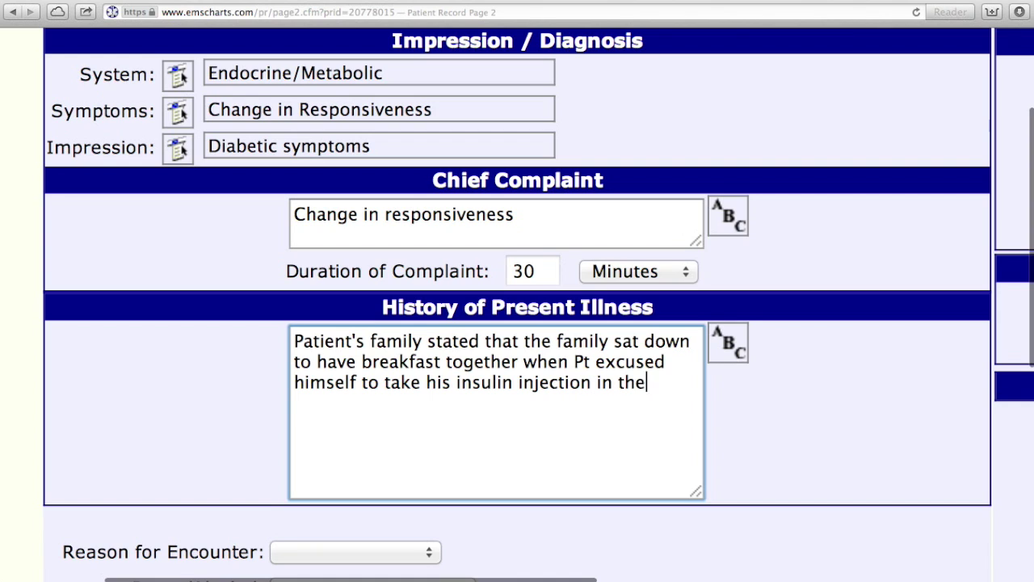
text( restroom.)
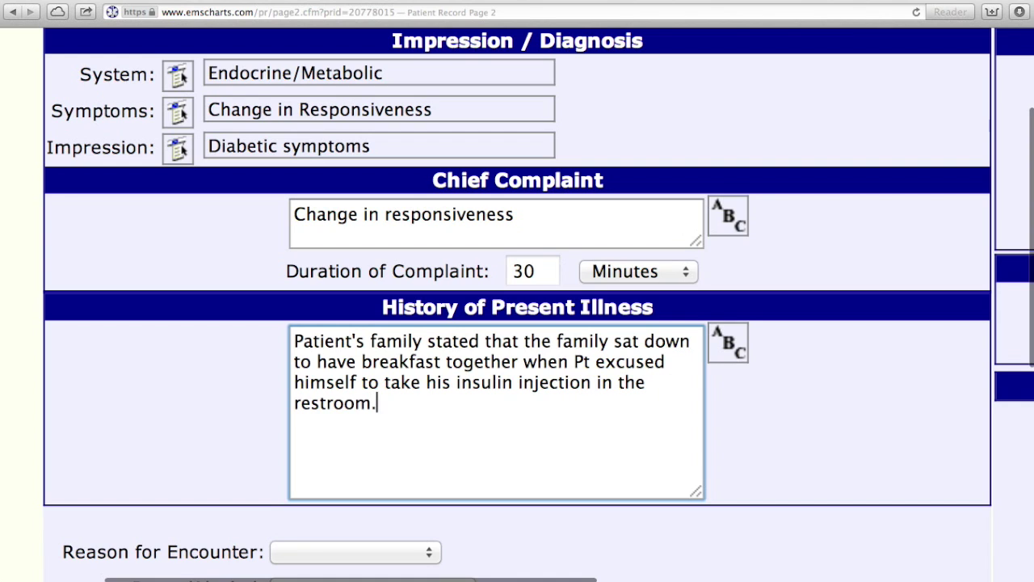
- Add "When Pt returned, he stated he wasn't going to have anything to eat, and sat down on the couch." to the illness history
text(  When Pt returned, he s)
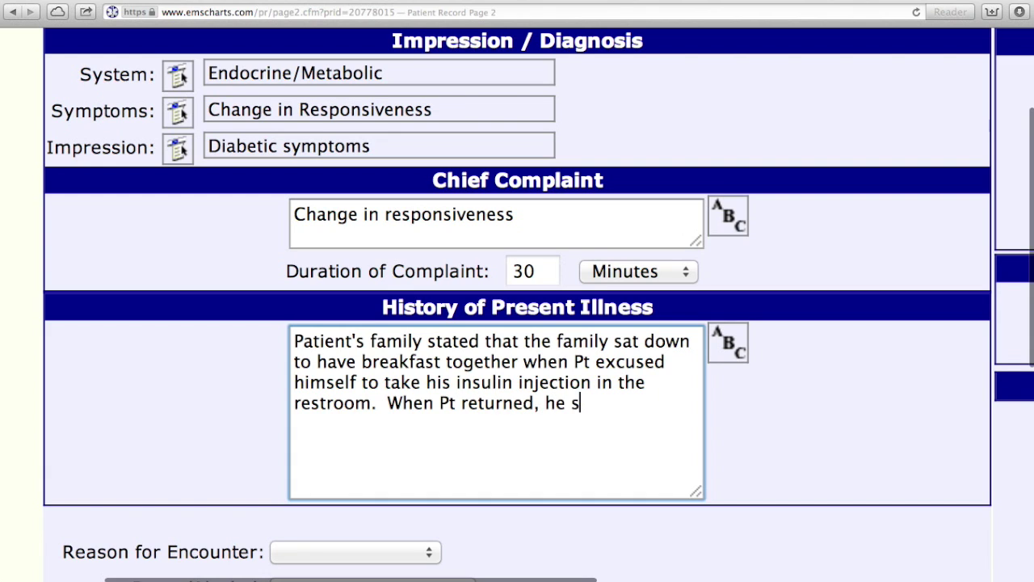
text(tated s)
key(BackSpace)
key(BackSpace)
text(he)
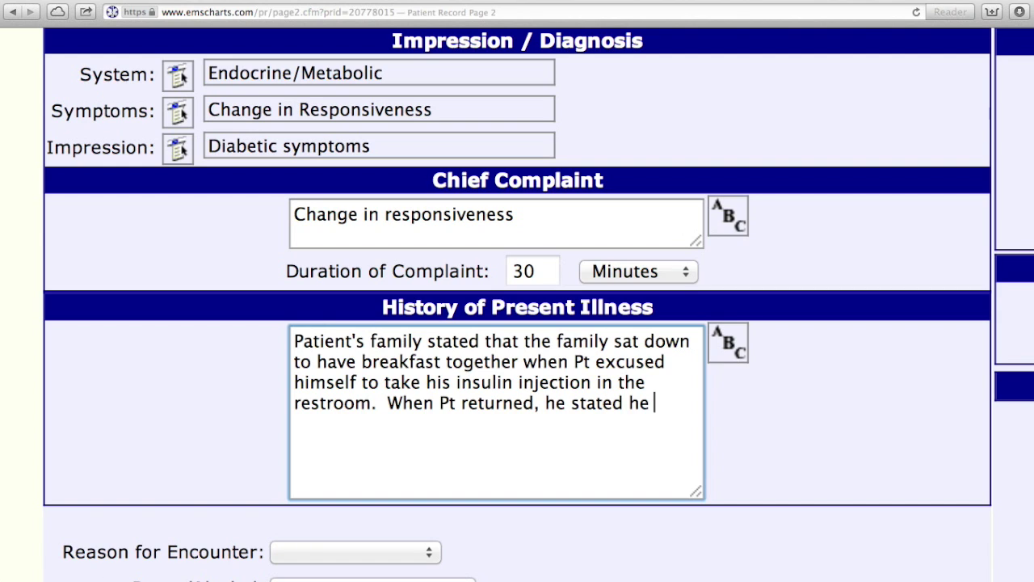
text( w)
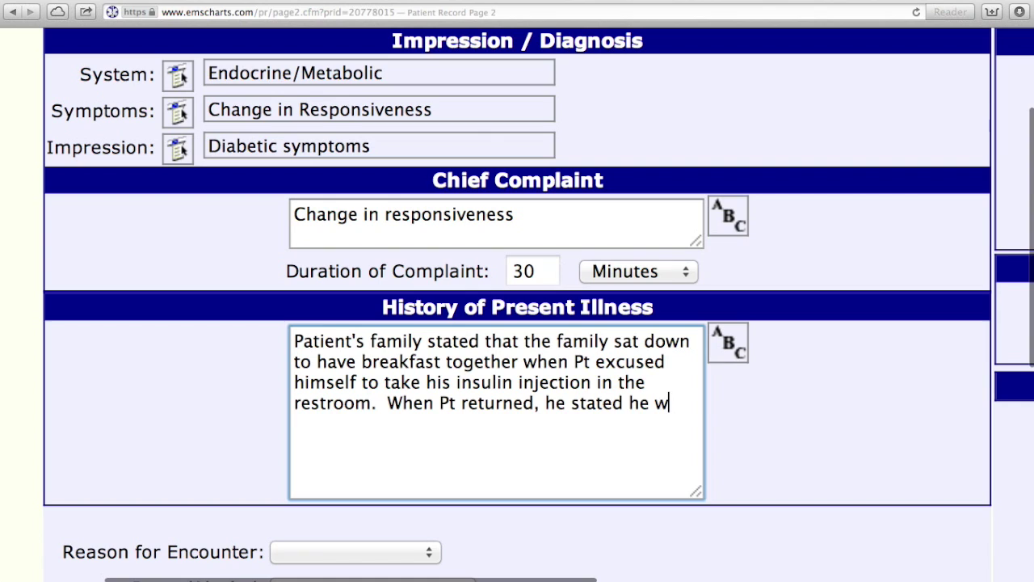
text(asn't going to have)
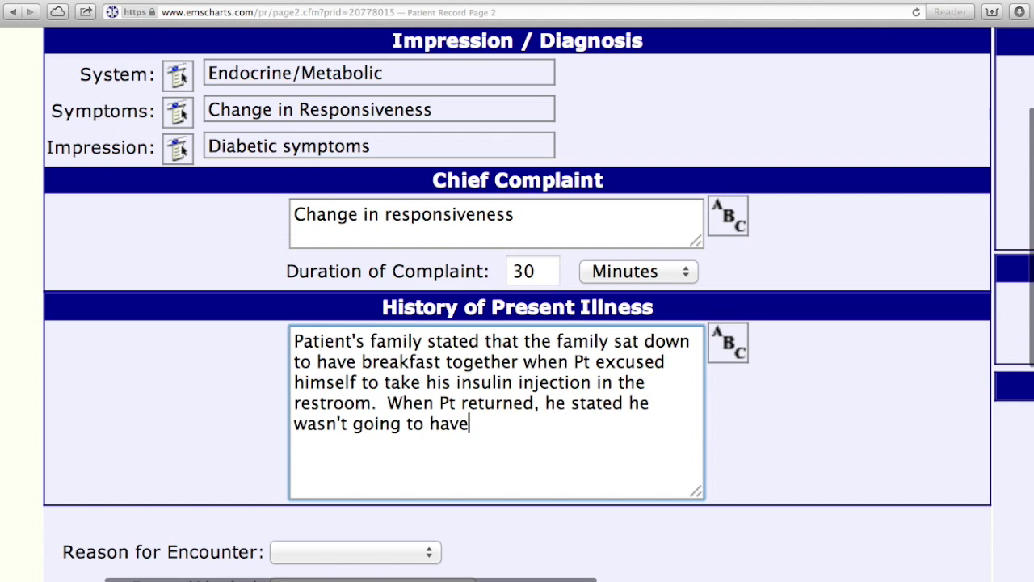
text( anything t)
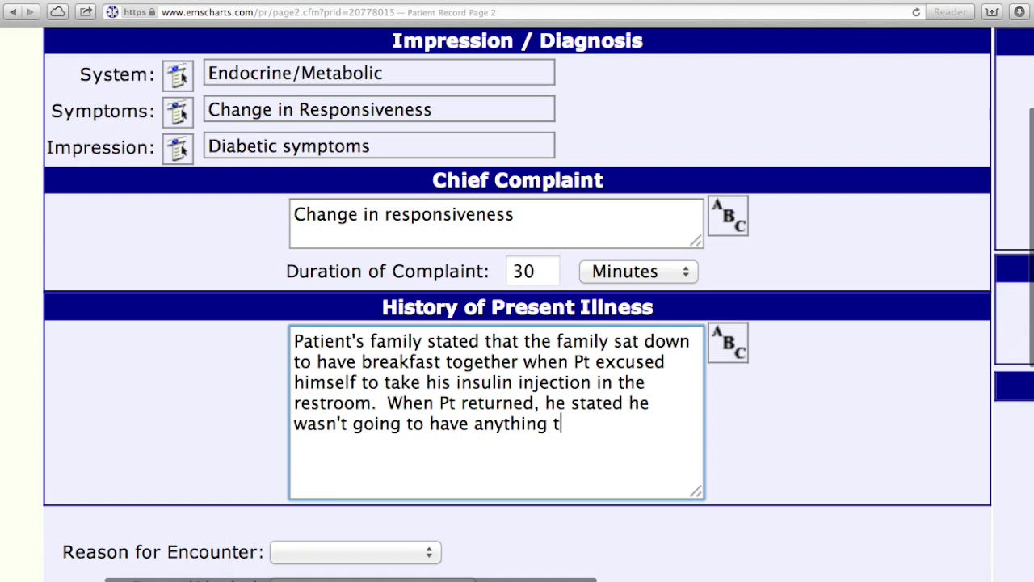
text(o eat, and sat)
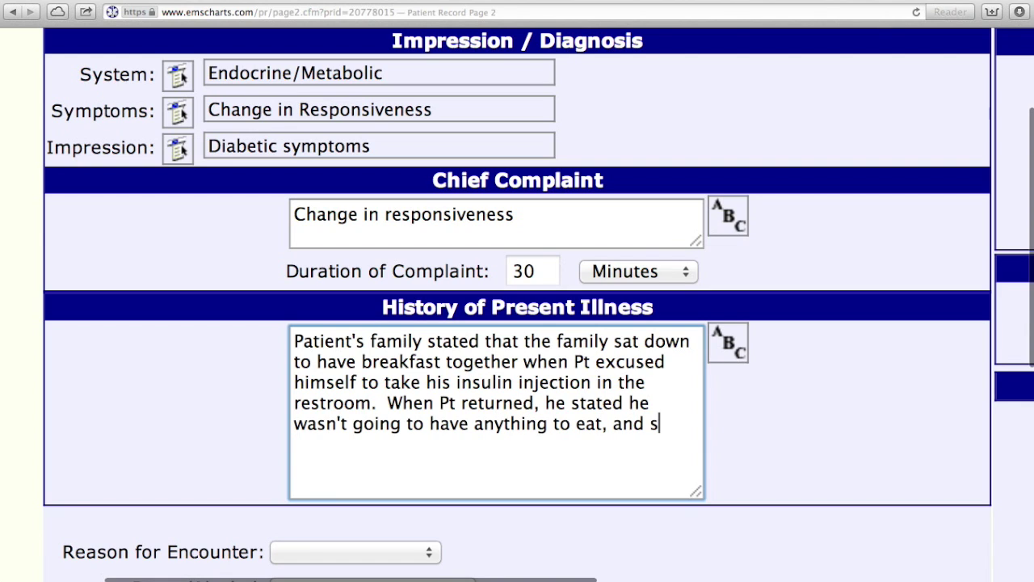
key(BackSpace)
text(at down )
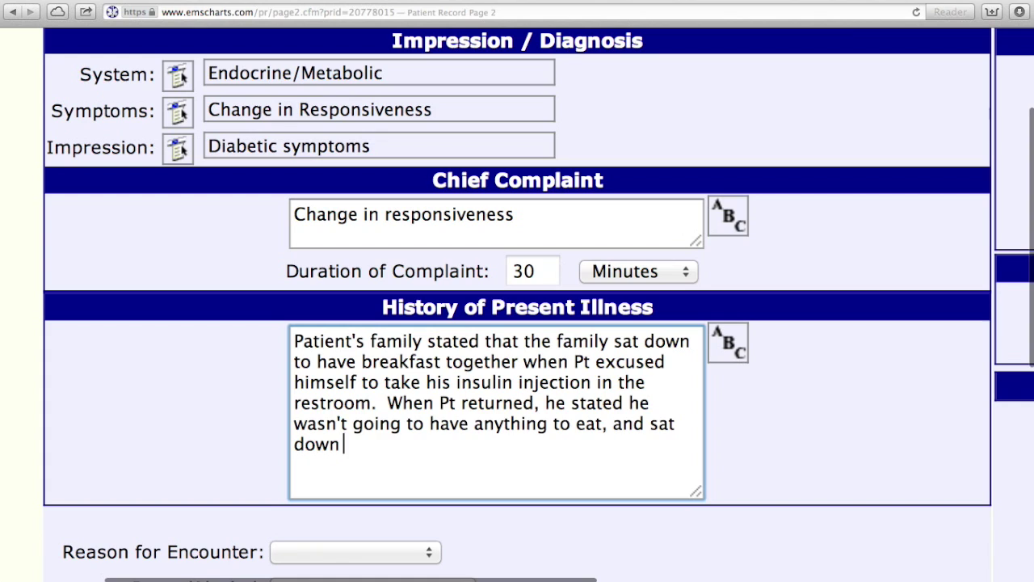
text(on the couch.  )
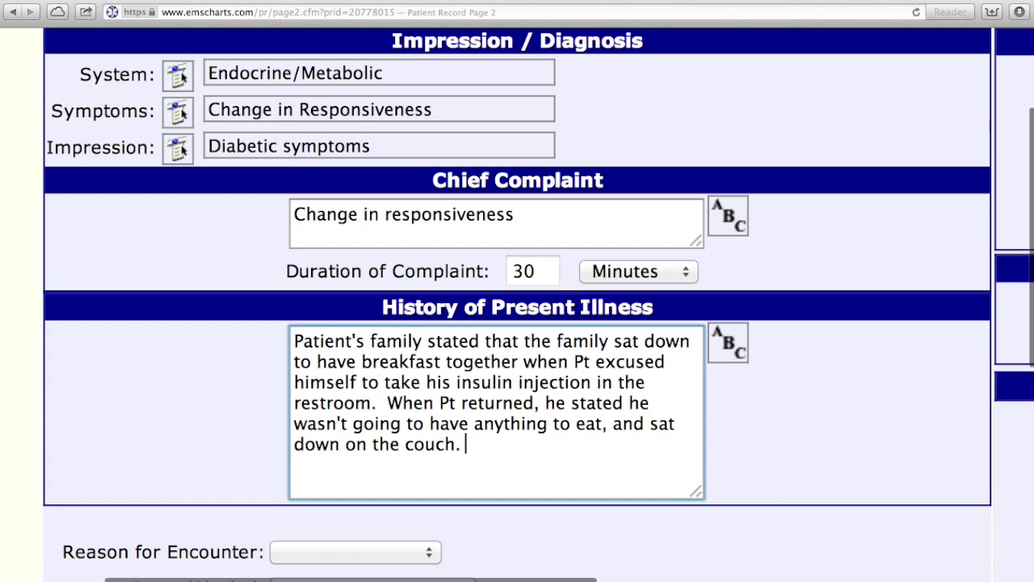
- Add "Approx. 30 minutes later, family finished their meal and noticed the Pt was very pale and sweaty, and not responding. Family called 911." to the history
text(Approx. 30 minutes later,)
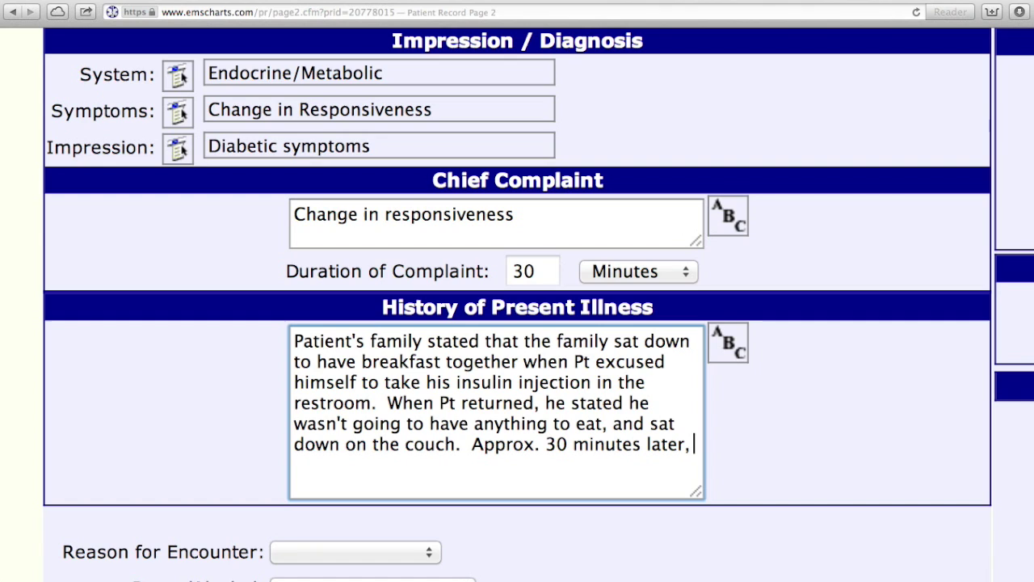
text( fami)
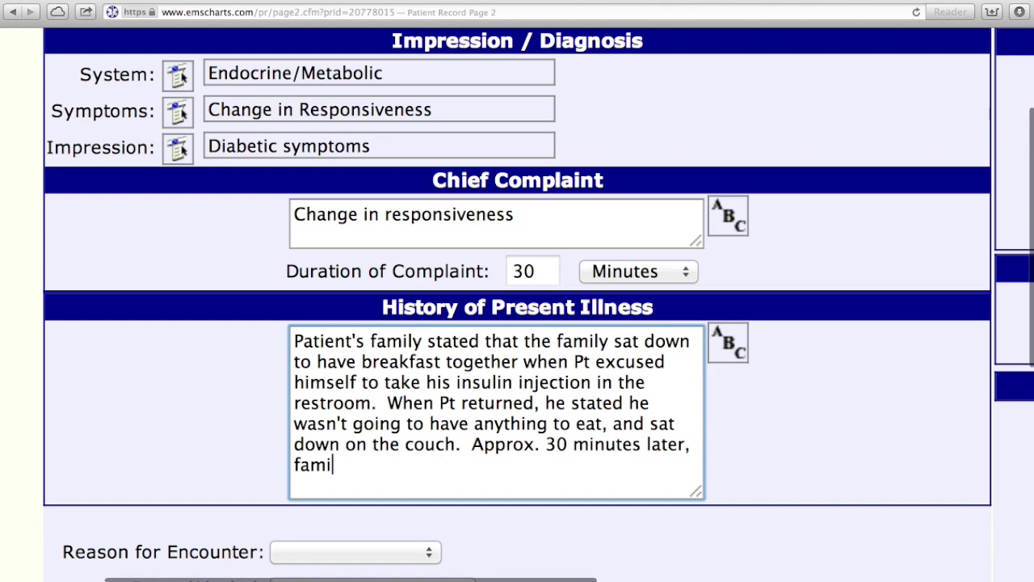
text(ly finishe)
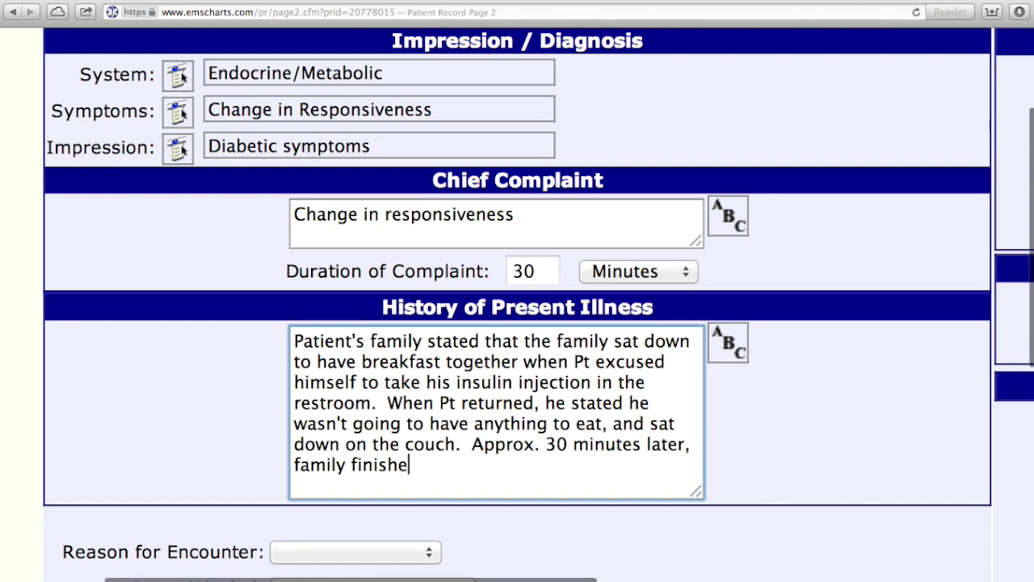
text(d their m)
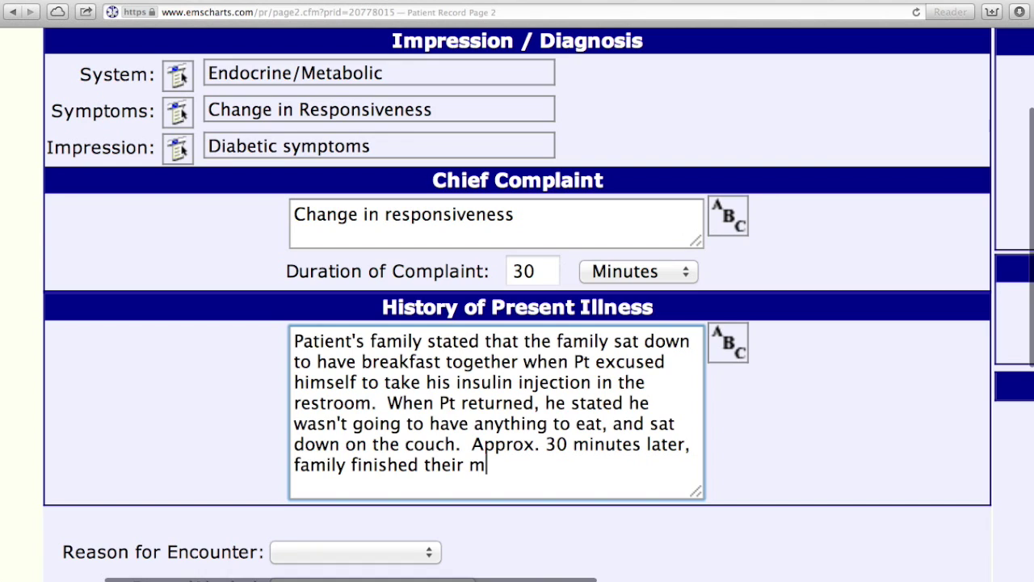
text(eal and no)
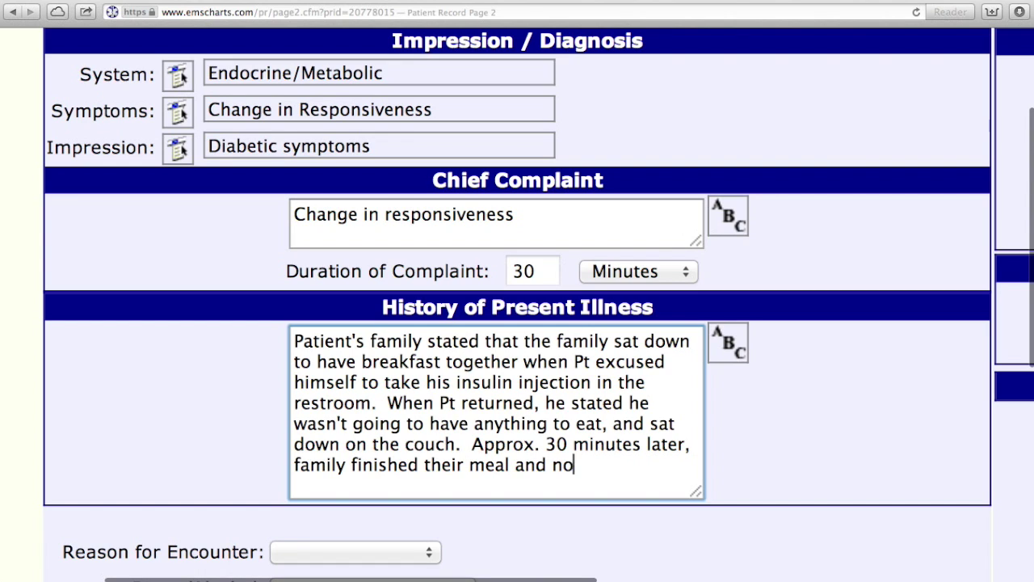
text(ticed the Pt )
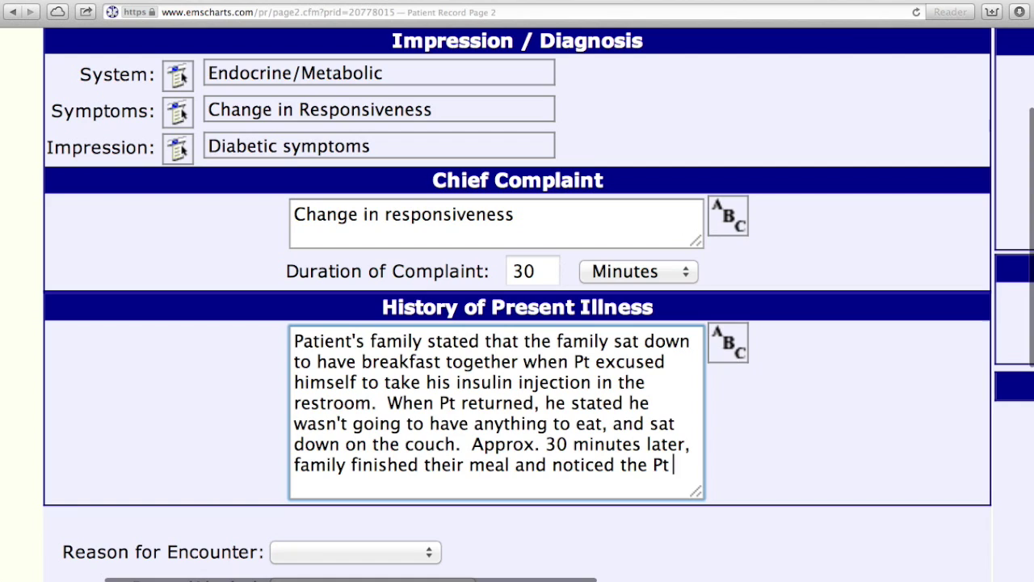
text(was very pale and sweaty, )
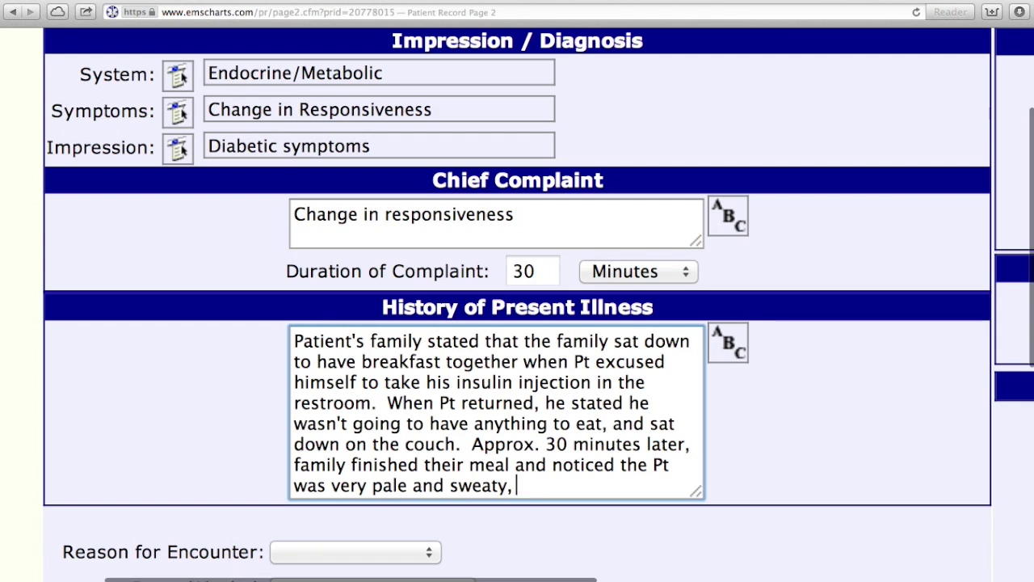
text(and not respon)
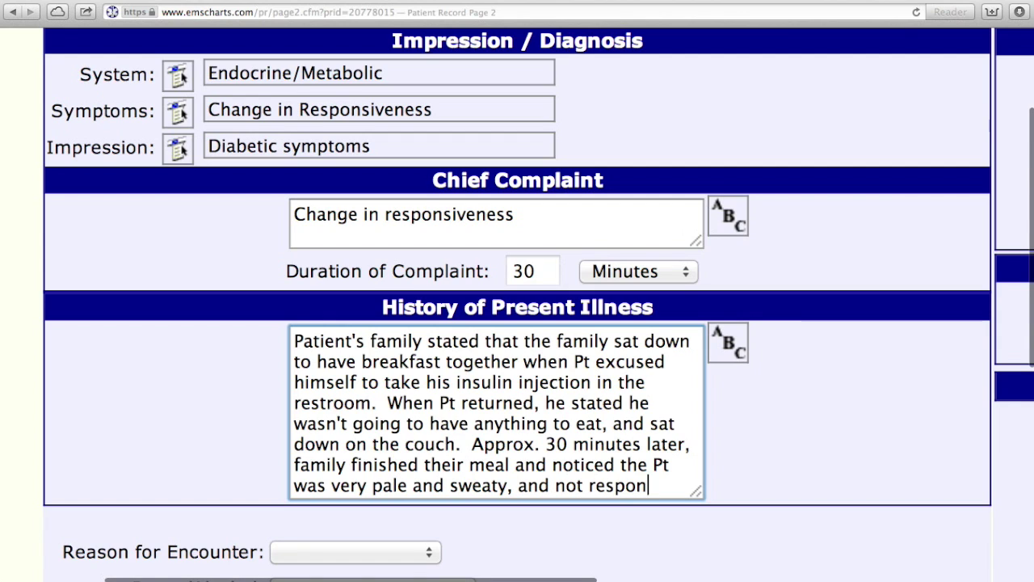
text(ding.  Fami)
text(ly called 9)
text(11.)
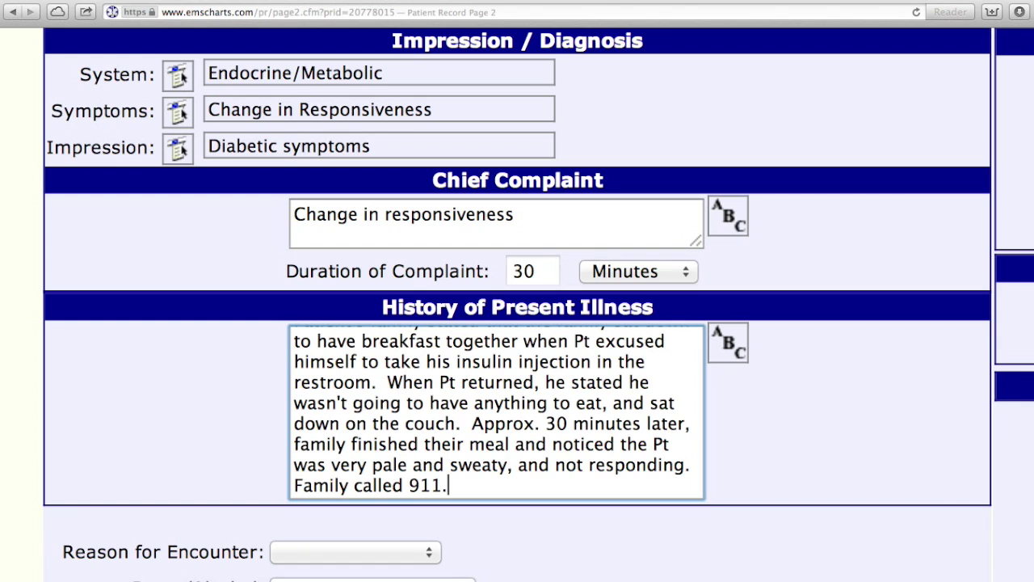
- Set the Reason for Encounter to Non-Injury and Drugs/Alcohol to Unknown
scroll(823, 425, down, 5)
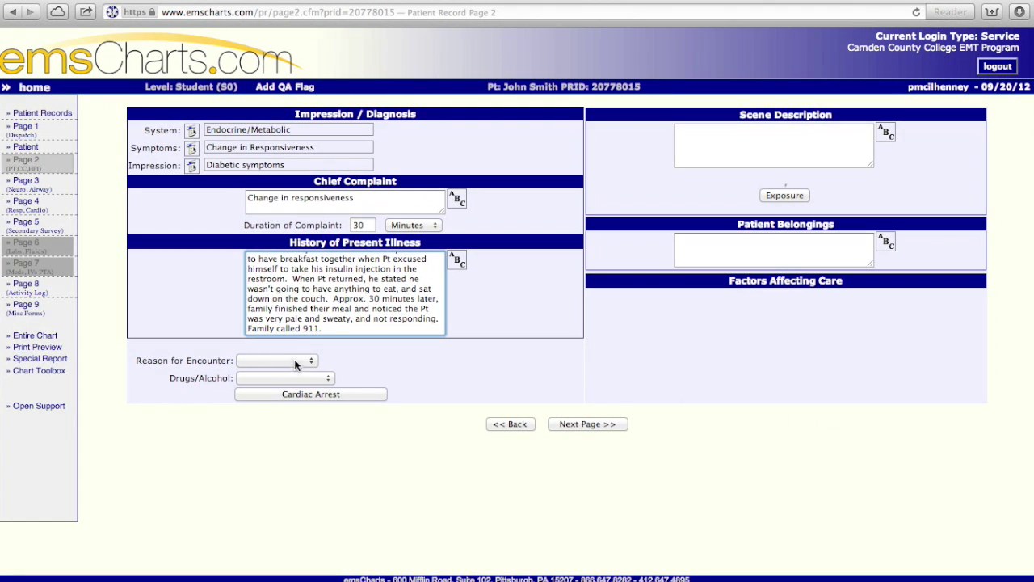
click(294, 362)
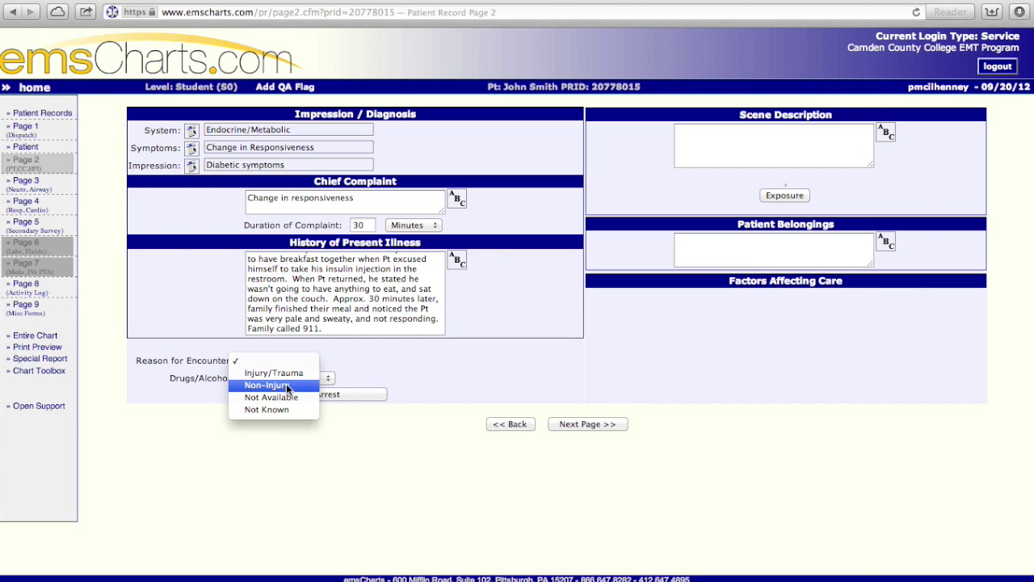
click(288, 386)
click(298, 378)
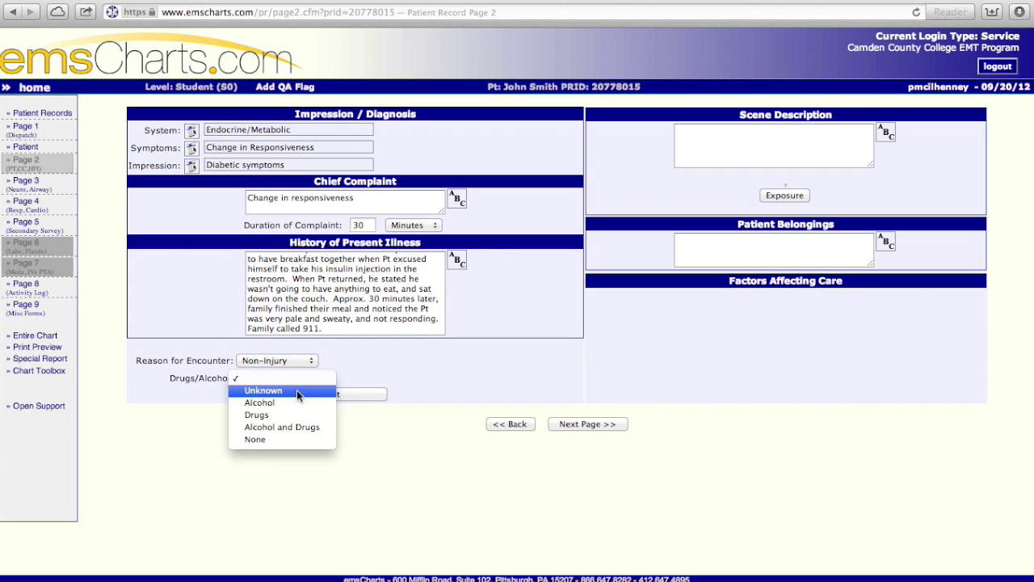
click(297, 390)
- Enter "Single family dwelling. Multiple bystanders on location." as the Scene Description
click(753, 144)
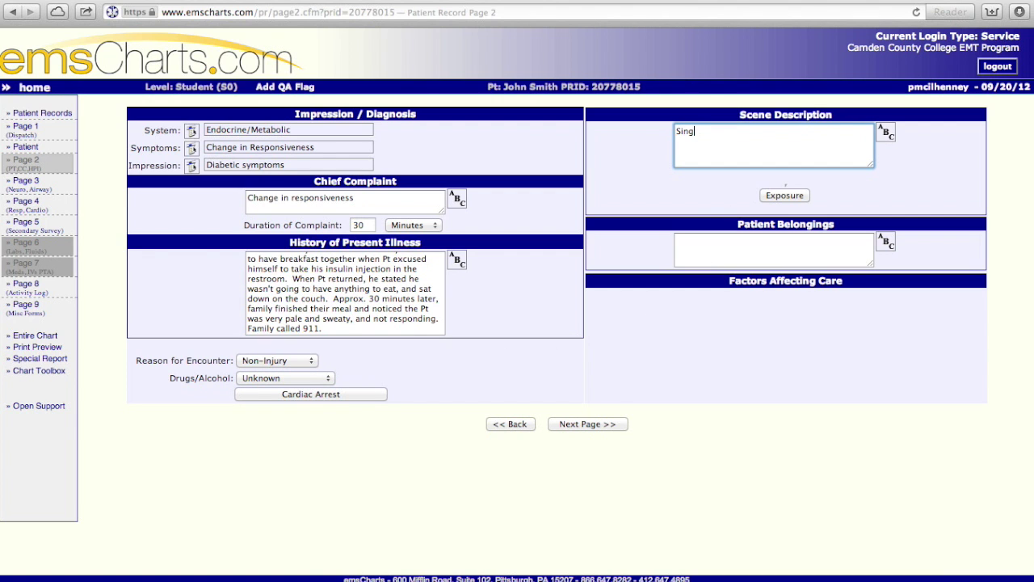
scroll(789, 114, up, 5)
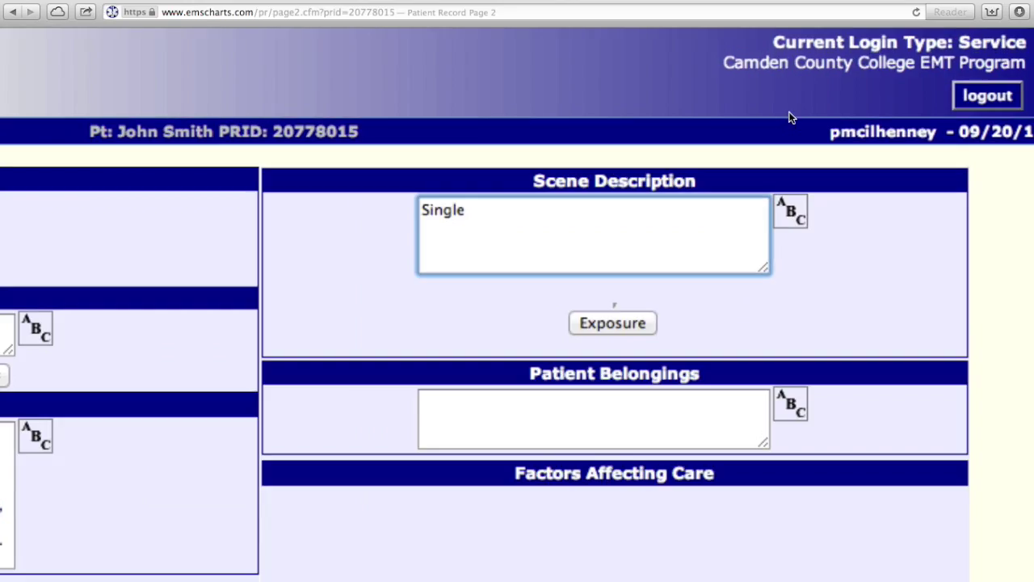
text(Single fanuky)
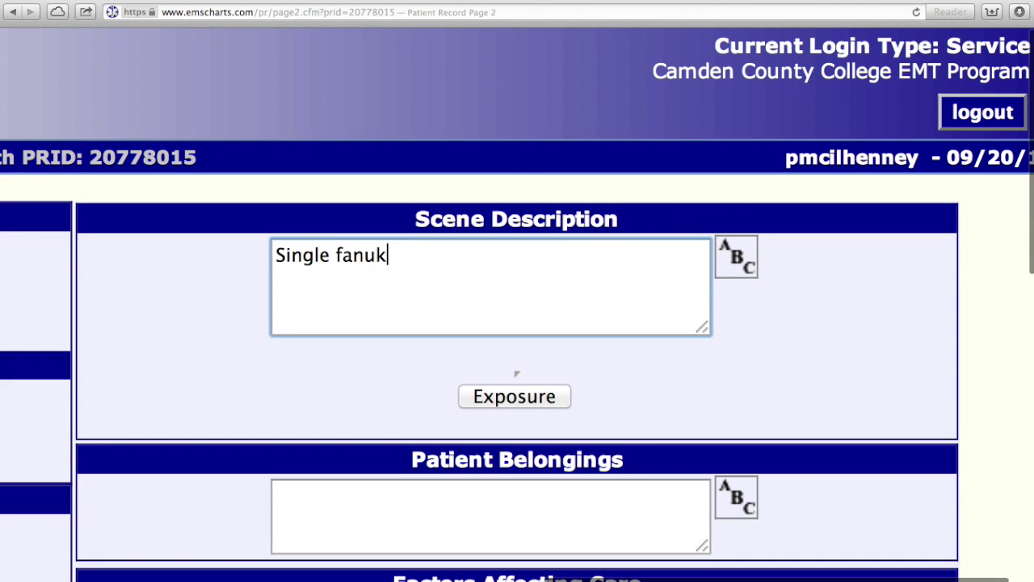
key(BackSpace)
key(BackSpace)
key(BackSpace)
key(BackSpace)
key(BackSpace)
text(an)
key(BackSpace)
text(mily dwelling. )
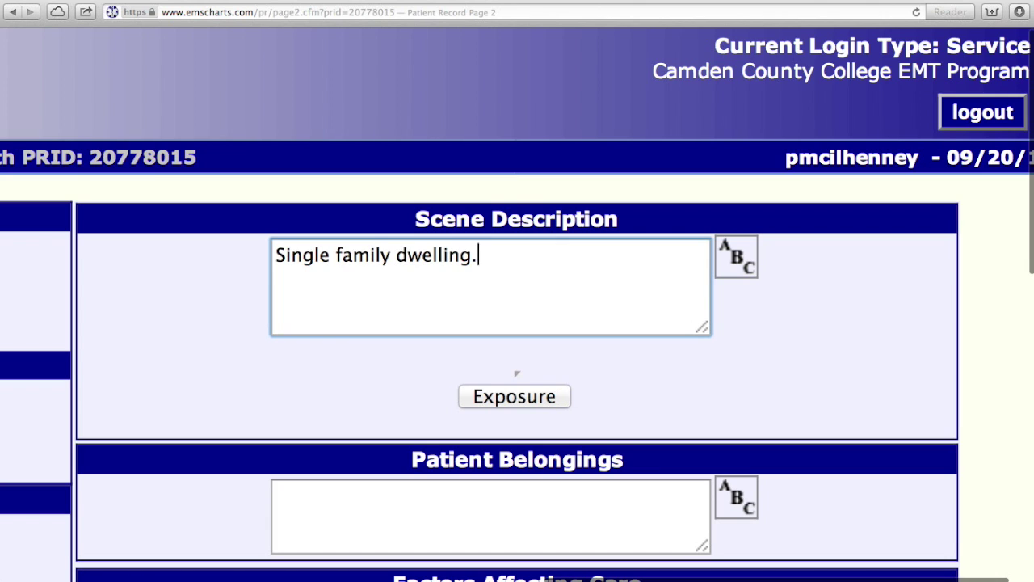
text( Multiple)
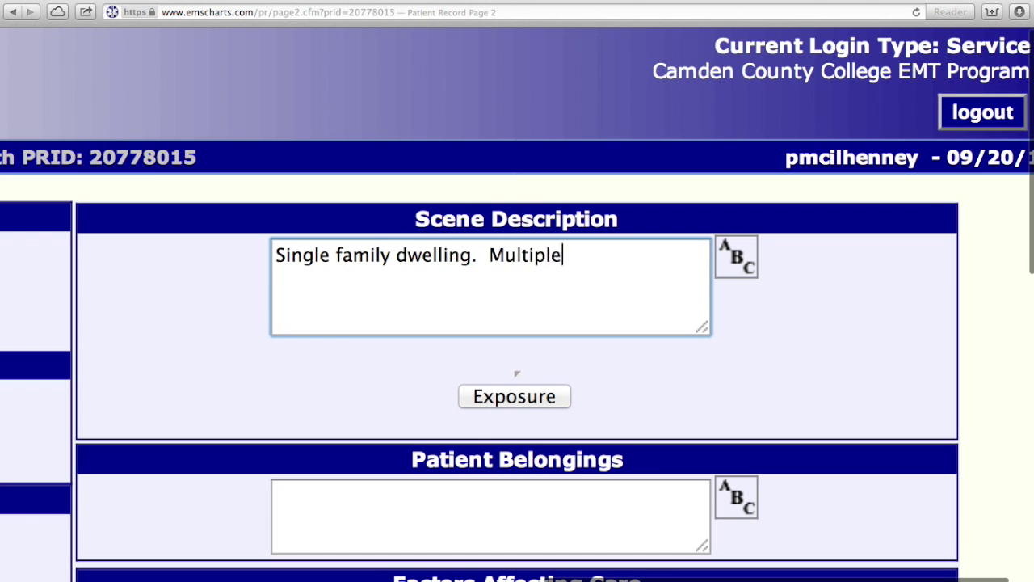
text( bystan)
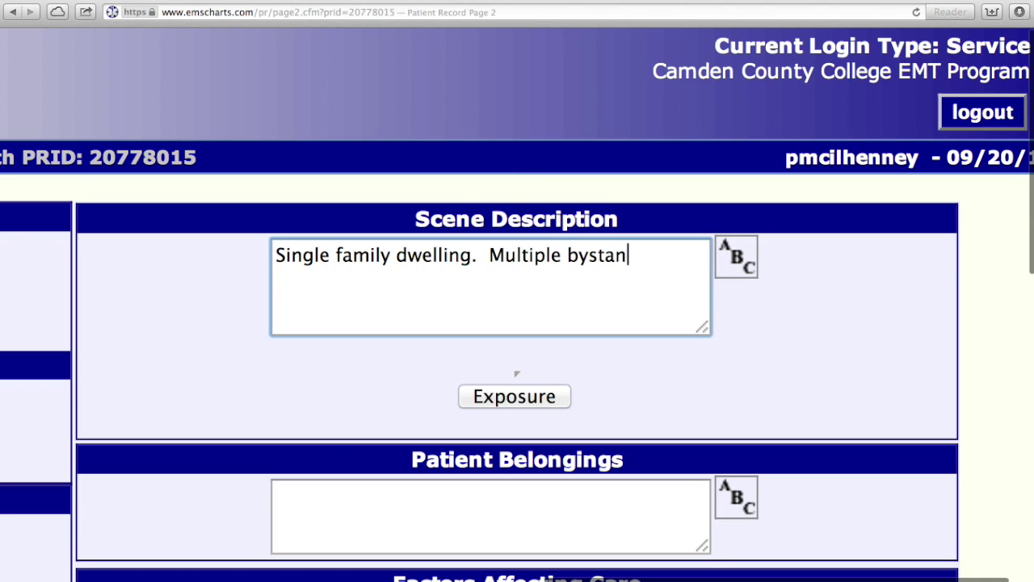
text(ders on location)
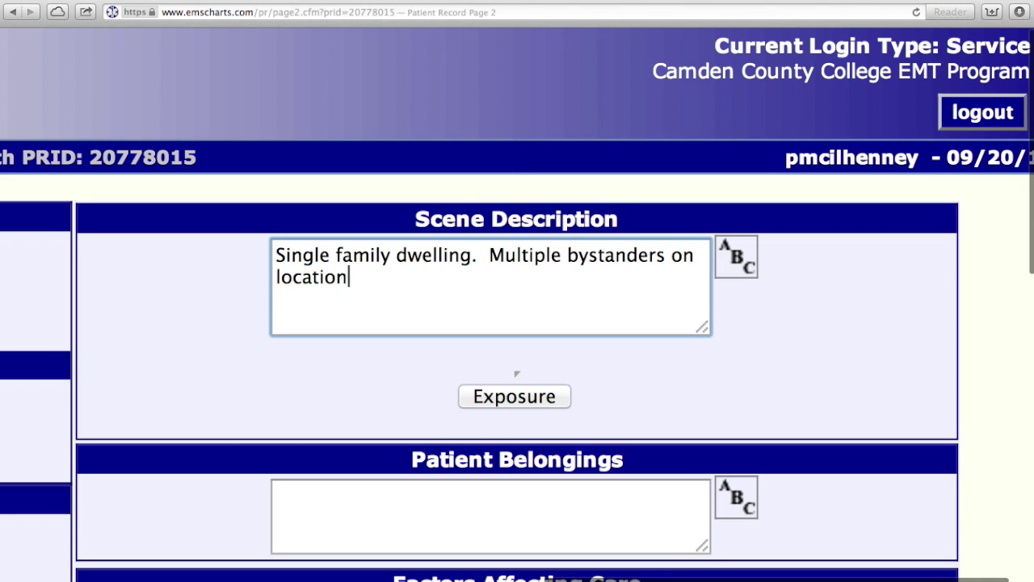
- Add "PD on scene prior to EMS, ensuring the scene was safe and secure." to the Scene Description
text(.  PD onc)
key(BackSpace)
key(BackSpace)
text(scene prior to EMS, e)
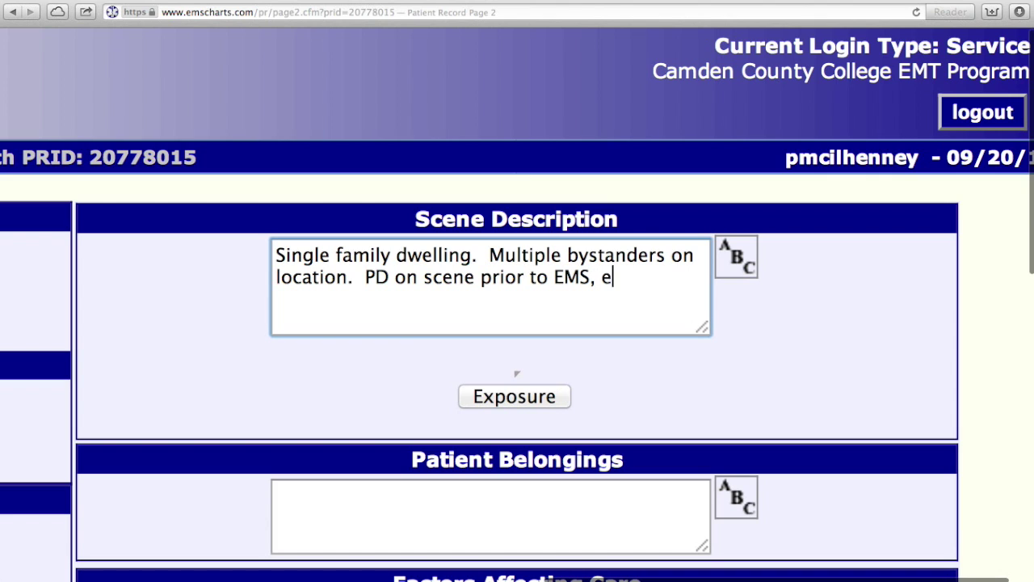
text(snuring)
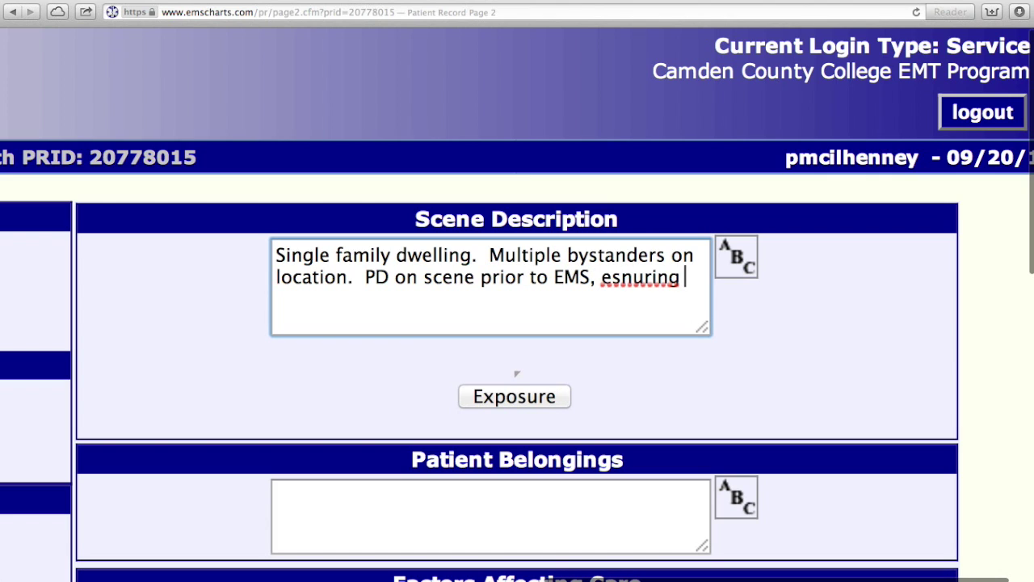
key(BackSpace)
key(BackSpace)
key(BackSpace)
key(BackSpace)
key(BackSpace)
key(BackSpace)
key(BackSpace)
text(ns)
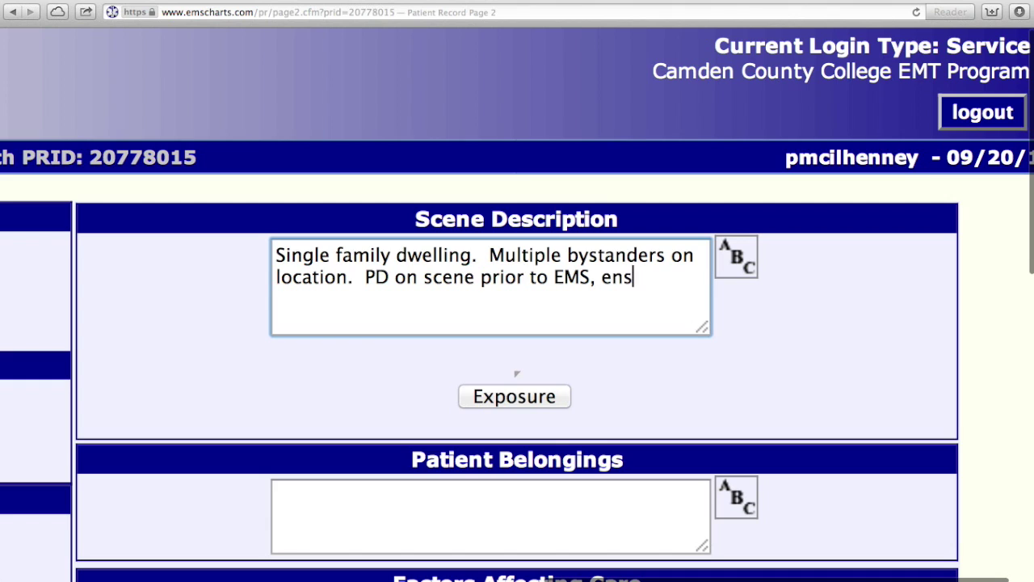
text(uring the s)
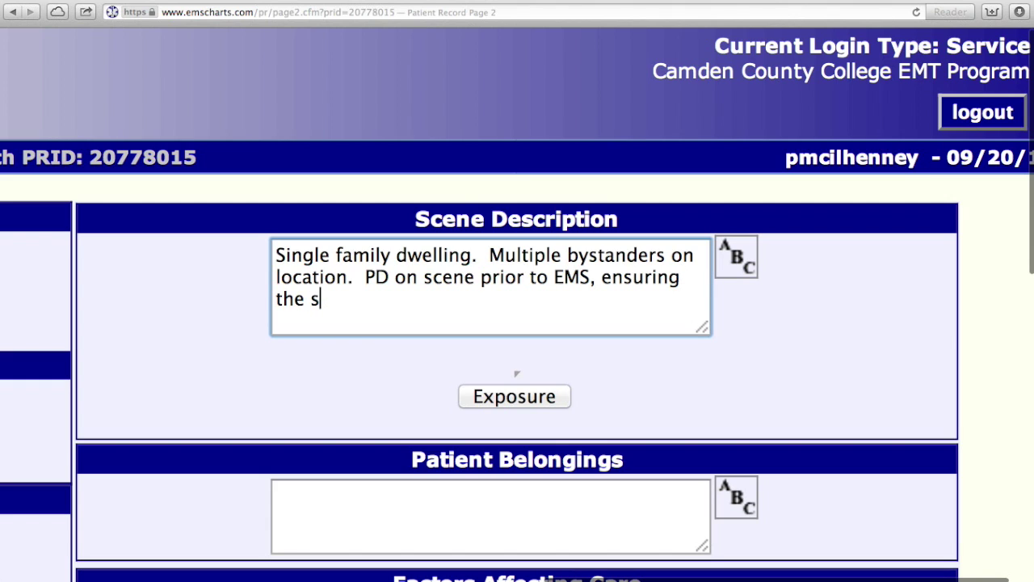
text(cene was )
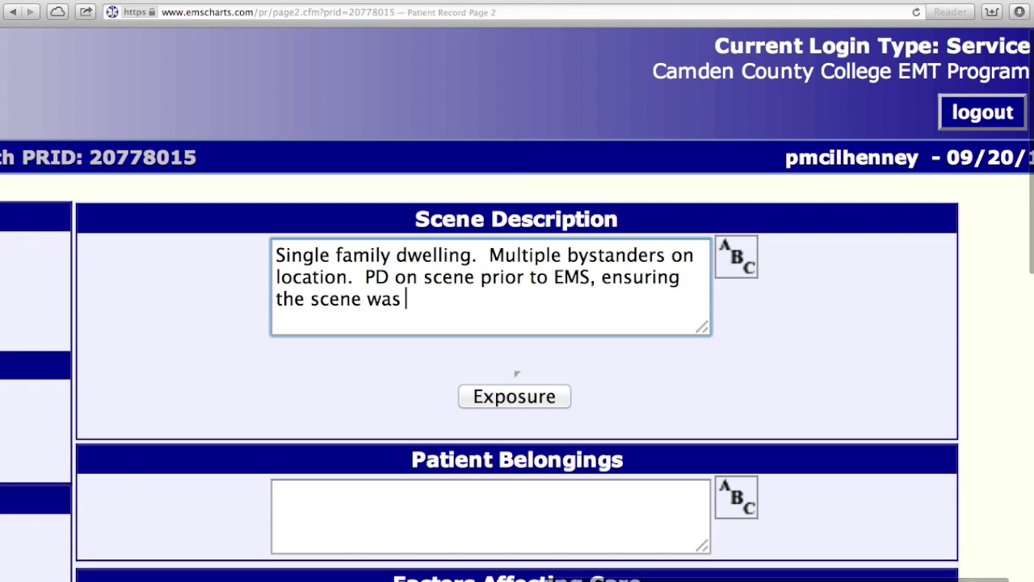
text(safe and se)
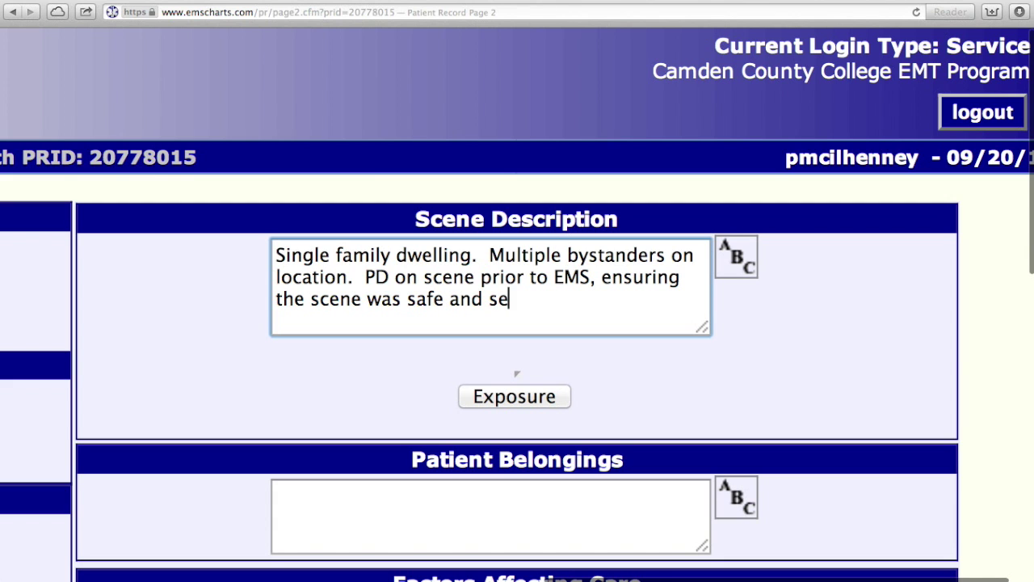
text(cure.)
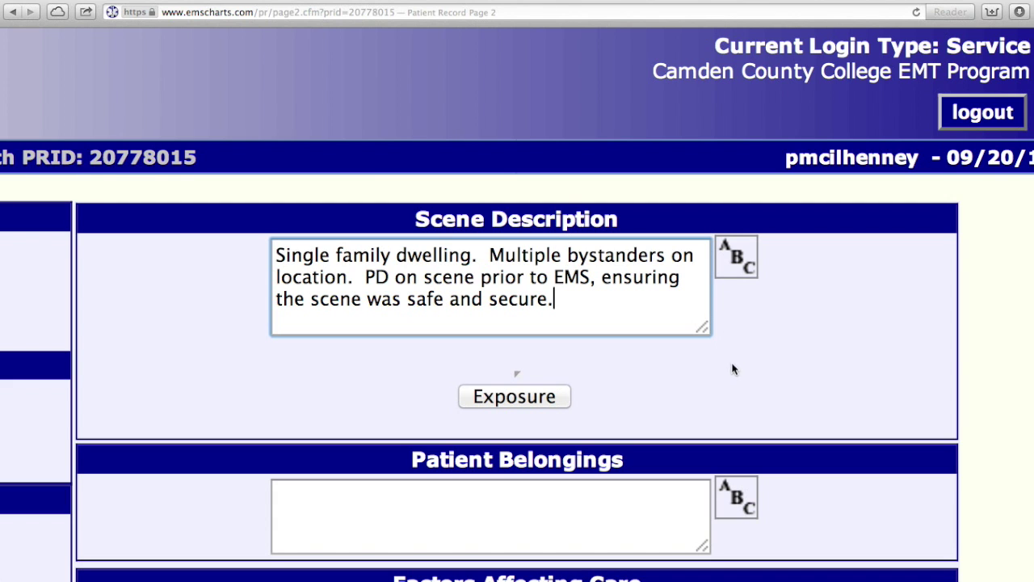
- Enter "Pt was transported with his iPhone and wallet. All personal items were left with Pt at the ED." as Patient Belongings
scroll(732, 365, down, 2)
scroll(732, 373, down, 2)
click(642, 345)
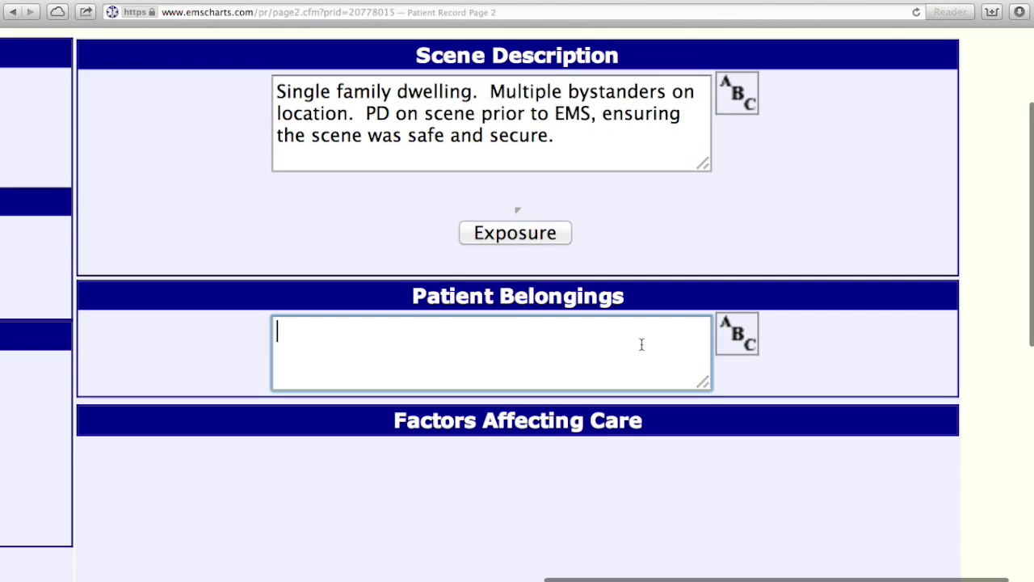
text(Pt was tr)
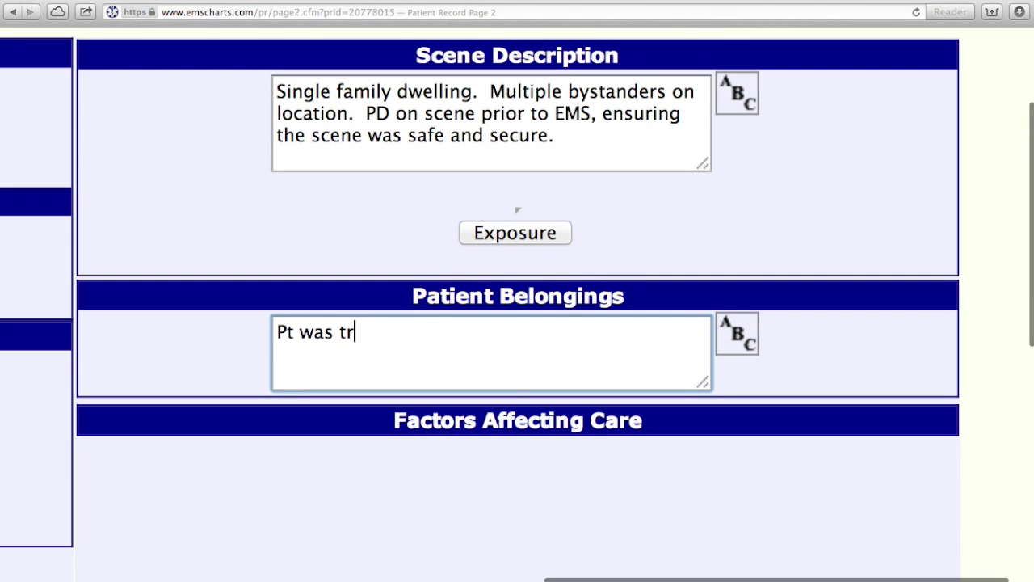
text(ansported with)
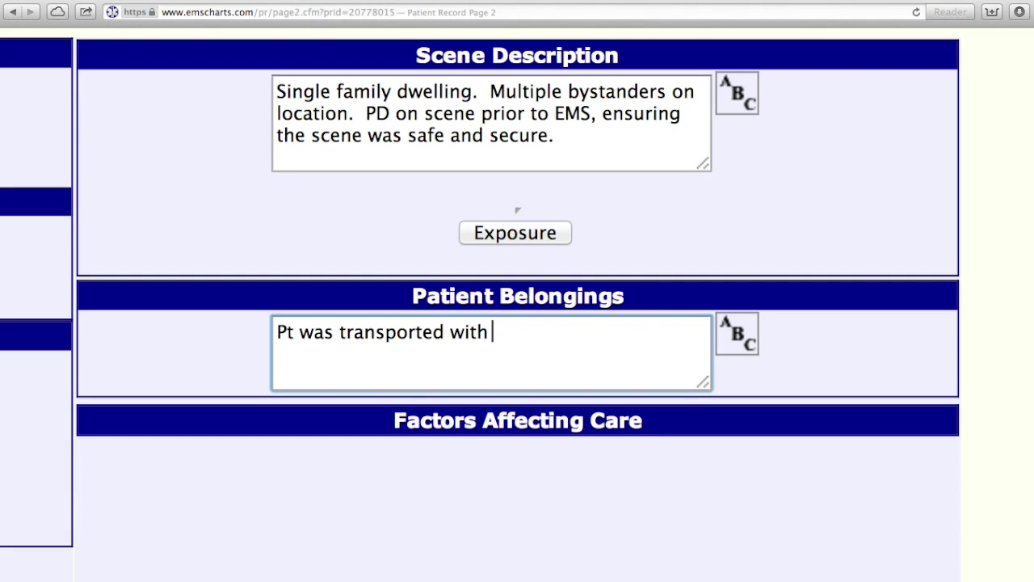
text( his i)
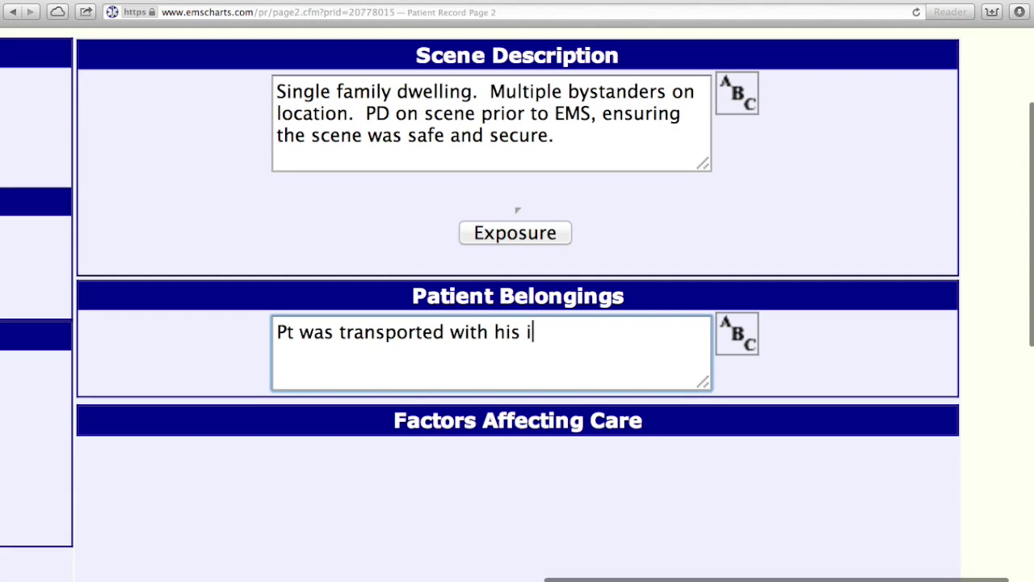
text(Phone and wal)
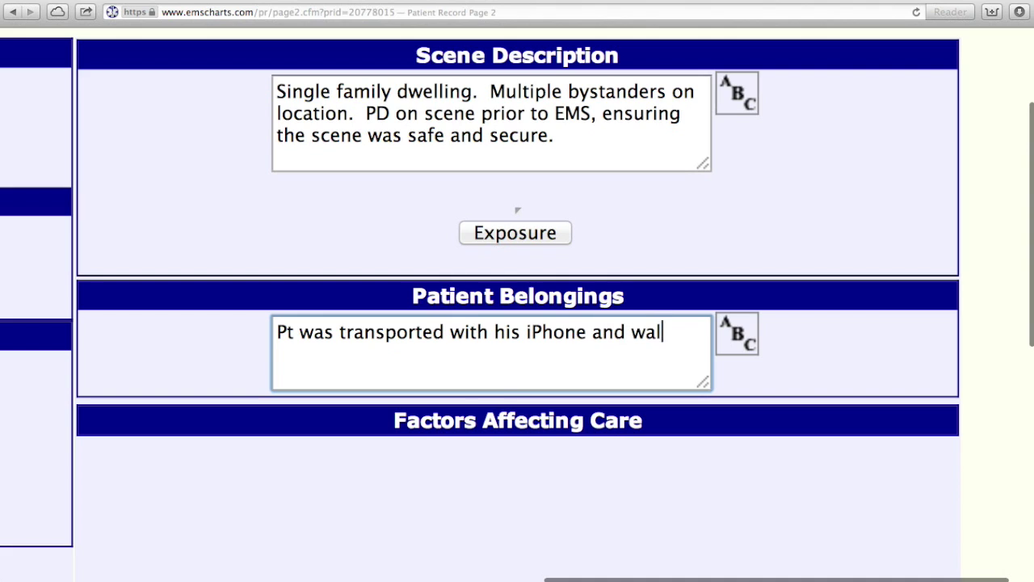
text(let. All personal item)
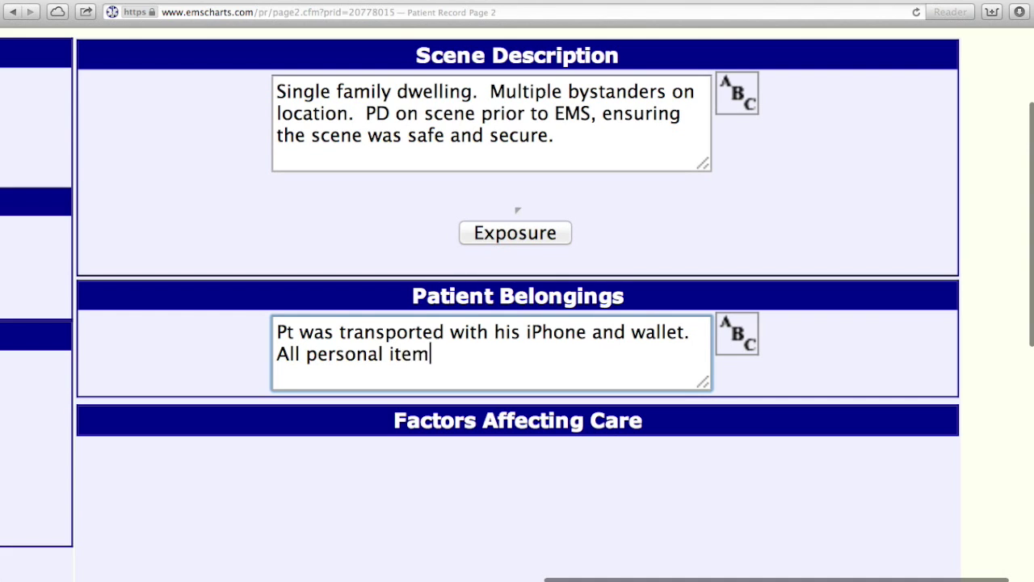
text(s were left wit)
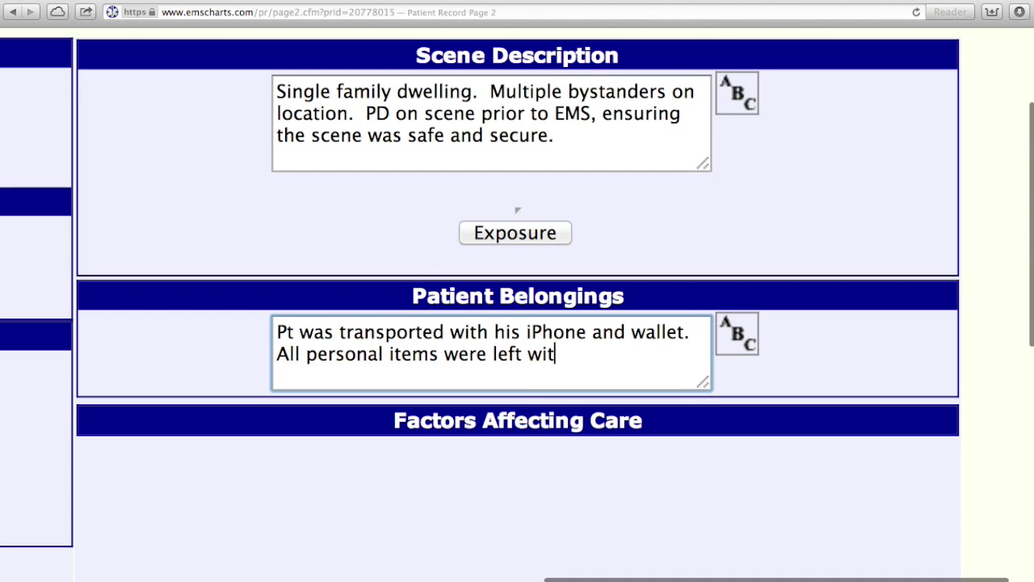
text(h Pt at the ED.)
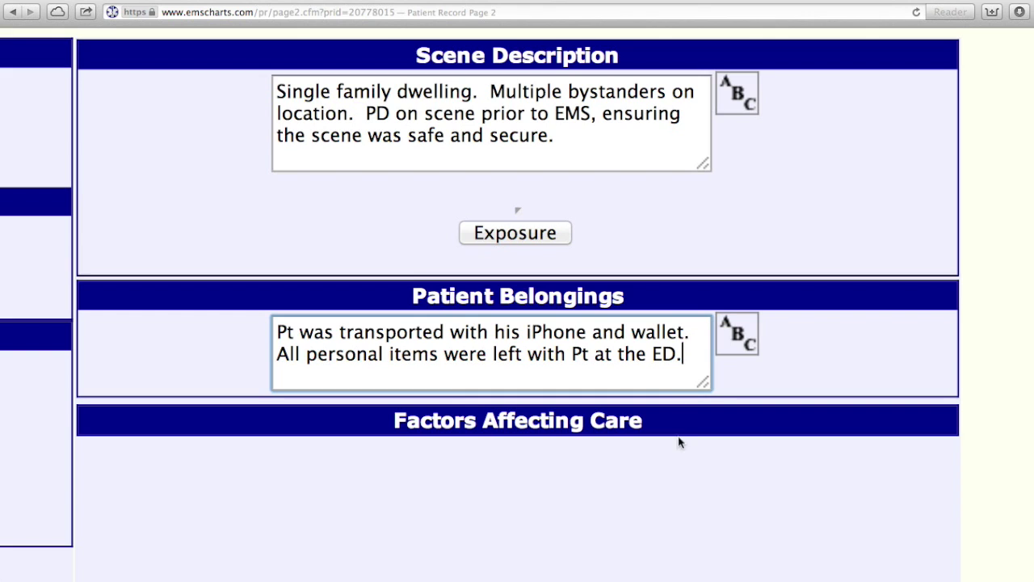
- On Page 3, set Level of Consciousness to Unresponsive, Mental to Non-Responsive and Loss of Consciousness to Yes
scroll(691, 445, down, 10)
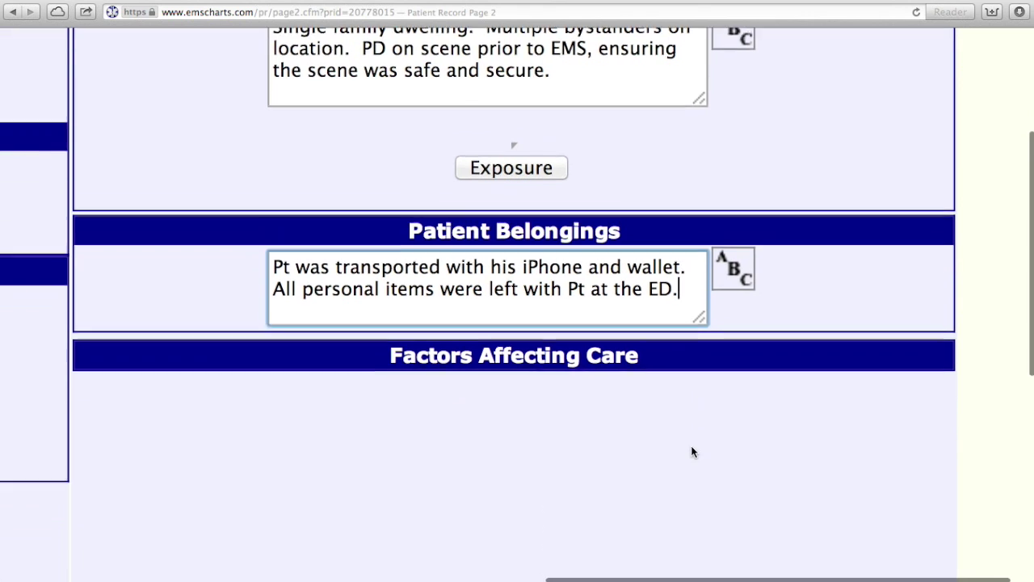
scroll(691, 445, down, 5)
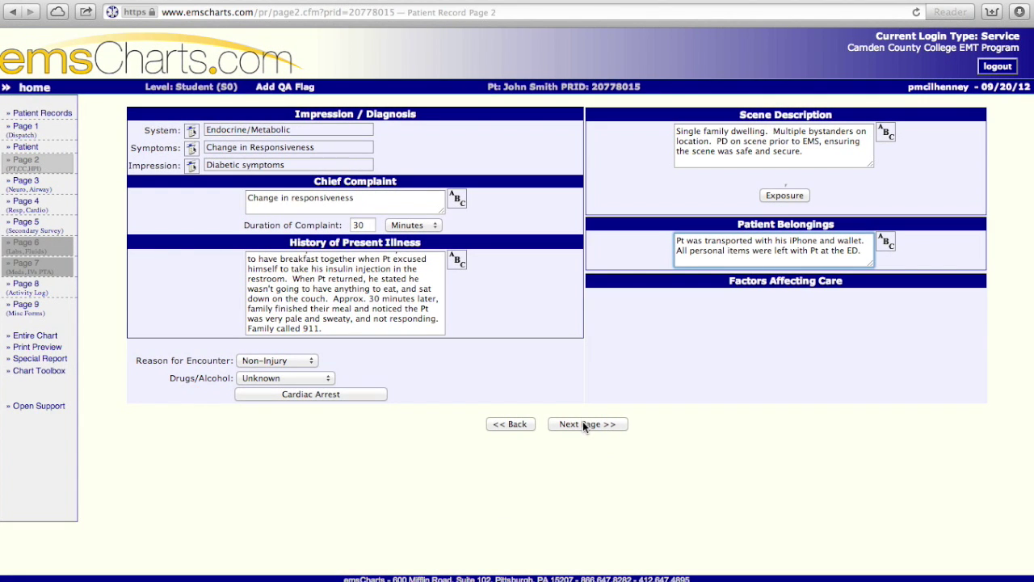
click(583, 424)
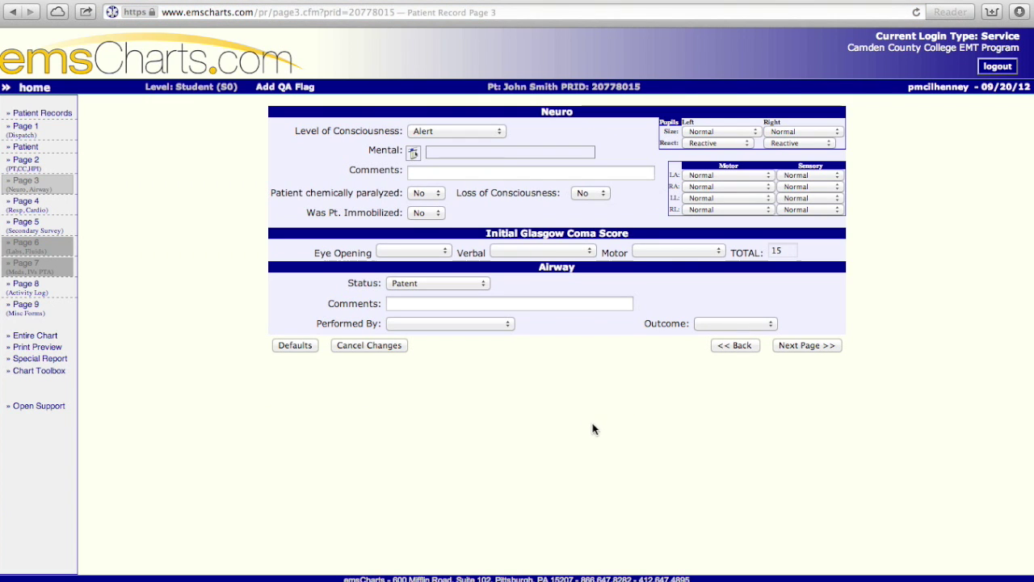
click(490, 131)
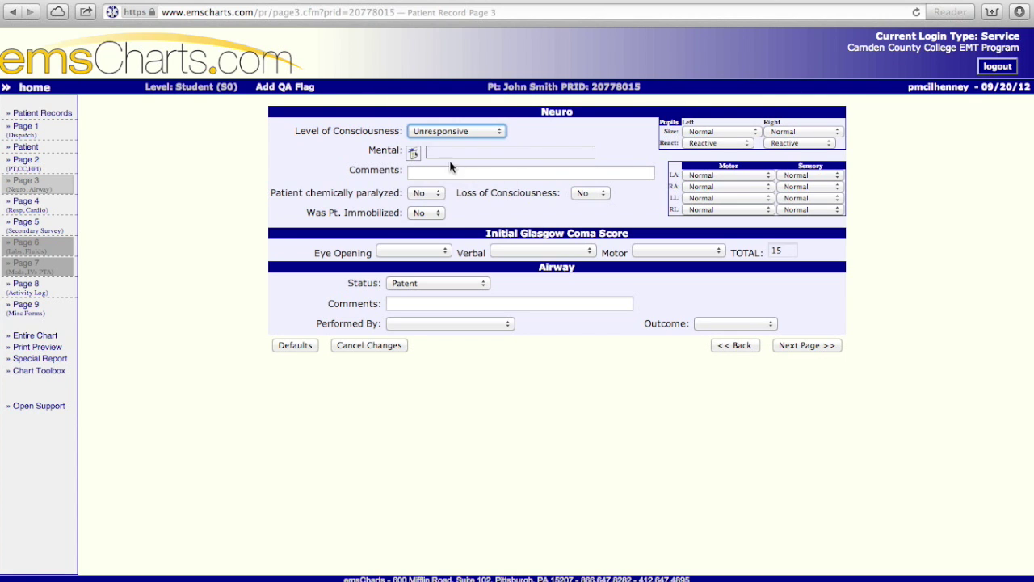
click(413, 154)
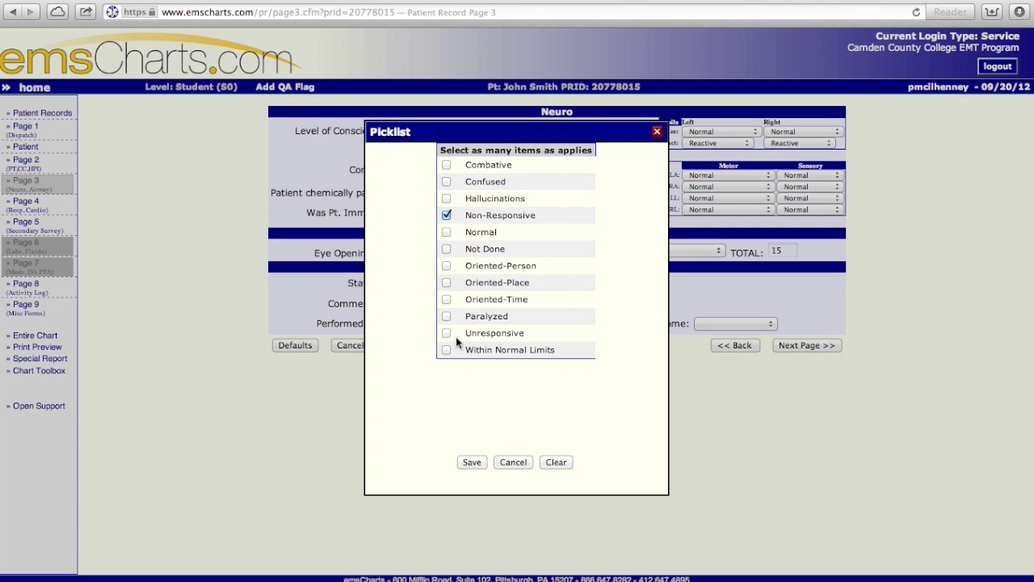
click(472, 462)
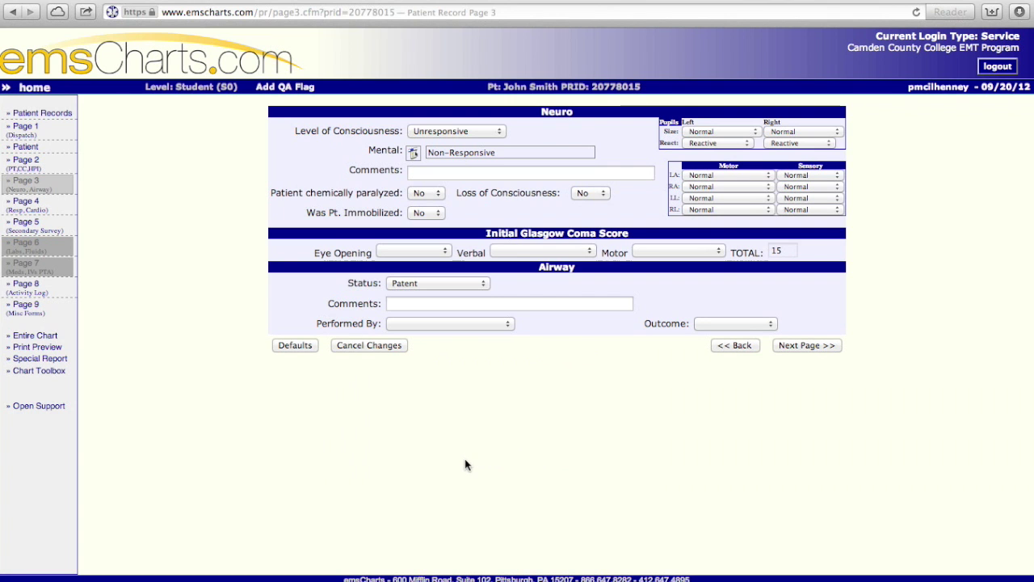
click(603, 194)
click(600, 205)
- Set the size of both pupils to Dilated and their reaction to Sluggish
scroll(702, 121, up, 5)
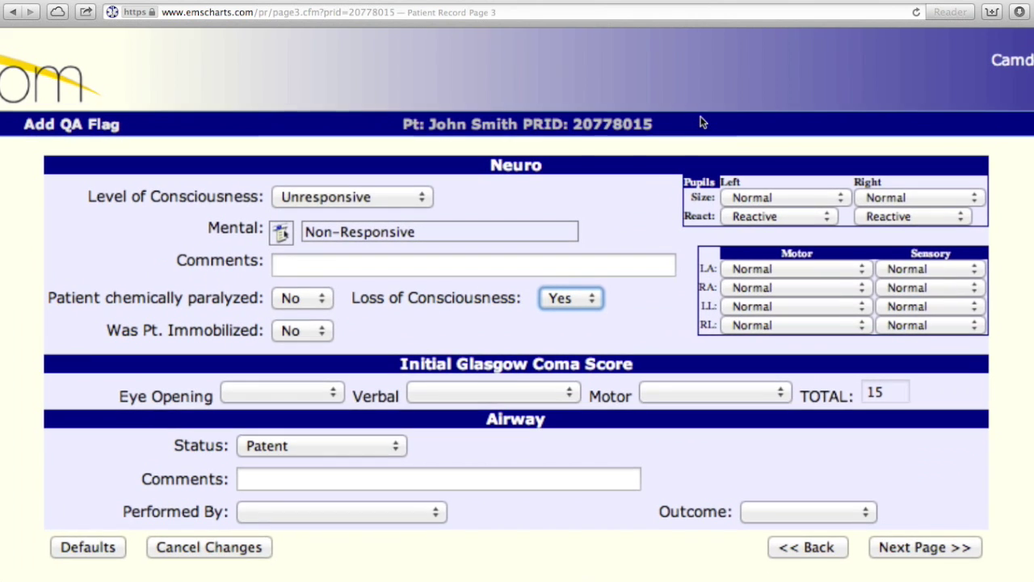
scroll(831, 199, right, 2)
scroll(829, 200, right, 2)
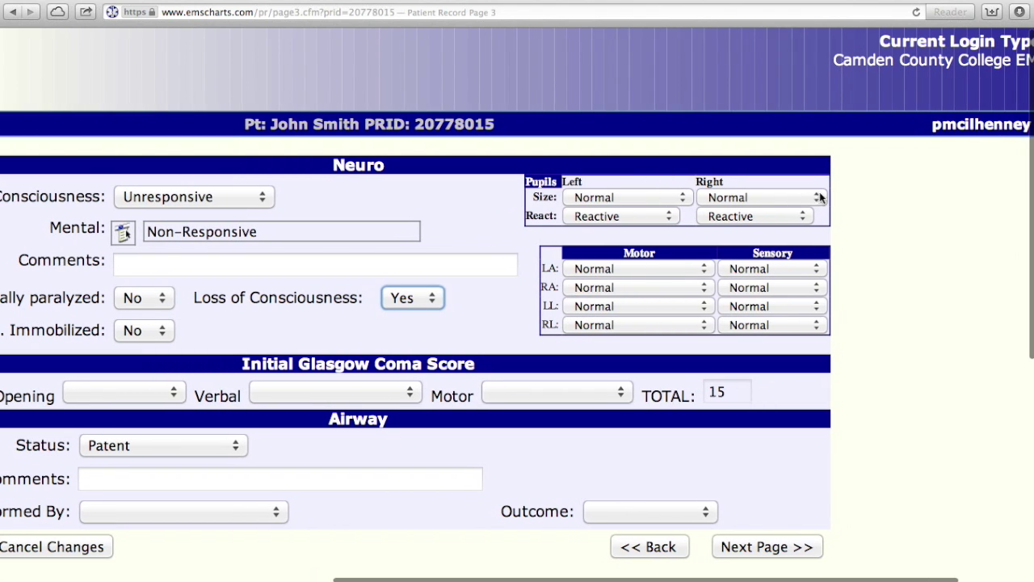
click(683, 198)
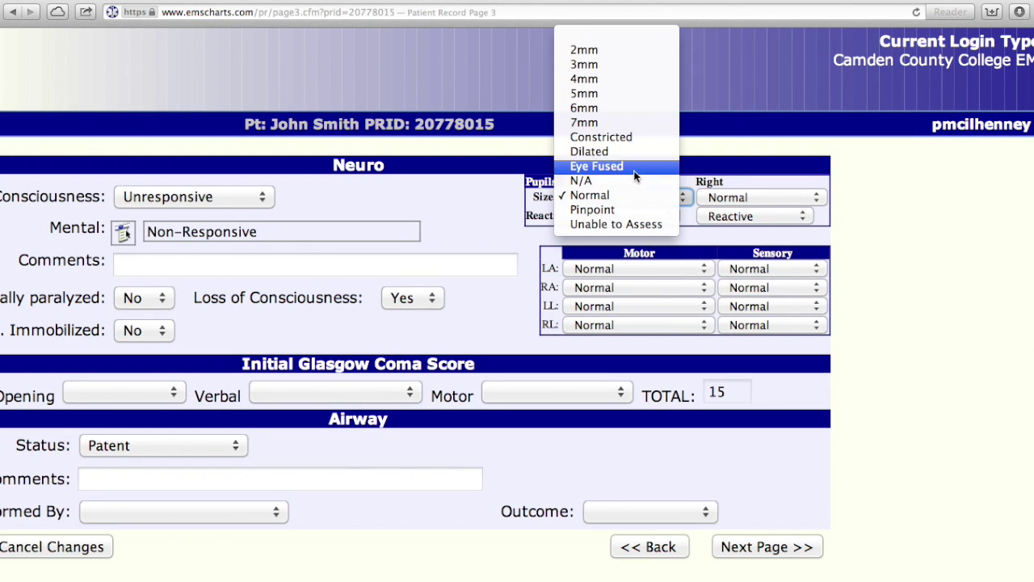
click(634, 152)
click(711, 202)
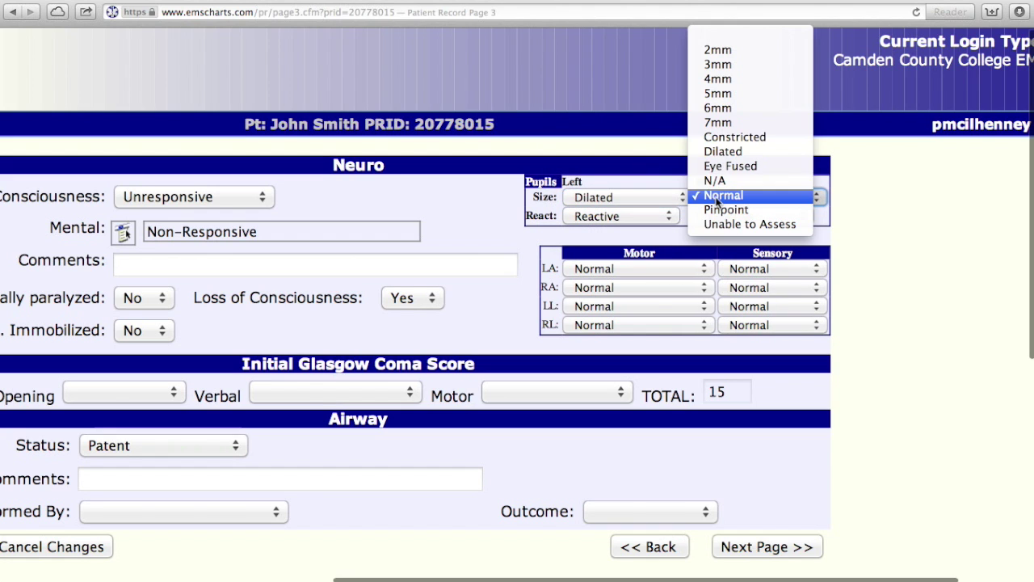
click(722, 152)
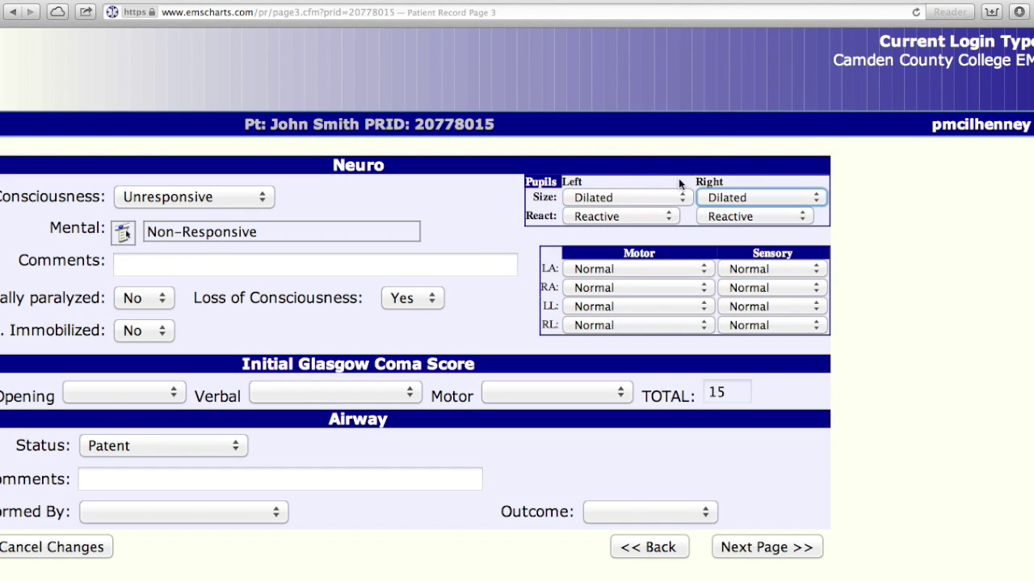
click(655, 212)
click(646, 230)
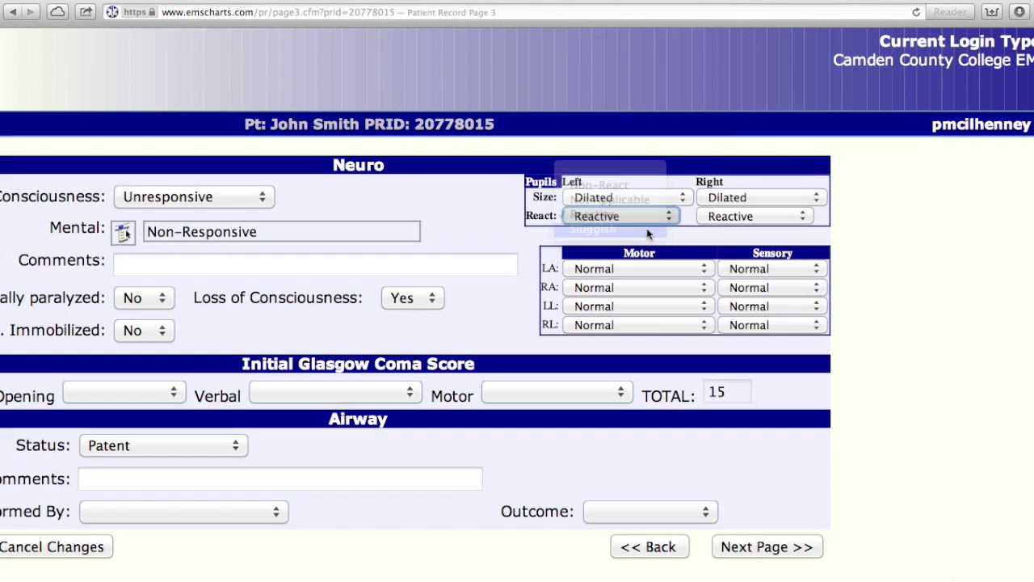
click(724, 216)
click(720, 228)
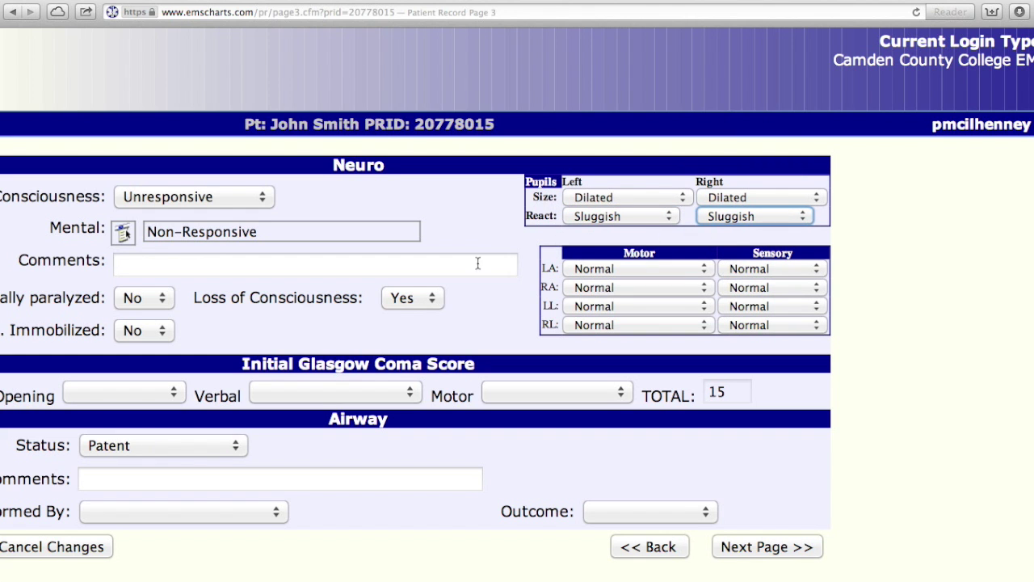
- Set Eye Opening, Verbal and Motor in the Initial Glasgow Coma Score to None
scroll(454, 325, left, 5)
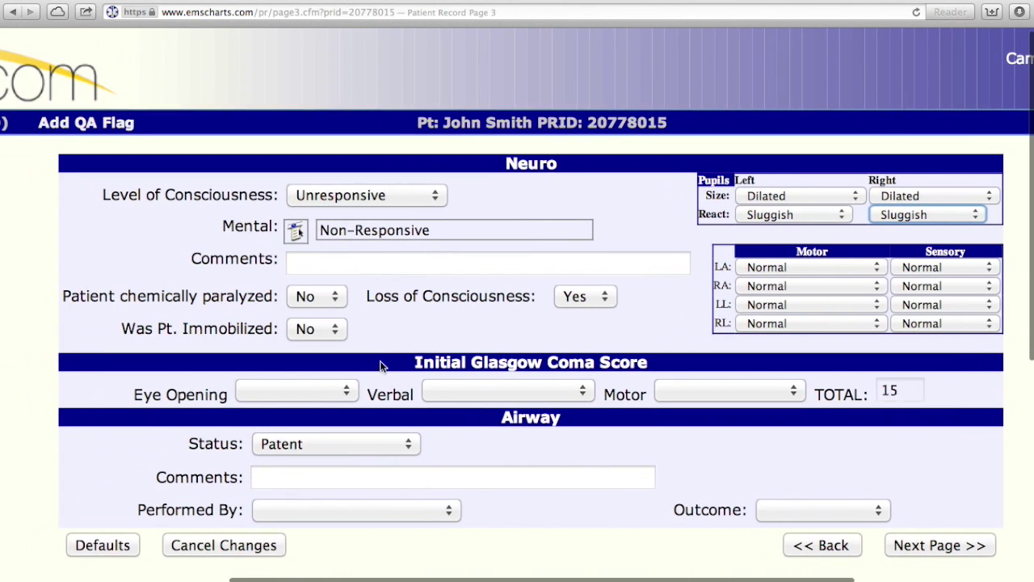
click(354, 388)
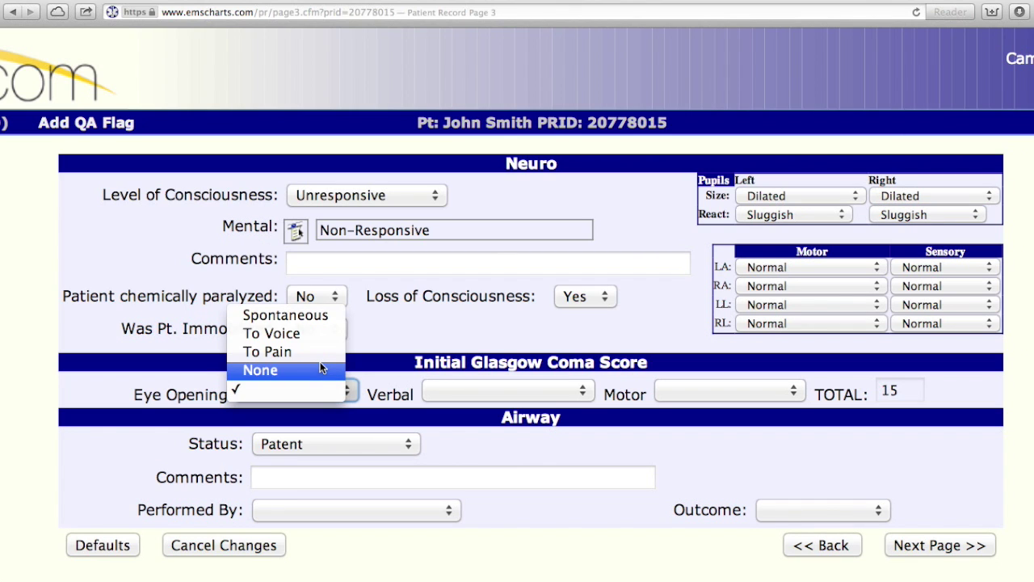
click(321, 369)
click(457, 391)
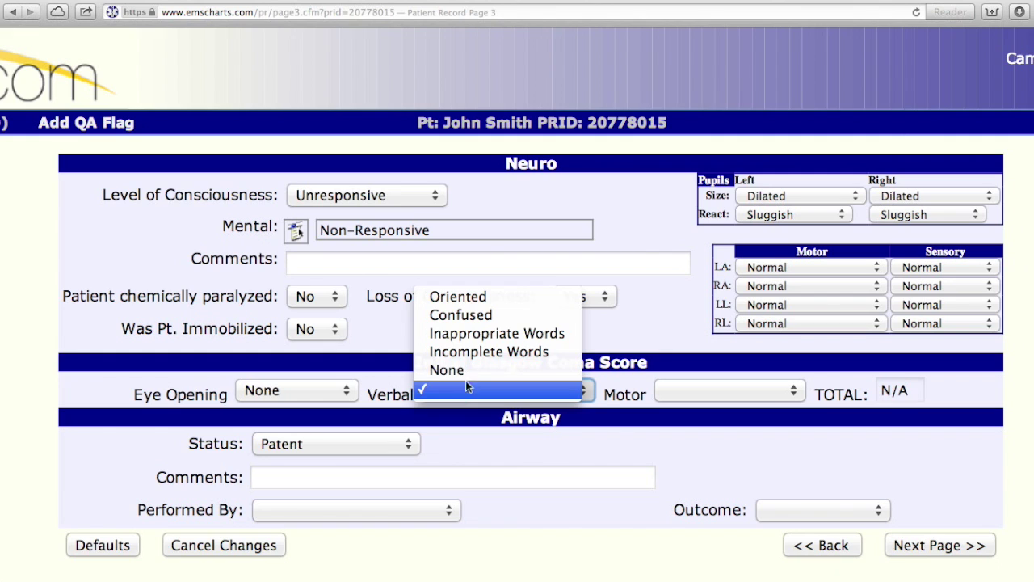
click(473, 370)
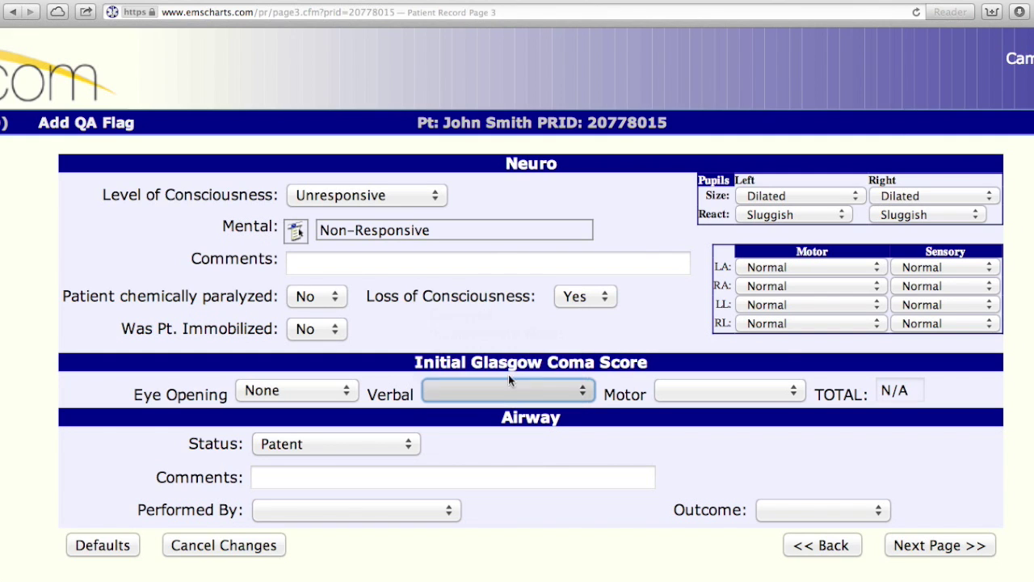
click(679, 391)
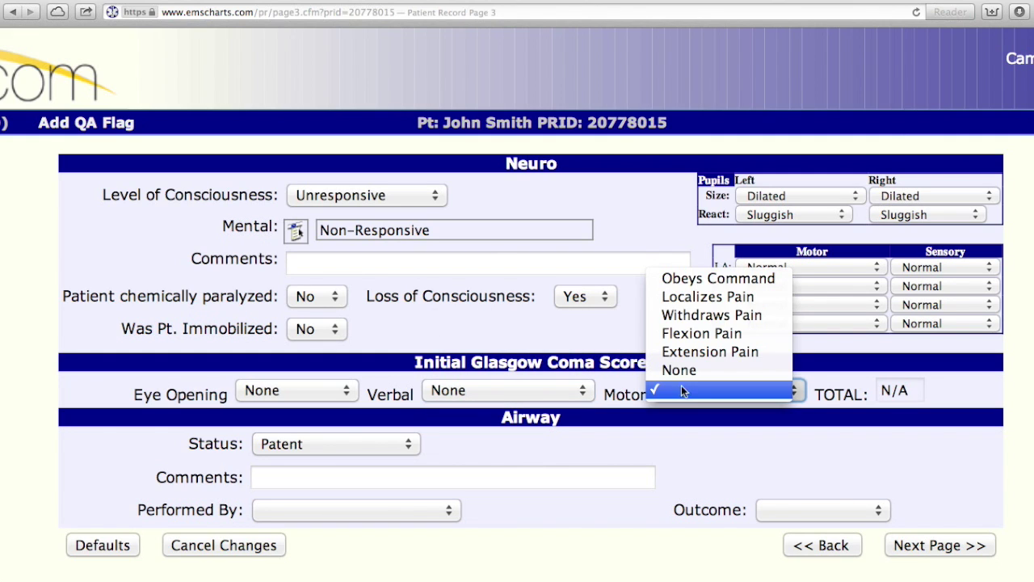
click(680, 370)
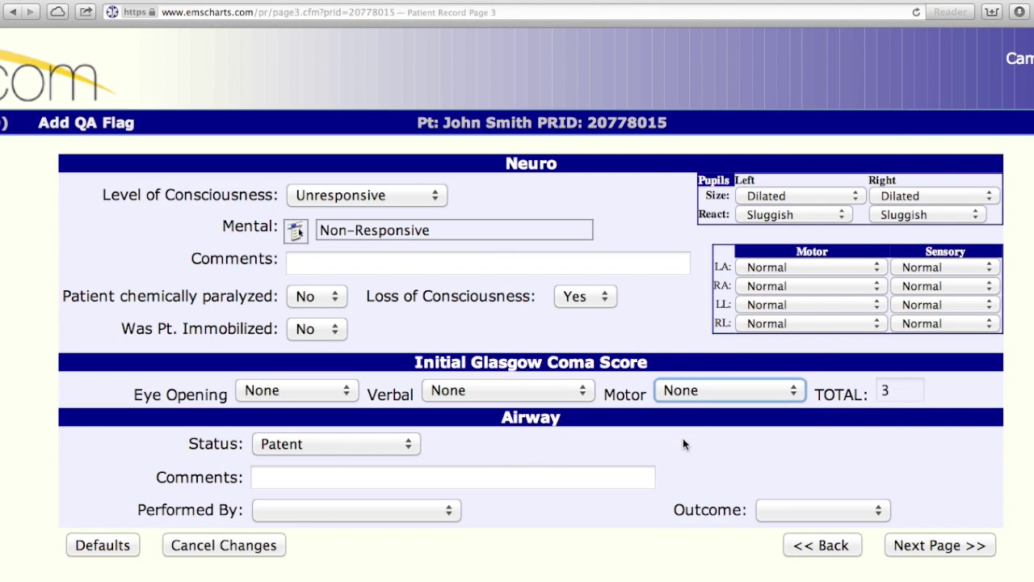
scroll(683, 436, right, 2)
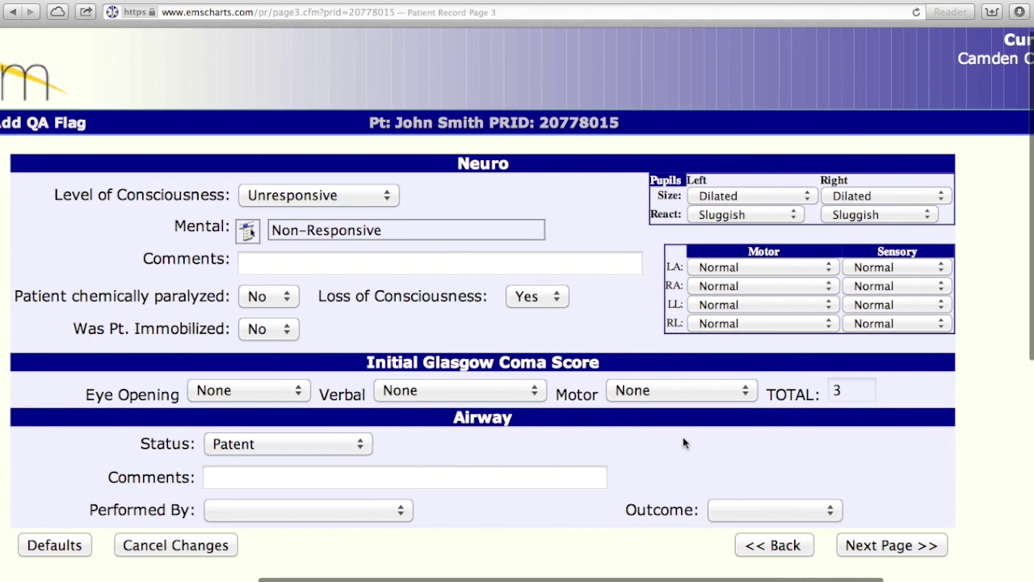
- On Page 4, set both Dorsalis pulses to Not Checked and Cap Refill to Greater than 2 Seconds
click(891, 546)
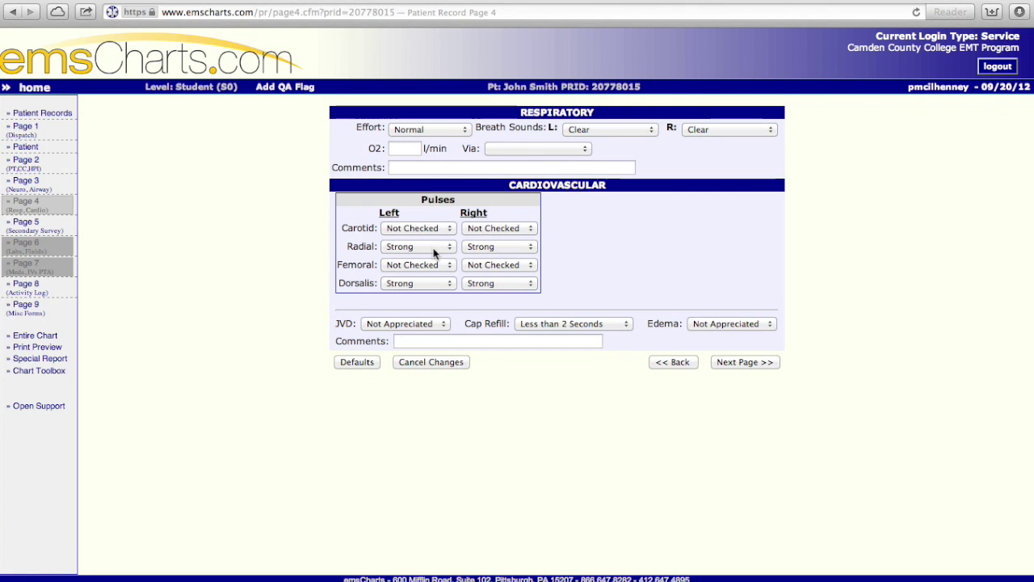
click(430, 278)
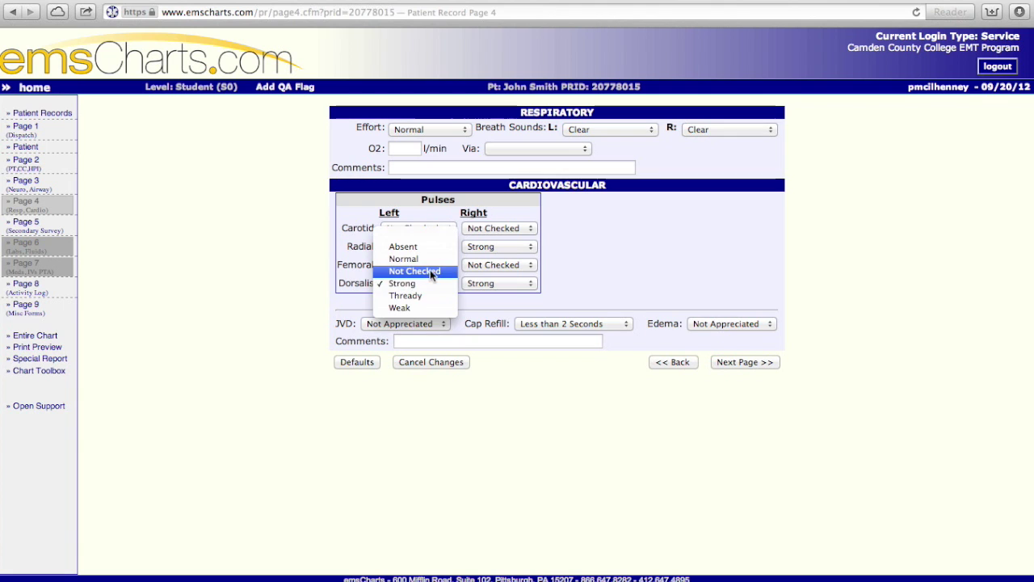
click(432, 271)
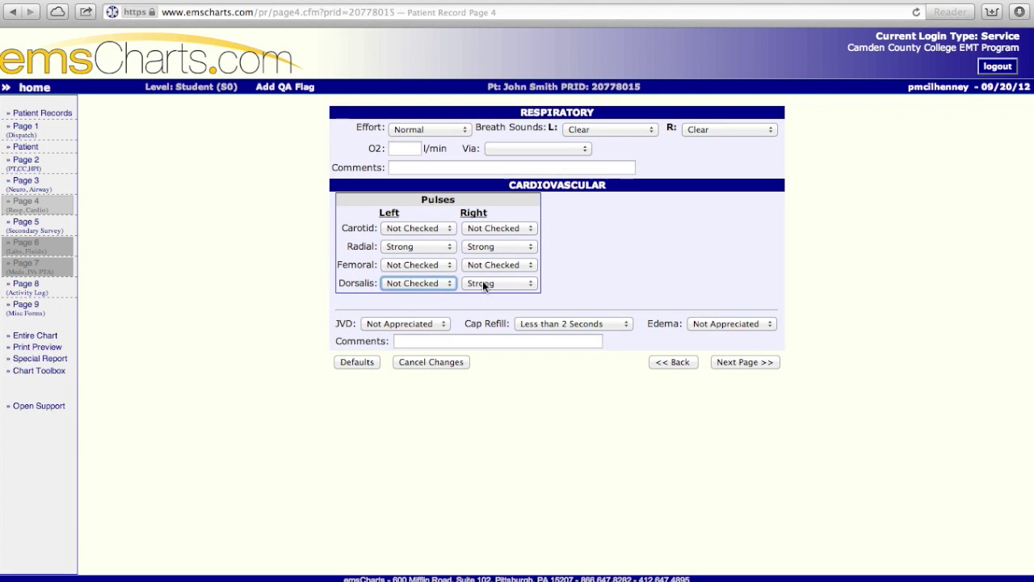
click(484, 283)
click(496, 270)
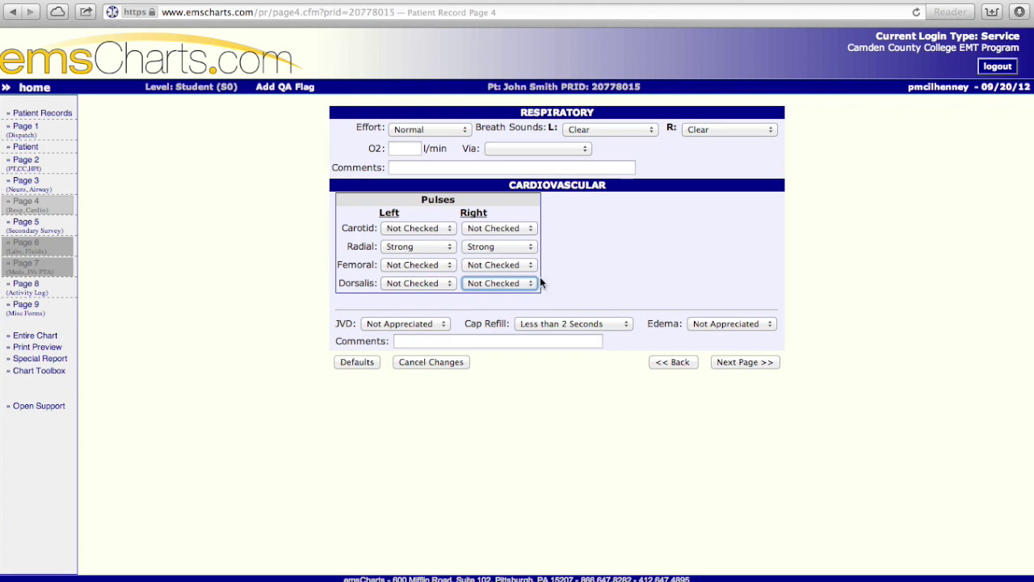
click(618, 325)
click(618, 312)
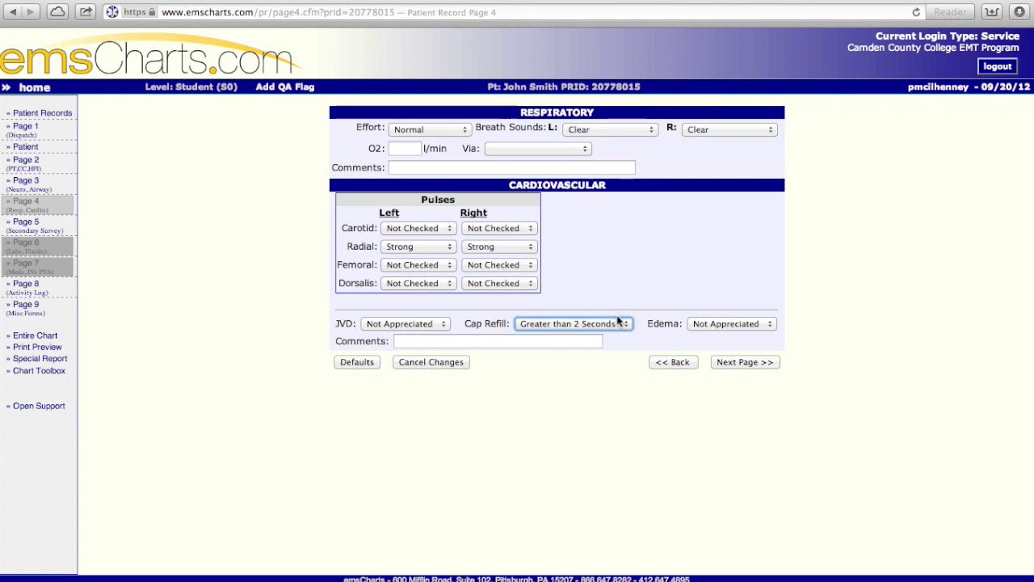
- On Page 5, enter "Pale. Sweaty." as the Skin findings
click(736, 363)
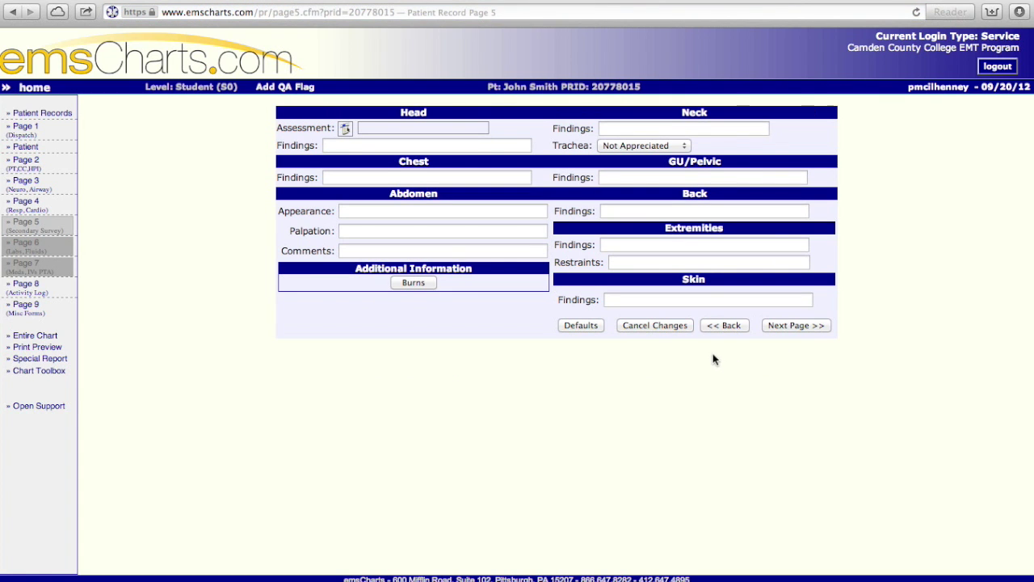
click(632, 298)
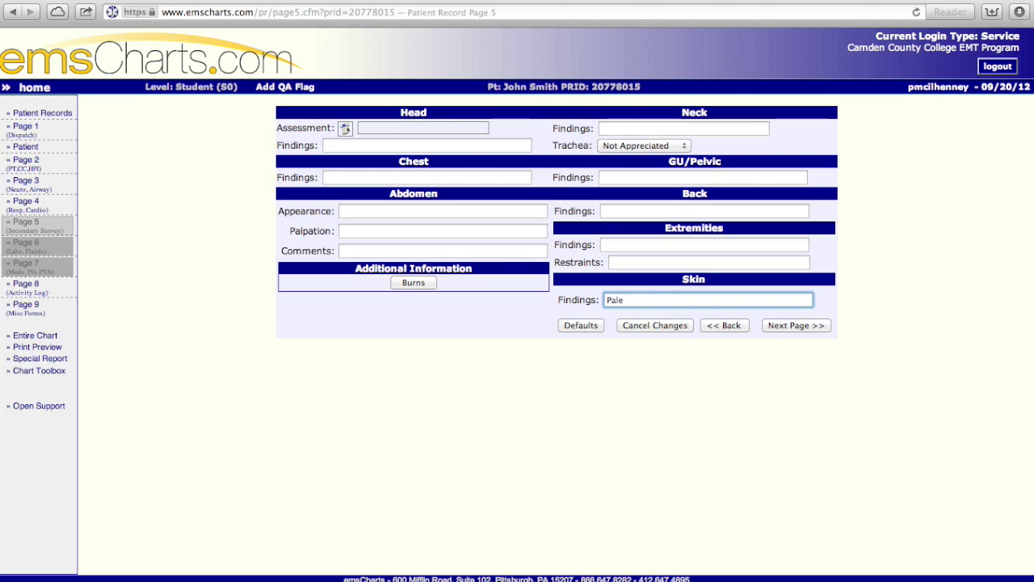
text(Pale.  Sweaty.)
- On the Page 8 activity log, set Time to 12:05 and begin Comments with "Arrived with Pt. Pt was not responding to any stimuli. Pt's airway was"
click(820, 326)
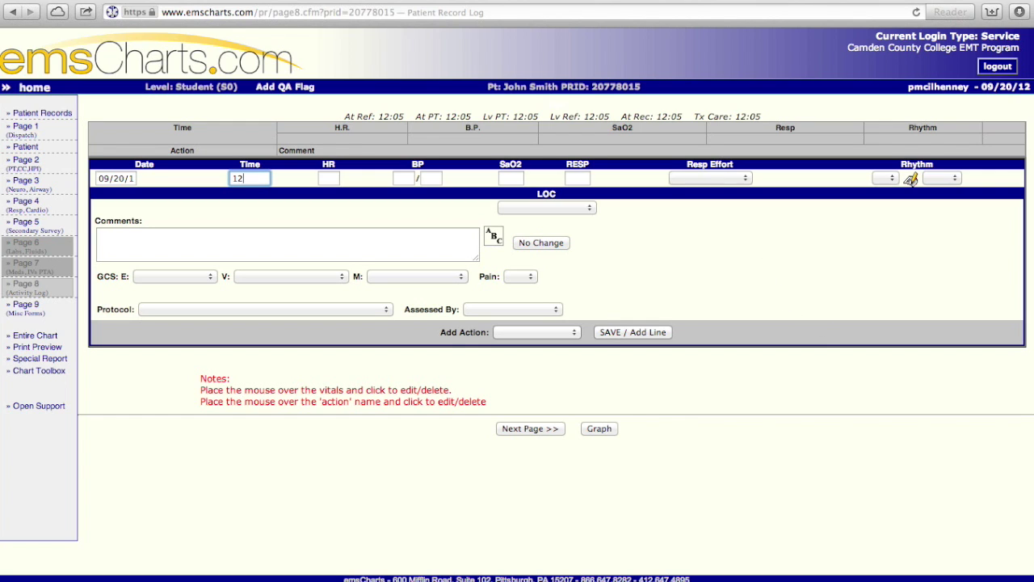
text(05)
click(374, 235)
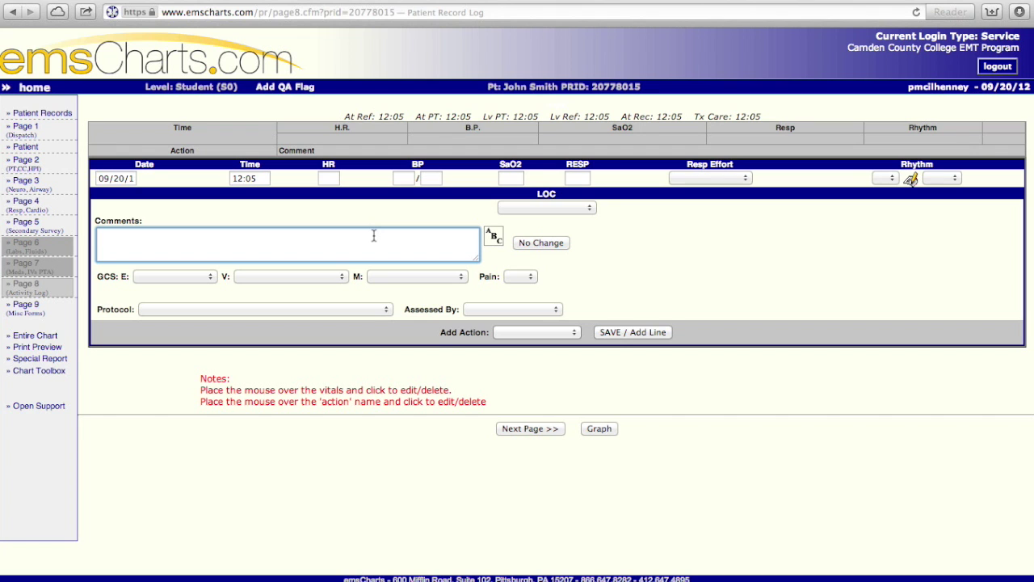
scroll(117, 216, up, 5)
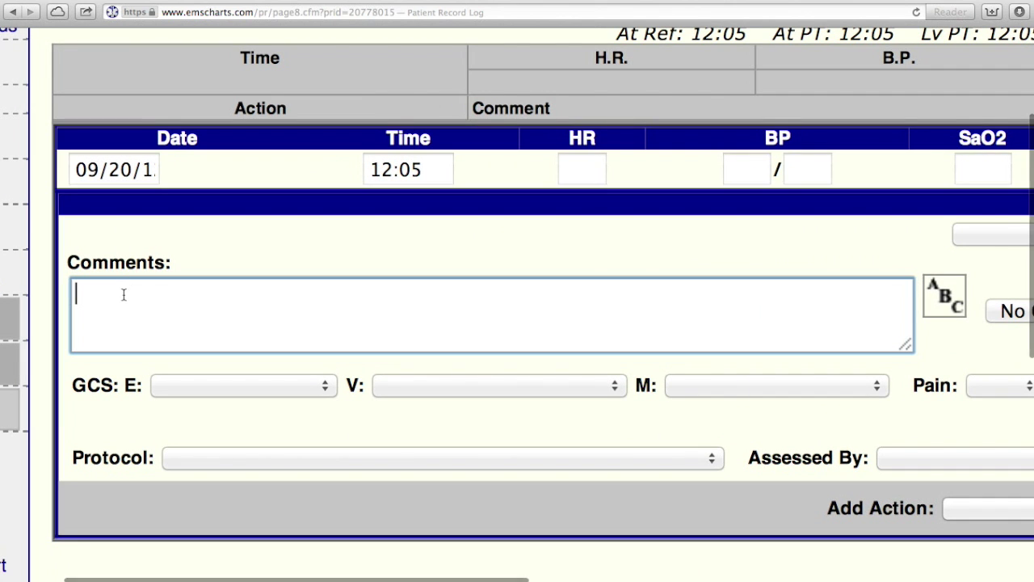
text(Arrived with Pt.  Pt was)
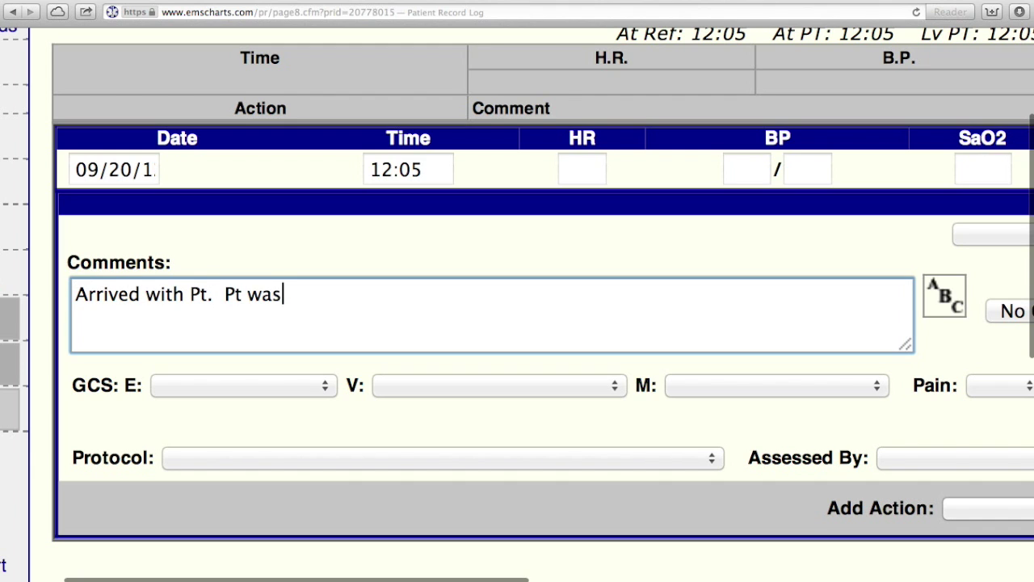
text( not resp)
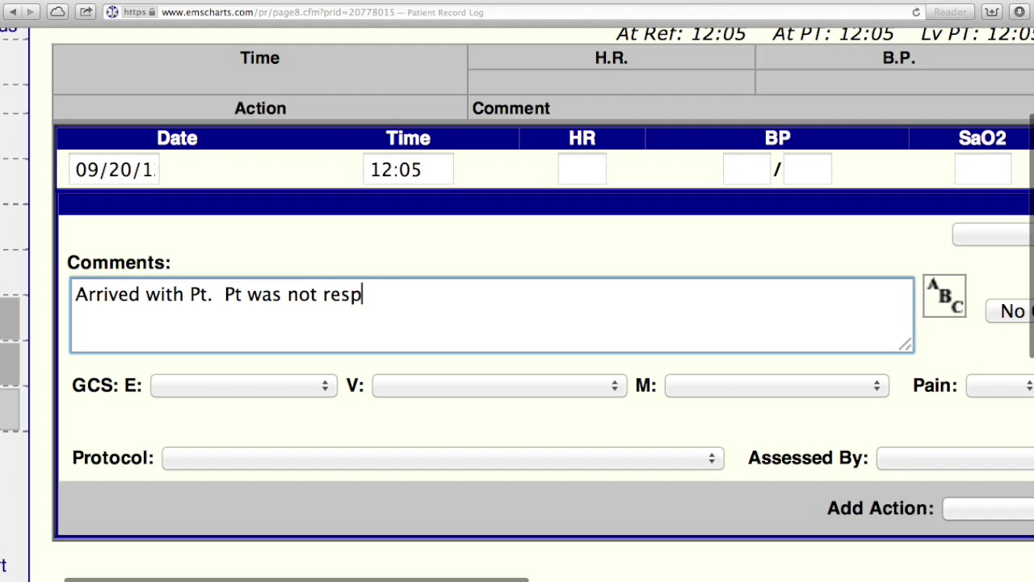
text(onding to )
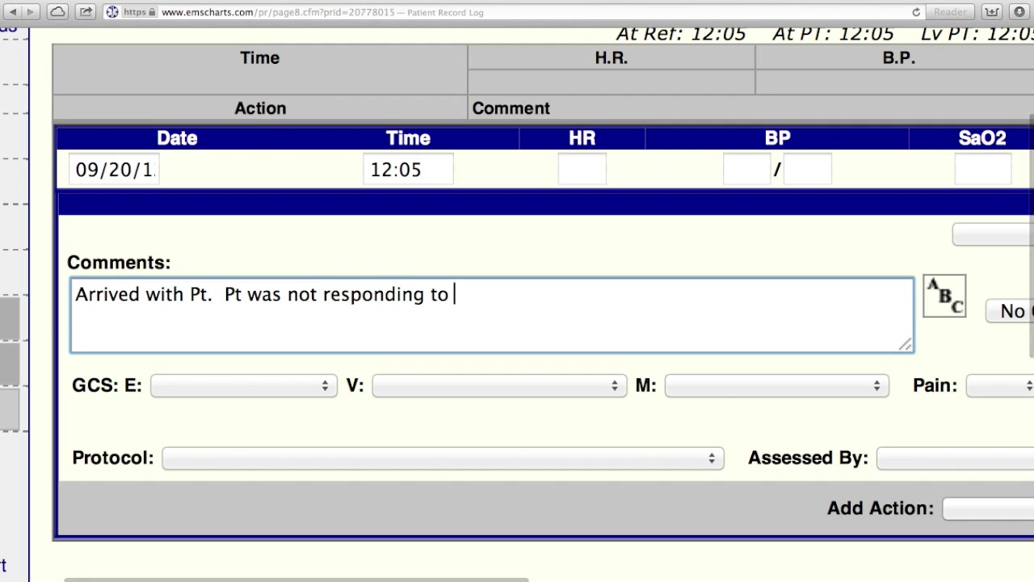
text(any stimu)
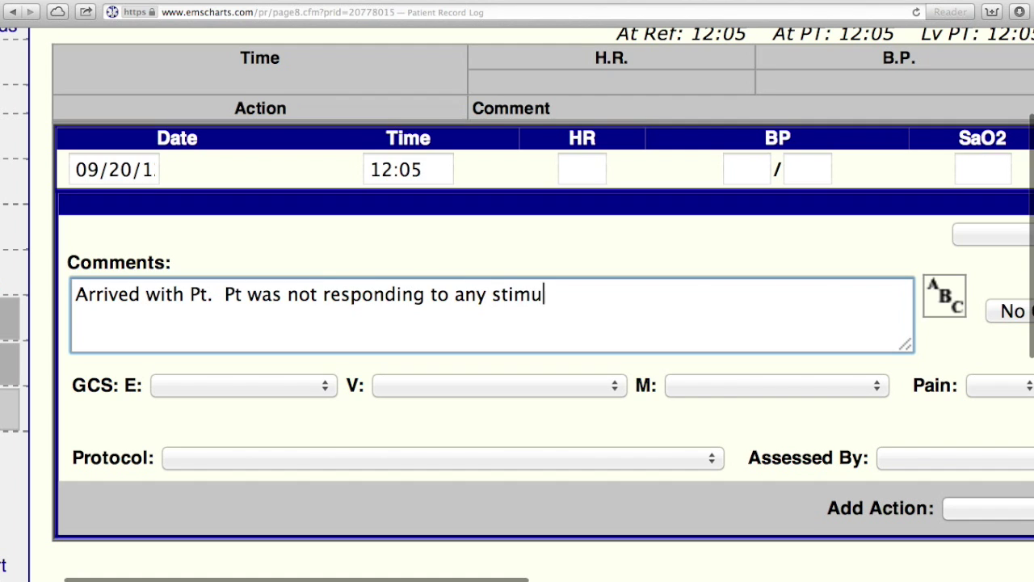
text(li.  Pt 's airway was)
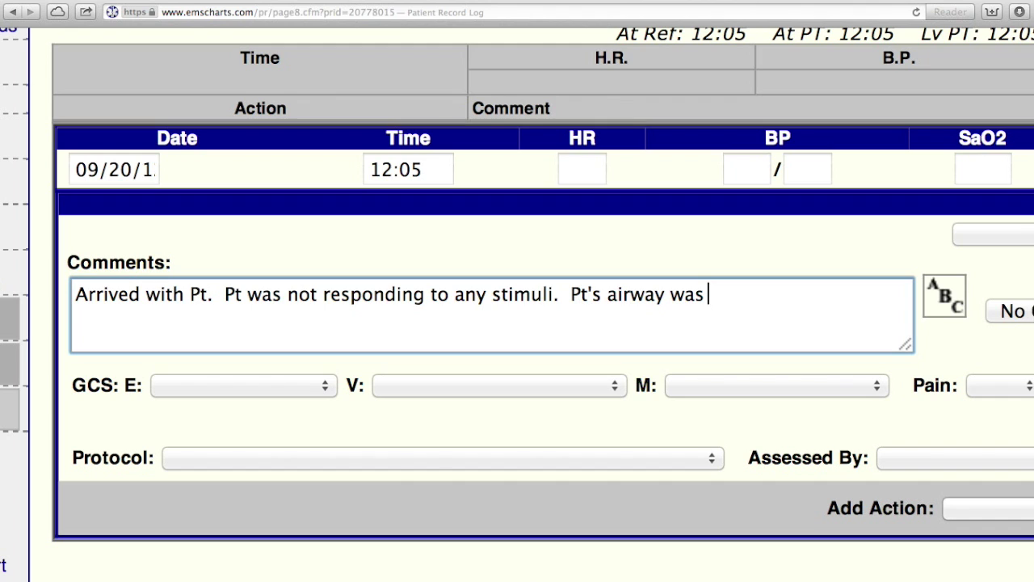
- Continue the log comment with "open, breathing was shallow and circulation present via radial pulses"
text( open, b)
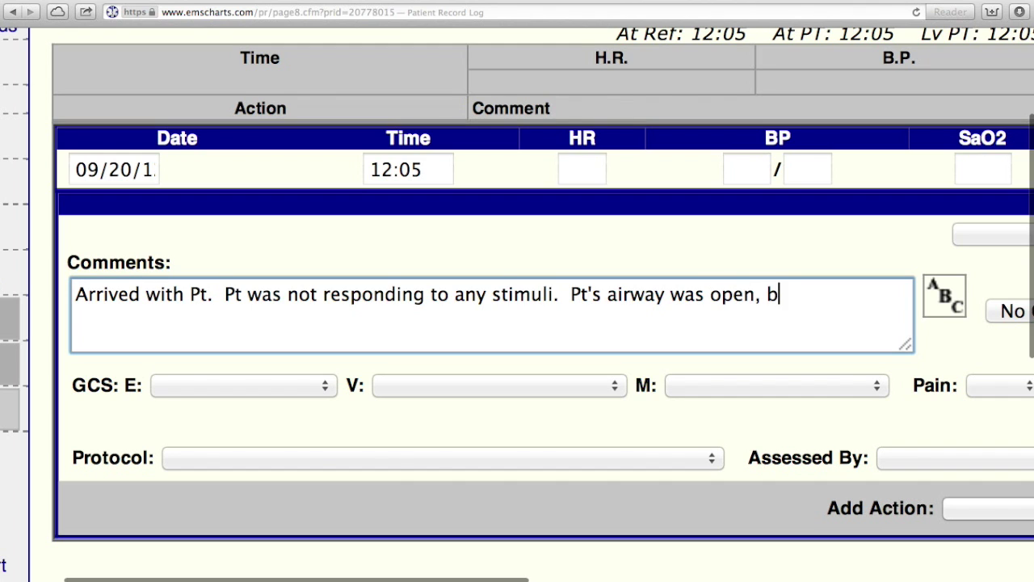
text(reathing was snallo)
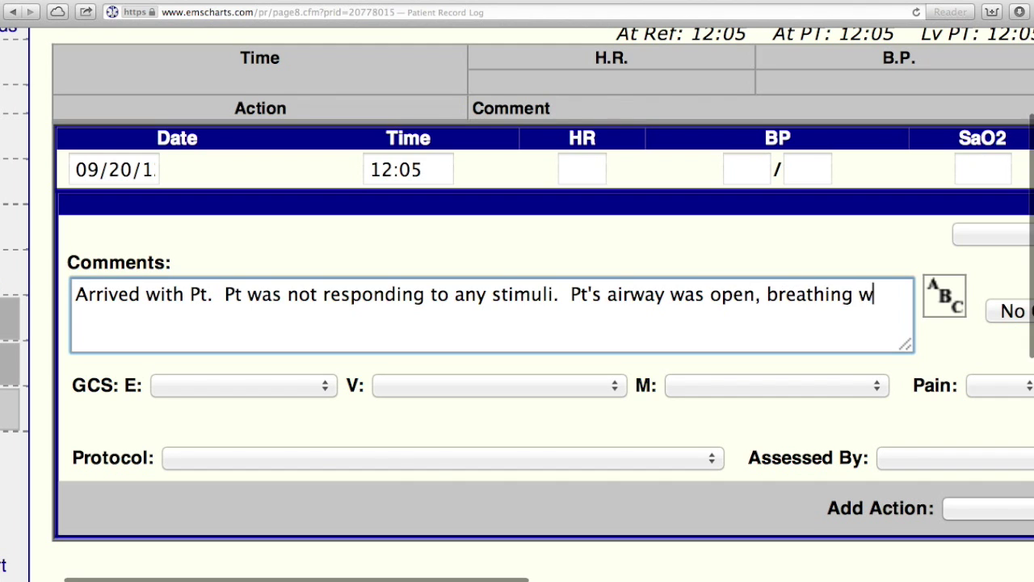
key(BackSpace)
key(BackSpace)
key(BackSpace)
key(BackSpace)
key(BackSpace)
text(hallow)
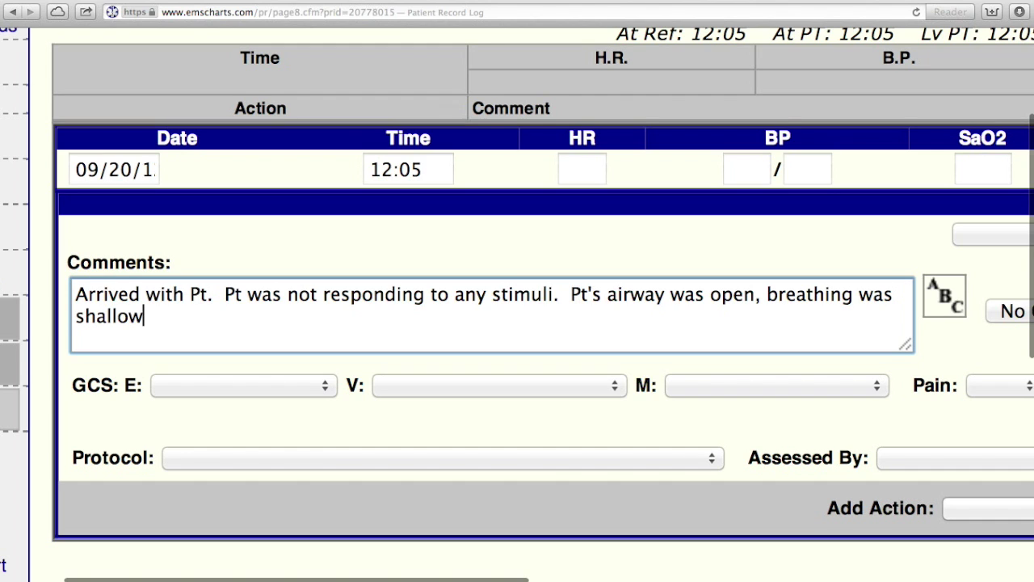
text( and circul)
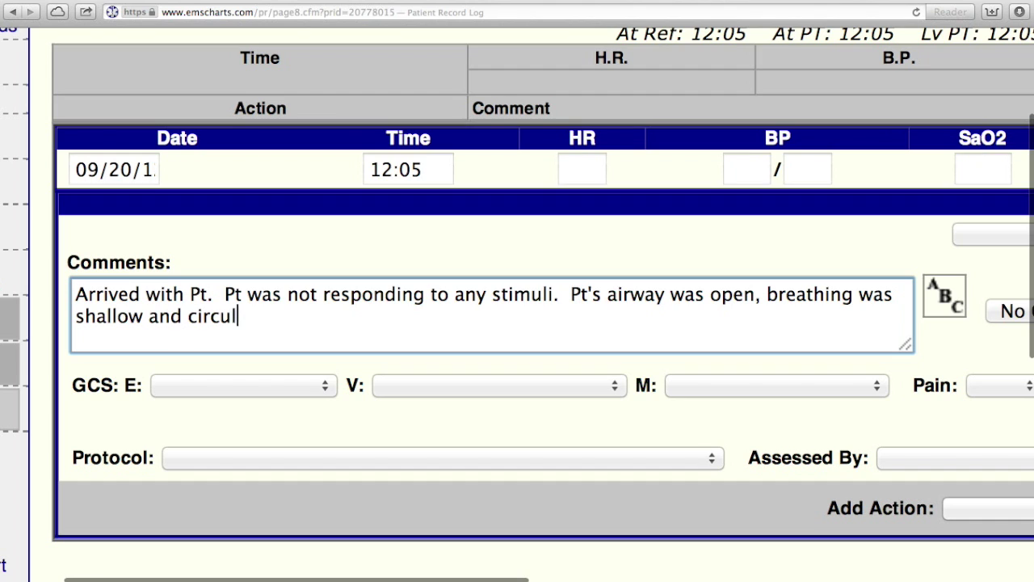
text(ation present )
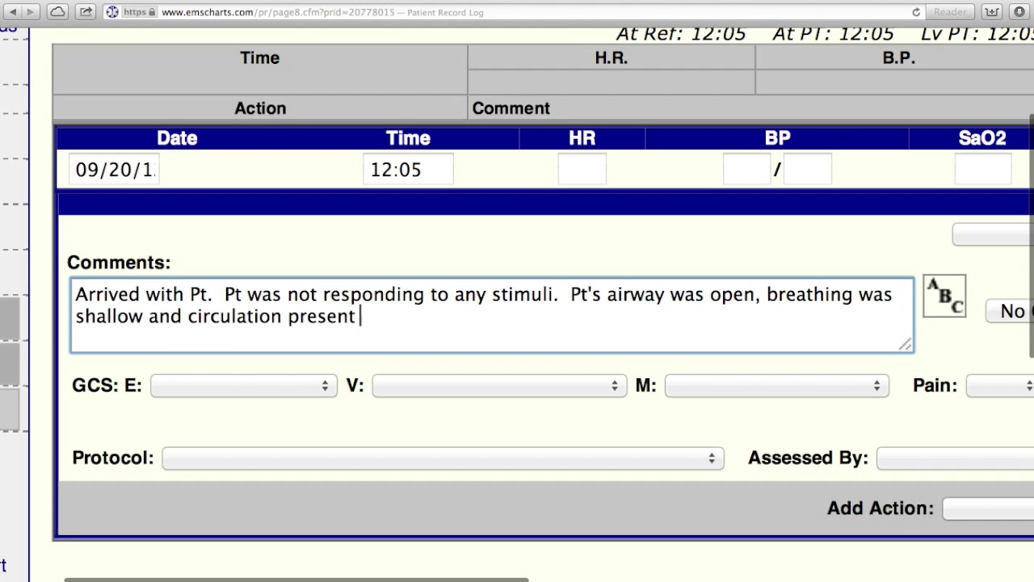
text(via radial pulses)
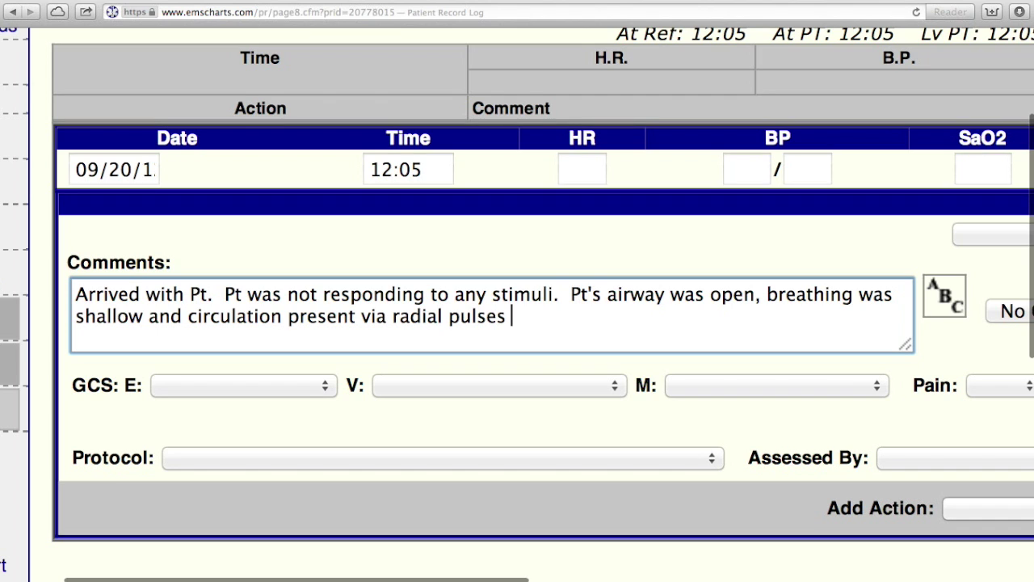
- Add the sentence "Pt had pale moist skin and a delayed cap. refill." to the log comment
text(.  Pt had ple)
key(BackSpace)
key(BackSpace)
text(ale moist skin)
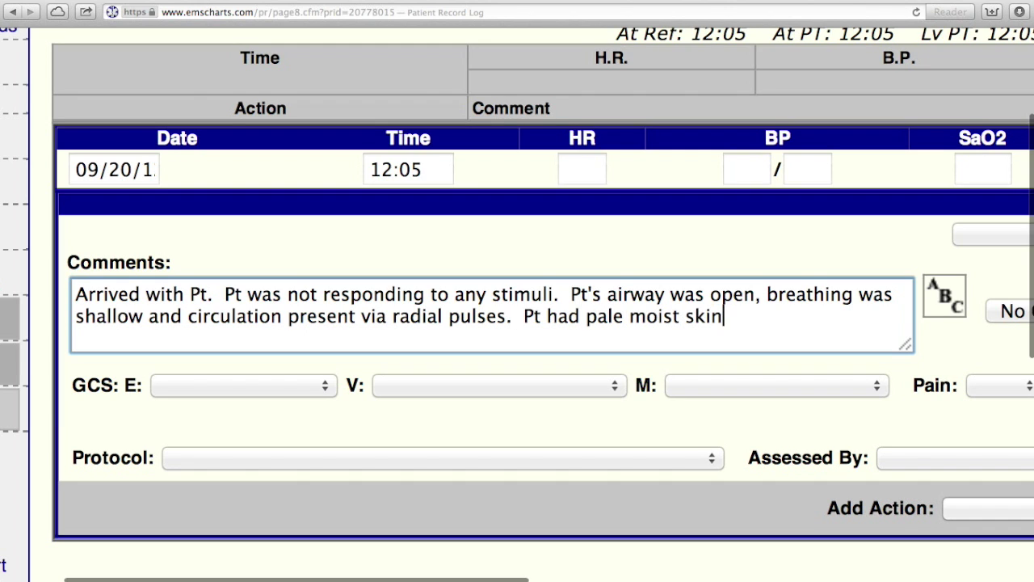
text( and a dela)
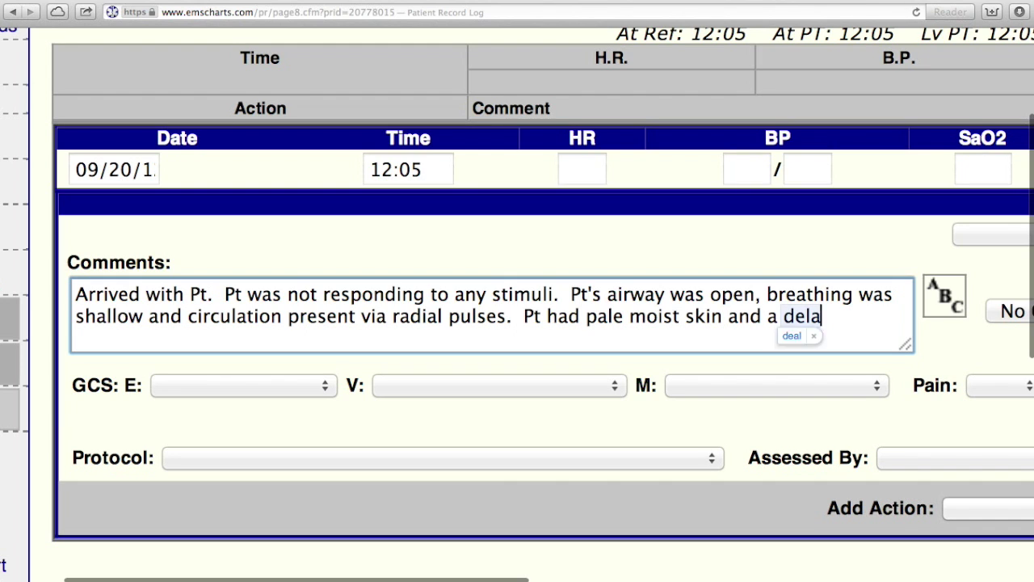
text(yed cap. refill.)
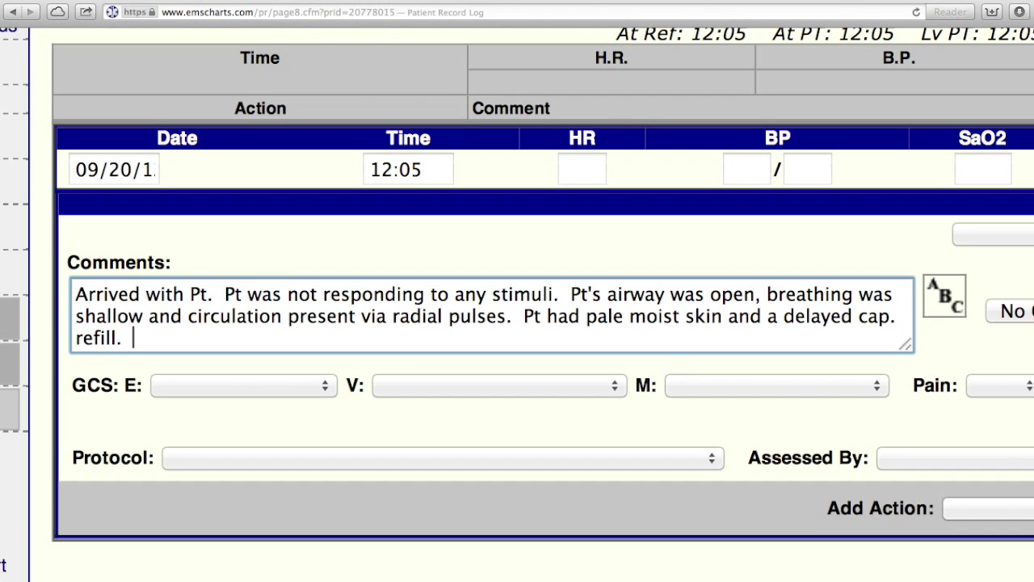
- Finish the log comment with "Family stated Pt took an insulin injection and did not eat."
text(  Family ss)
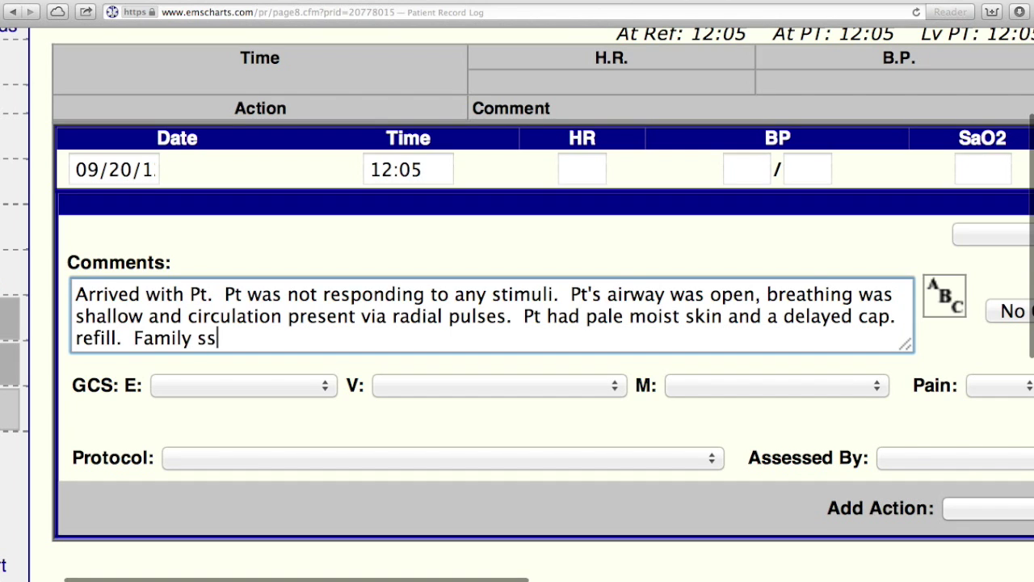
key(BackSpace)
text(tated Pt took )
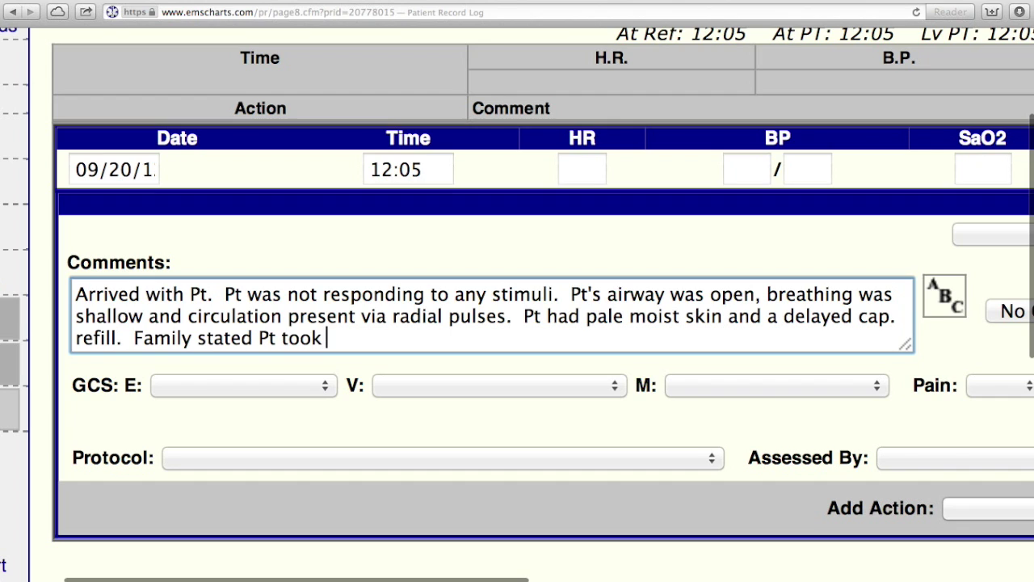
text(an insul)
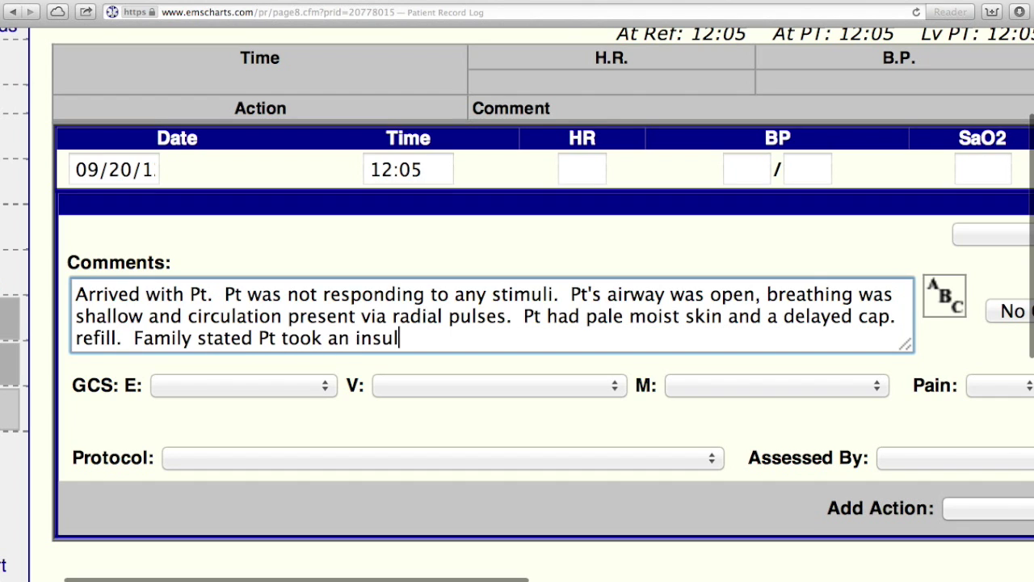
text(in injection)
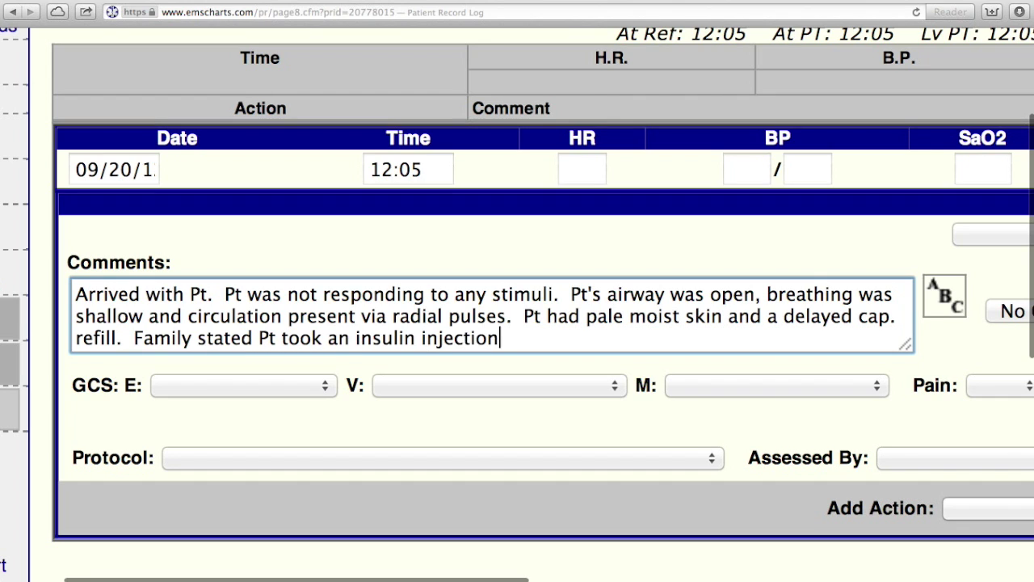
text( and did not eat.)
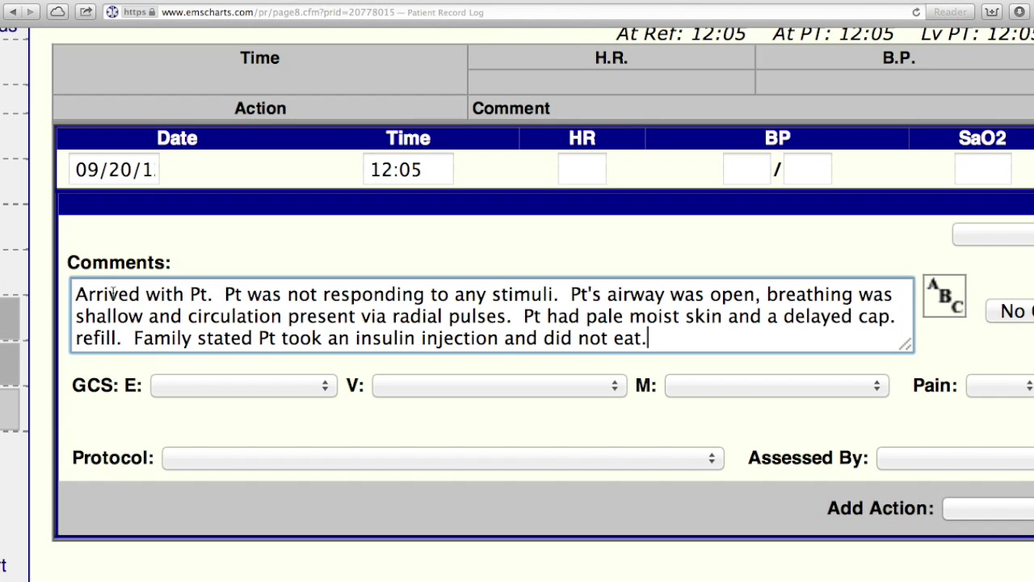
scroll(302, 395, right, 3)
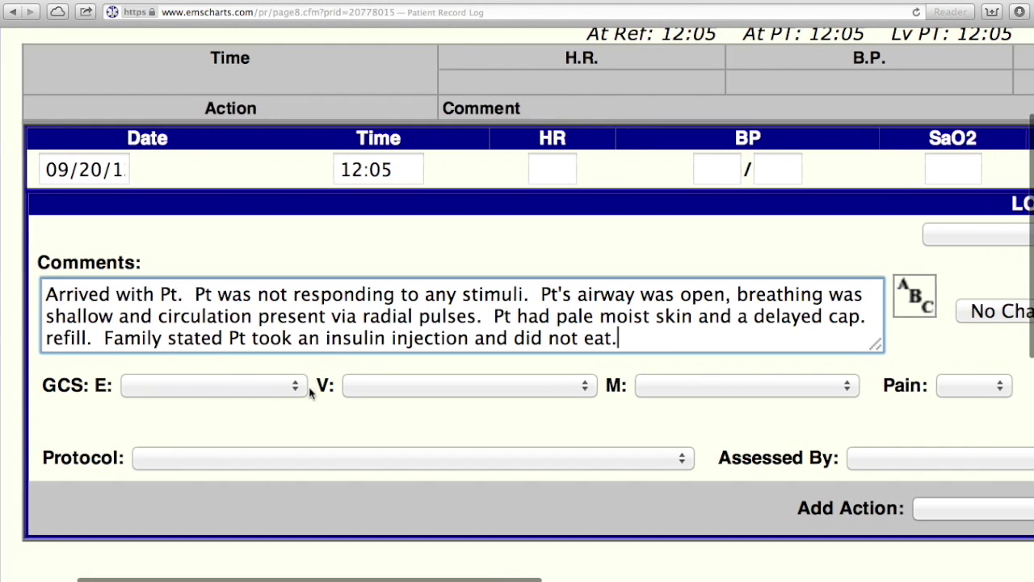
click(281, 452)
key(n)
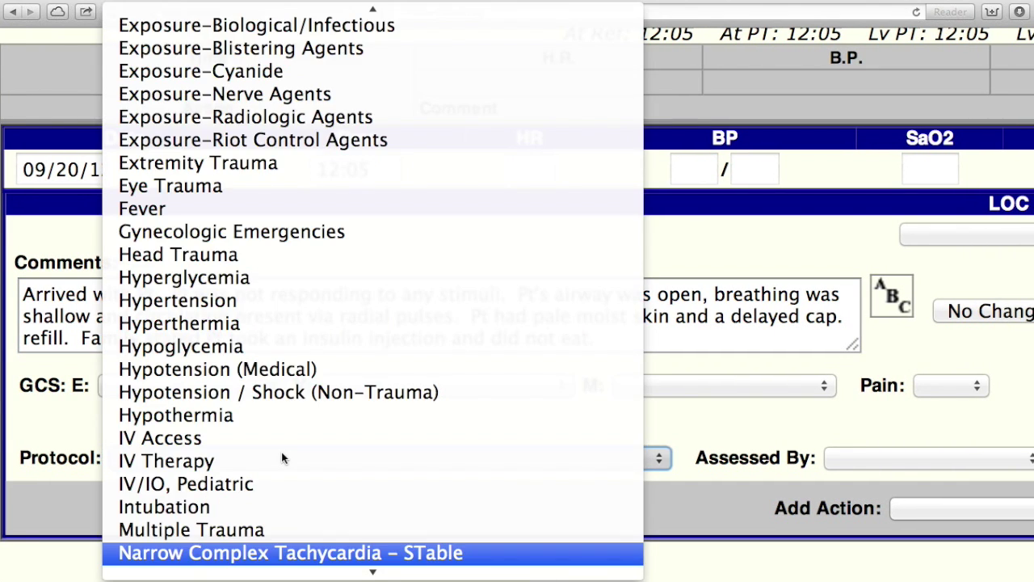
scroll(281, 451, down, 5)
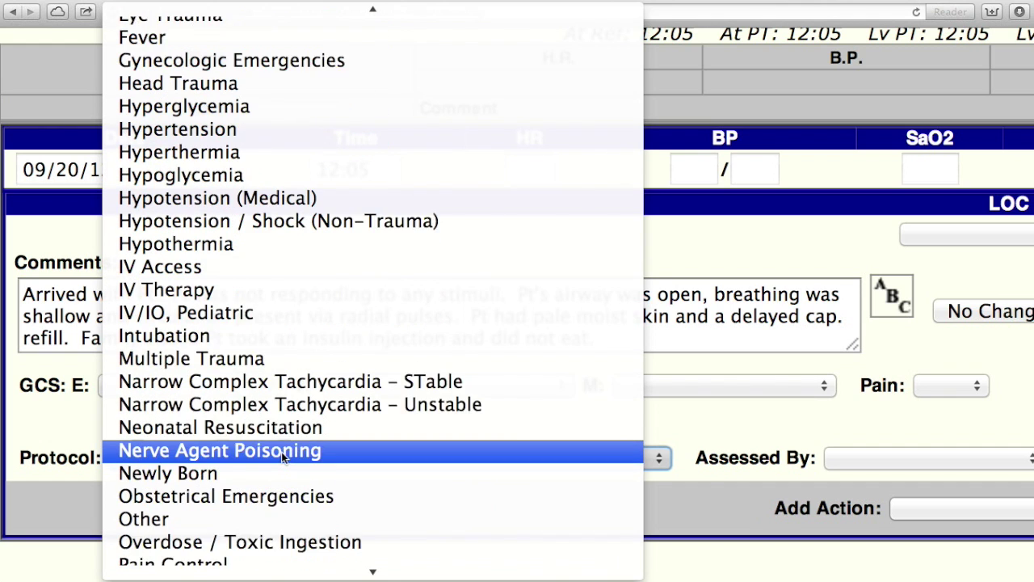
click(40, 439)
- Set Assessed By to the logged-in crew member and save the 12:05 entry to the activity log
click(857, 461)
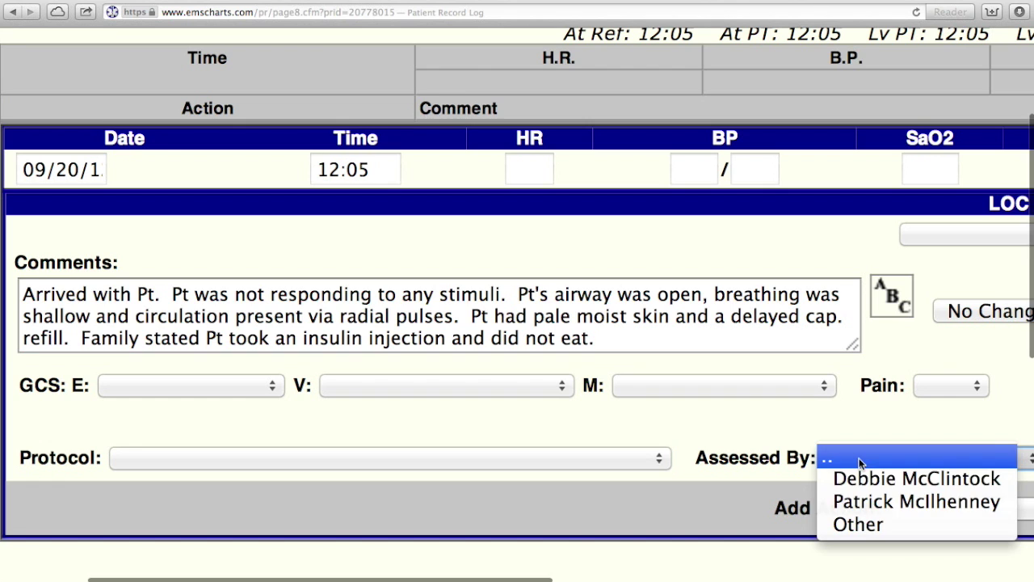
click(873, 501)
scroll(872, 502, right, 5)
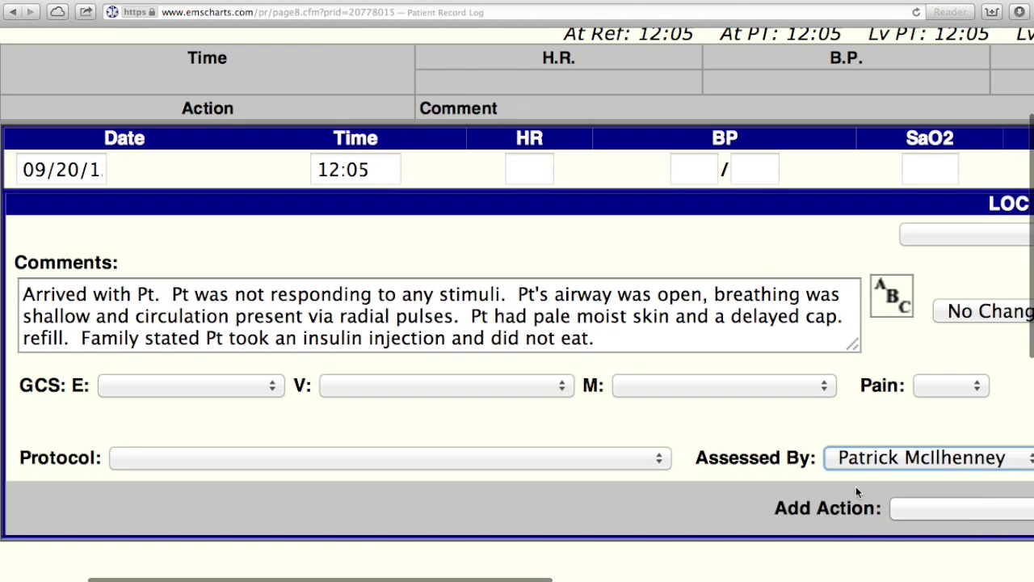
click(861, 507)
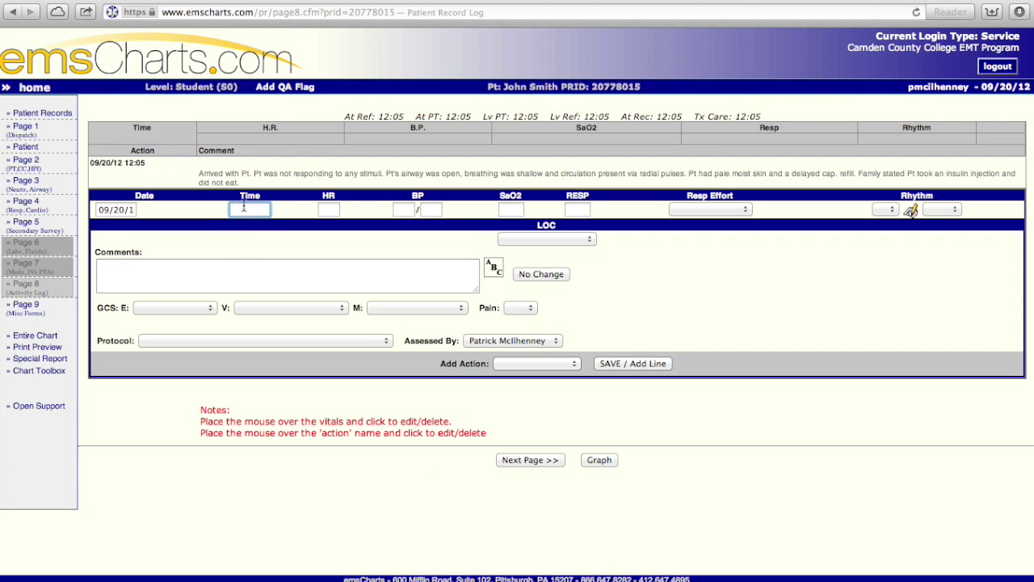
- Fill the new activity log line with time 12:06, heart rate 90 and blood pressure 90/60
scroll(246, 194, up, 5)
scroll(437, 316, right, 3)
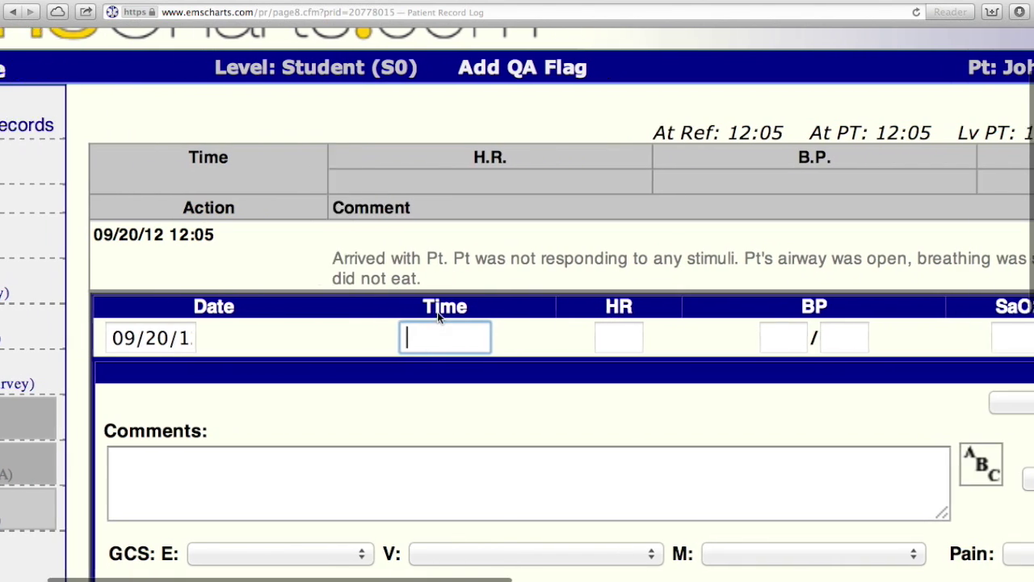
scroll(437, 316, right, 4)
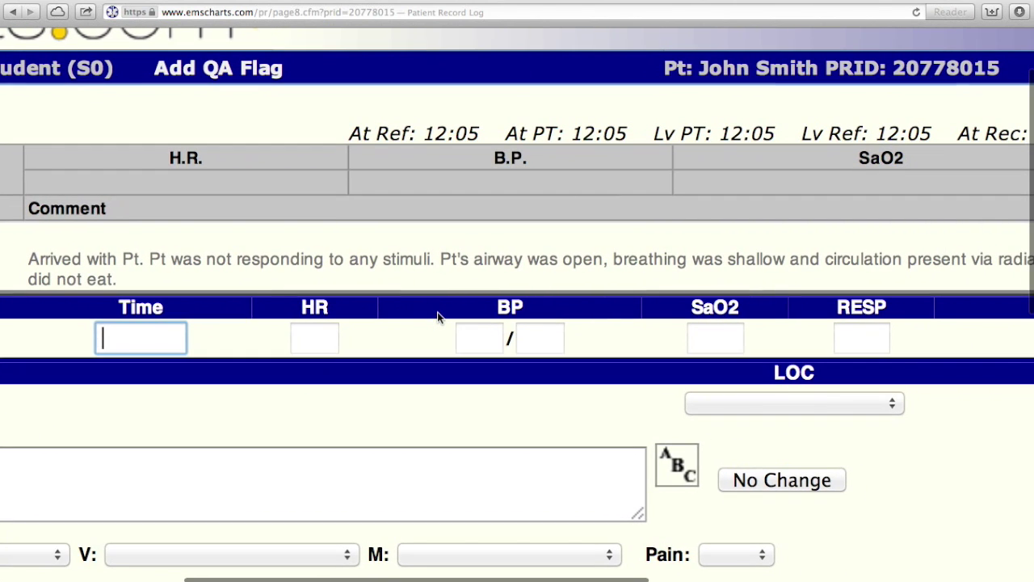
text(12:0)
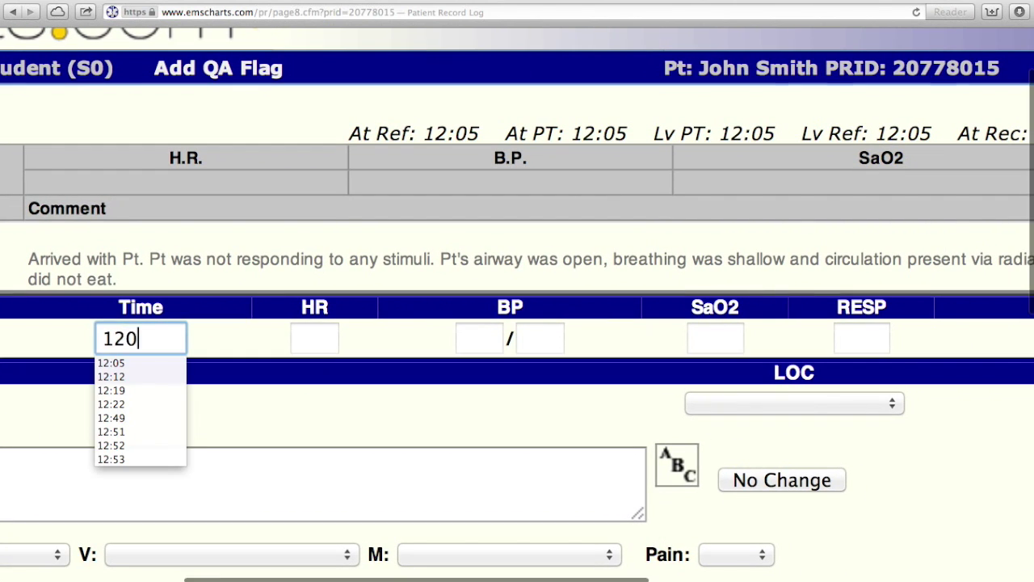
text(6)
key(Tab)
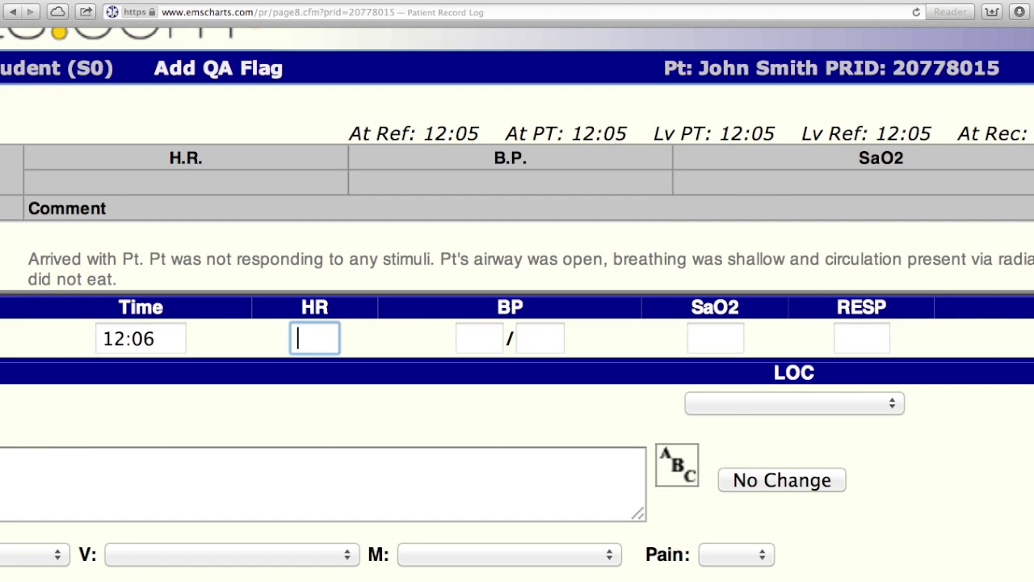
text(90)
key(Tab)
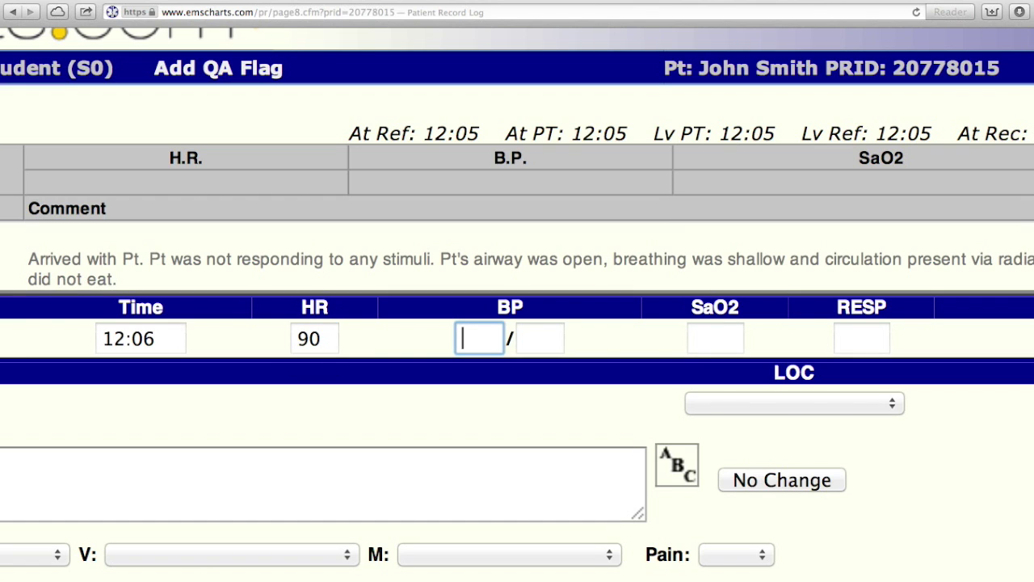
text(90)
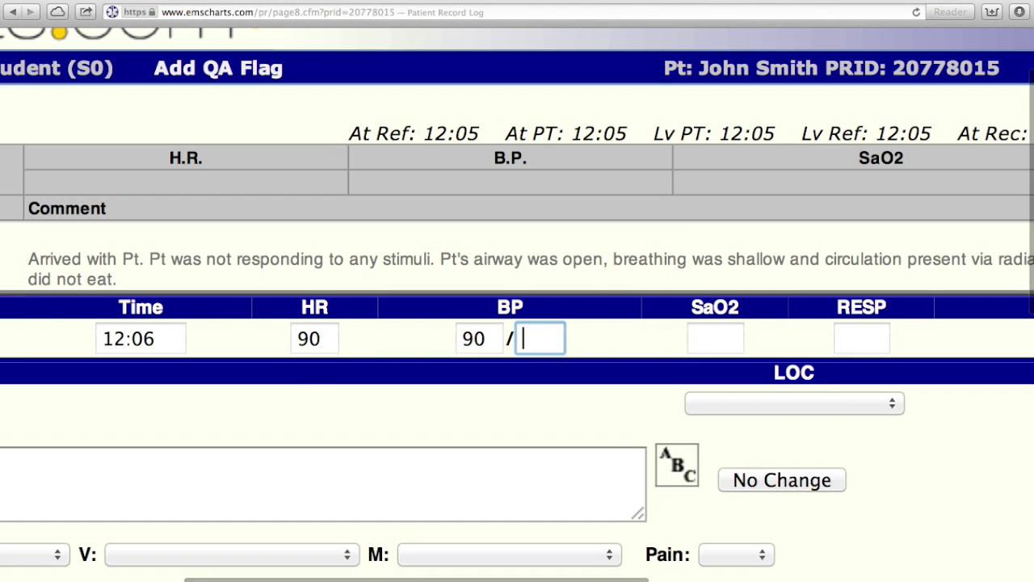
text(60)
key(Tab)
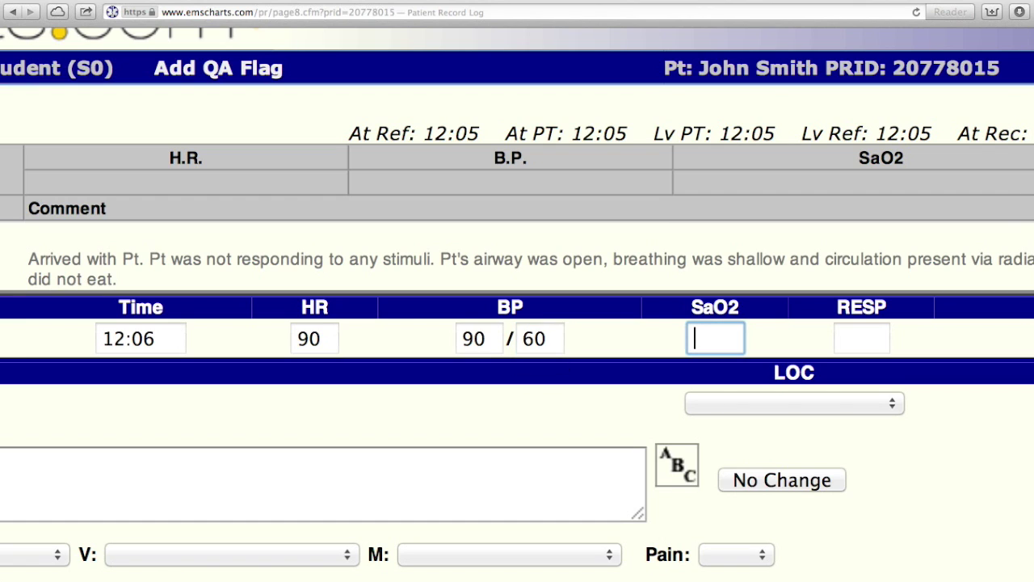
- Enter SaO2 92 and respirations 12 for the 12:06 line, with respiratory effort Shallow
text(92)
key(Tab)
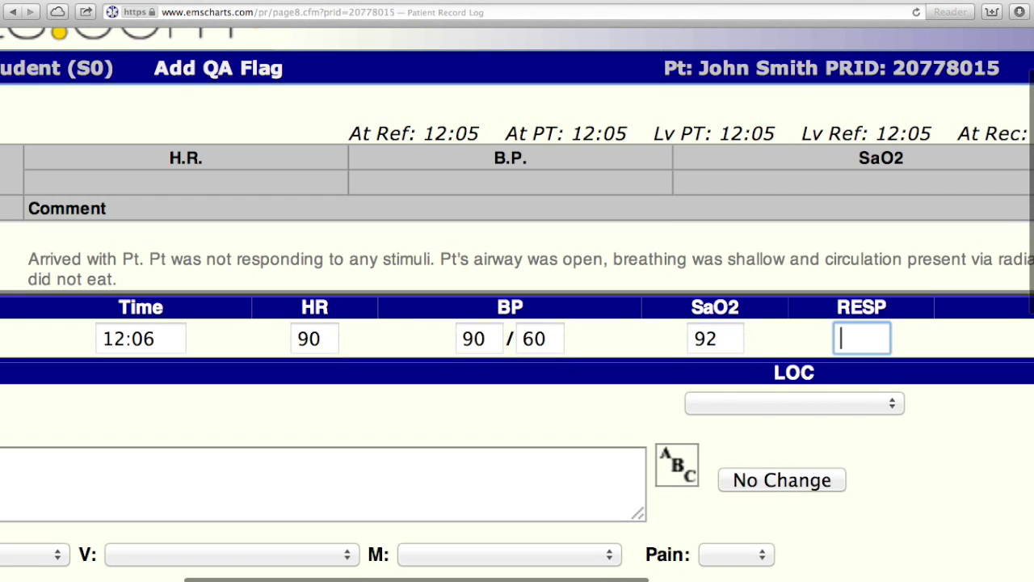
text(12)
scroll(517, 304, right, 5)
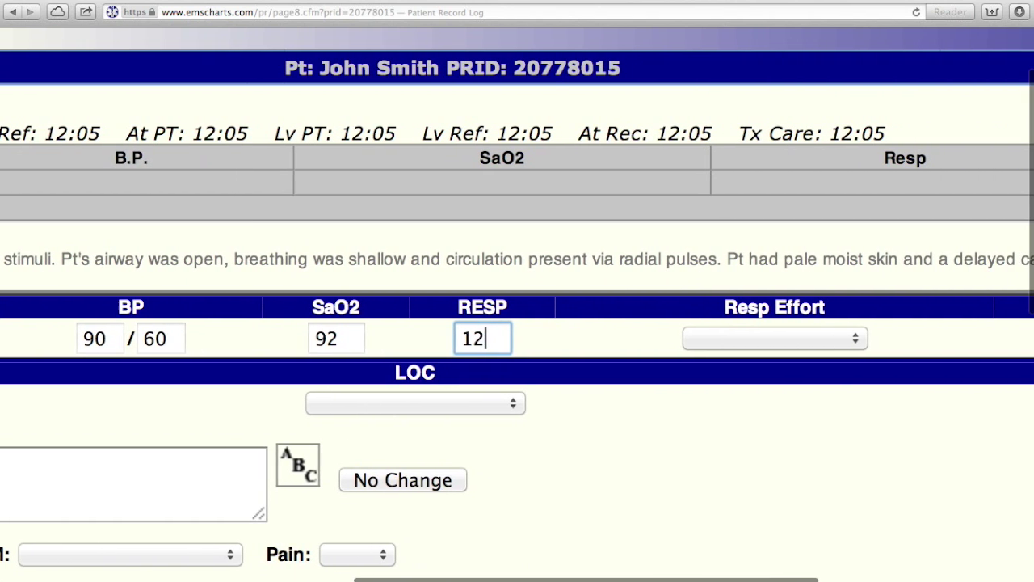
click(711, 339)
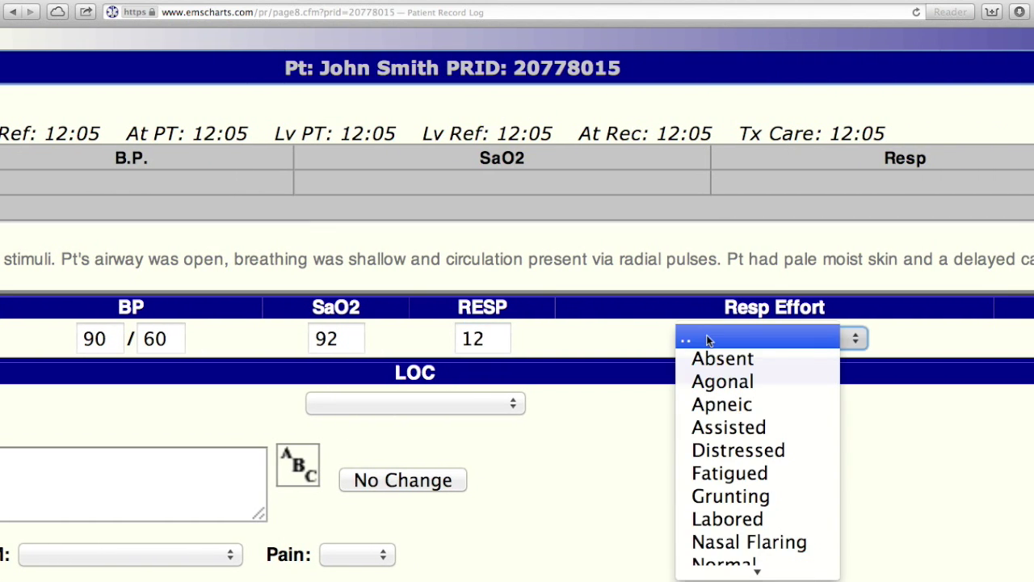
scroll(711, 550, down, 5)
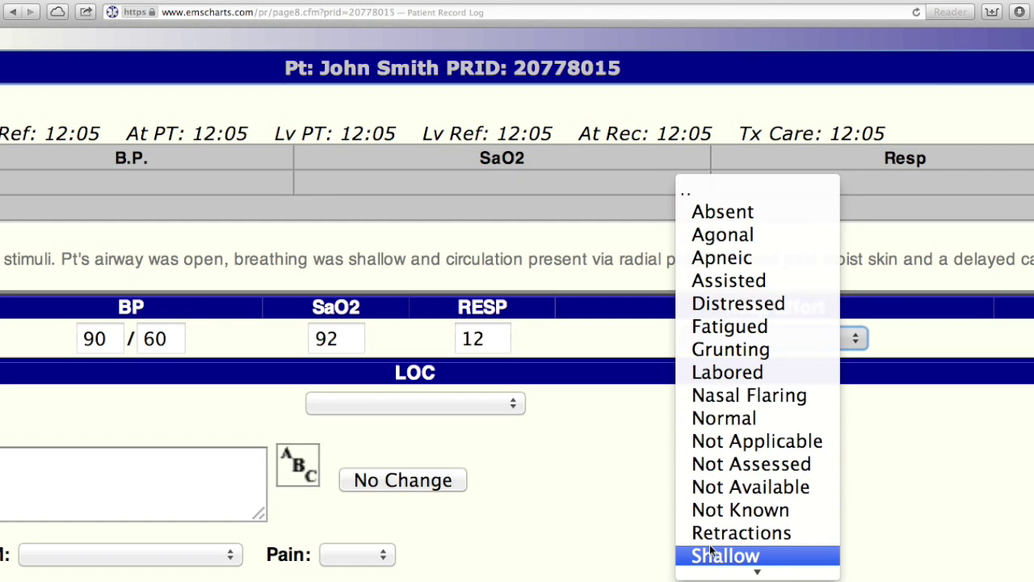
click(711, 542)
scroll(709, 544, right, 10)
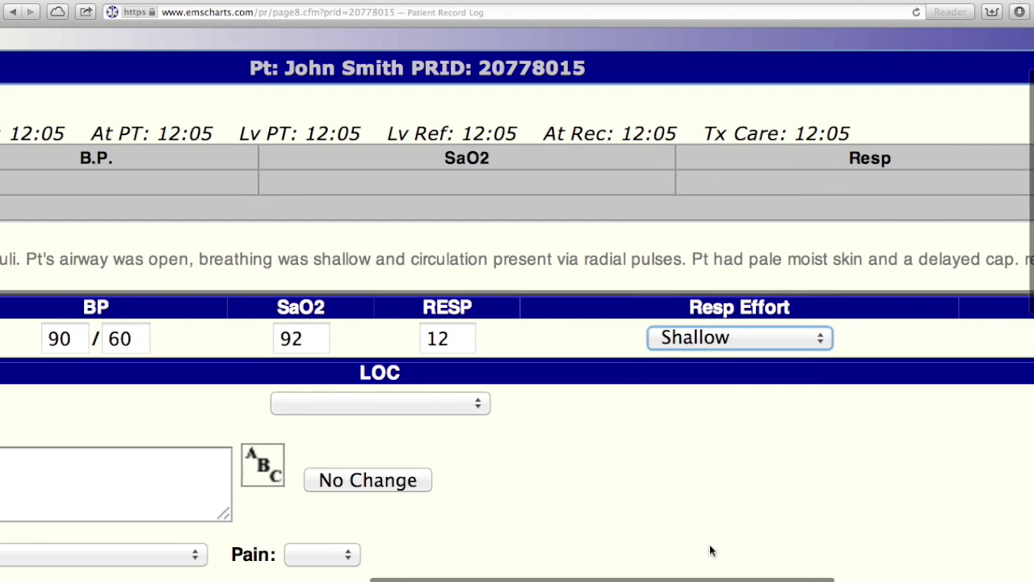
- Enter the comment "Pt assessment began. Pt's vital signs were obtained by BLS as noted." for the 12:06 line
scroll(709, 544, left, 20)
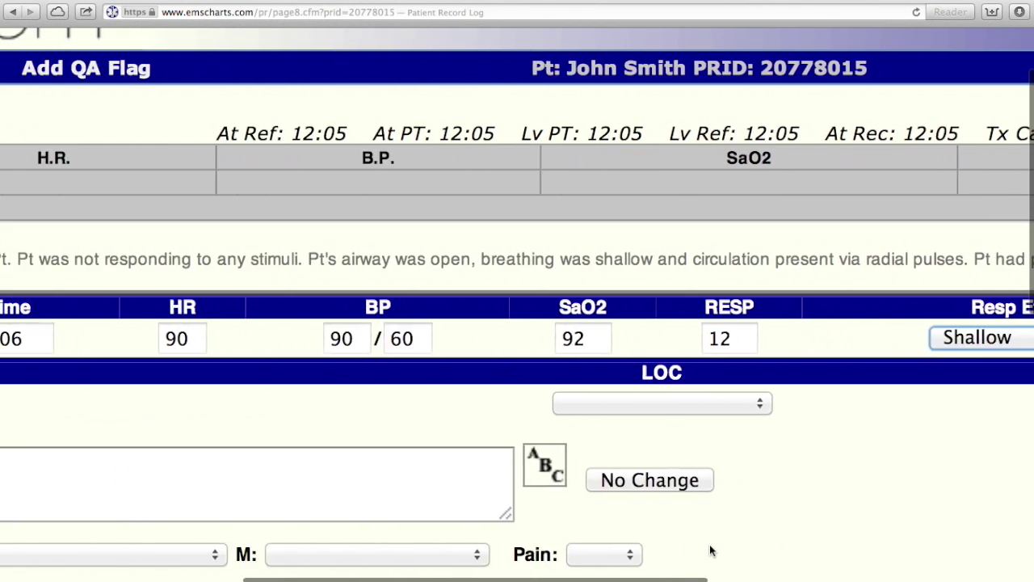
scroll(660, 498, down, 5)
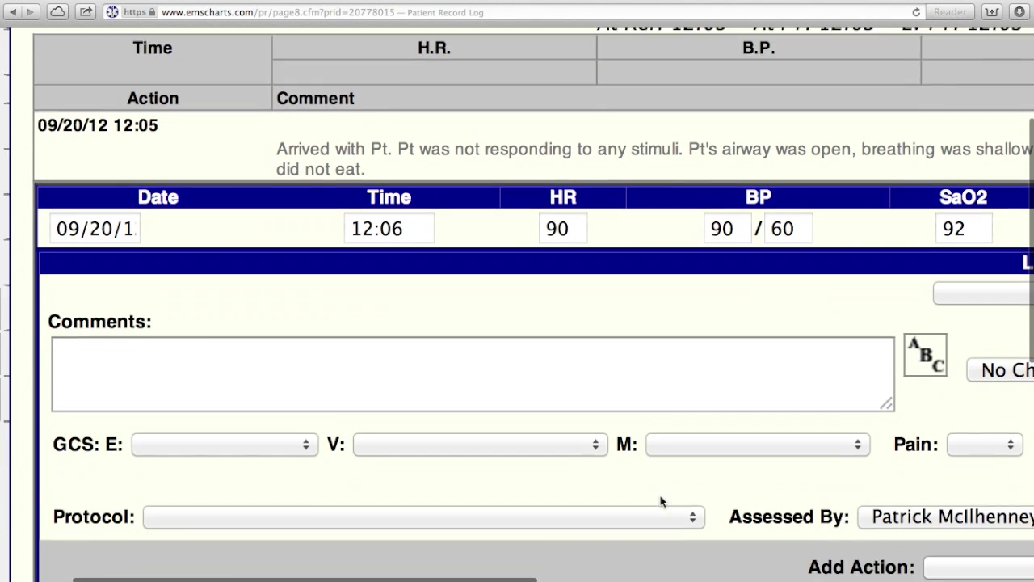
click(588, 247)
text(Pt asses)
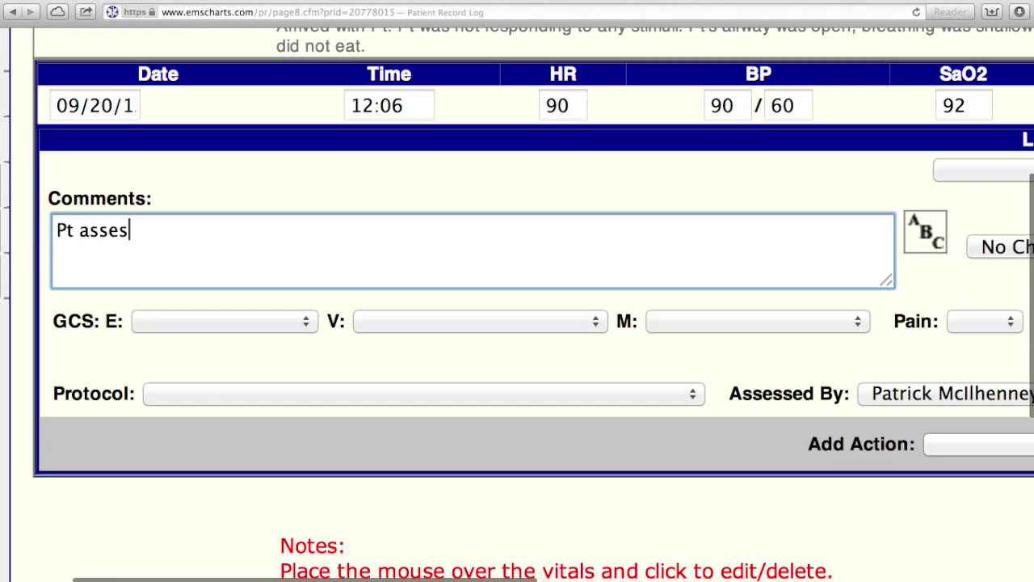
text(sment began.  Pt's vita)
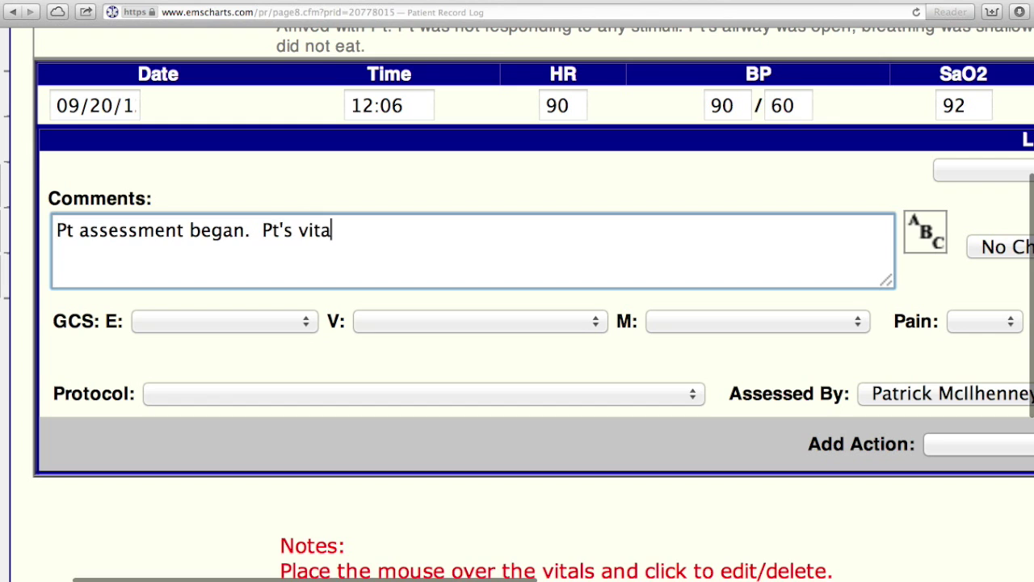
text(l signs were)
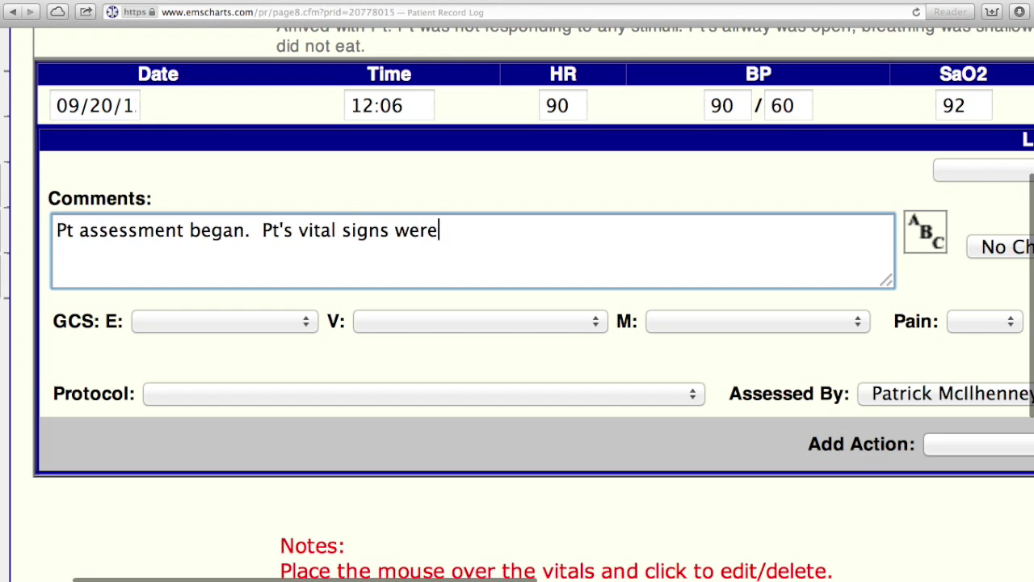
text( obtained by BLS.)
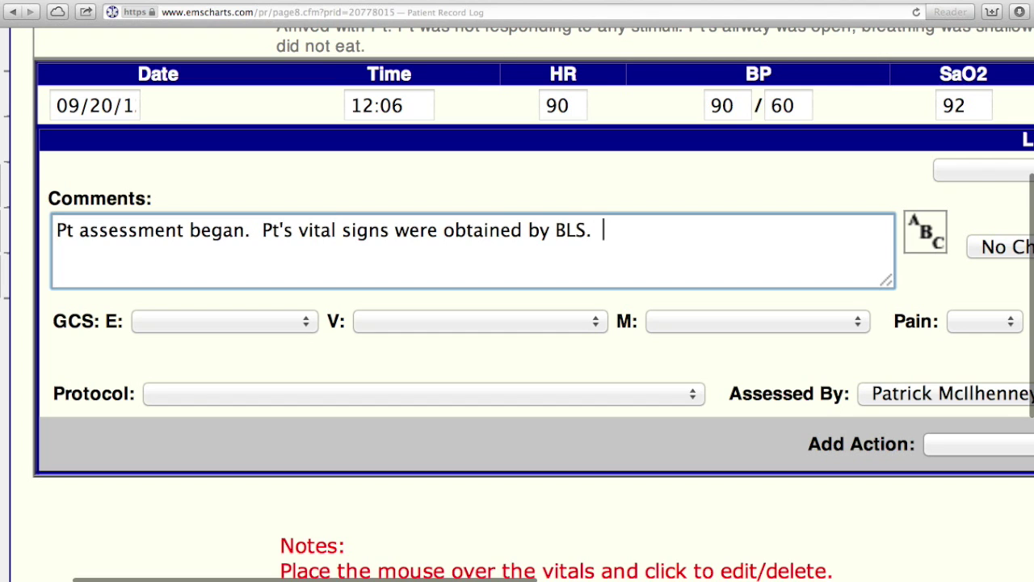
key(BackSpace)
key(BackSpace)
text(as noted.)
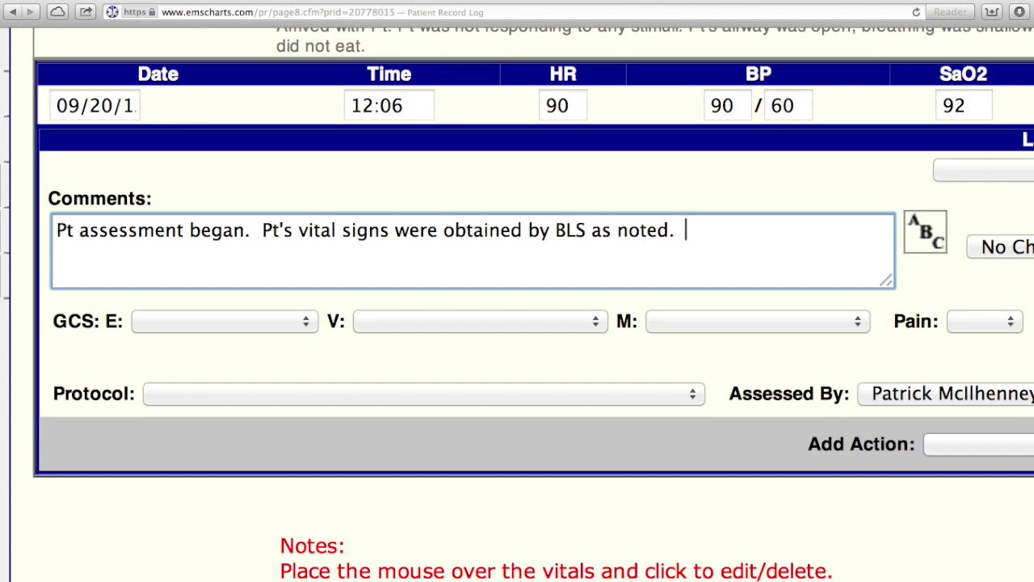
- Set the GCS eye, verbal and motor scores all to 1:None
click(299, 321)
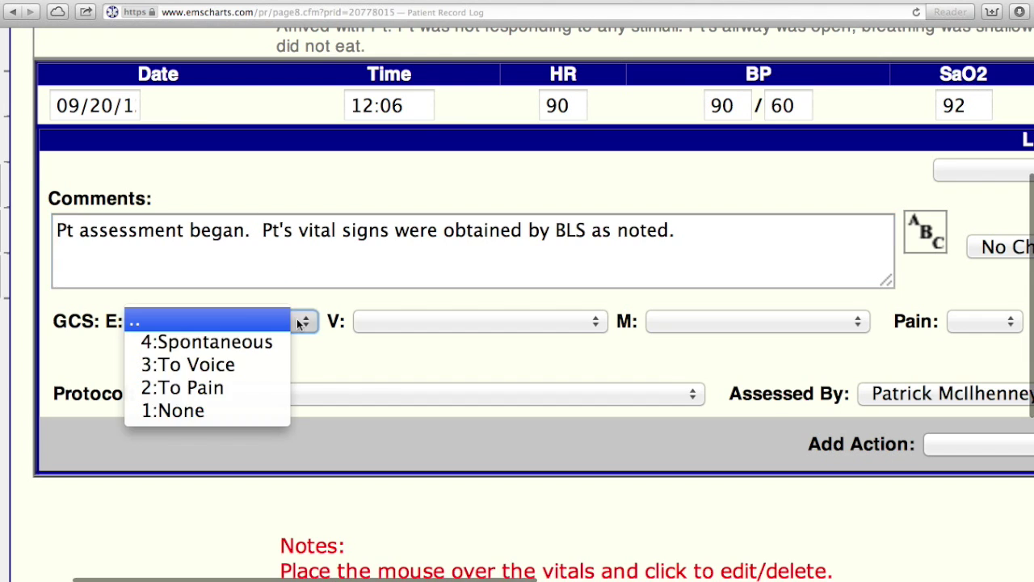
click(239, 411)
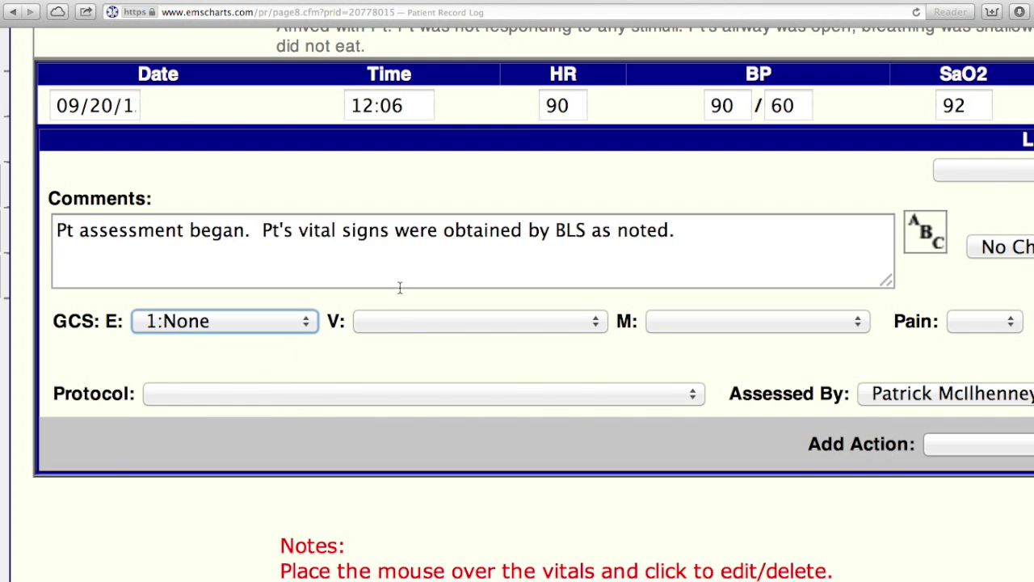
click(394, 321)
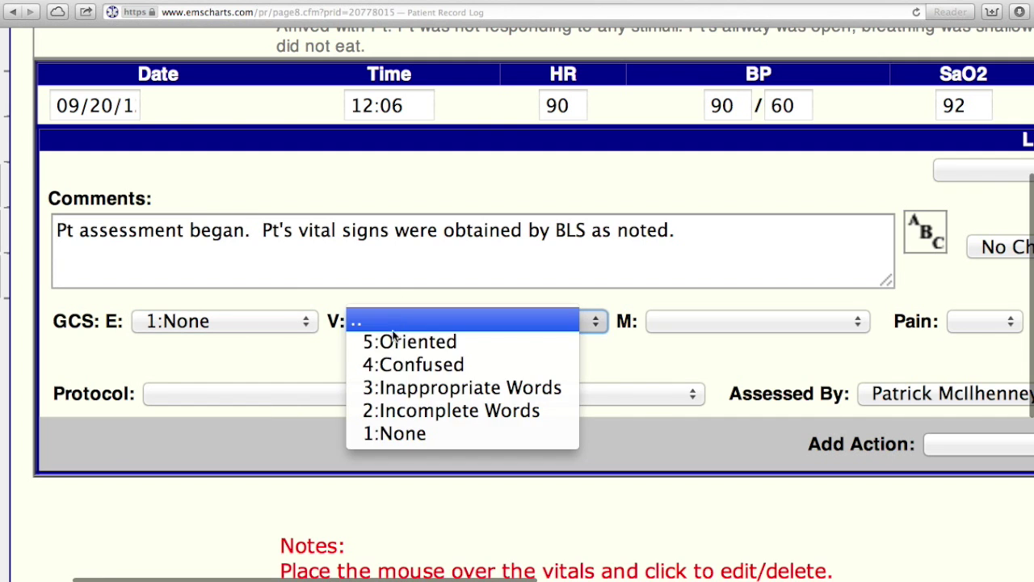
click(408, 434)
click(666, 322)
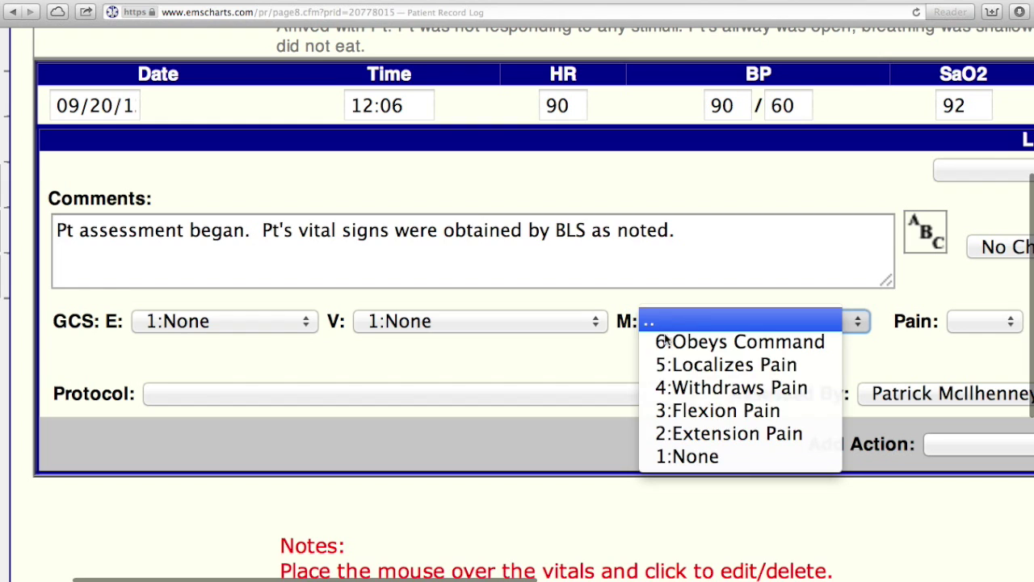
click(688, 456)
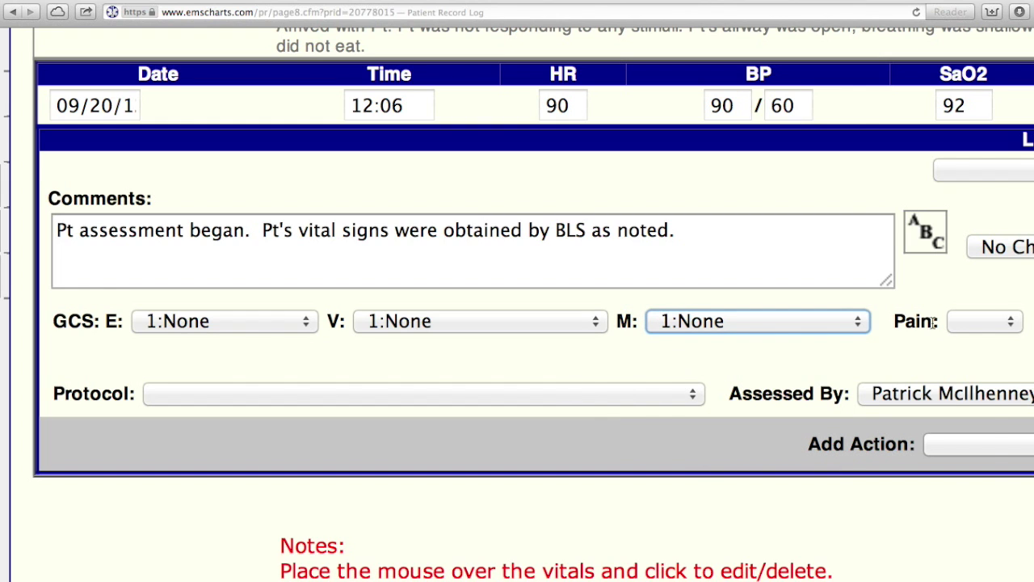
- Set the pain score to 0 and save the 12:06 entry to the activity log
click(961, 326)
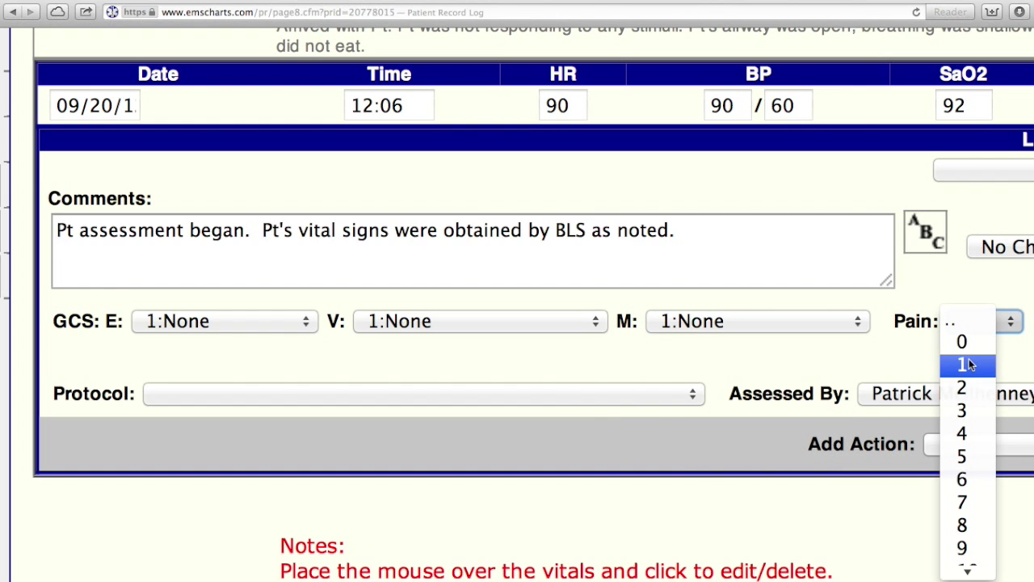
click(970, 350)
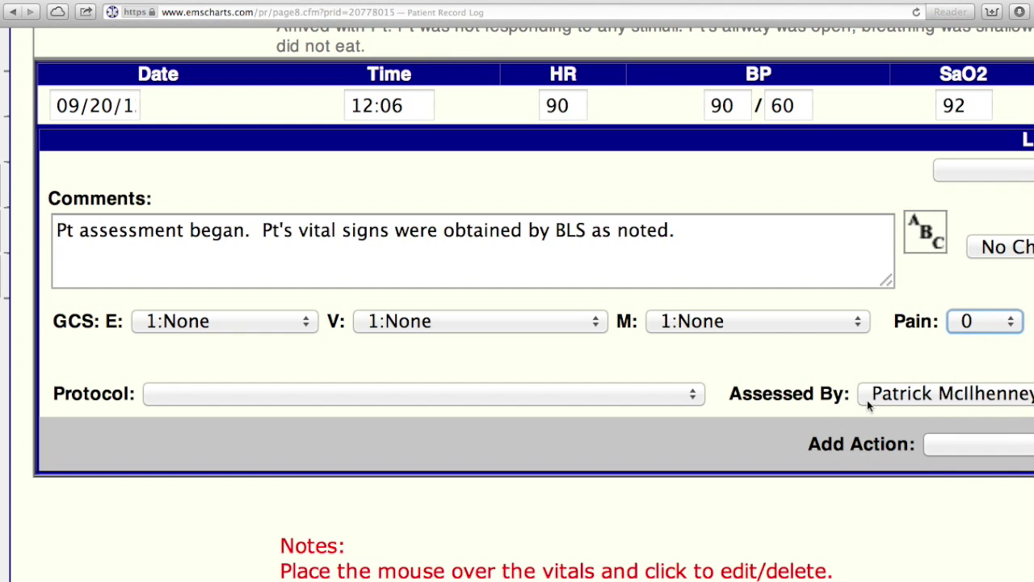
scroll(866, 400, right, 5)
scroll(865, 408, right, 1)
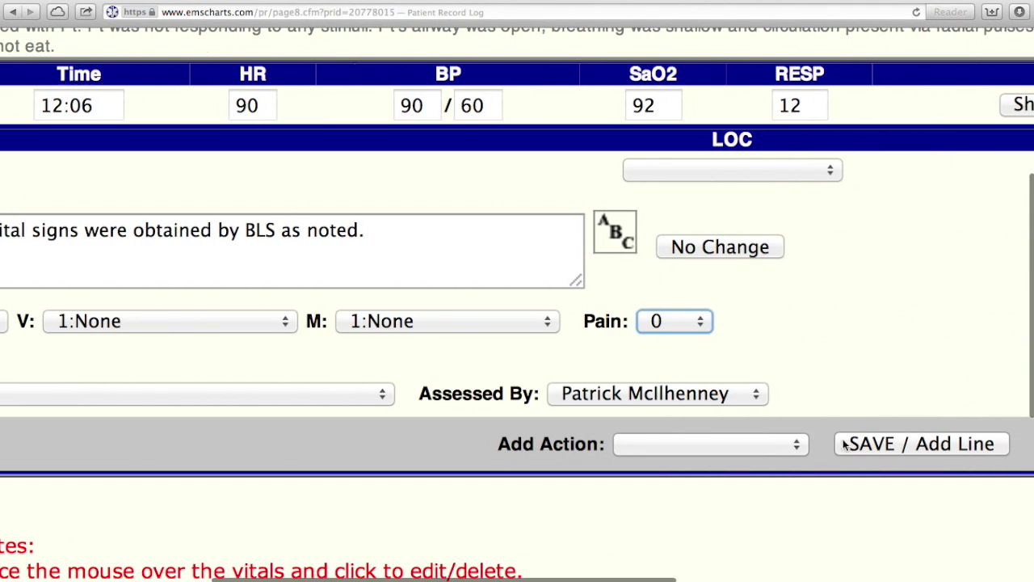
click(866, 446)
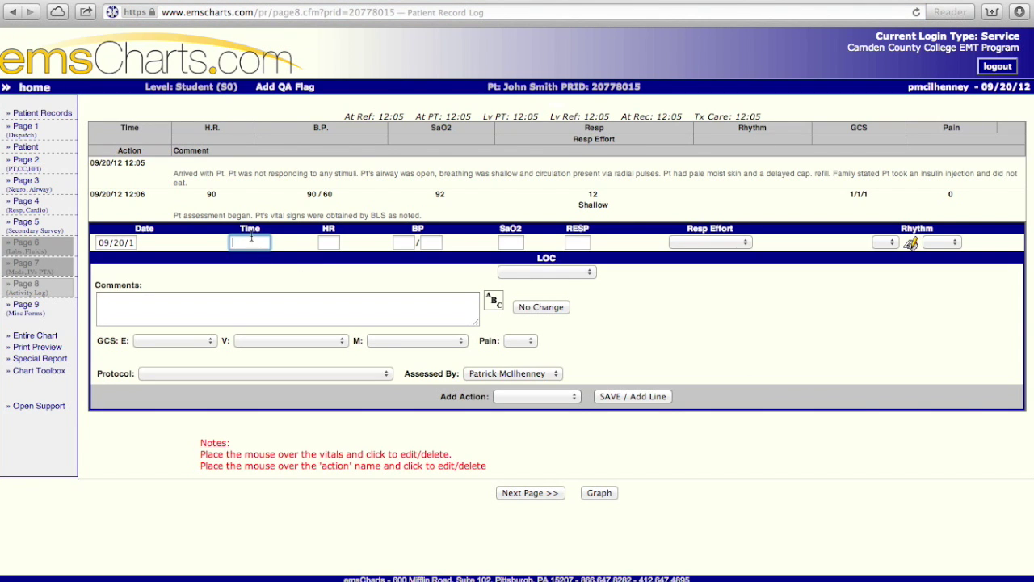
- Save a 12:08 log line with the added action Airway - Other
text(08)
click(529, 399)
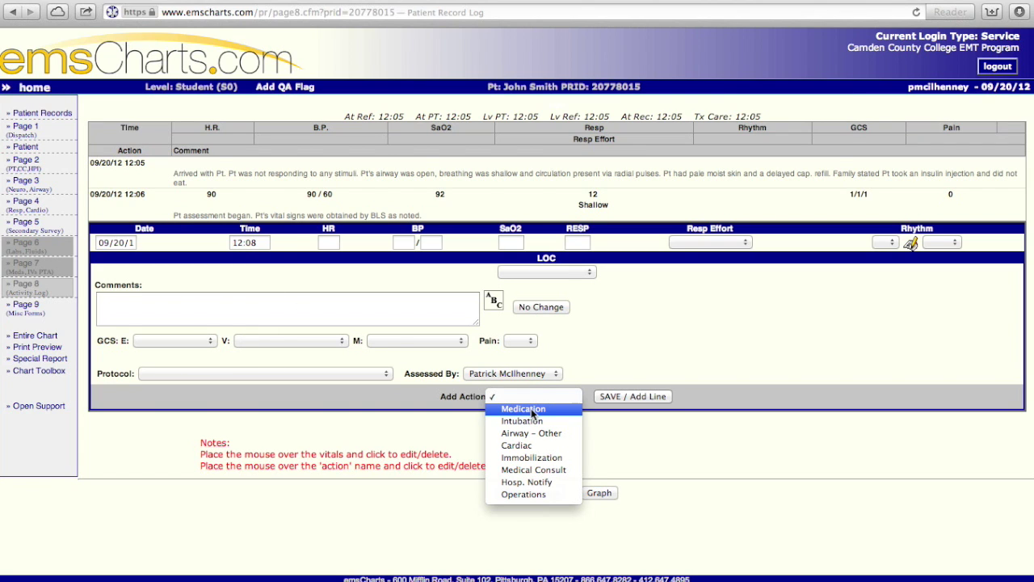
click(531, 433)
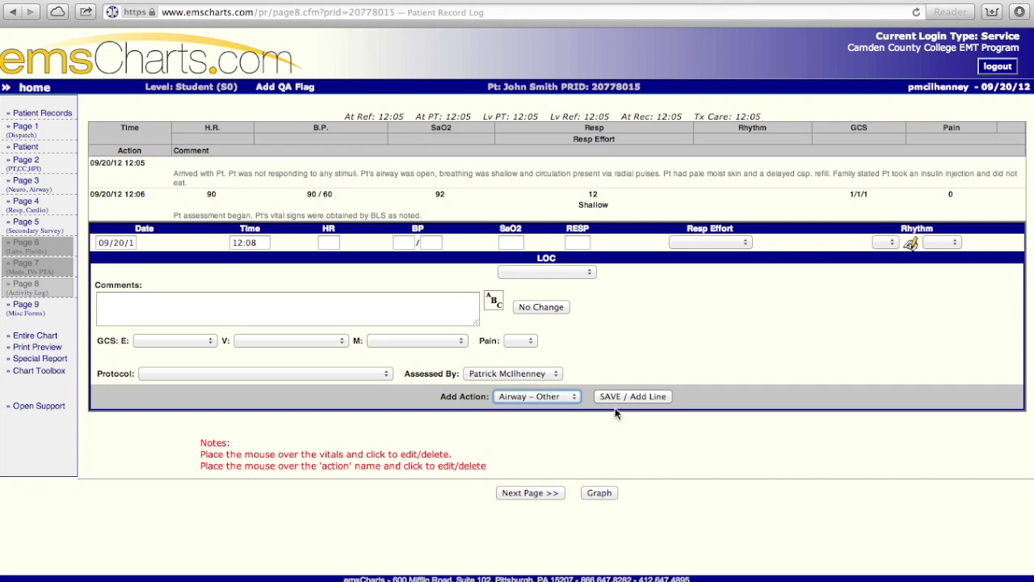
click(623, 396)
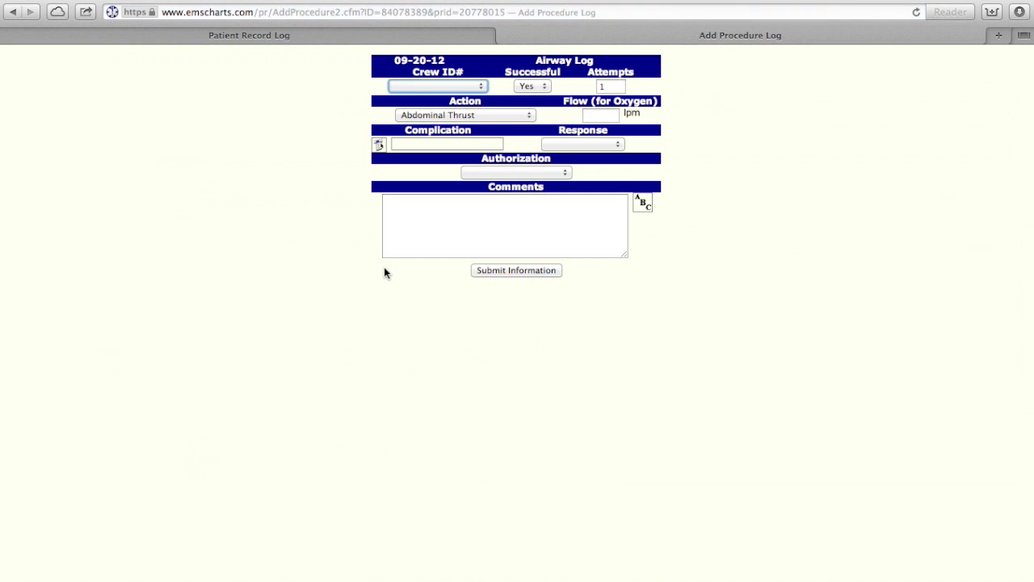
- In the Airway Log, assign the first listed crew member as Crew ID and choose Oxygen as the action
click(464, 87)
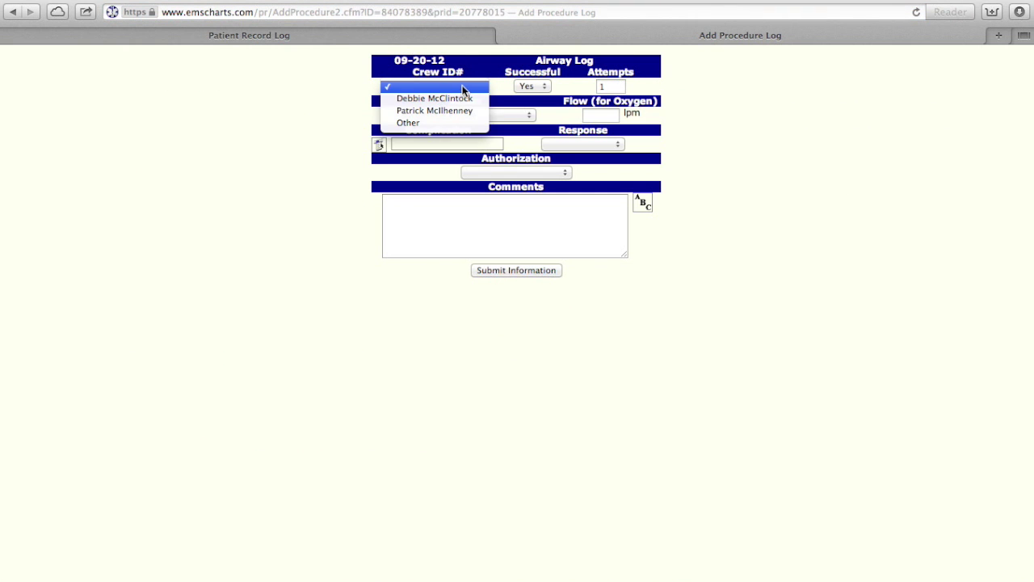
click(460, 96)
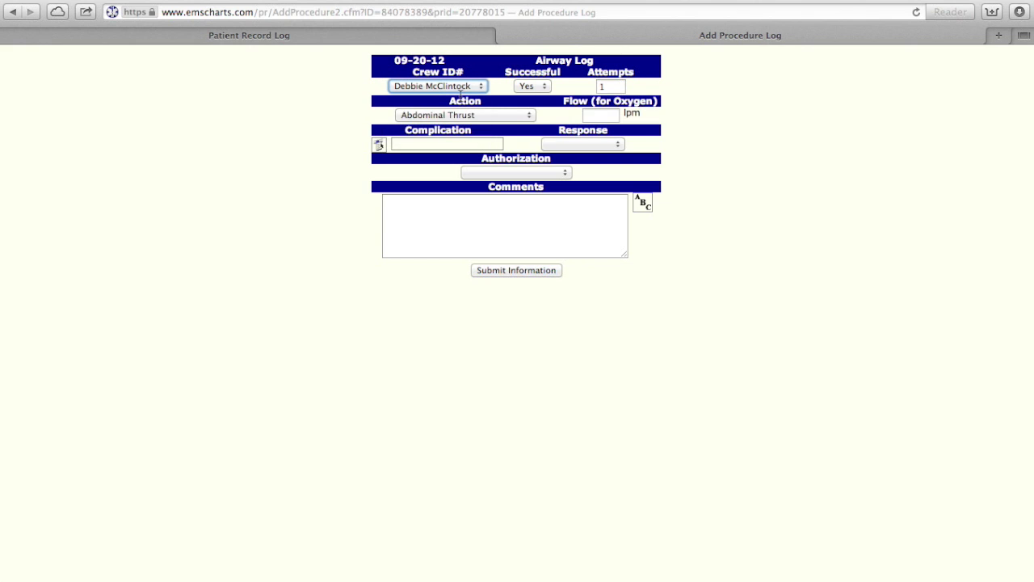
click(445, 115)
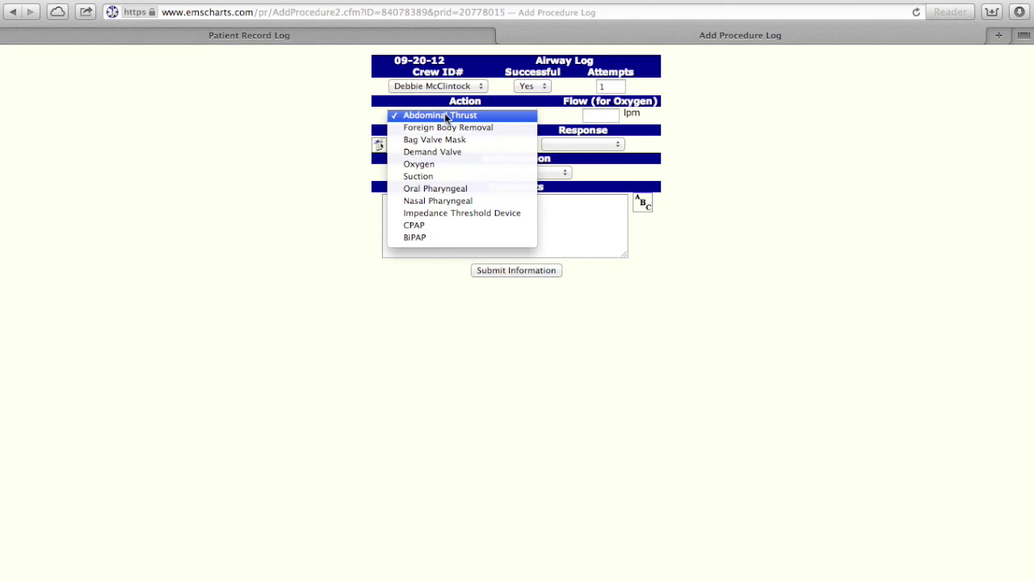
click(422, 167)
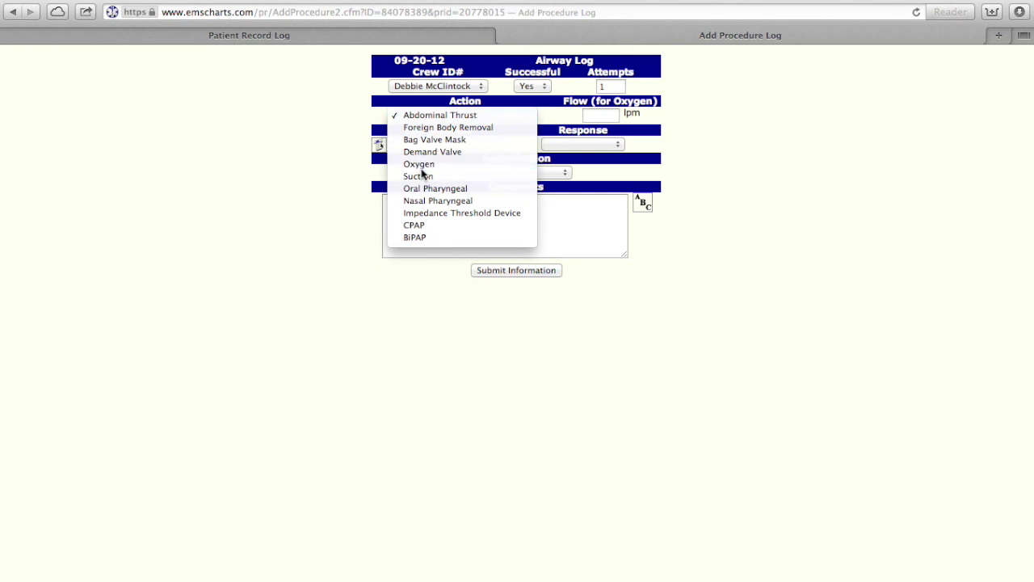
- Set the oxygen flow to 15 lpm in the Airway Log, delivered via NRB
click(610, 113)
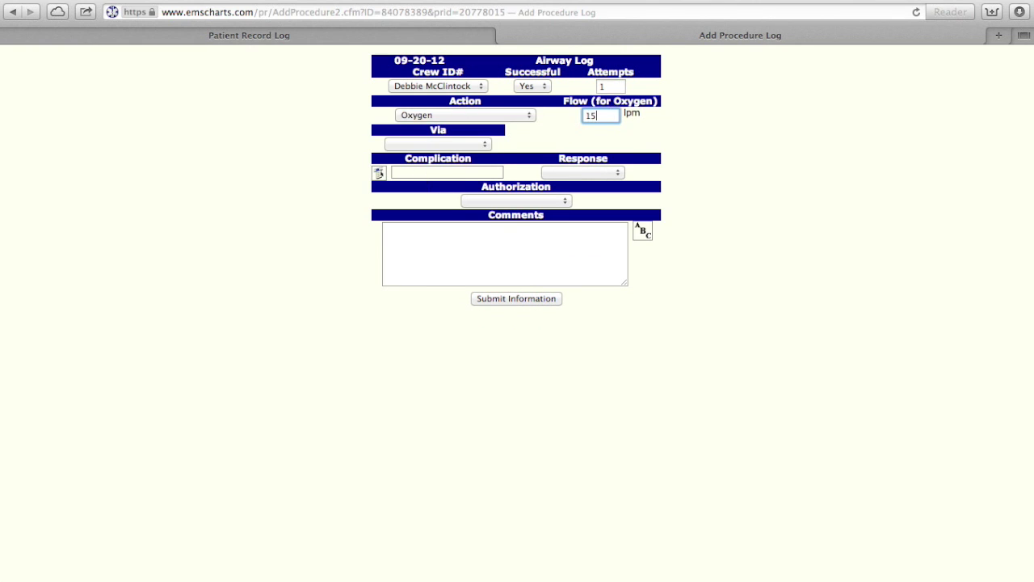
text(15)
click(484, 145)
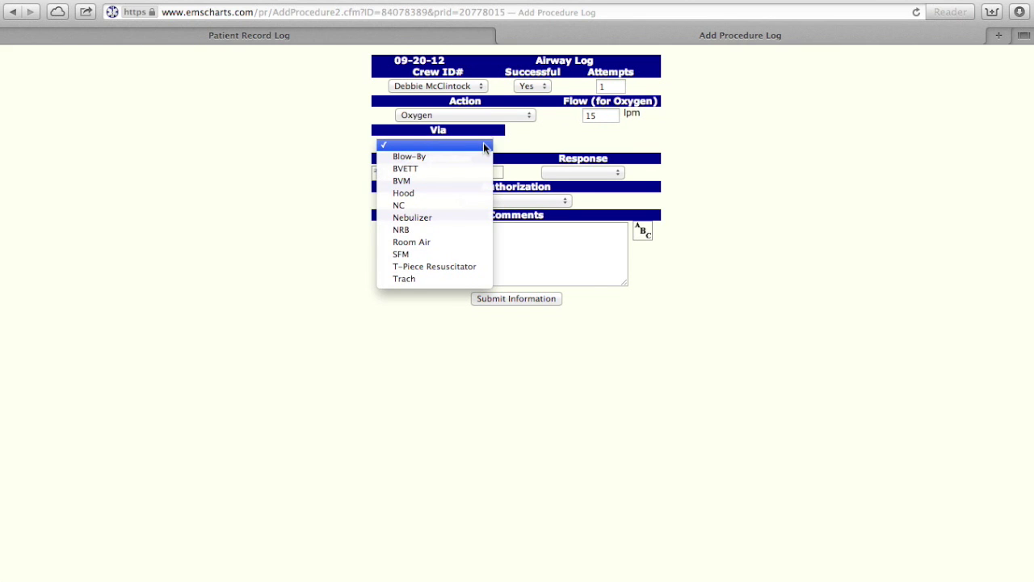
click(451, 232)
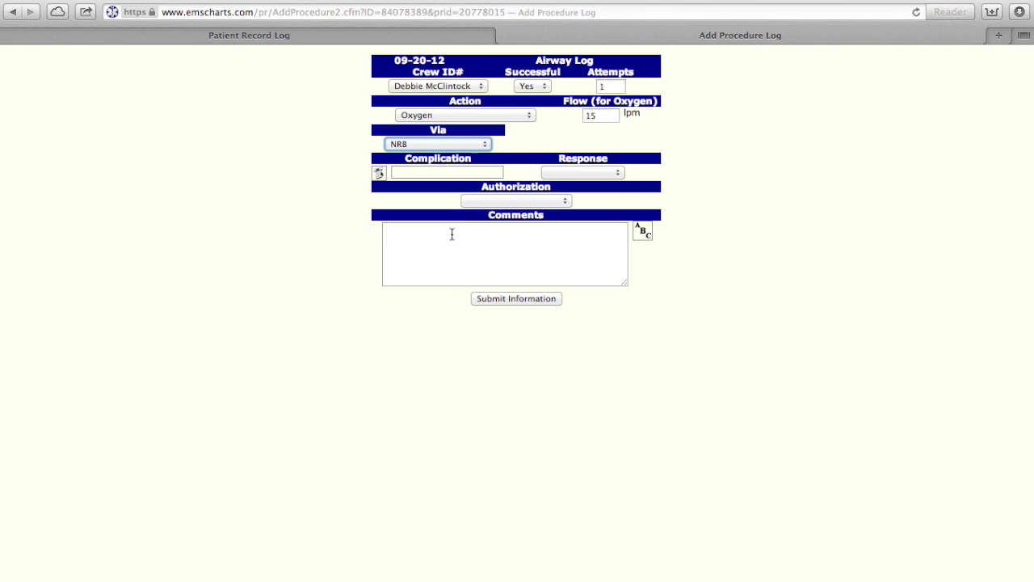
- Set the oxygen response to Improved and the authorization to Via Protocol, and submit the Airway Log
click(571, 173)
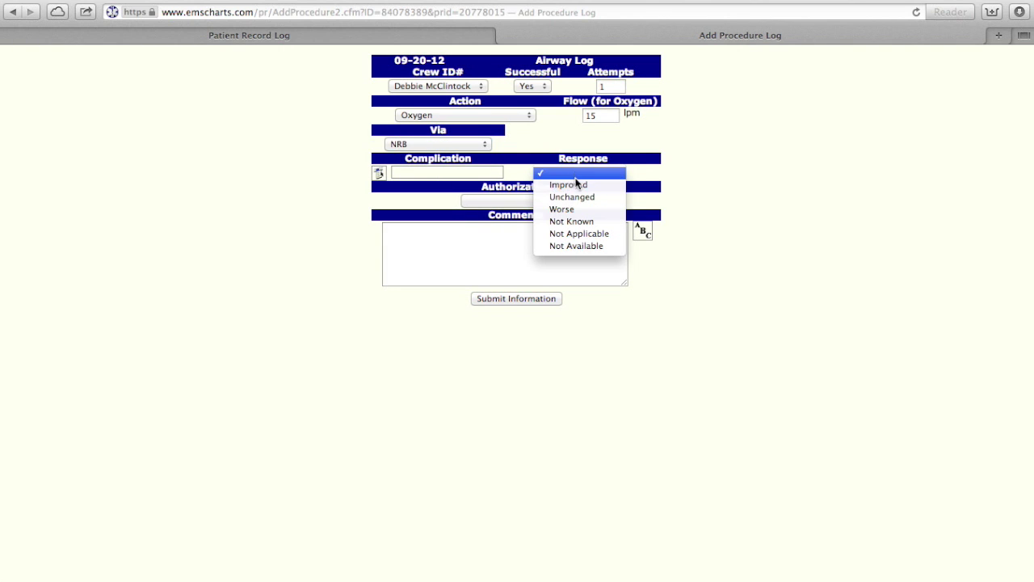
click(577, 185)
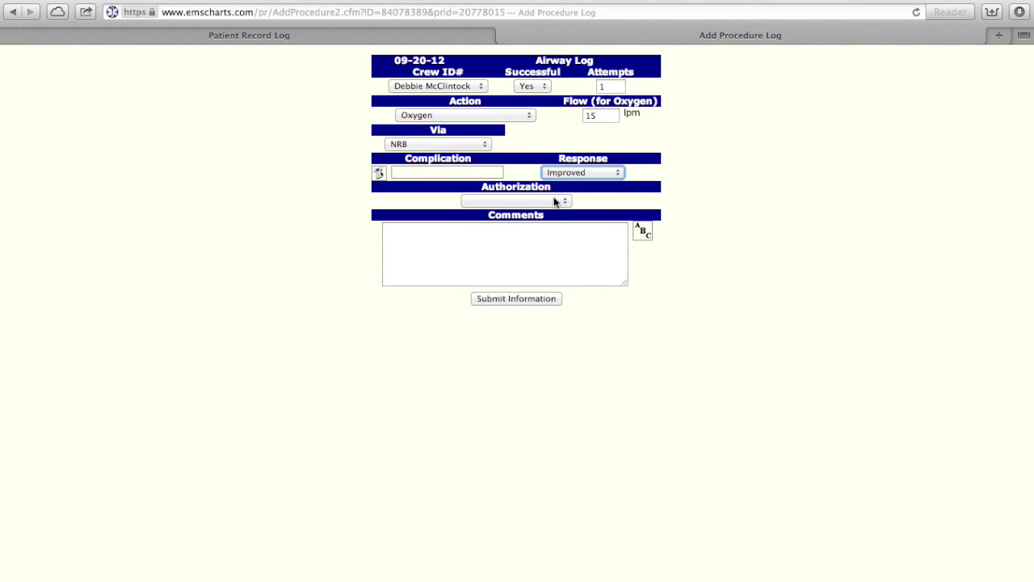
click(554, 199)
click(548, 213)
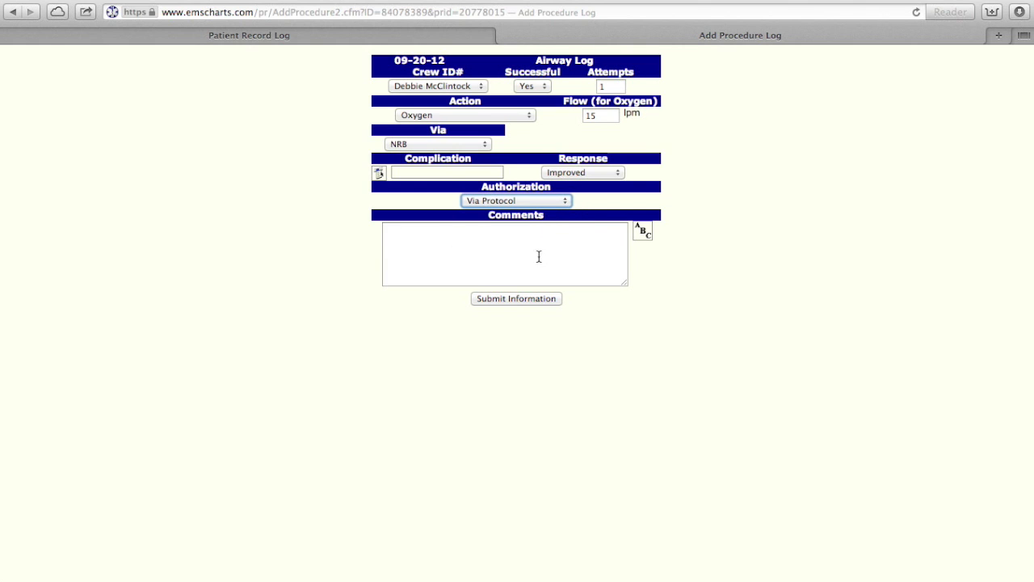
click(526, 300)
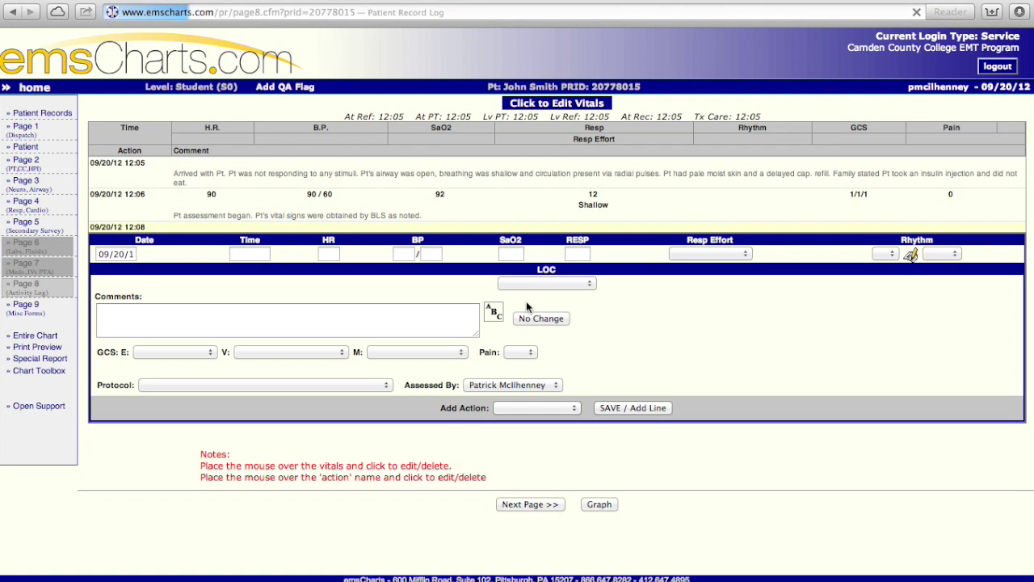
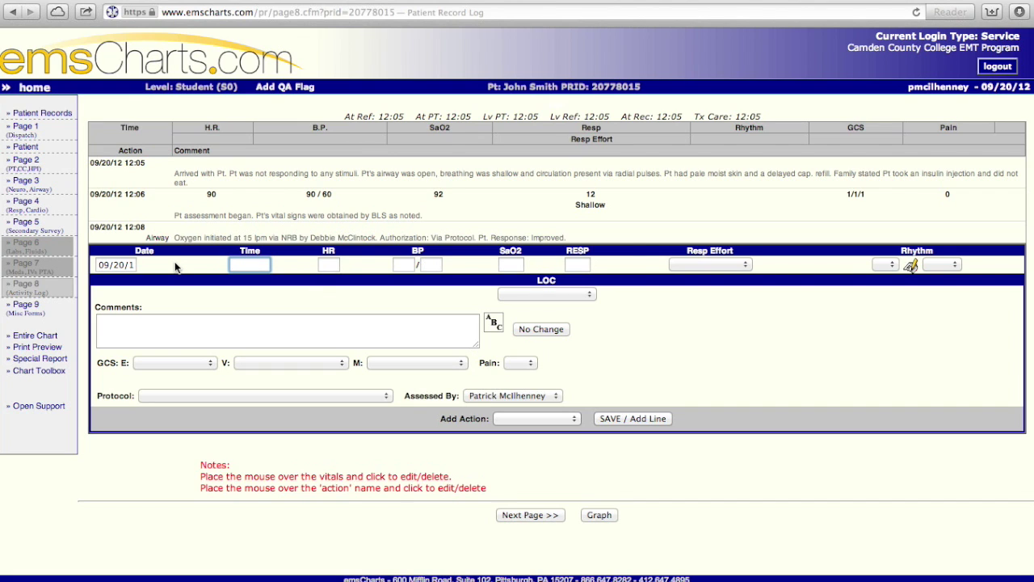
- Save a 12:10 log line with the comment "HPI, SAMPLE and OPQRST obtained from family."
text(1)
text(215)
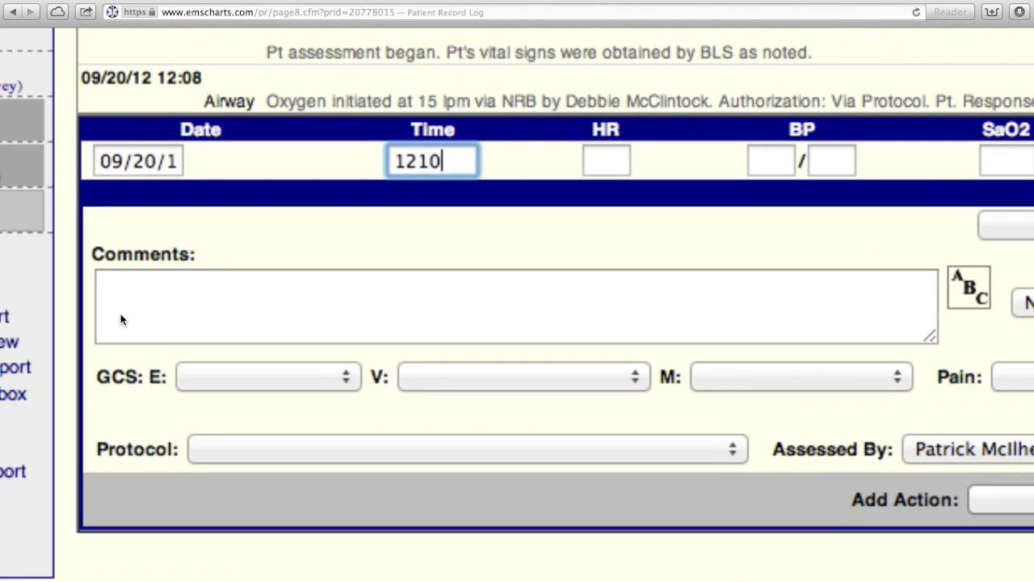
click(114, 333)
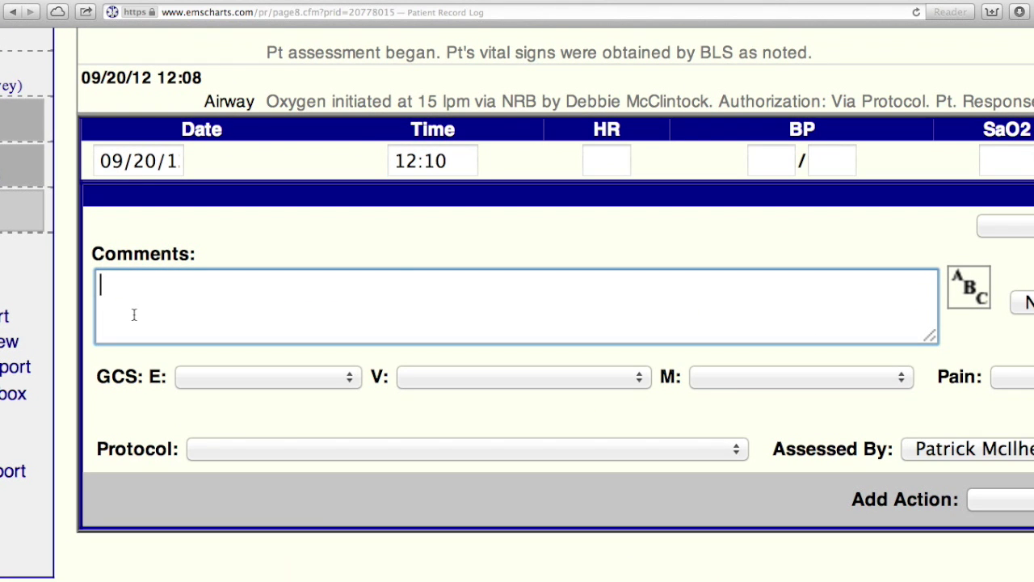
text(HPI,)
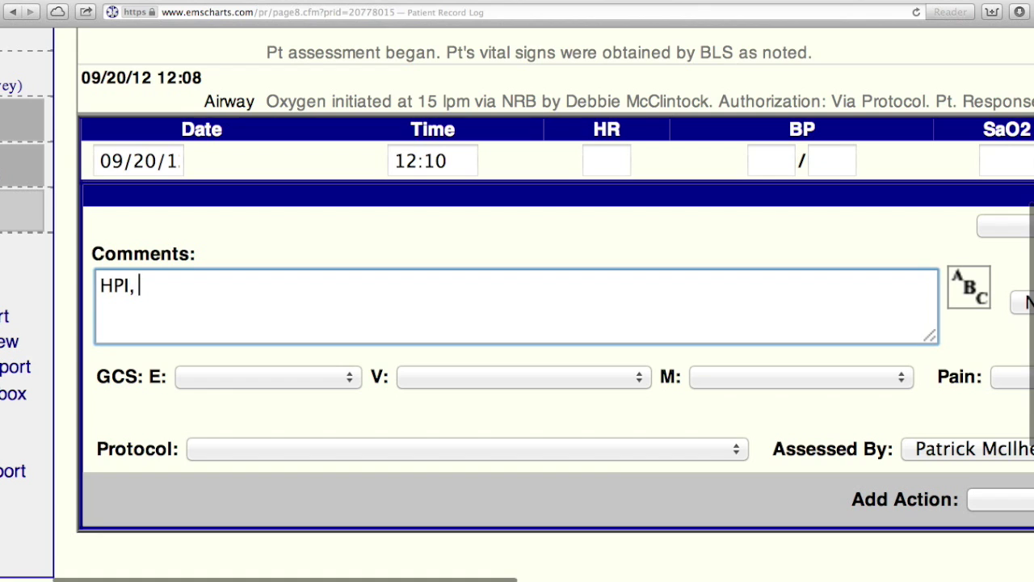
text( SAMPLE and OPQ)
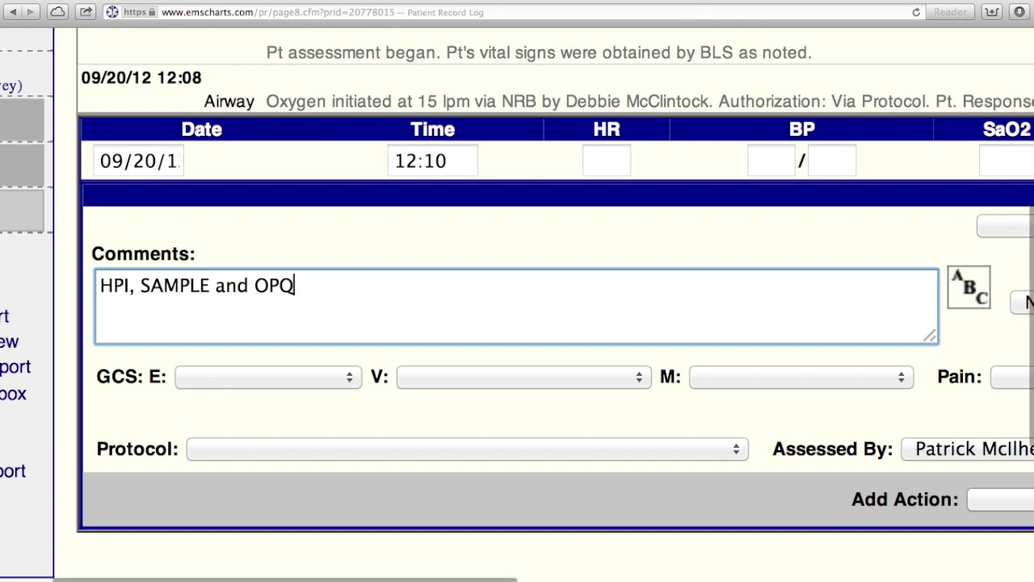
text(RST ob)
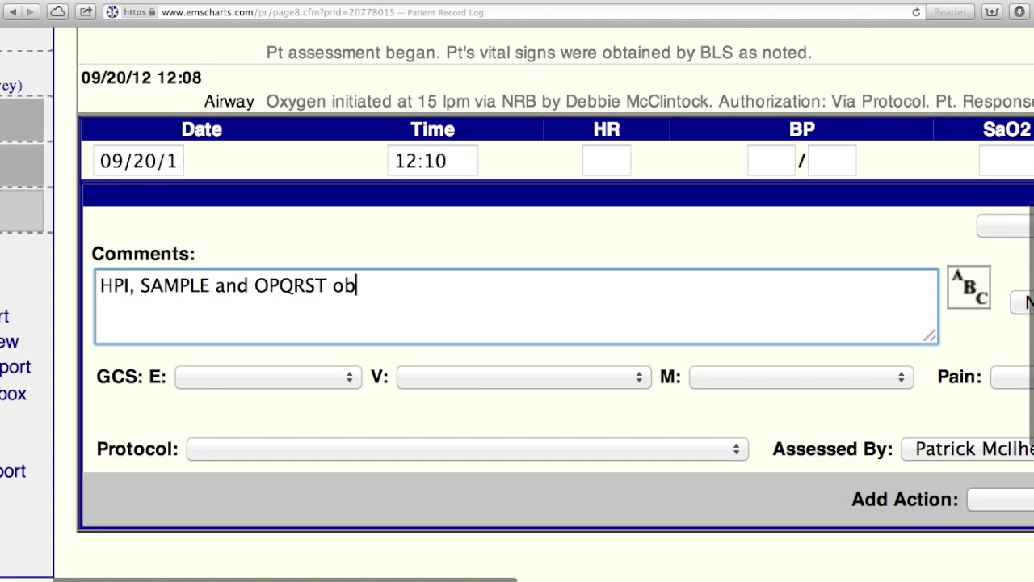
text(tained )
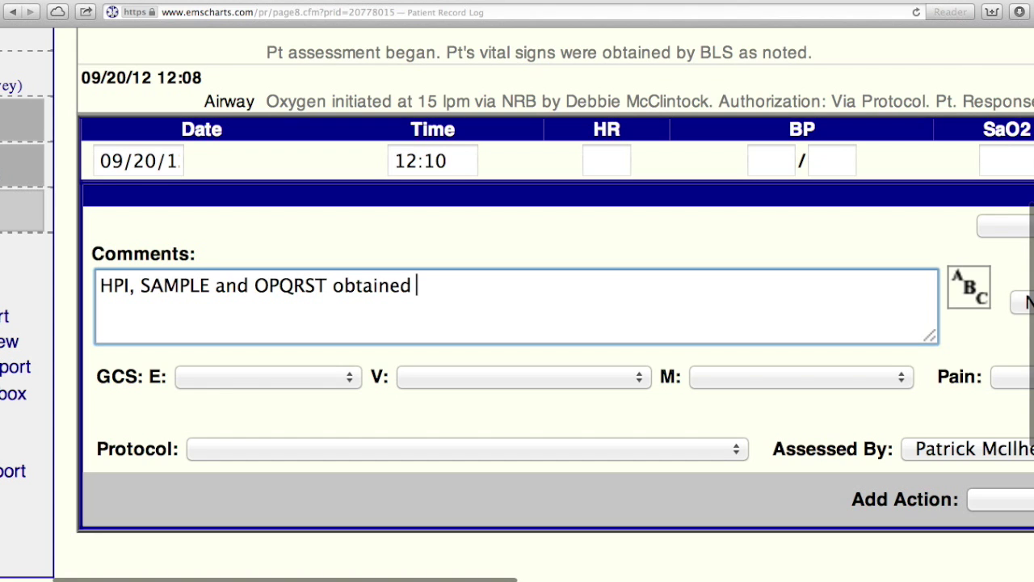
text(from family.)
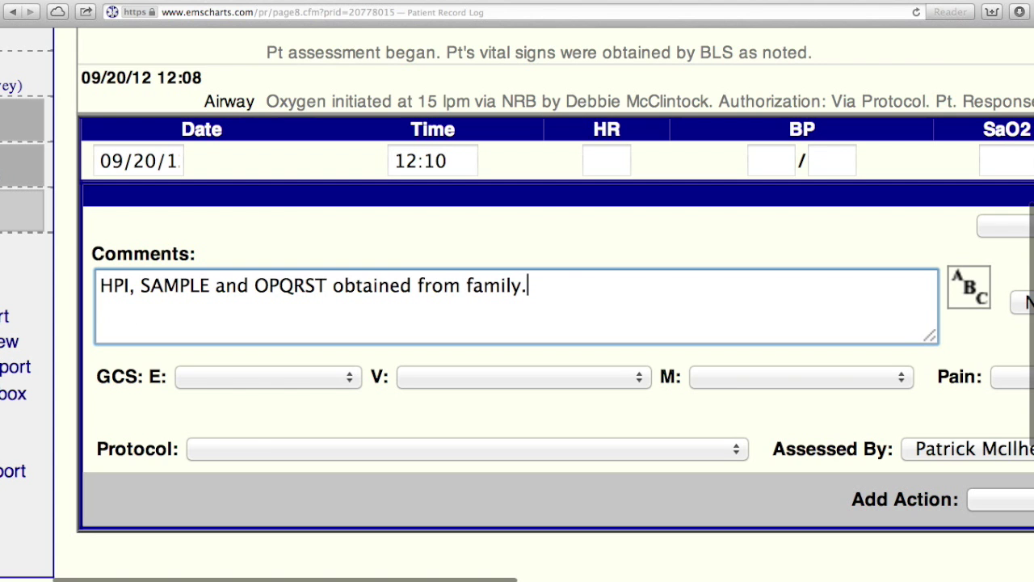
scroll(751, 444, right, 5)
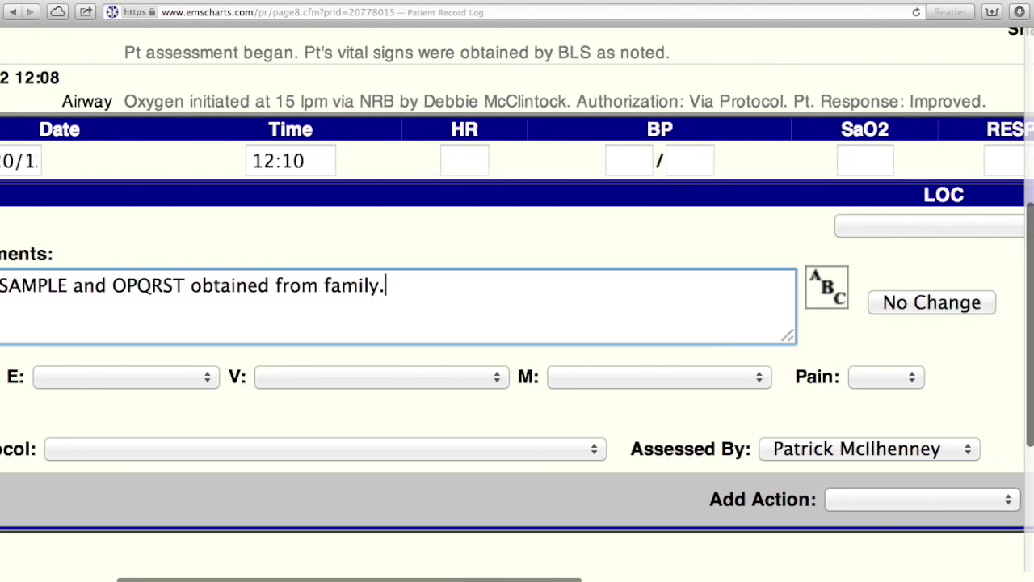
scroll(517, 323, right, 9)
click(926, 500)
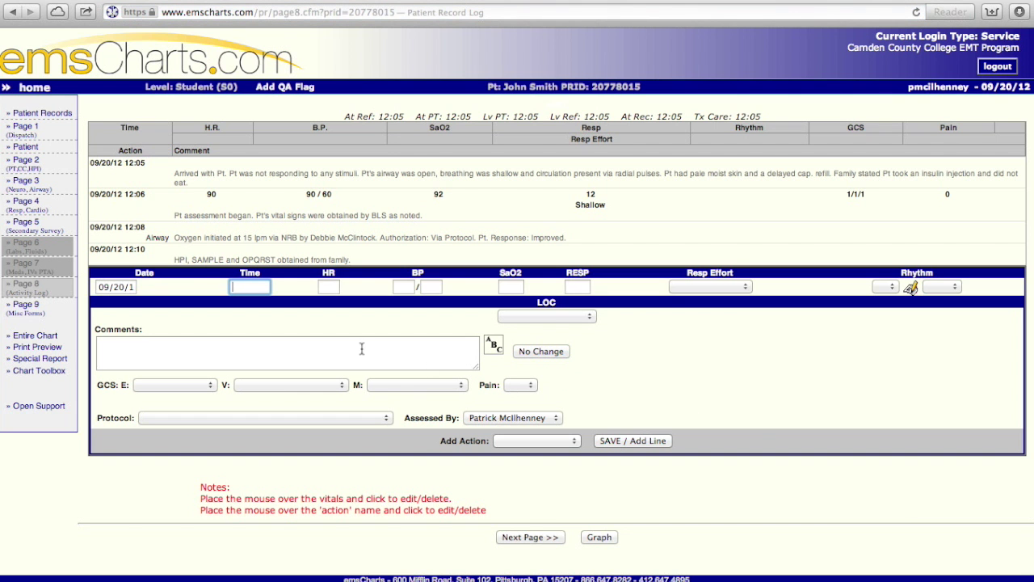
- Save a 12:15 log line with the comment "ALS arrived and were briefed of Pt's condition. Both ALS and BLS continued Pt care."
scroll(247, 288, up, 5)
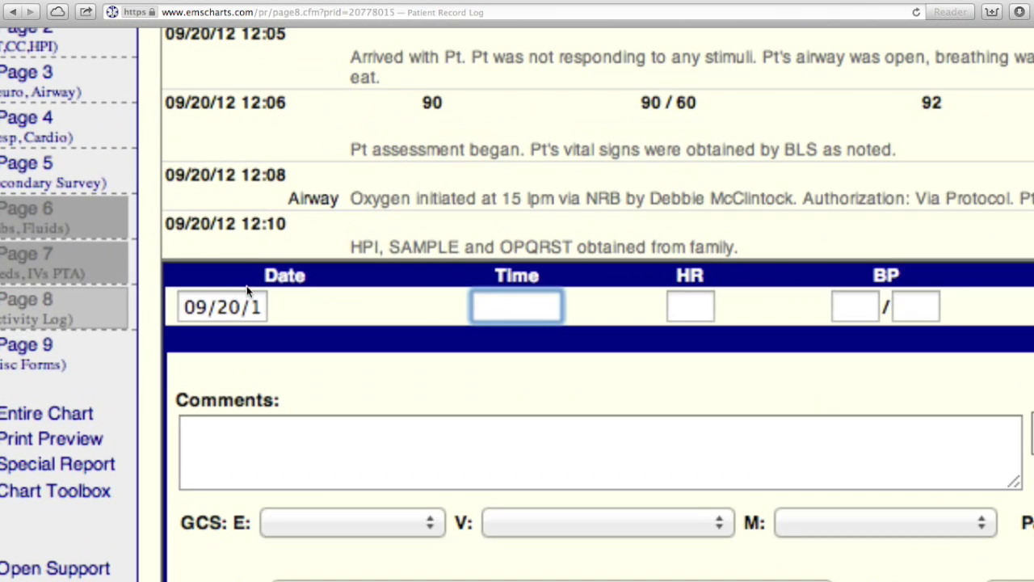
text(1215)
scroll(319, 331, down, 5)
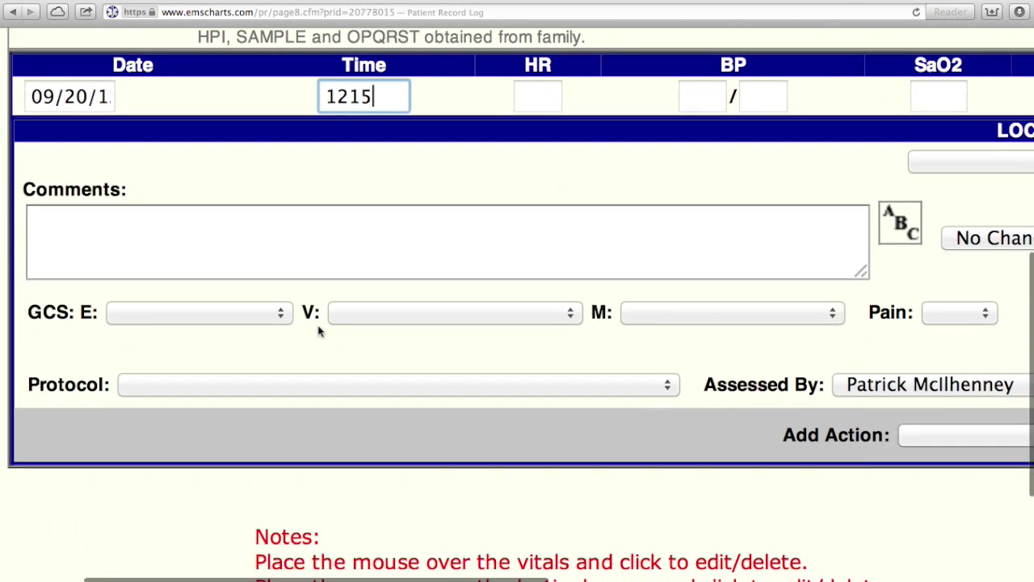
click(324, 265)
text(A)
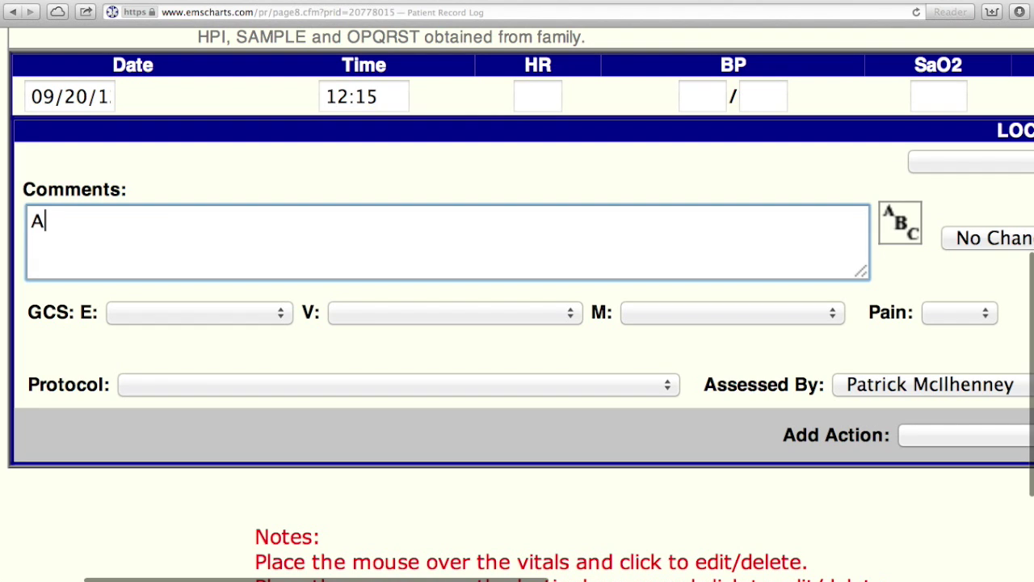
text(LS arrived and)
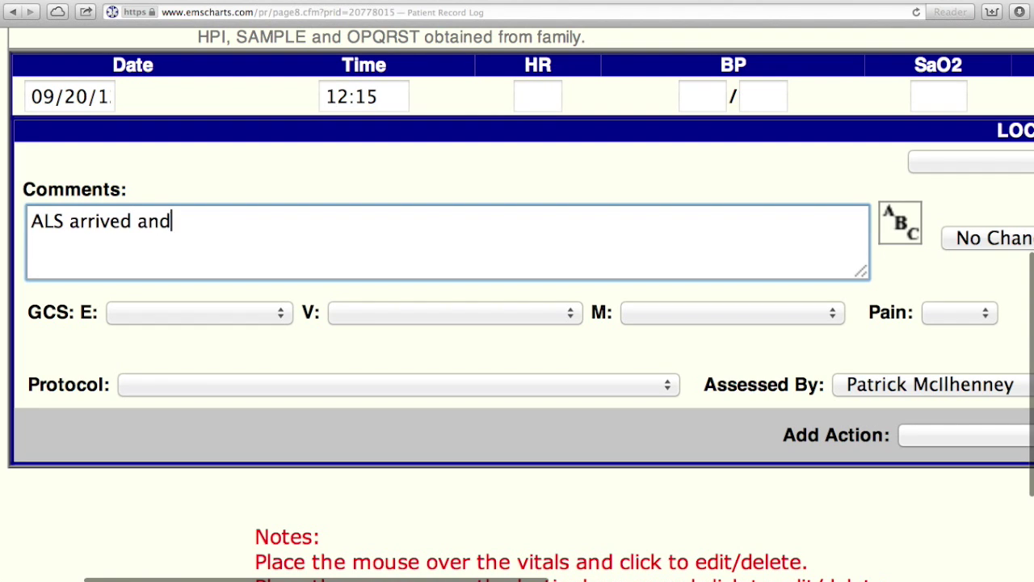
text( were briefed )
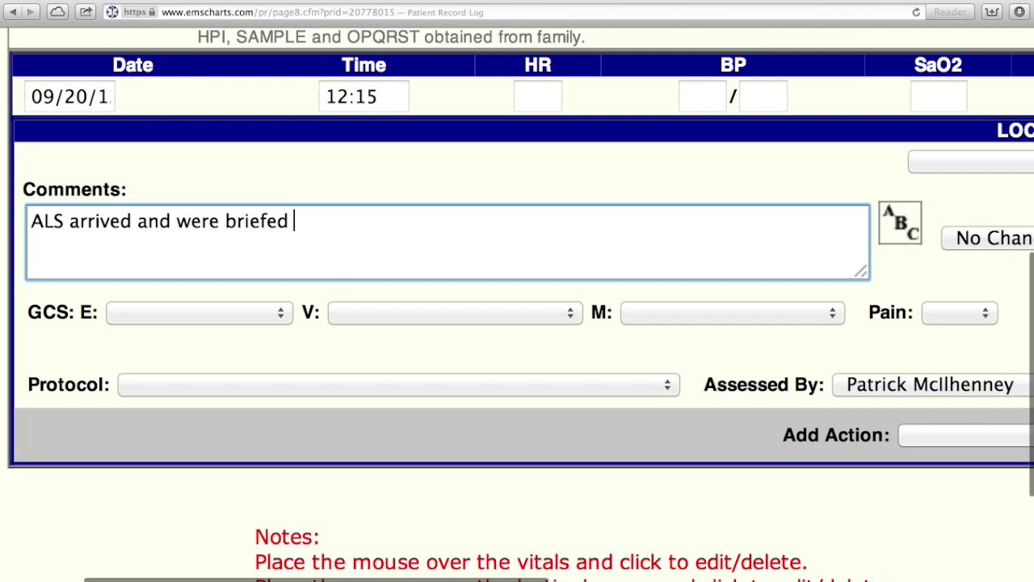
text(of Pt's cond)
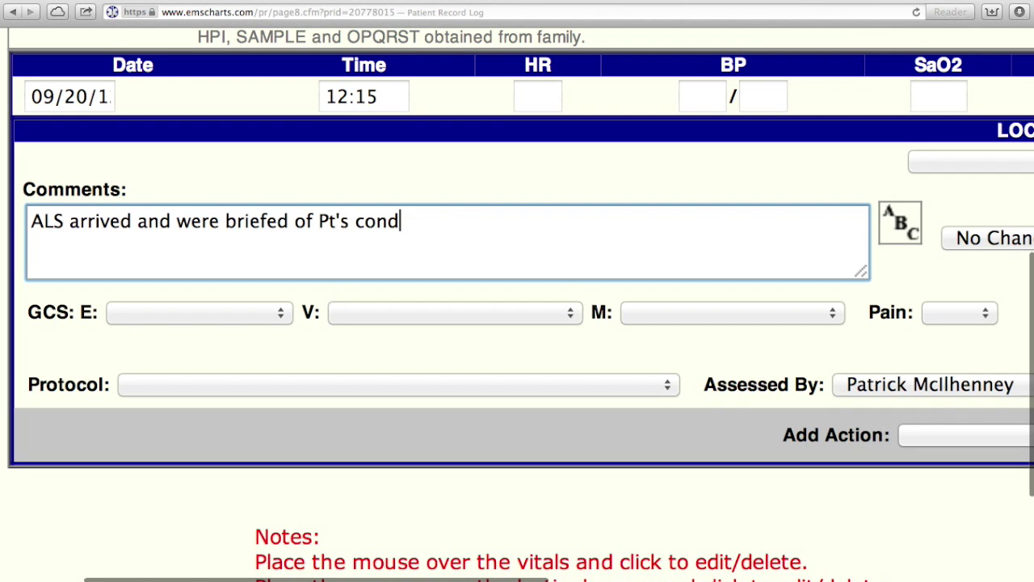
text(ition.  Bot)
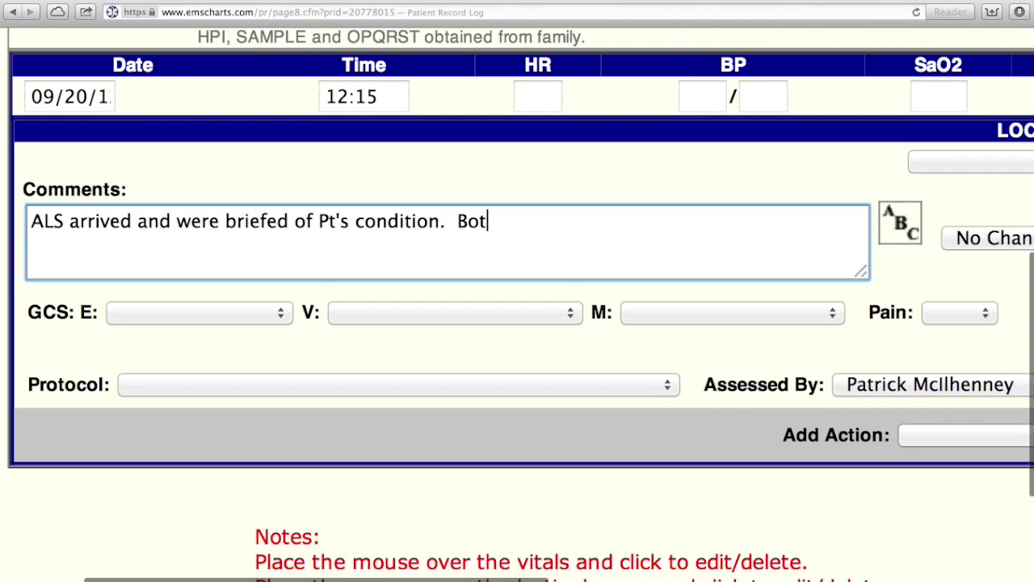
text(h ALS and BLS )
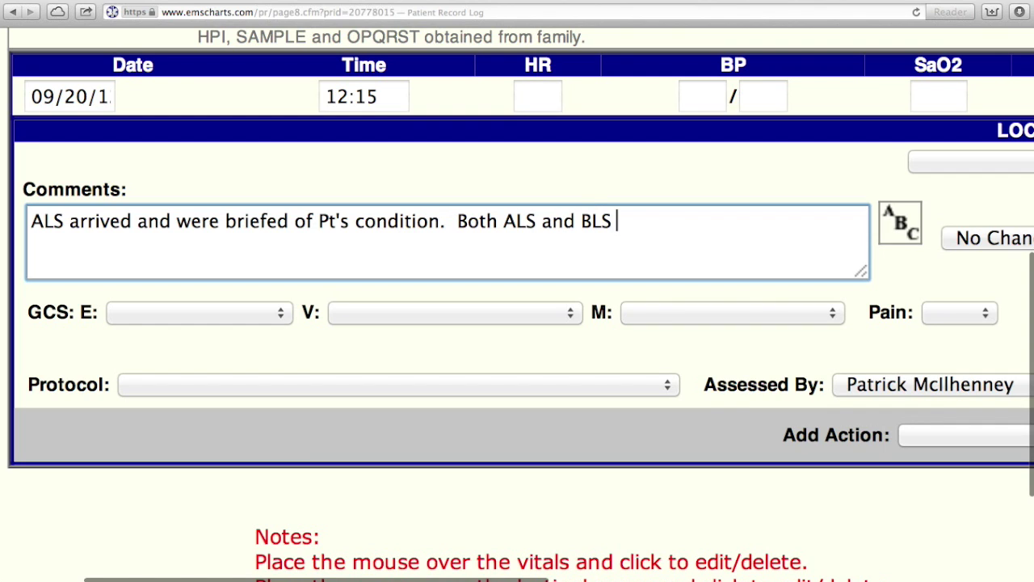
text(continued Pt care.)
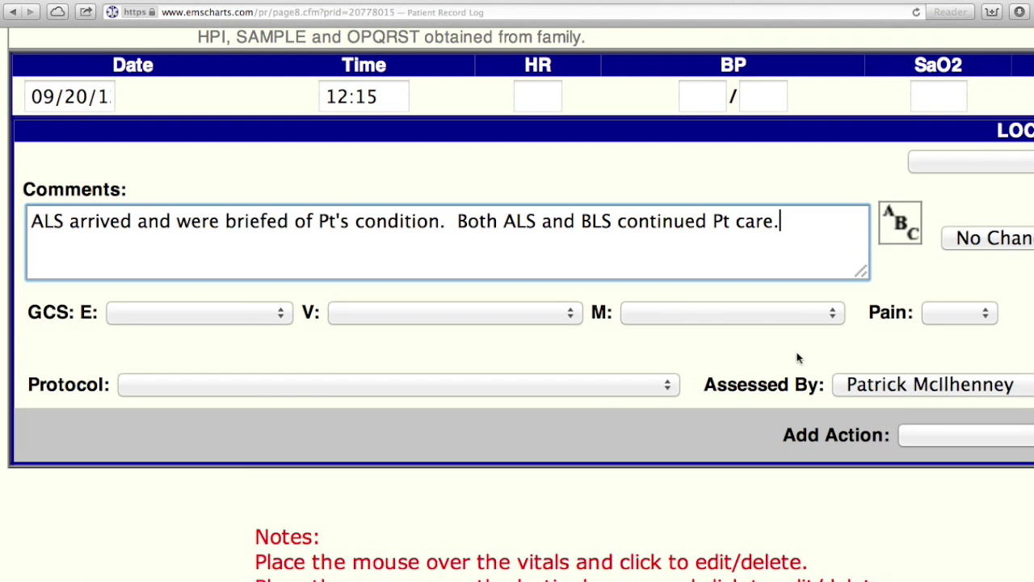
scroll(808, 358, right, 5)
click(856, 434)
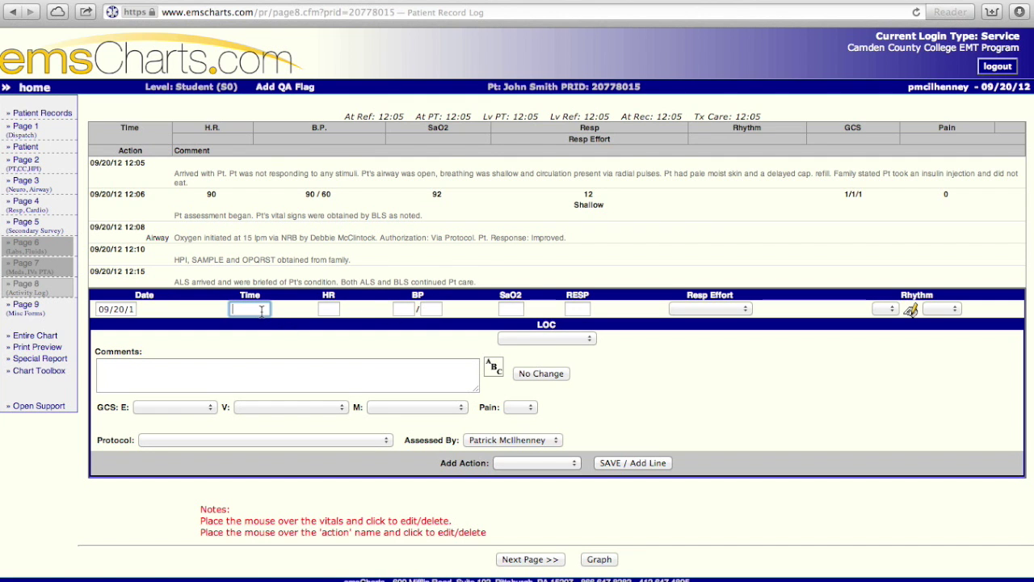
- Fill in a new log line for 12:20 with the comment "Pt's mental status began to improve."
scroll(261, 311, up, 5)
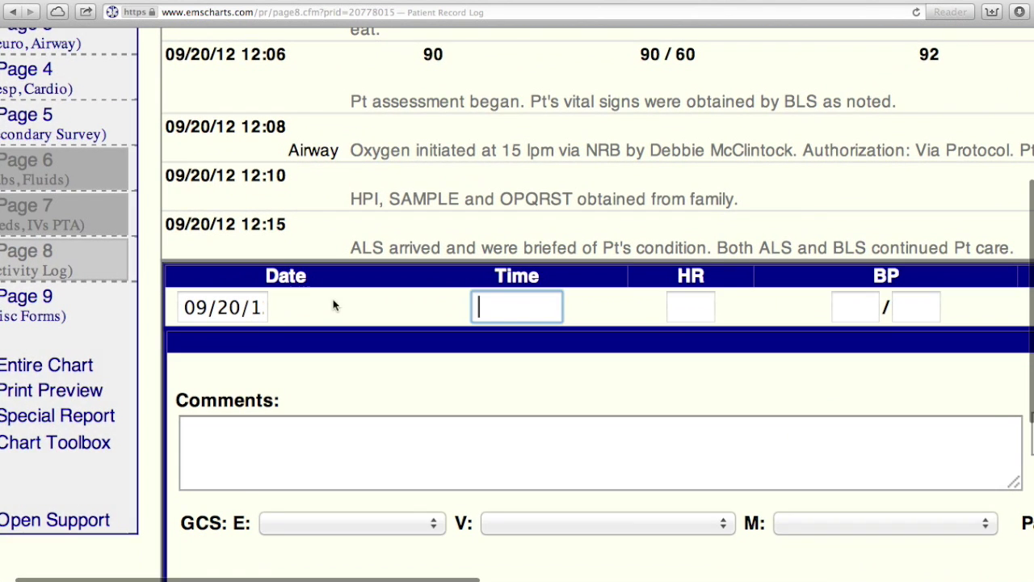
scroll(341, 299, right, 2)
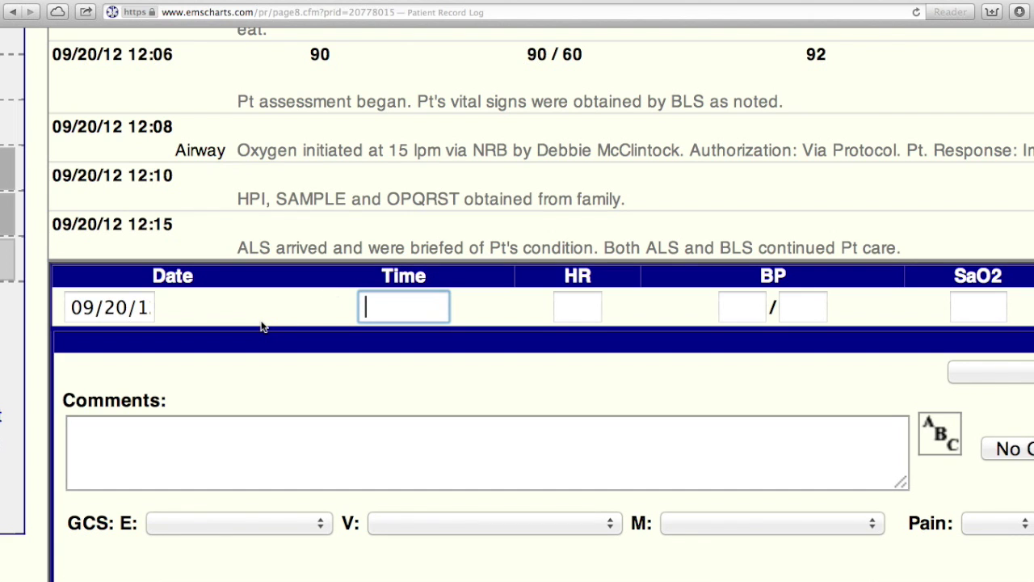
text(1220)
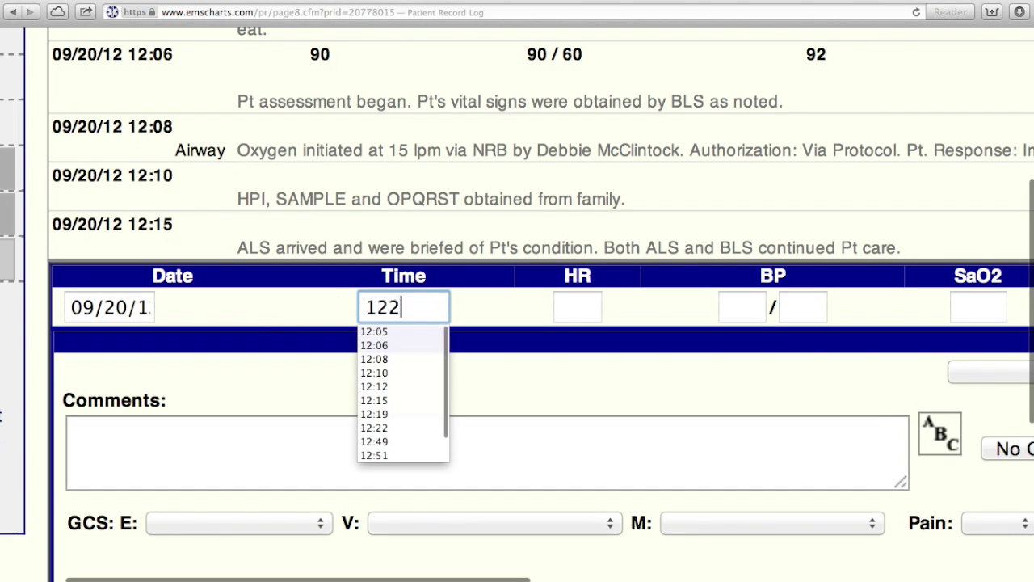
click(260, 444)
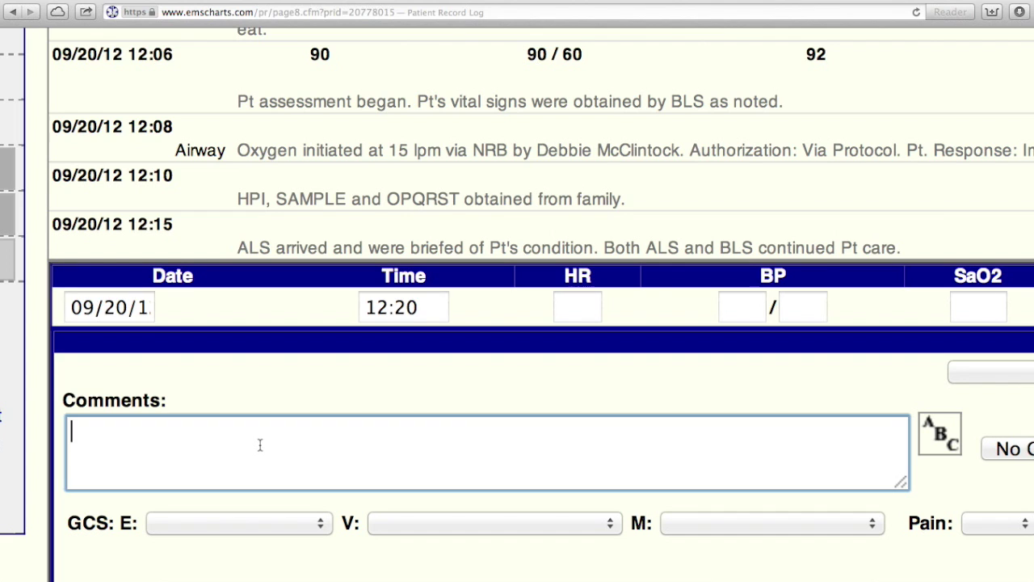
text(Pt's mental status began to improve.)
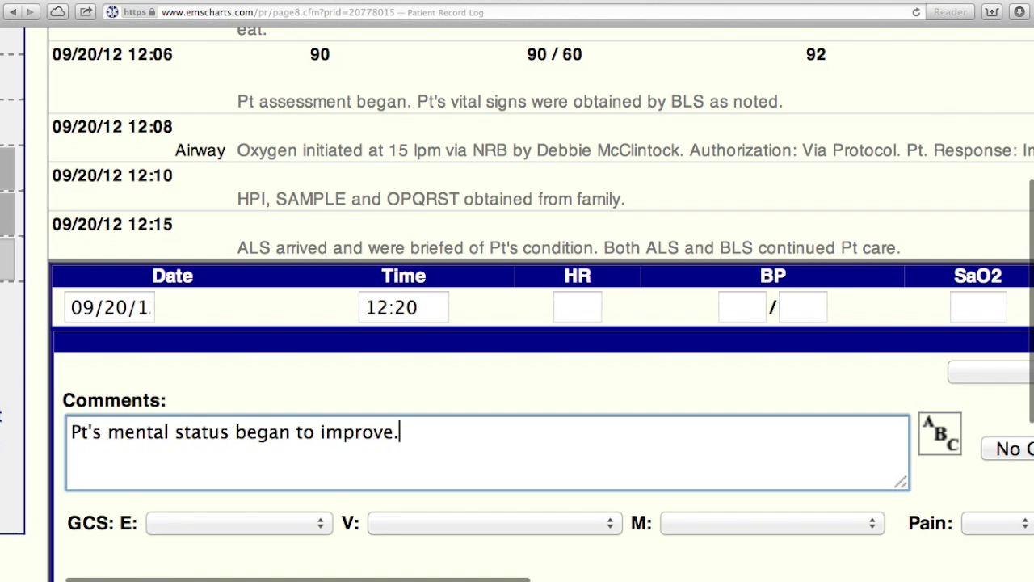
- Set the 12:20 line's GCS to 3:To Voice, 4:Confused and 5:Localizes Pain with pain 0, and save the line
scroll(310, 416, down, 5)
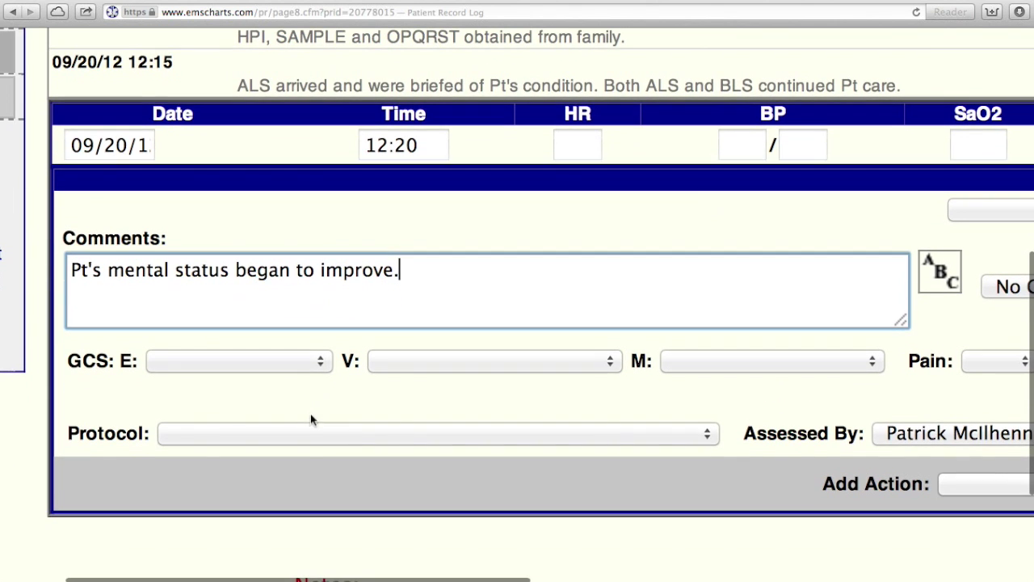
click(320, 361)
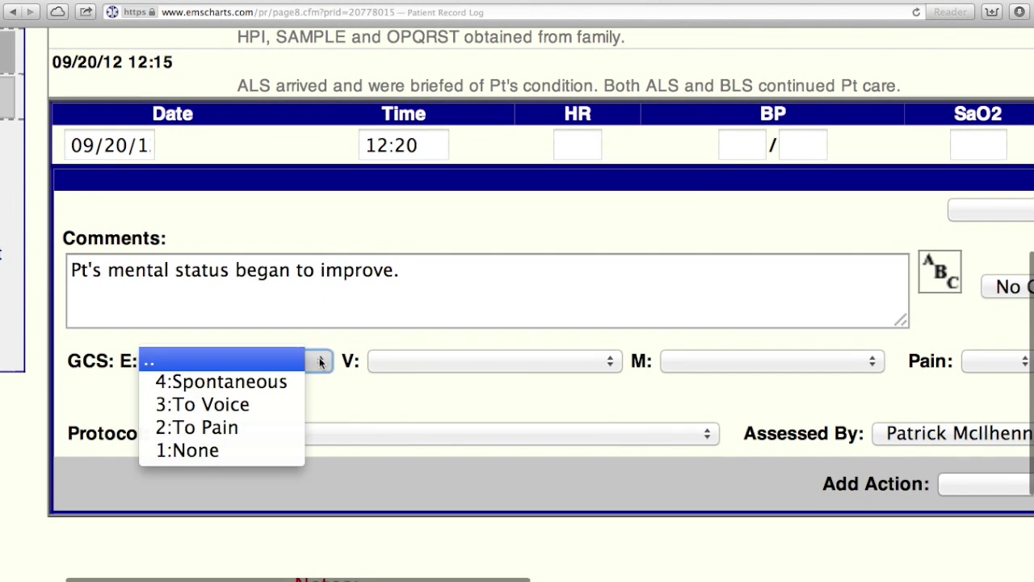
click(292, 414)
click(417, 357)
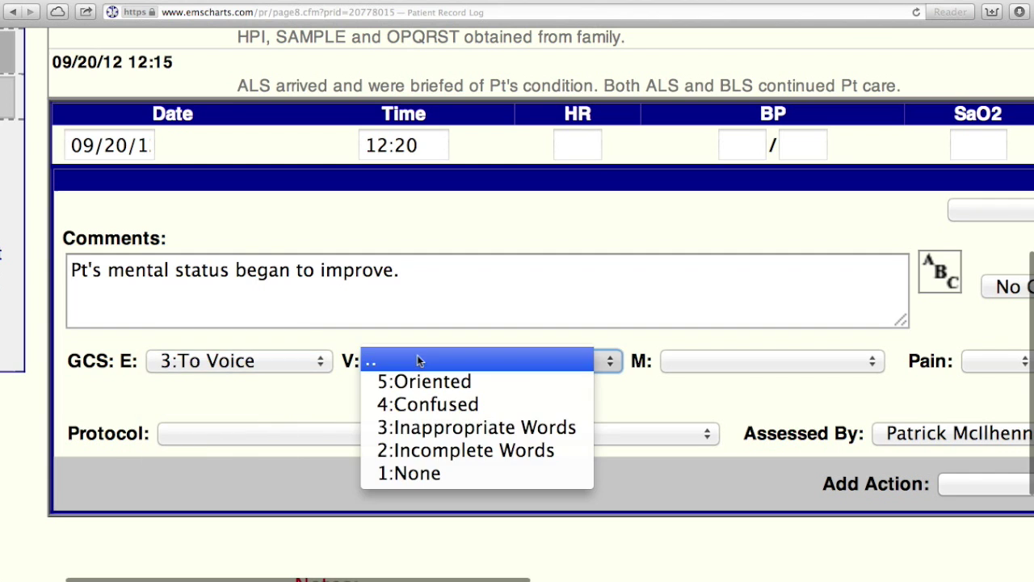
click(444, 406)
click(693, 361)
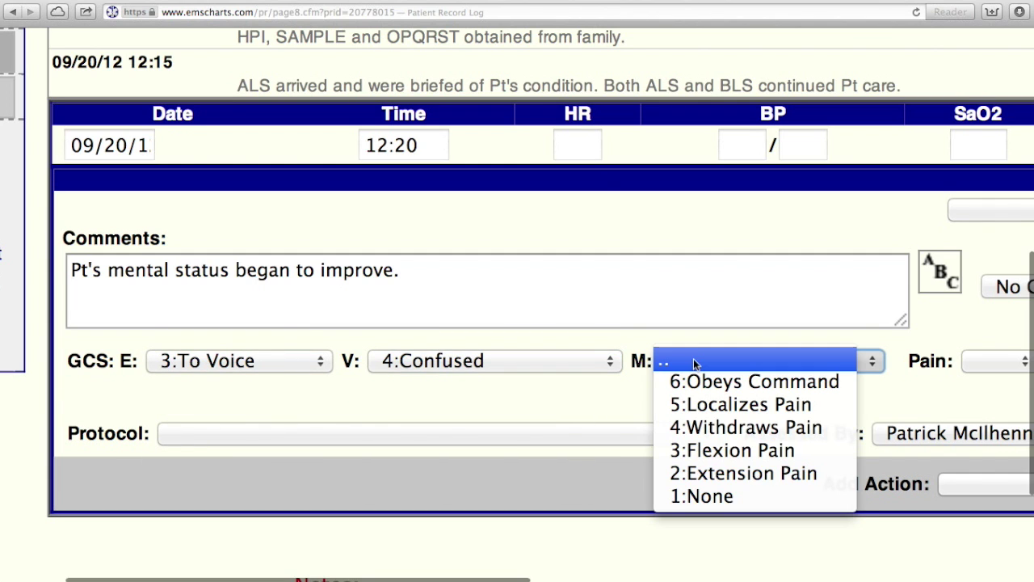
click(693, 404)
click(972, 357)
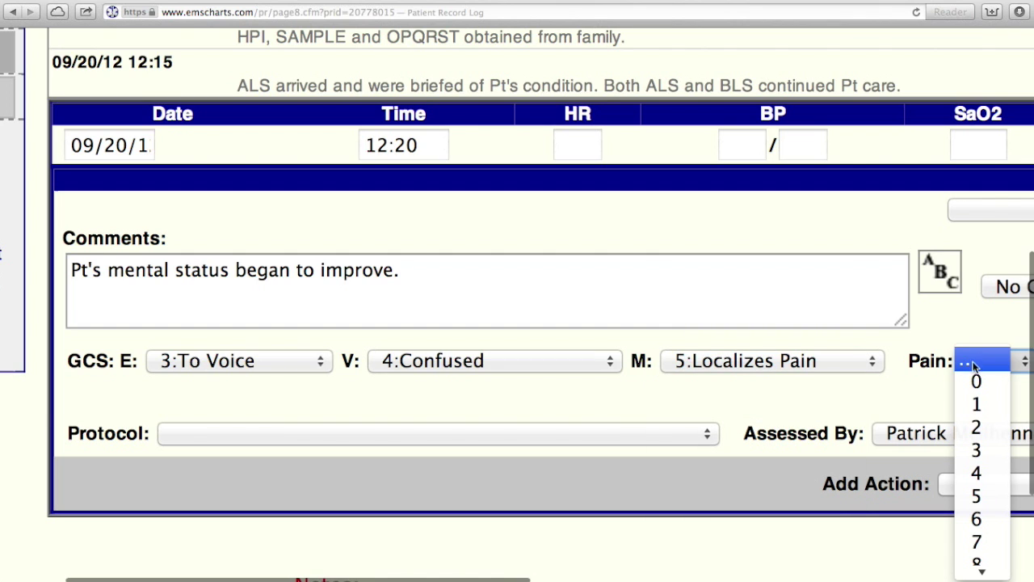
click(982, 388)
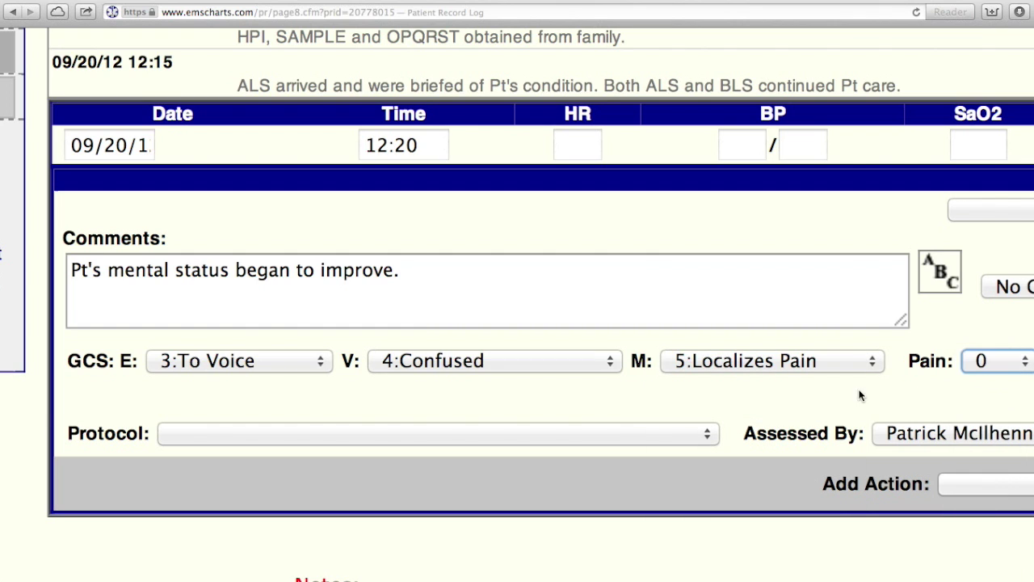
scroll(871, 409, right, 8)
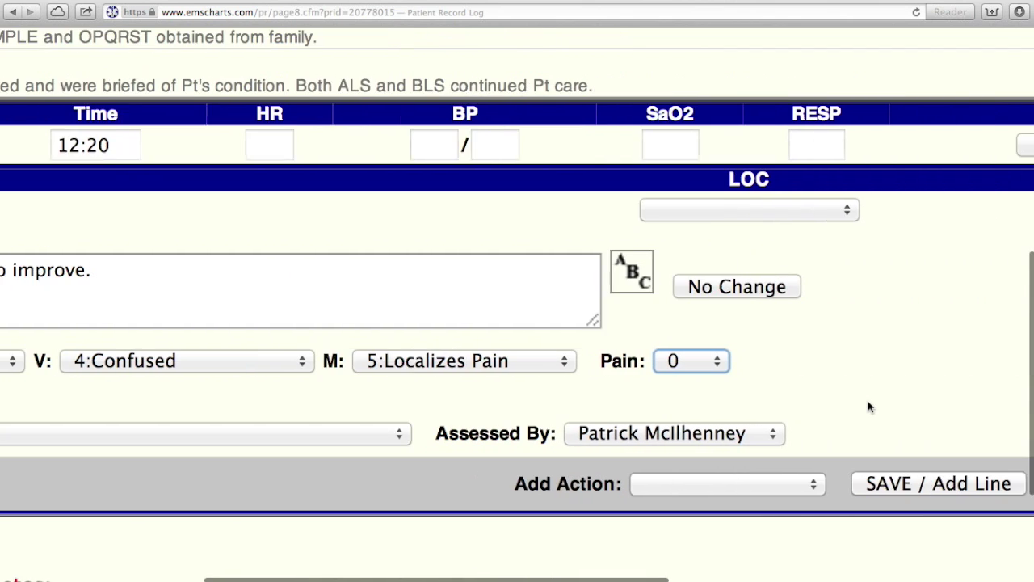
click(901, 485)
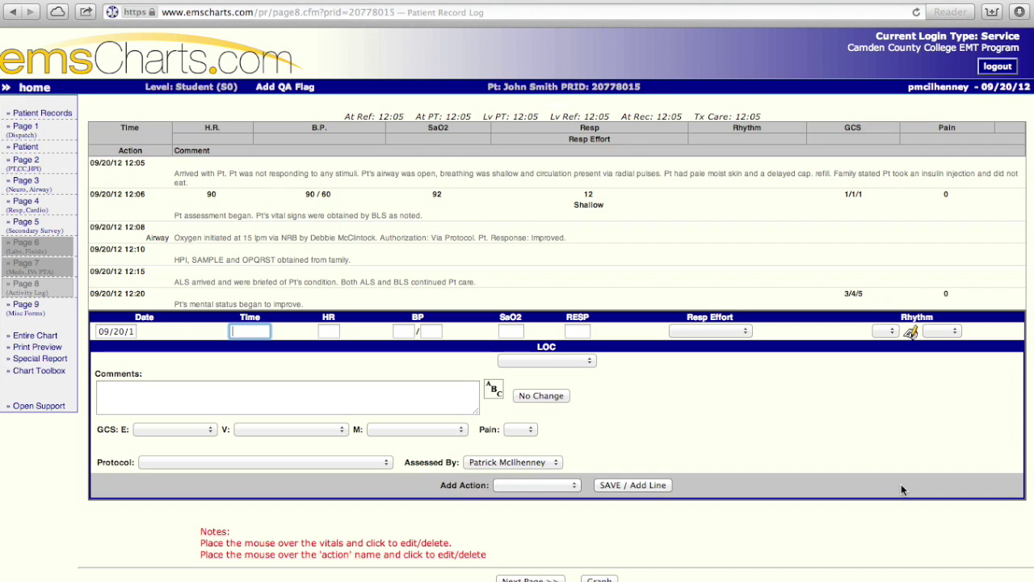
- Begin a new log line at 12:25 with a heart rate of 88 and a blood pressure of 104/64
scroll(231, 321, up, 5)
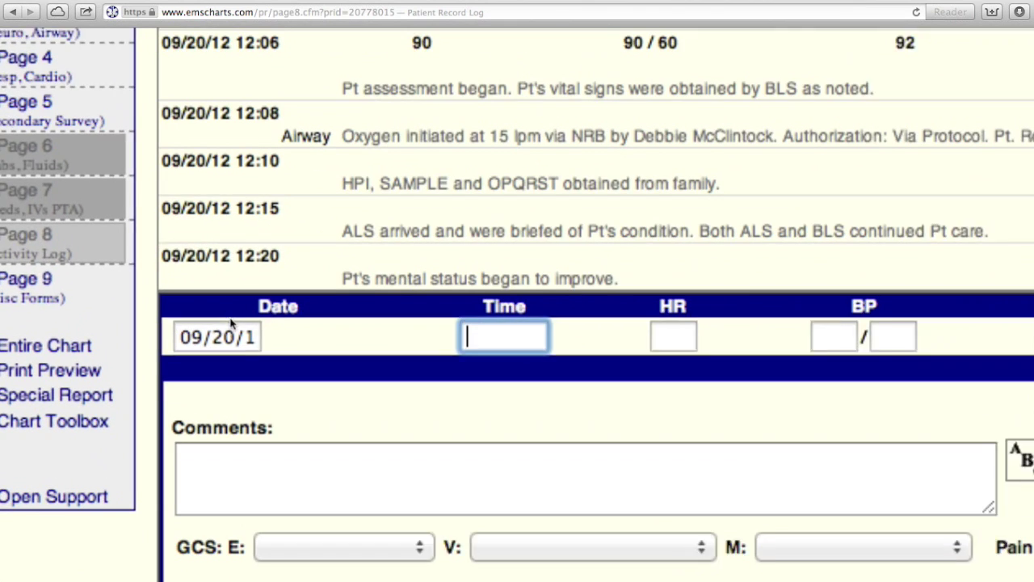
scroll(283, 345, right, 4)
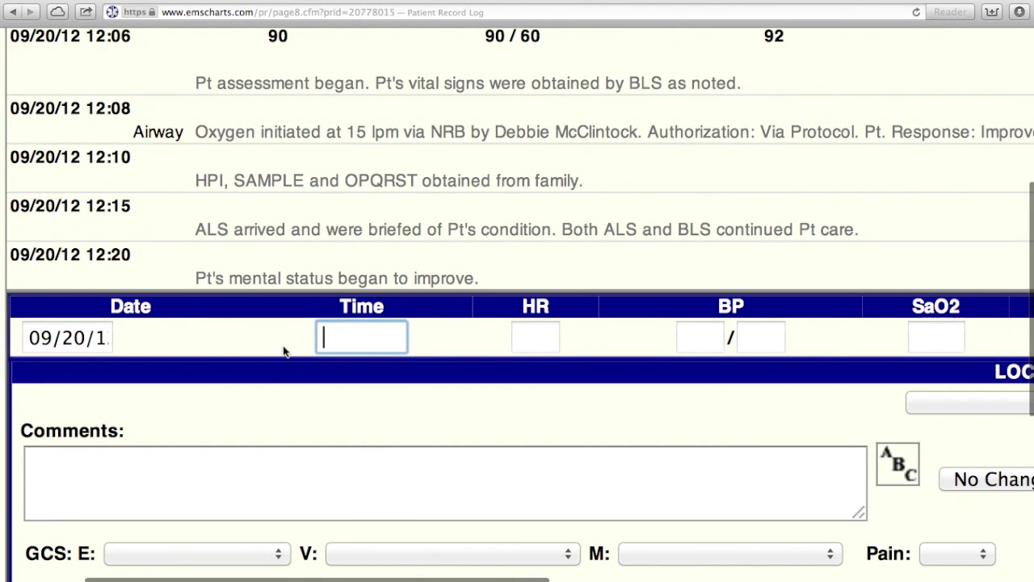
text(12)
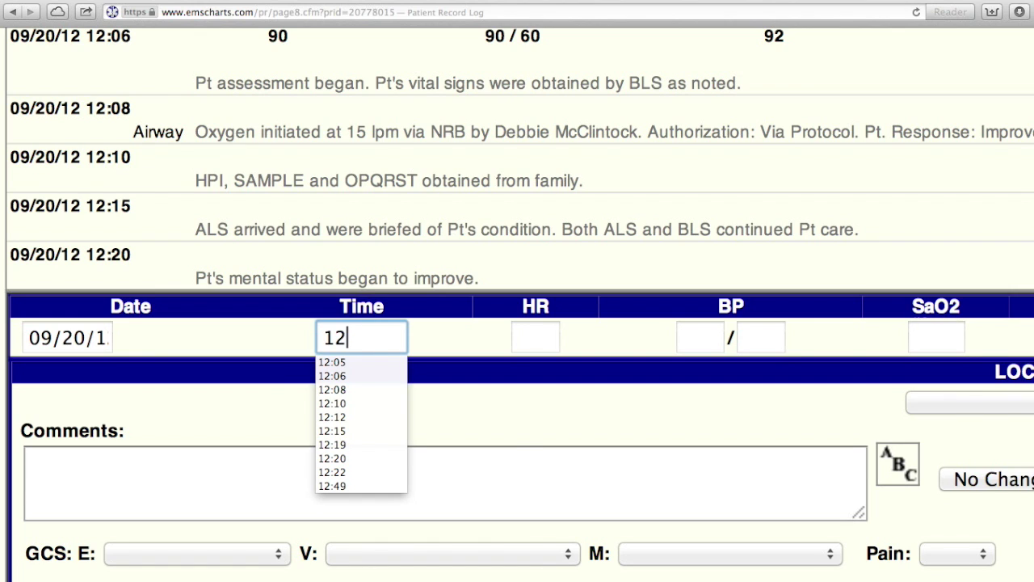
text(:25)
key(Tab)
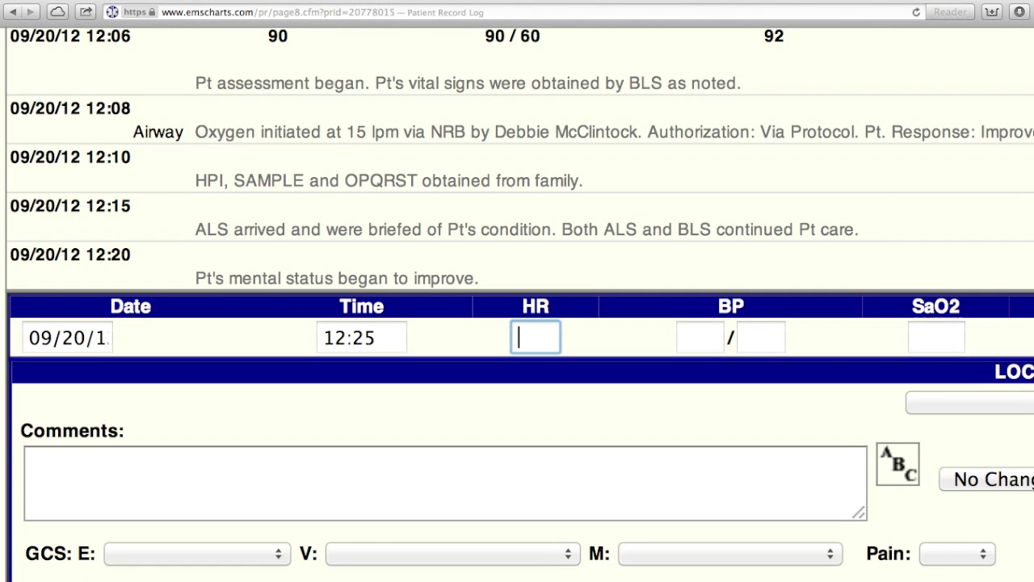
scroll(517, 323, right, 4)
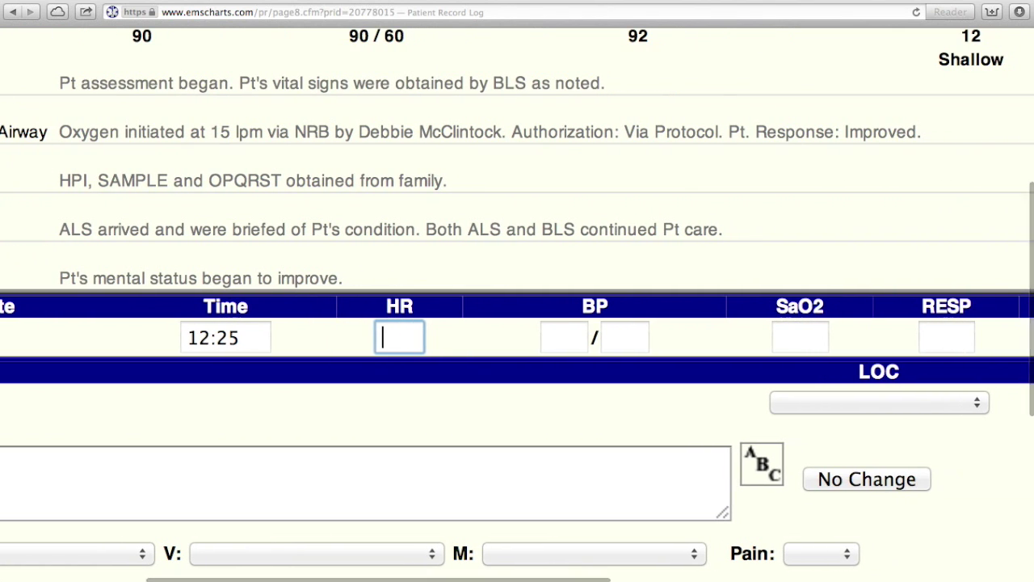
text(88)
key(Tab)
text(1)
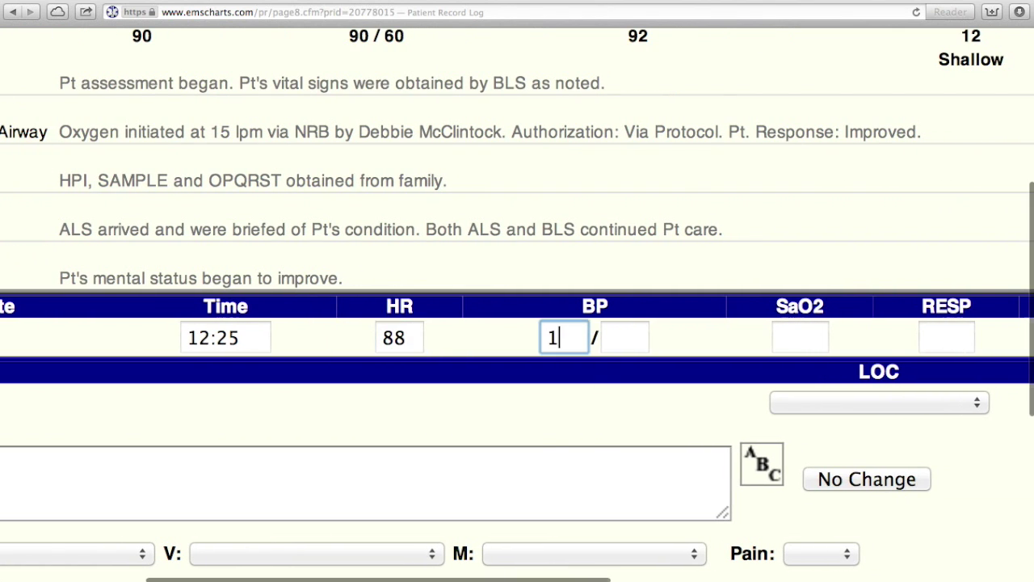
text(04)
key(Tab)
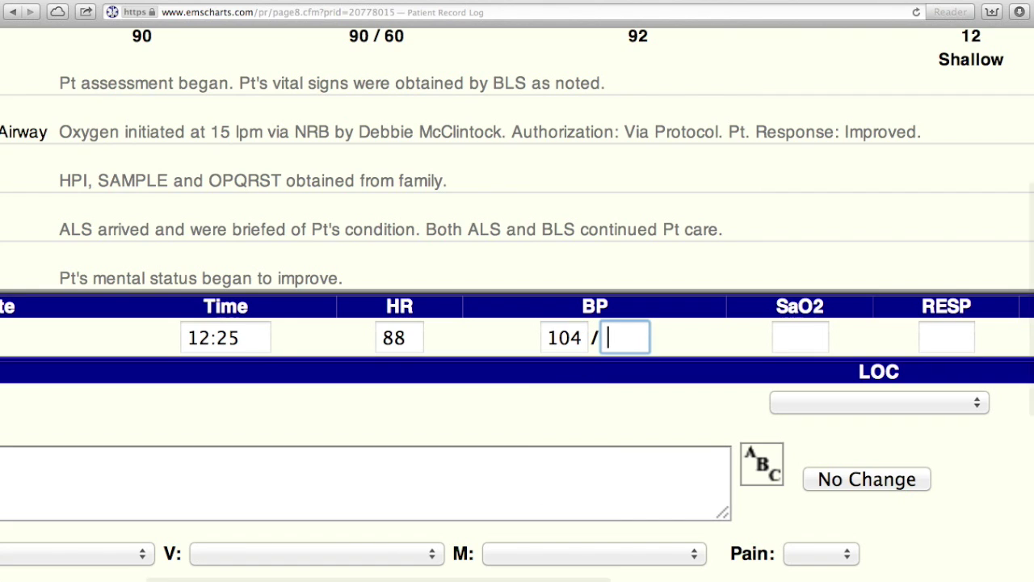
text(64)
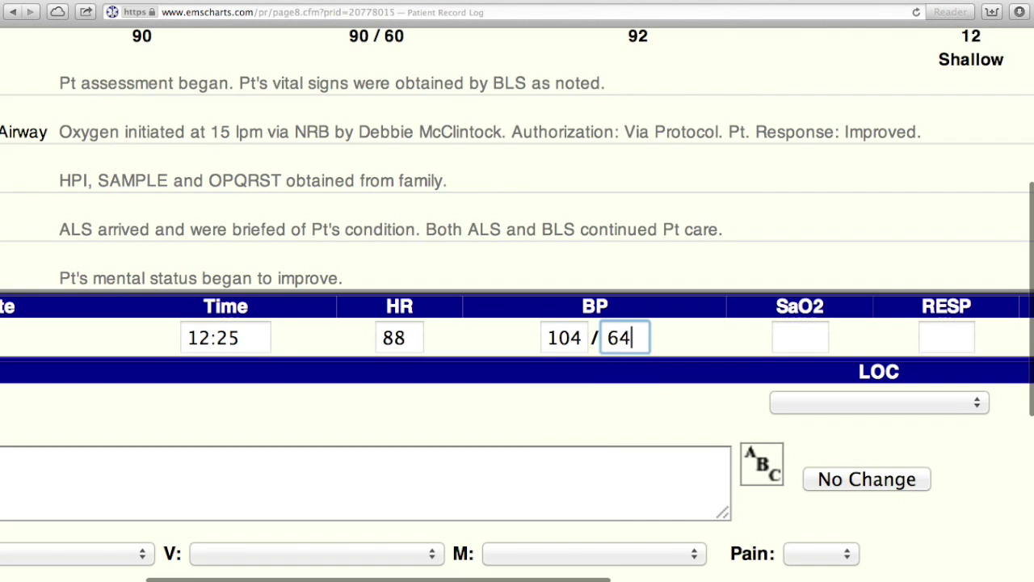
key(Tab)
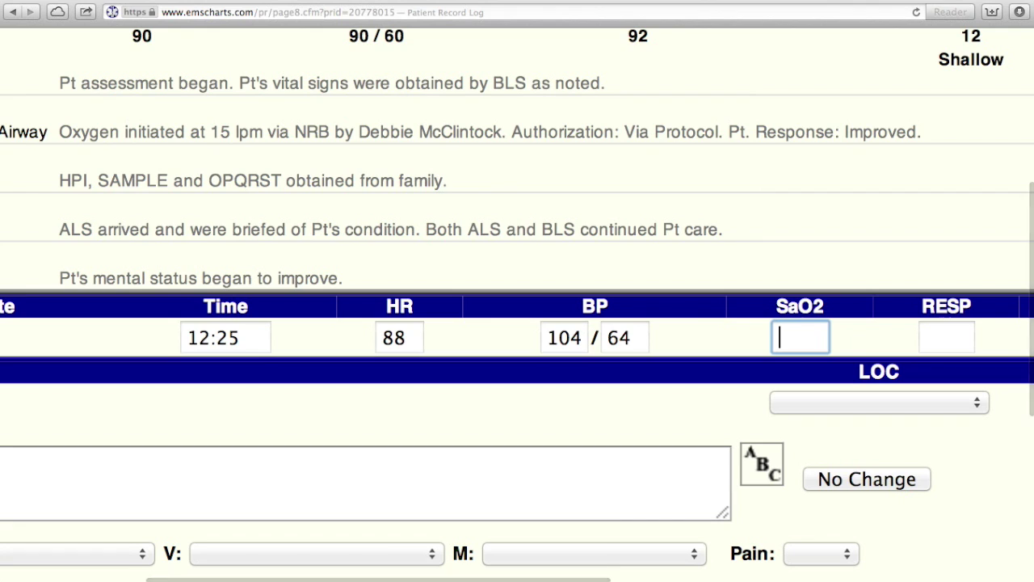
- Enter an SaO2 of 99 and respirations of 16 for the 12:25 line, and choose its respiratory effort
text(99)
key(Tab)
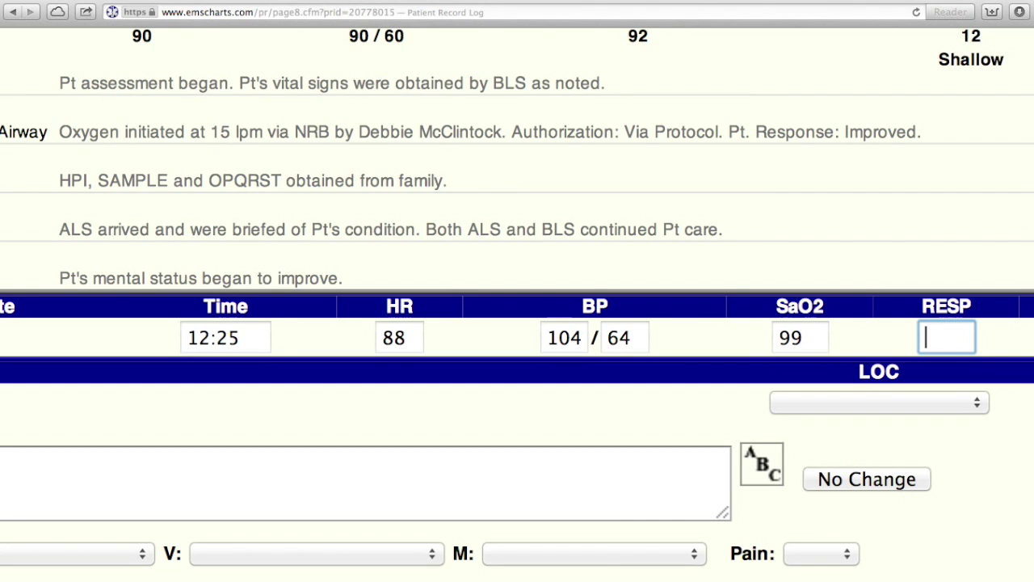
text(16)
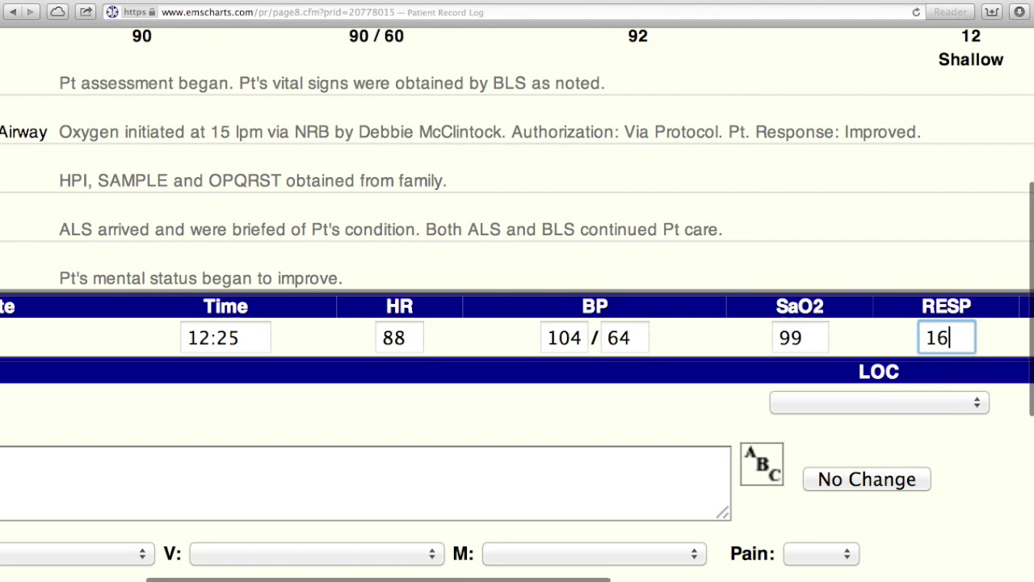
scroll(517, 305, right, 5)
scroll(806, 231, right, 4)
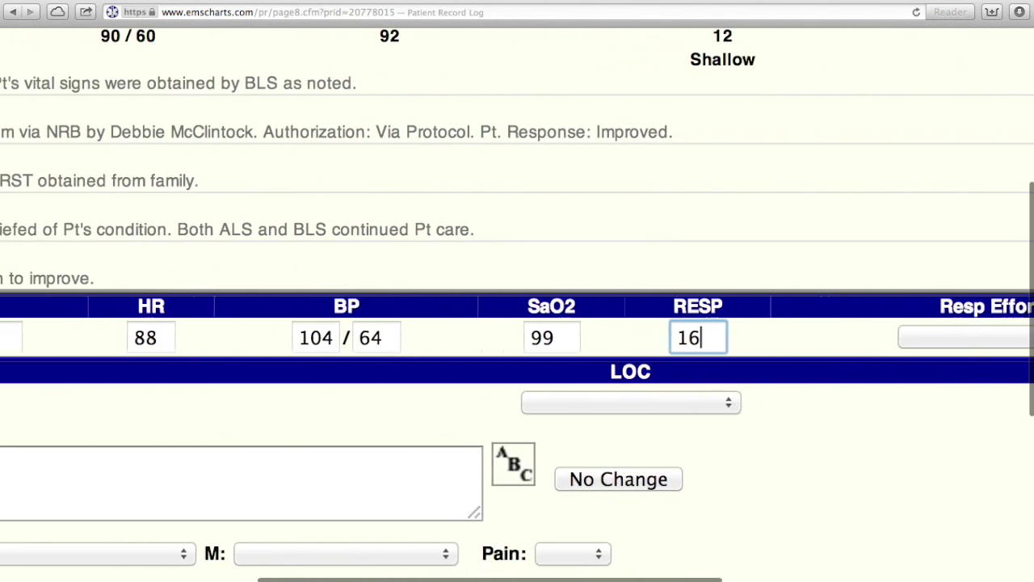
click(870, 337)
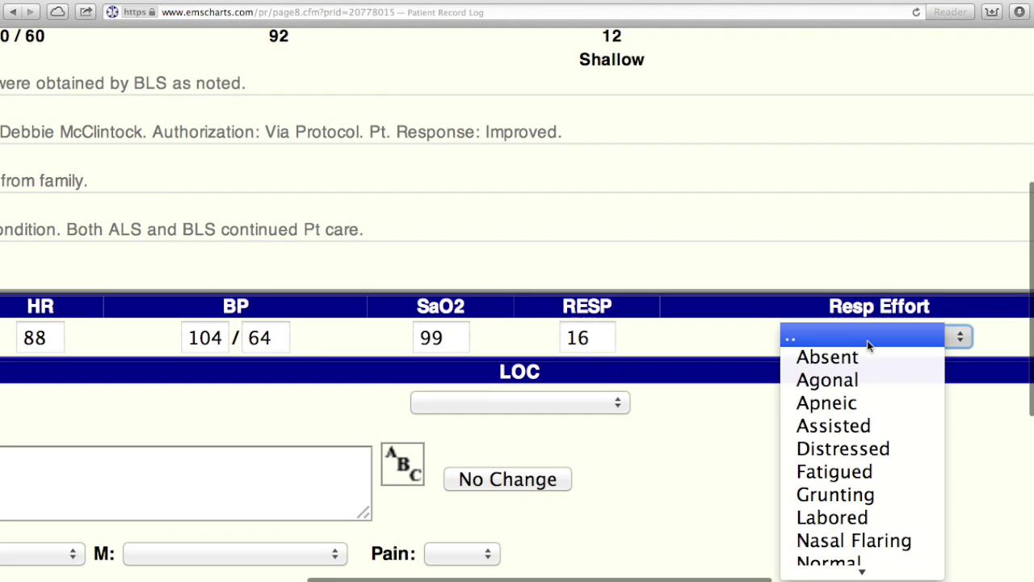
click(887, 491)
- Set the level of consciousness for the 12:25 log line to Alert
scroll(691, 451, left, 2)
scroll(691, 451, left, 8)
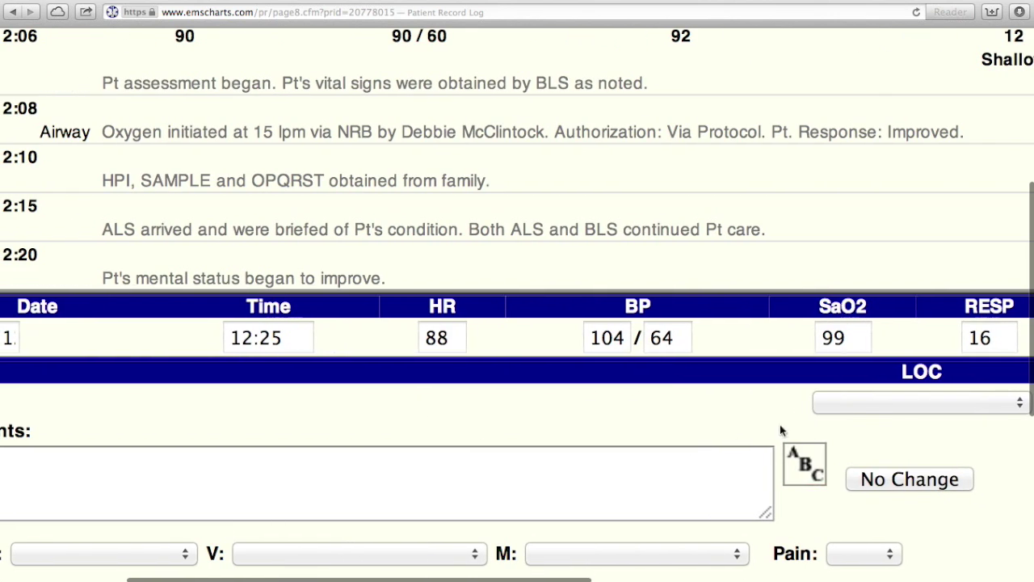
click(865, 404)
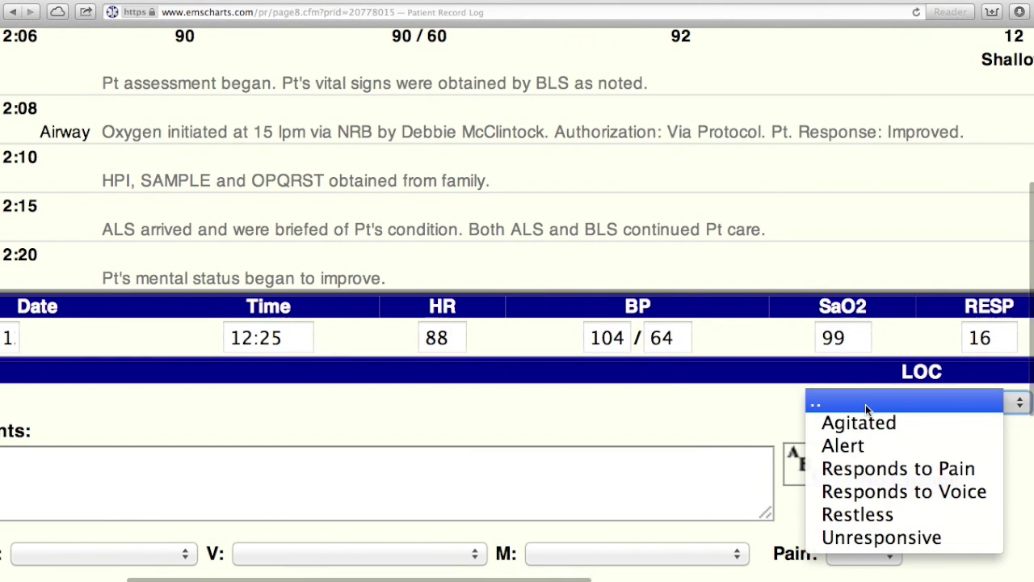
click(865, 447)
- Enter the comment "Vital signs repeated by ALS. Pt loaded into the ambulance, secured to the stretcher and prepared for transport. Pt's mental status continued to improve."
scroll(542, 401, left, 6)
scroll(542, 401, right, 3)
scroll(542, 402, down, 6)
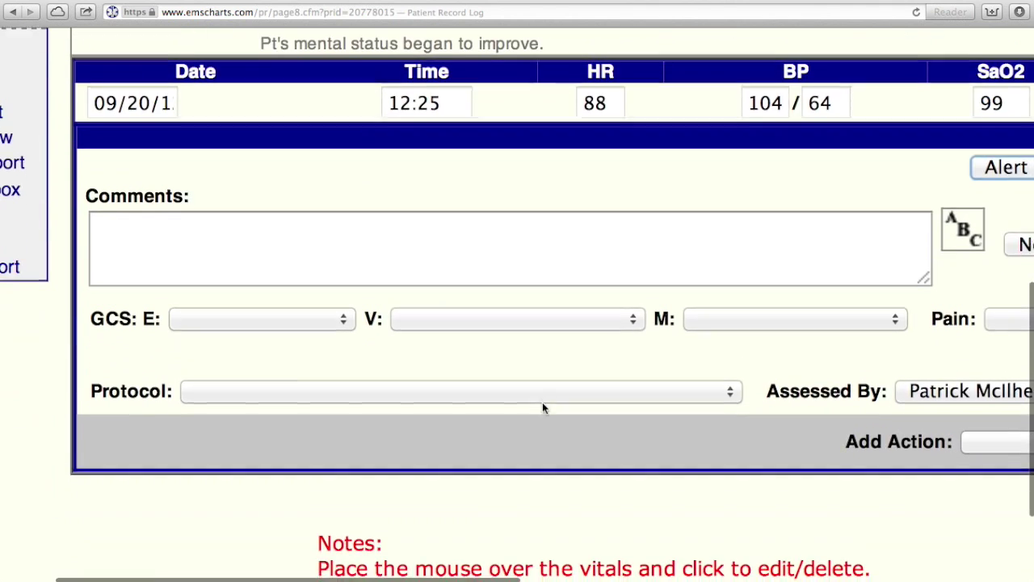
click(463, 252)
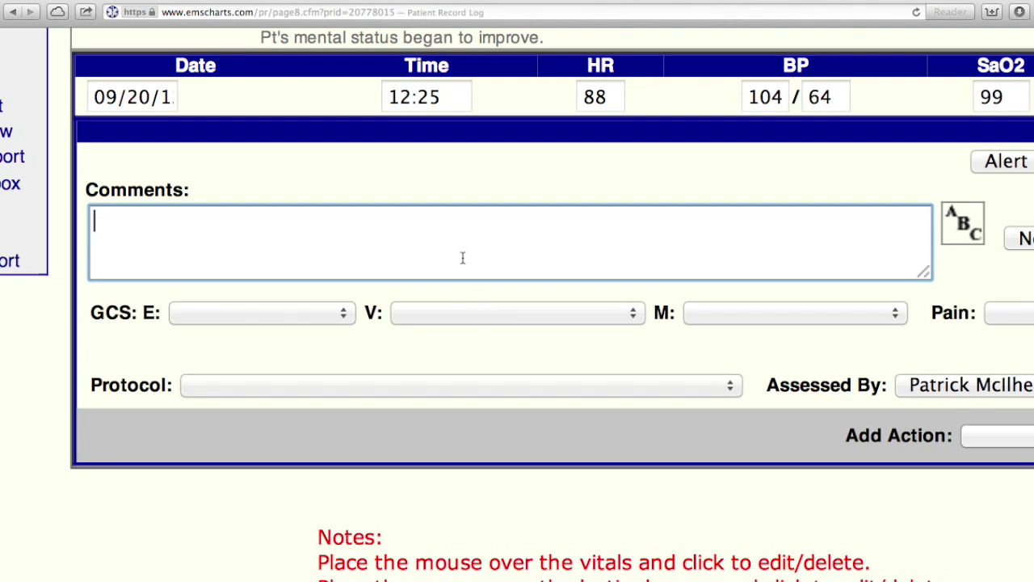
text(VS)
key(BackSpace)
key(BackSpace)
key(BackSpace)
text(B)
key(BackSpace)
text(Vital )
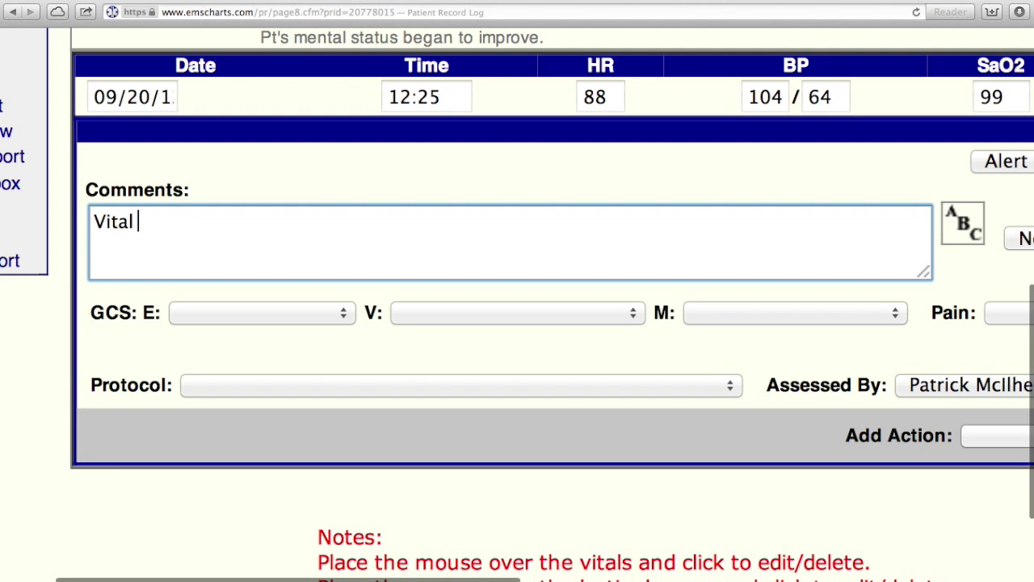
text(signs repeated by ALS.  Pt loaded )
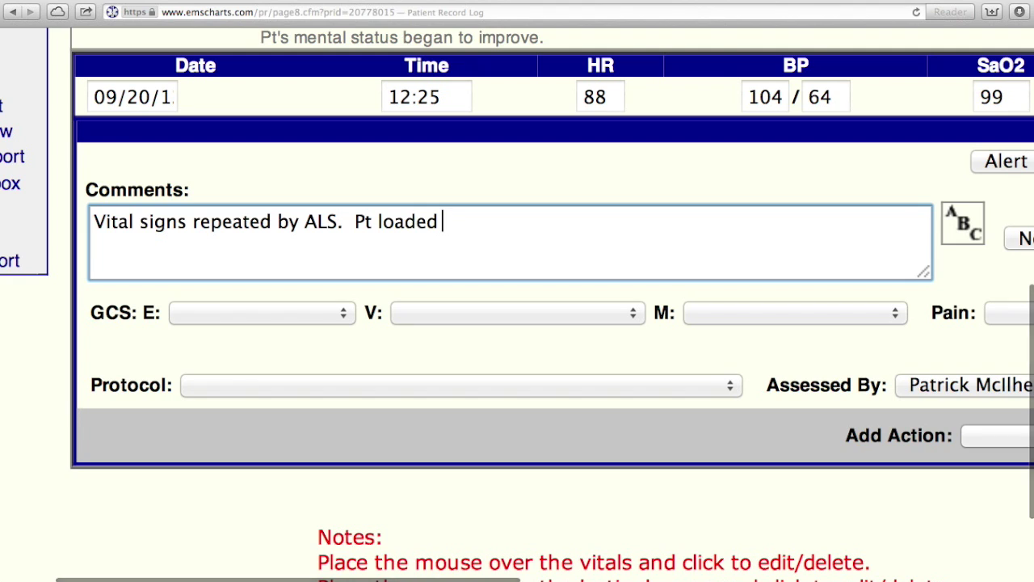
text(into the ambula)
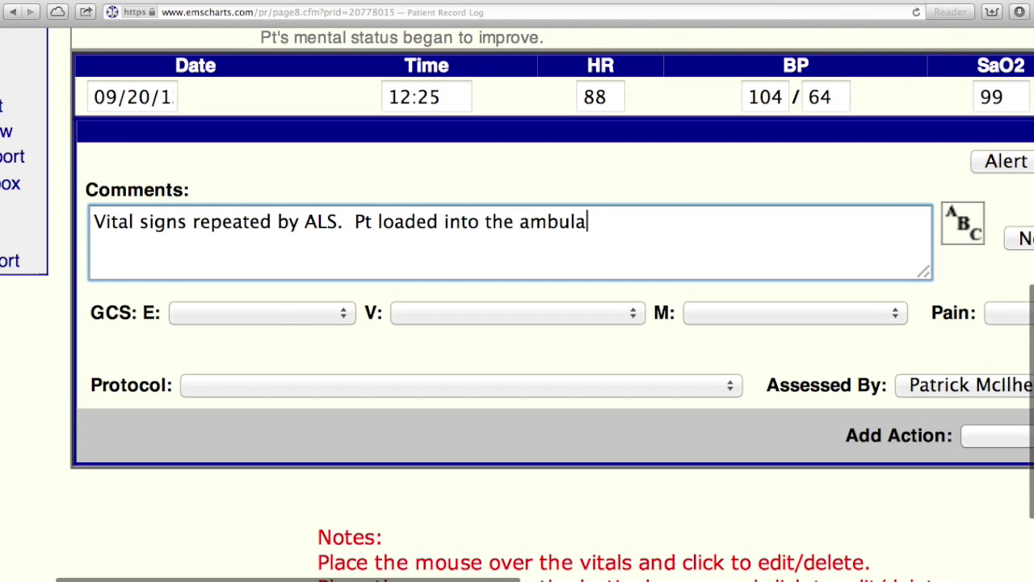
text(nce, secured to the st)
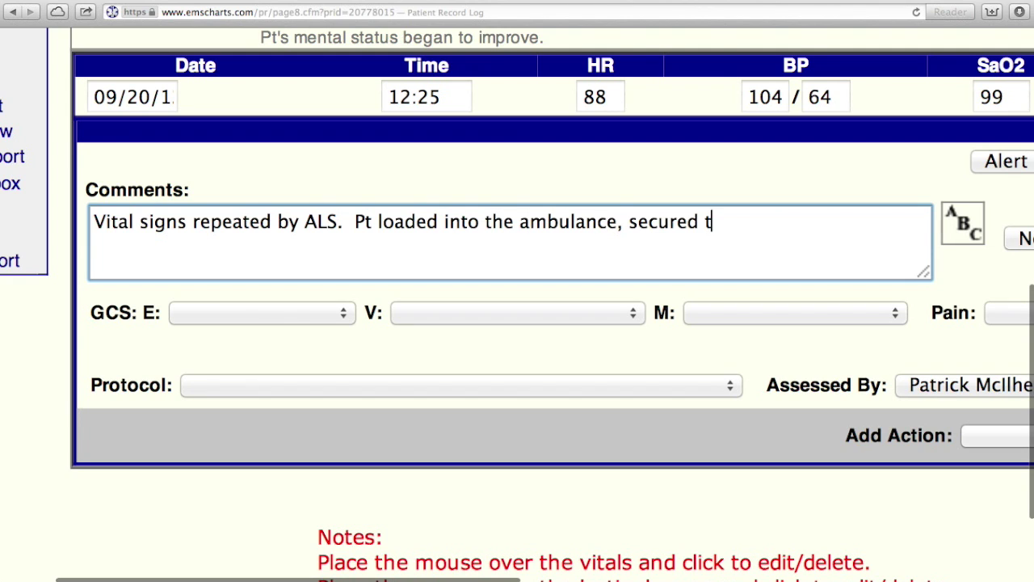
text(retcher )
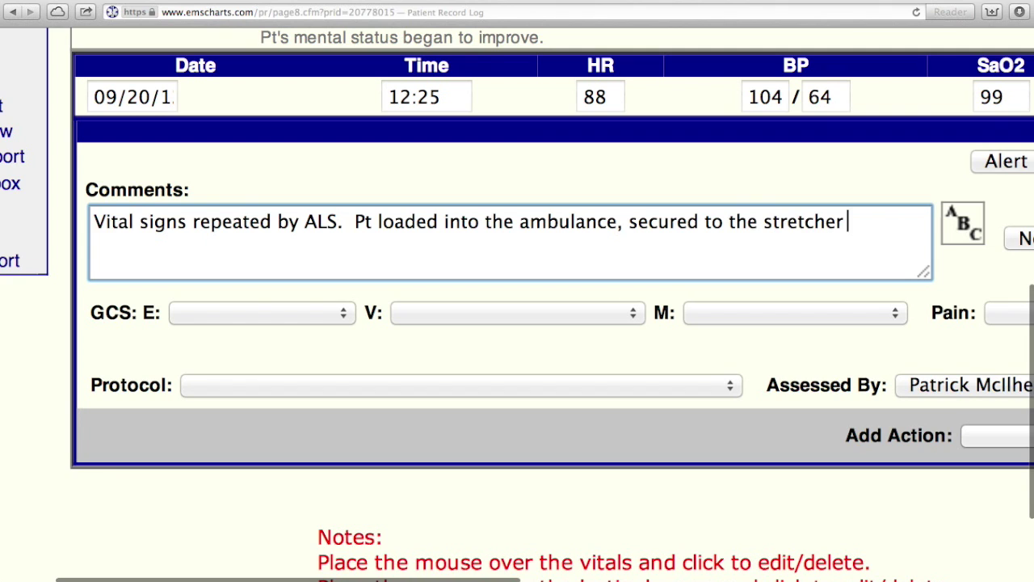
text(and prepa)
key(BackSpace)
text(pared for t)
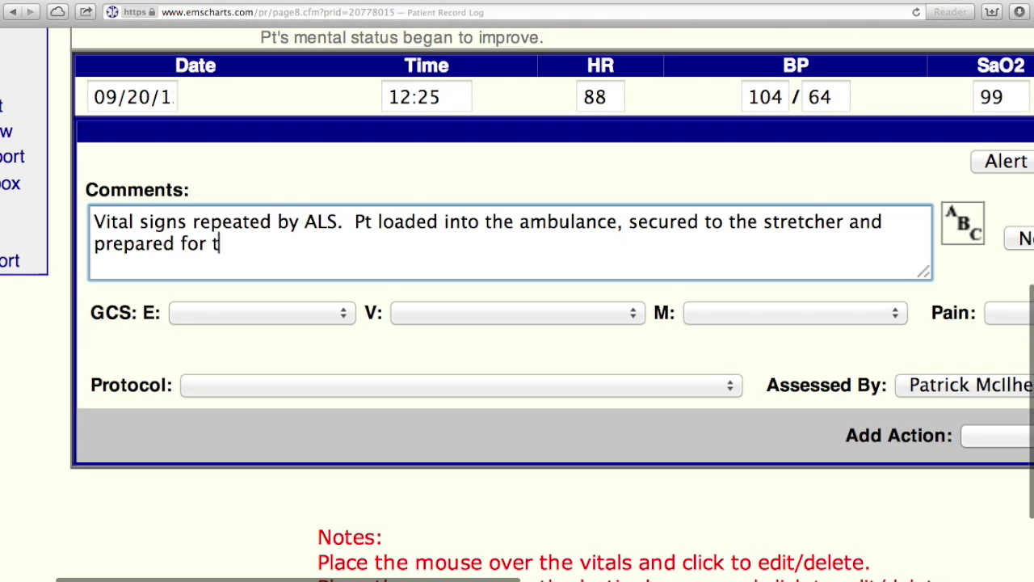
text(ransport. )
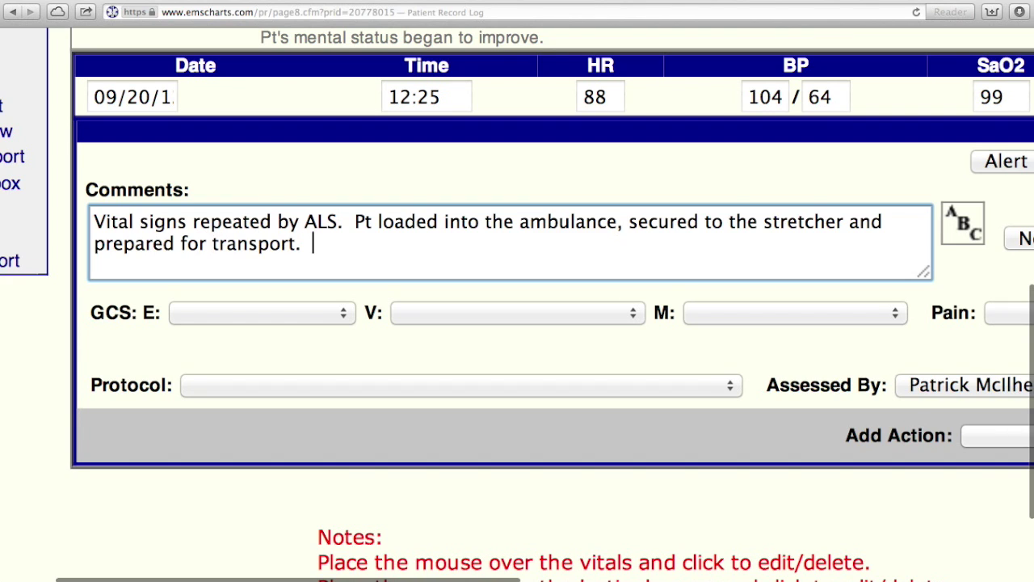
text( Pt's mental status continued to improve.)
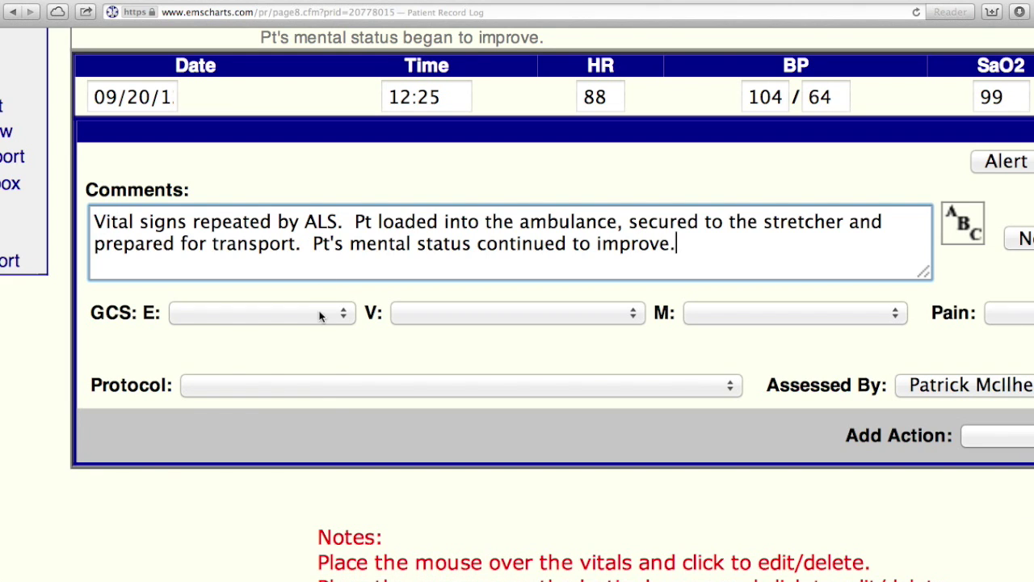
- Set the 12:25 line's GCS scores to 4:Spontaneous for eye, 5:Oriented for verbal and 6:Obeys Command for motor
click(321, 315)
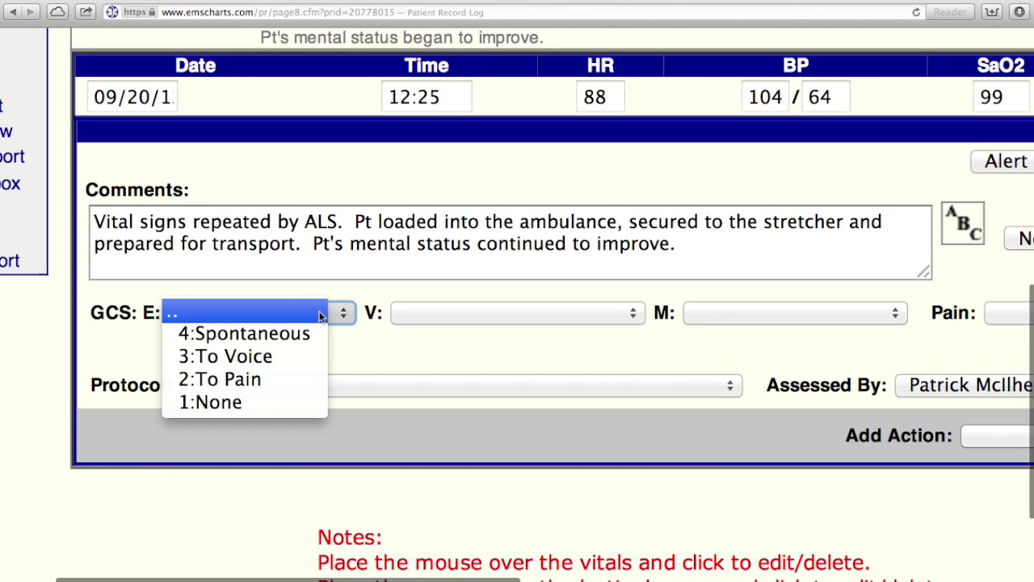
click(311, 329)
click(417, 322)
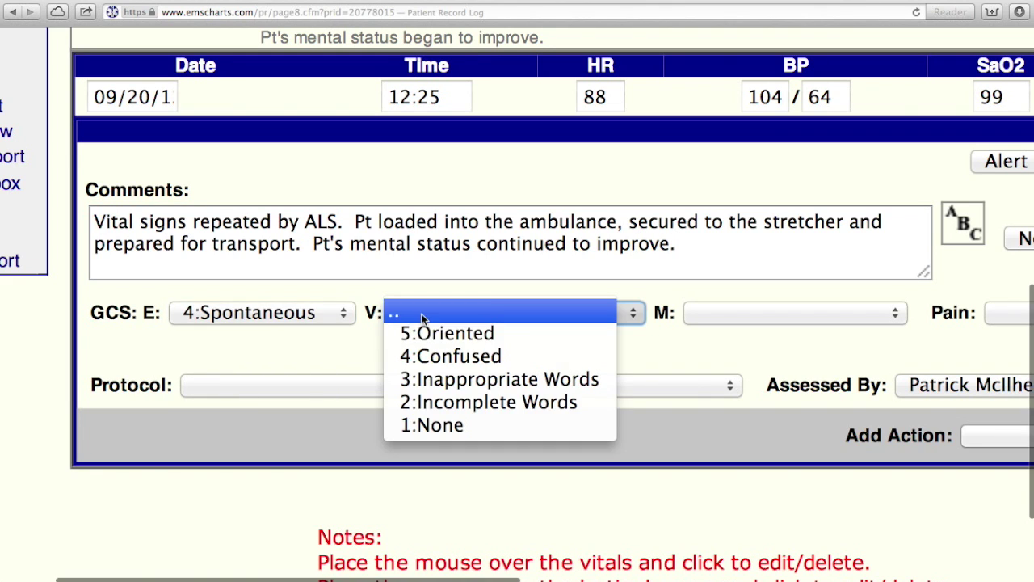
click(565, 333)
click(706, 312)
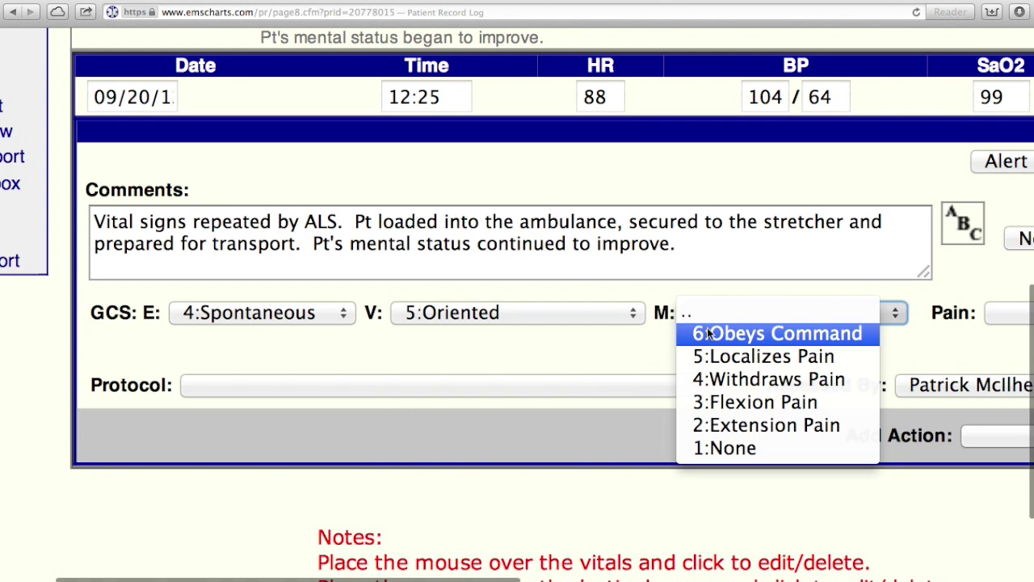
click(699, 333)
- Set the pain score for the 12:25 entry to 0 and save the line to the activity log
scroll(711, 332, right, 5)
click(752, 313)
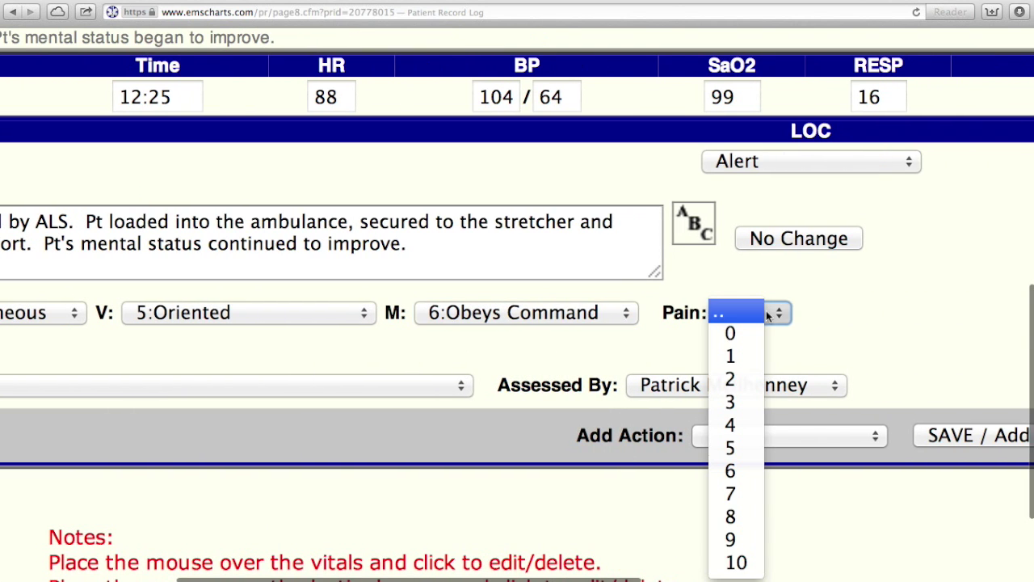
click(754, 331)
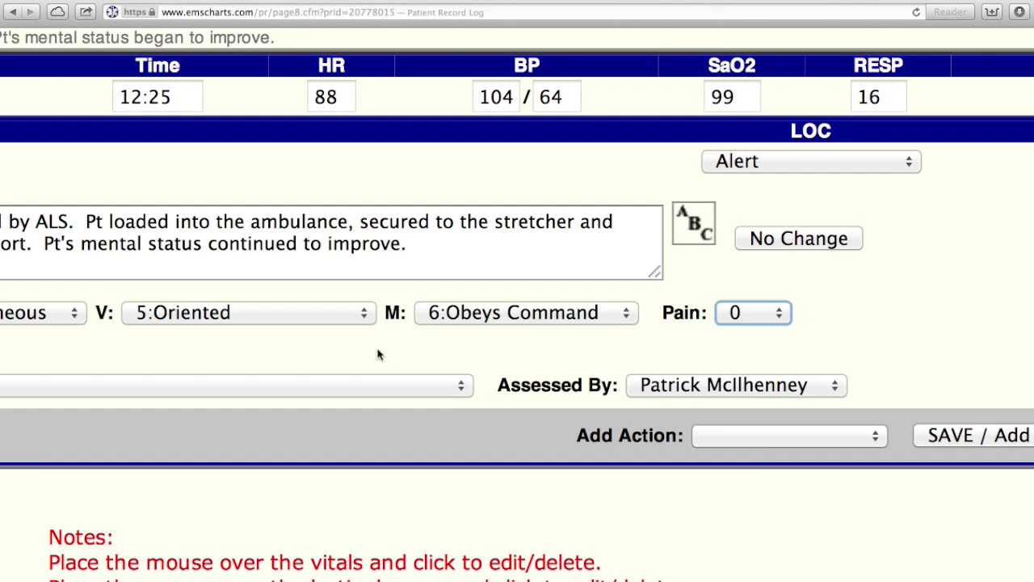
scroll(377, 354, left, 3)
scroll(378, 354, right, 3)
click(933, 434)
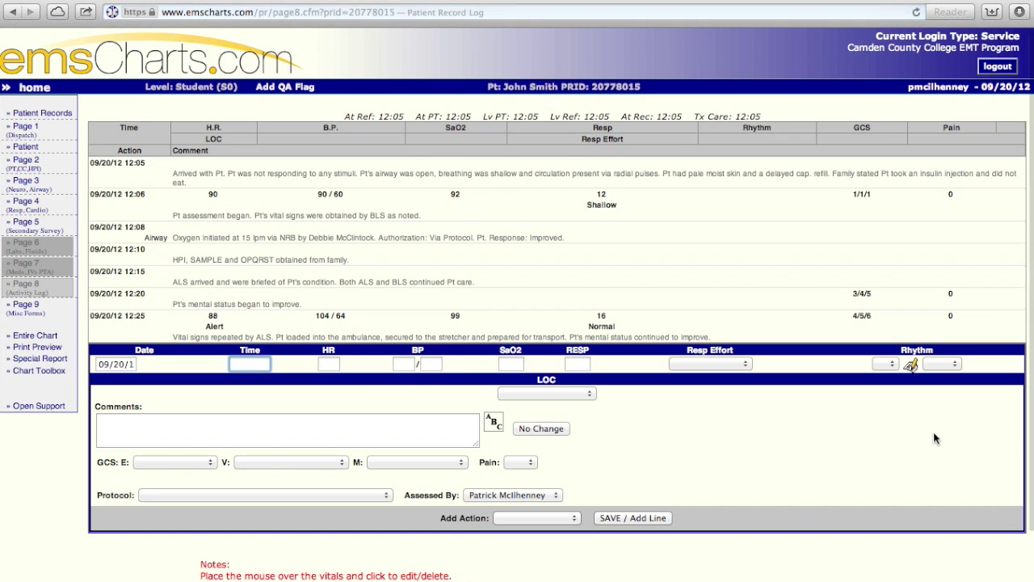
- Start a new activity log line with the time set to 12:40
scroll(194, 354, up, 5)
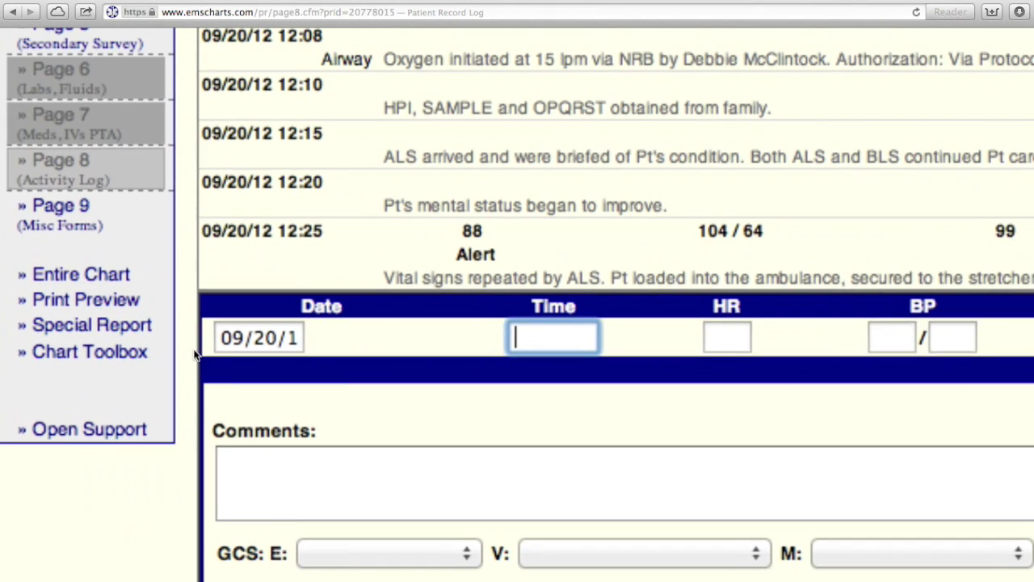
scroll(320, 349, right, 3)
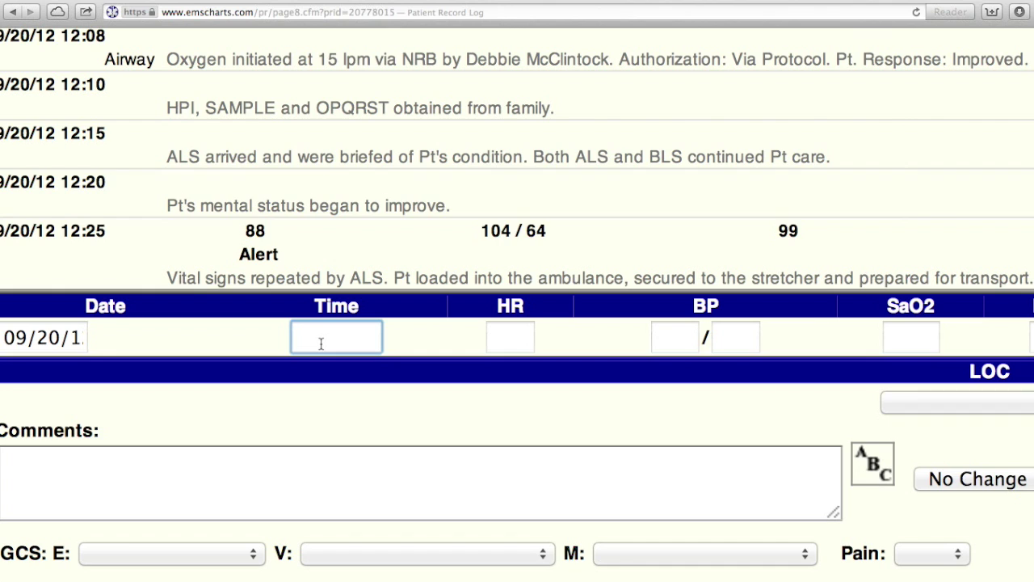
text(12)
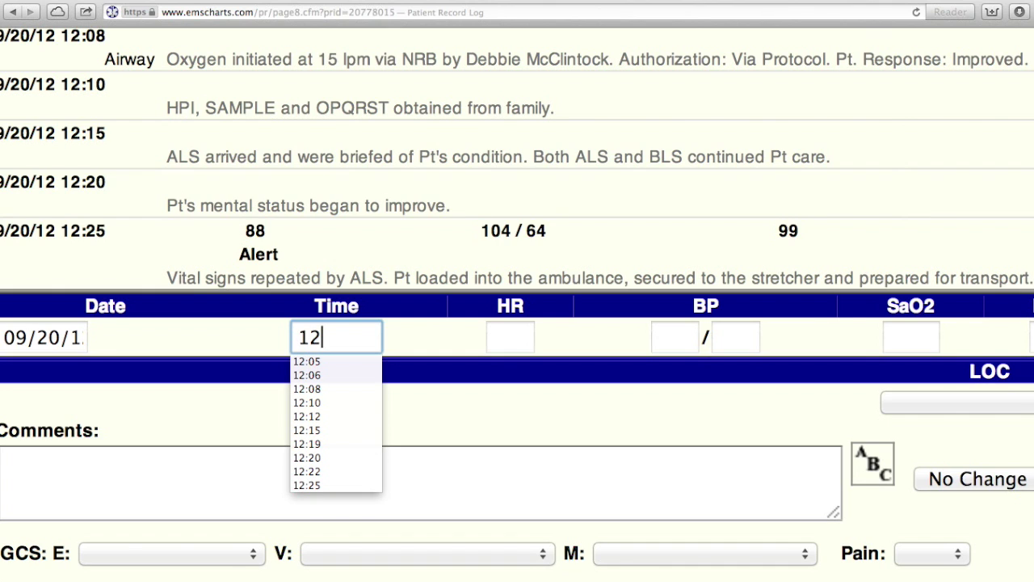
text(40)
scroll(275, 411, left, 1)
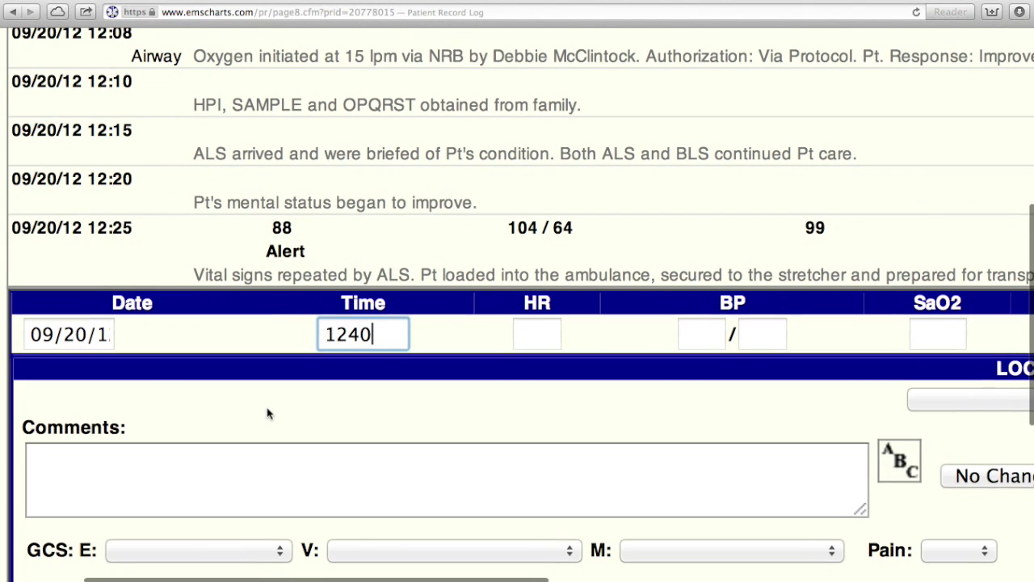
- Enter the comment "Arrived Virtua Marlton ED." for the 12:40 entry and save the line
click(255, 460)
text(Arrived Vir)
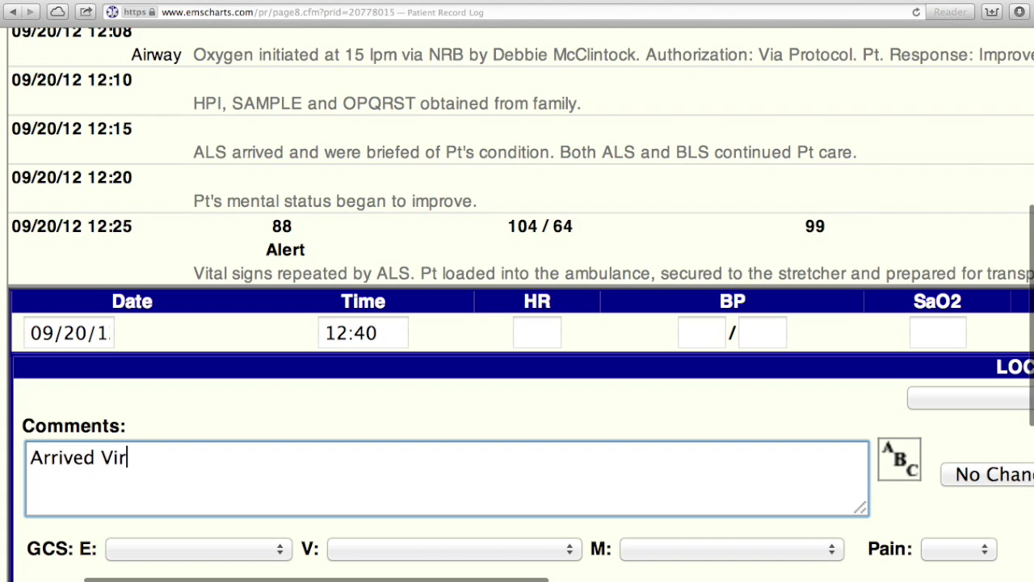
text(tua Marlton)
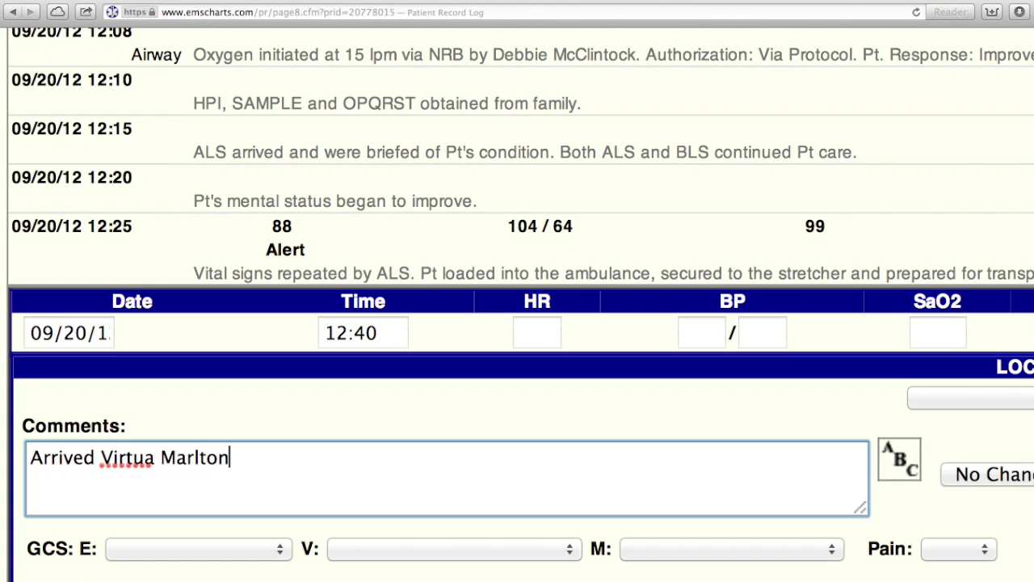
text( ED)
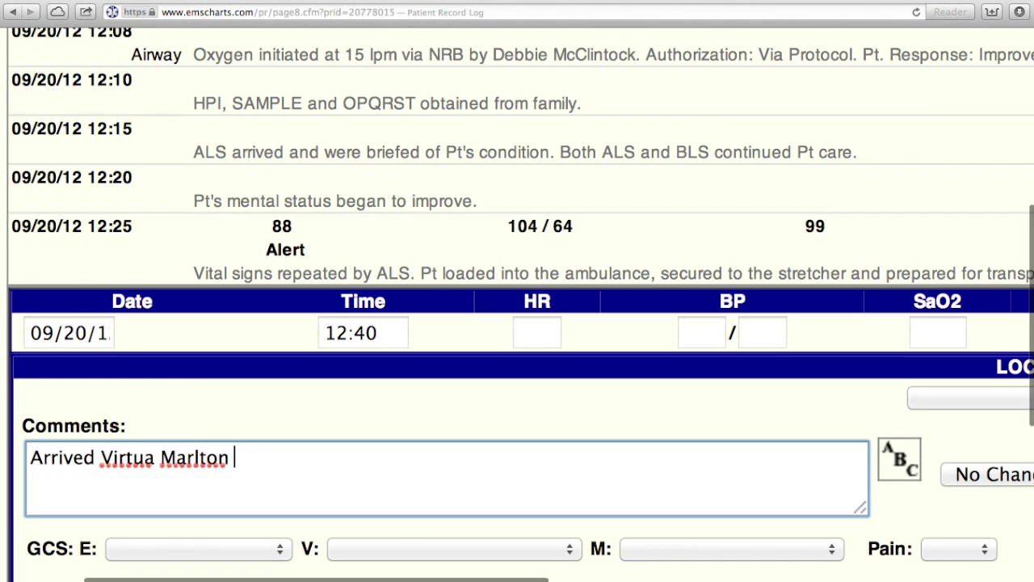
text(.)
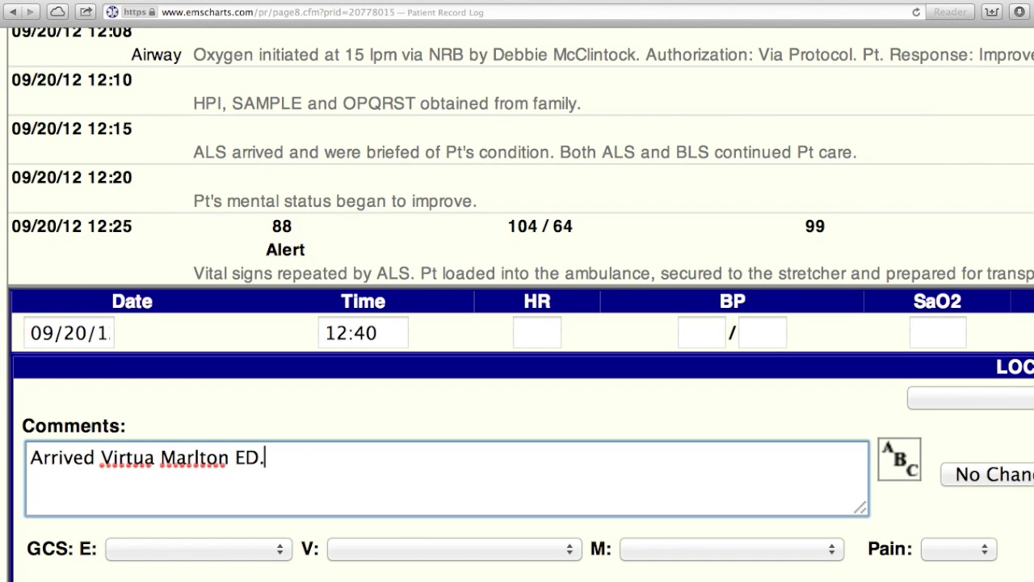
scroll(517, 323, down, 5)
scroll(518, 323, right, 5)
scroll(563, 431, right, 1)
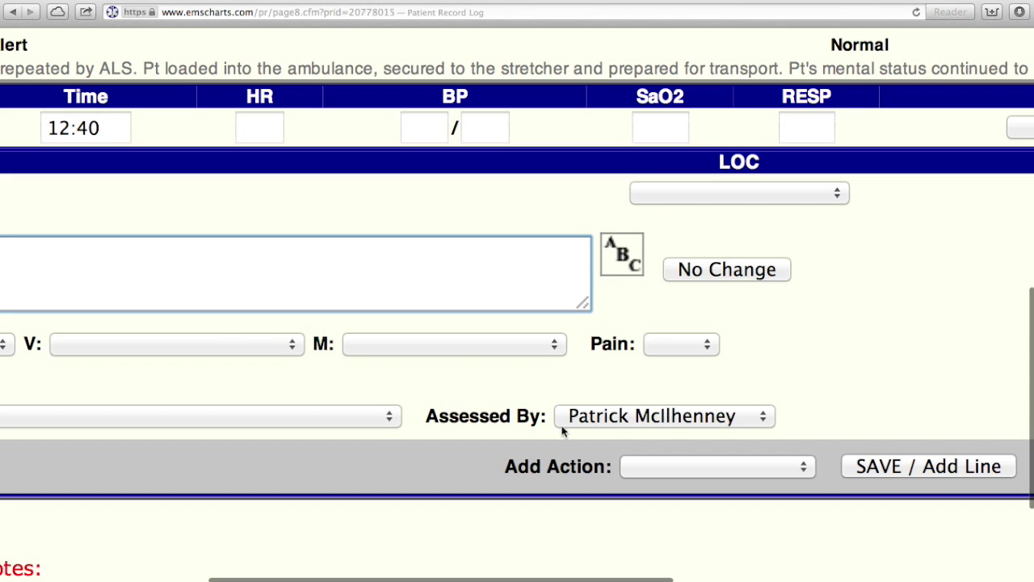
click(961, 469)
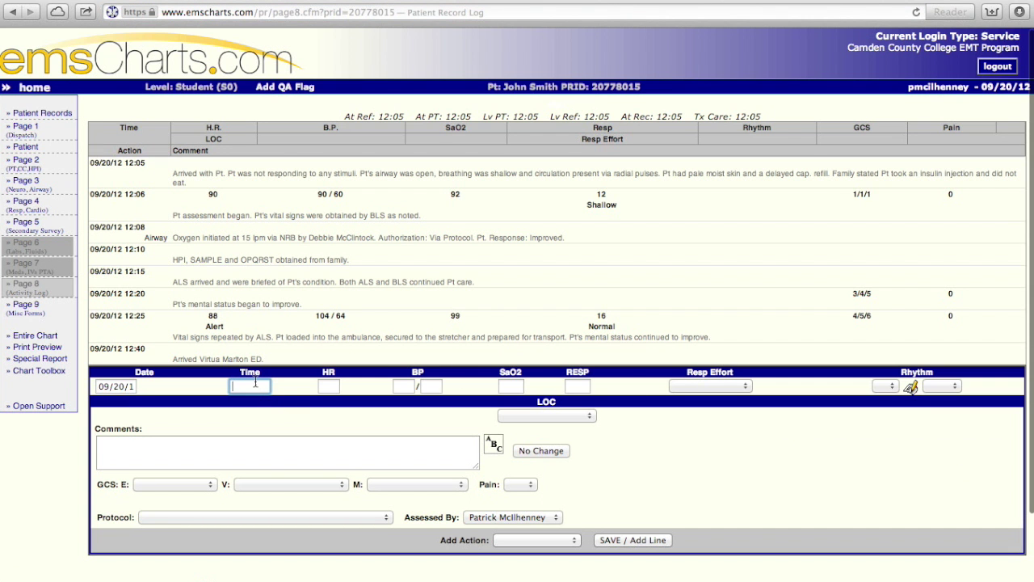
- Begin a new log line at 12:50 with the comment "ALS and BLS transferred care to ED nurse via oral report."
text(12)
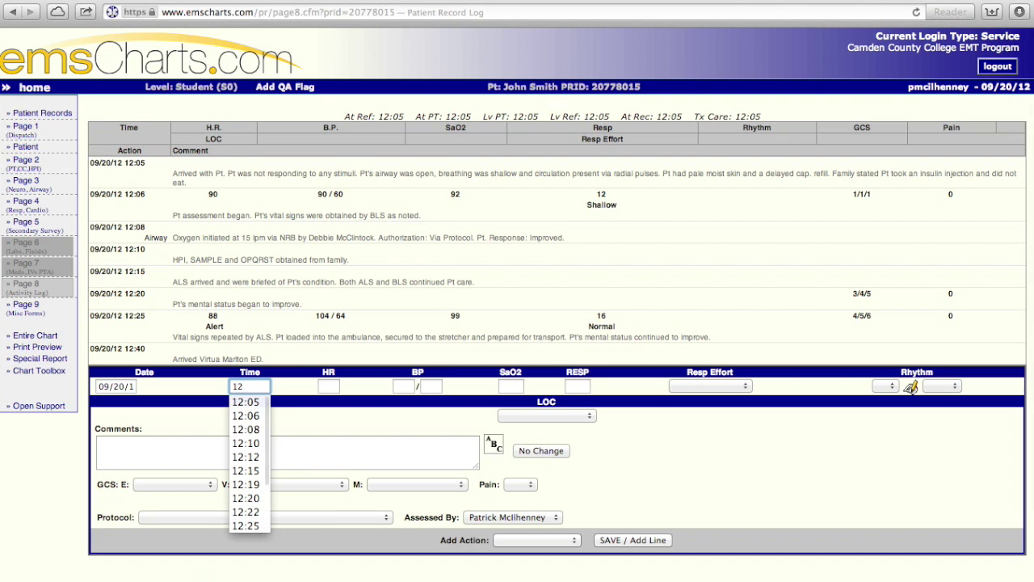
text(50)
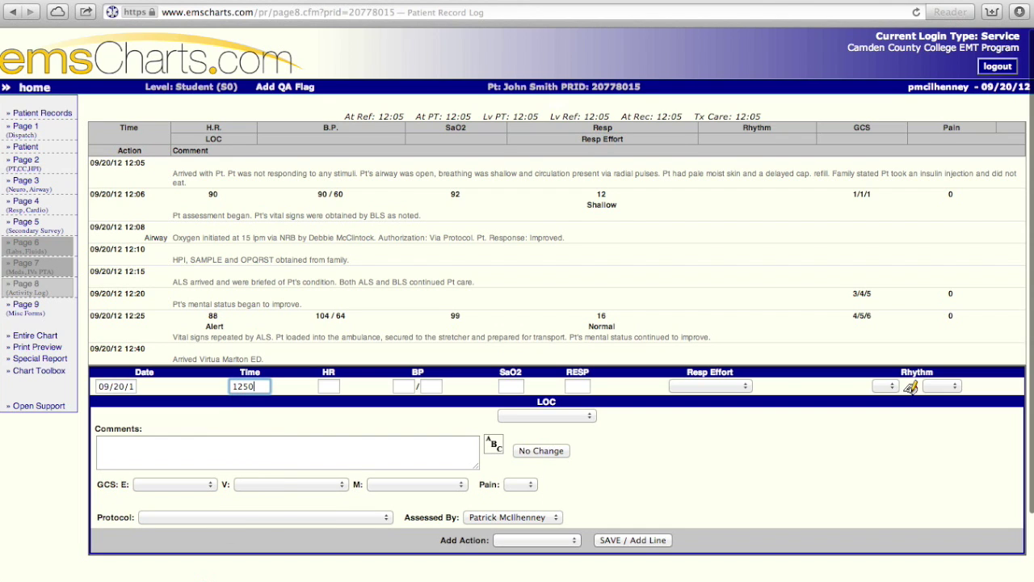
scroll(249, 426, down, 3)
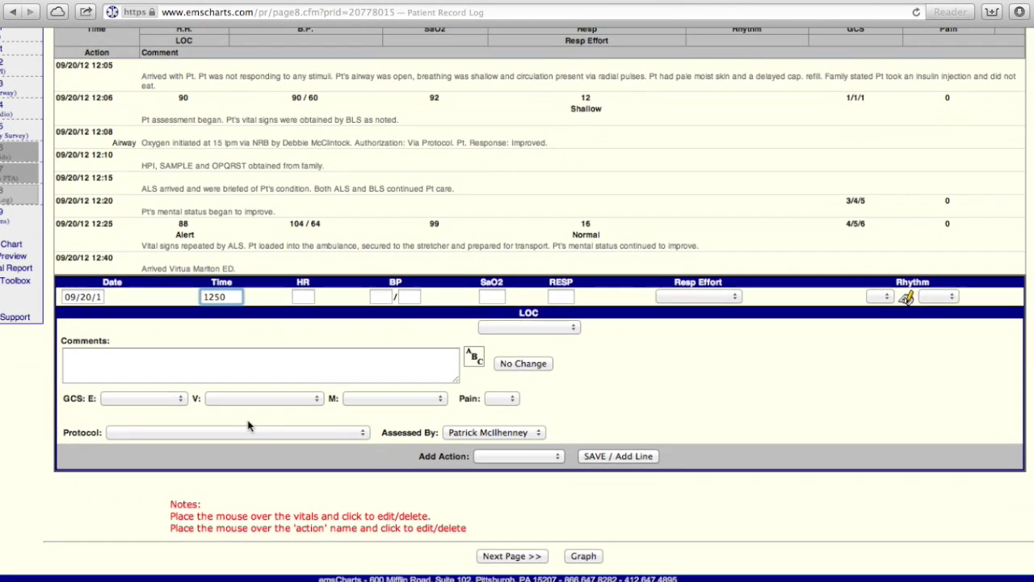
scroll(94, 346, up, 3)
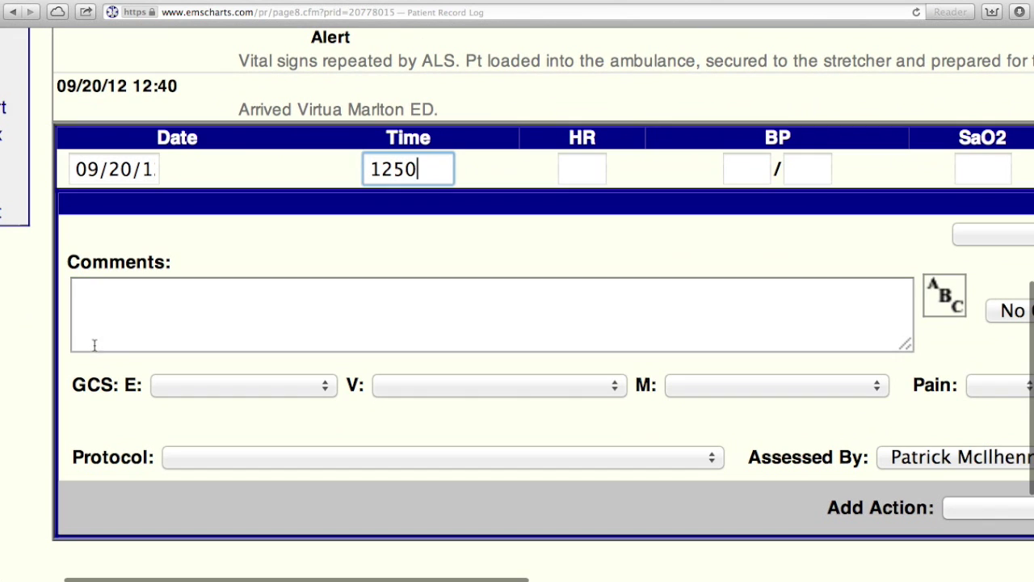
click(185, 322)
text(ALS )
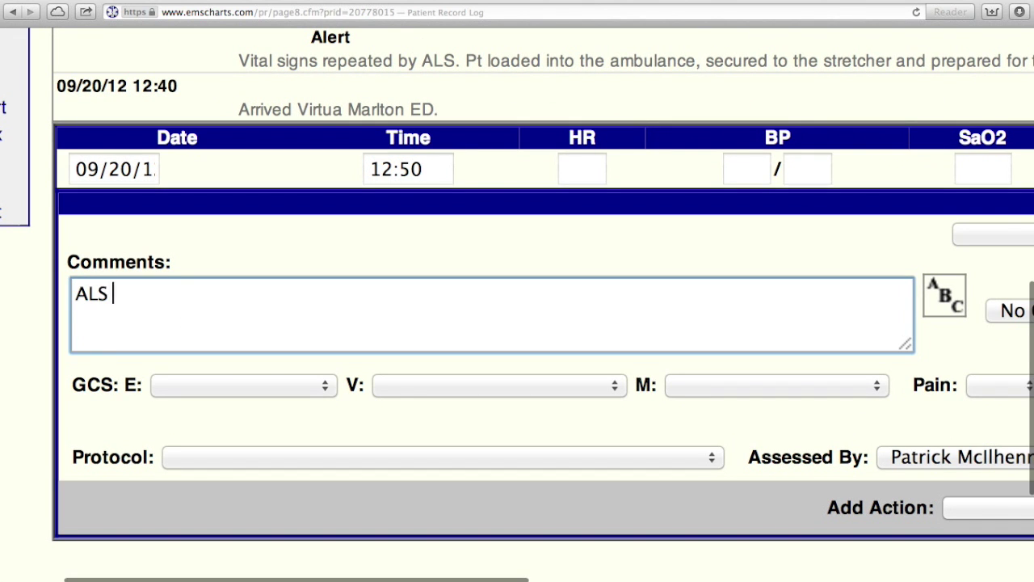
text(and BLS trans)
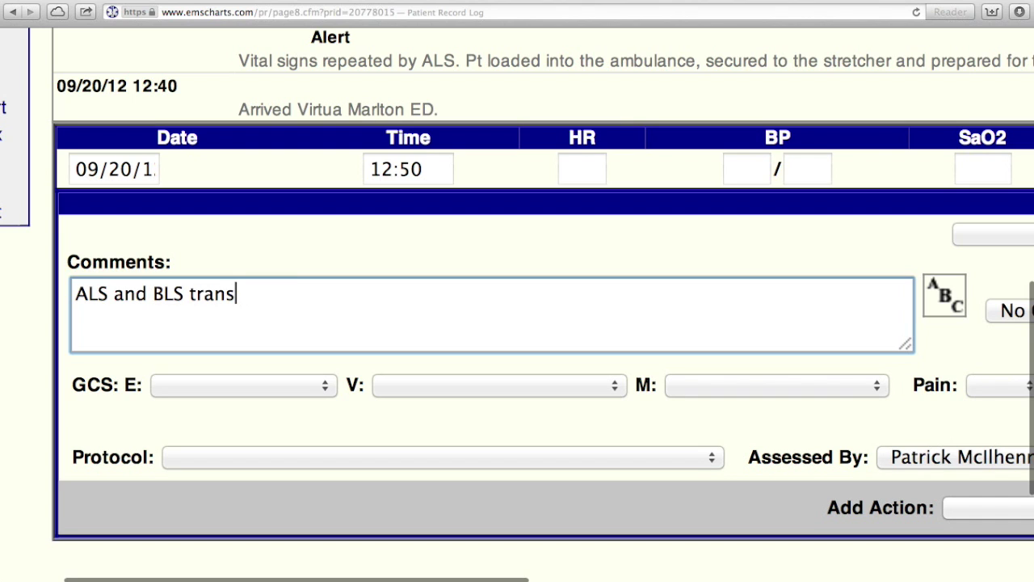
text(ferred tare to ED nurse via oral repor)
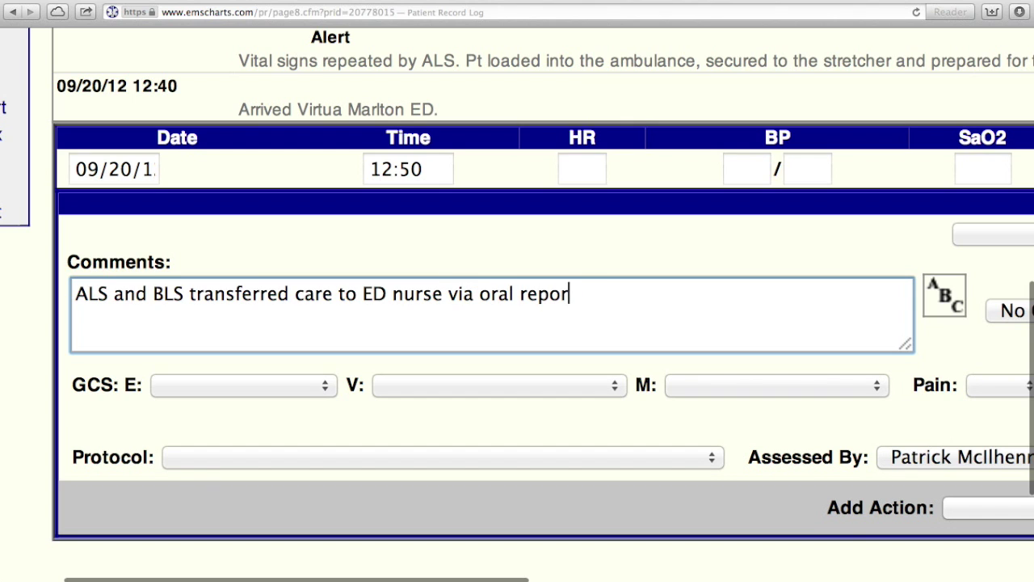
- Continue the 12:50 comment with "Pt was transferred into ED bed #5 without incident."
text(t.  Pt was trans)
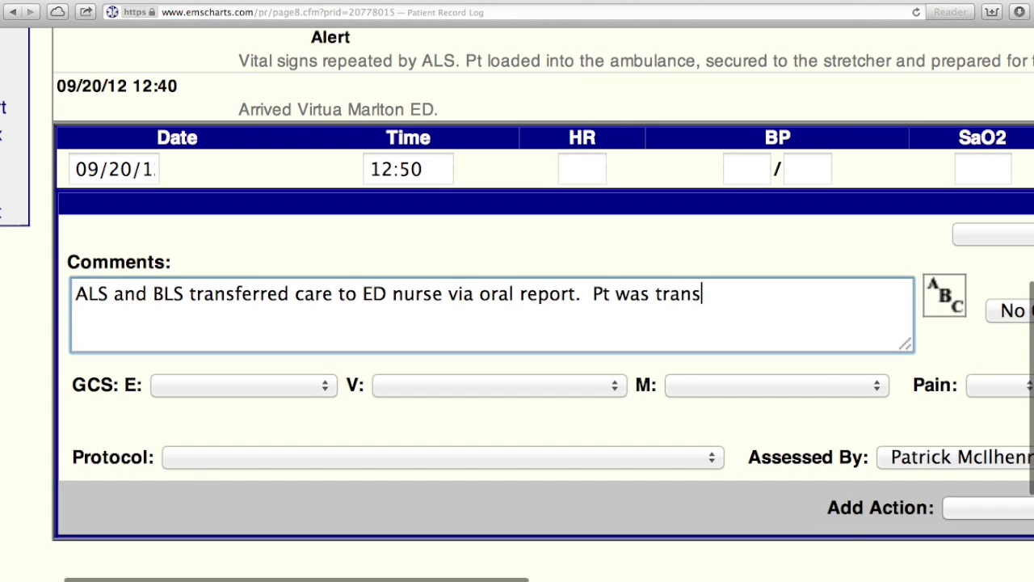
text(ferred into ED bed )
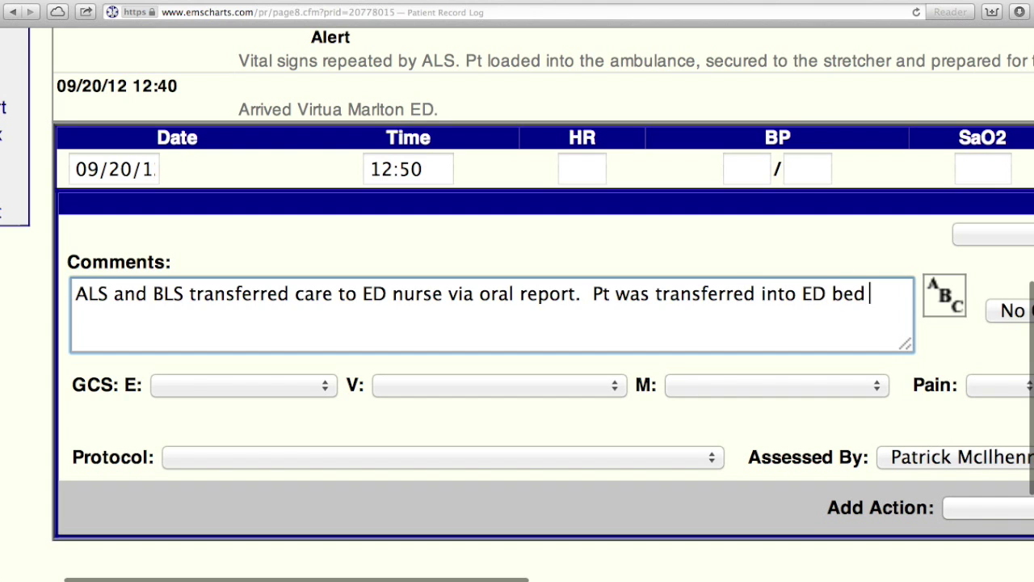
text(#)
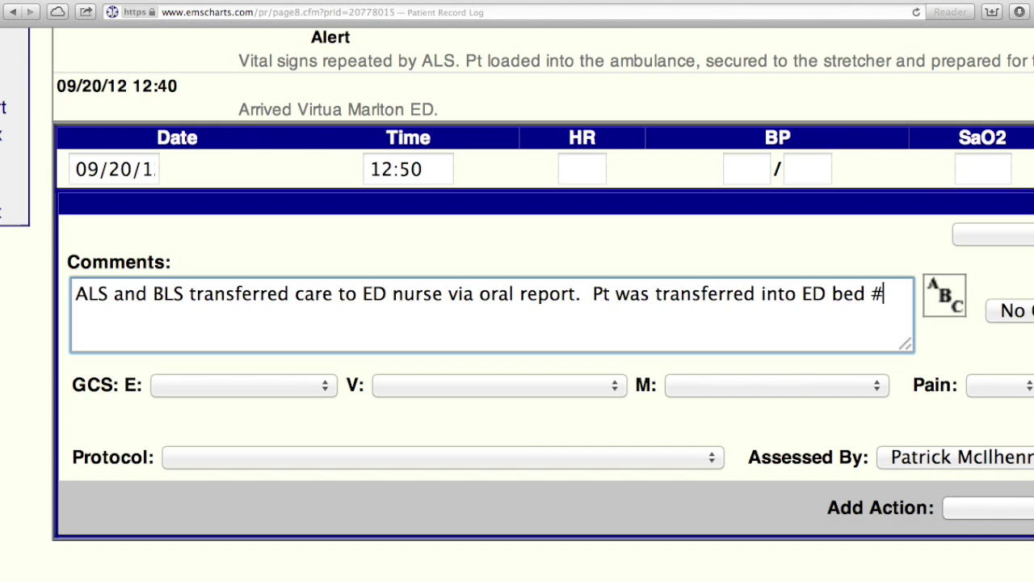
text(5 )
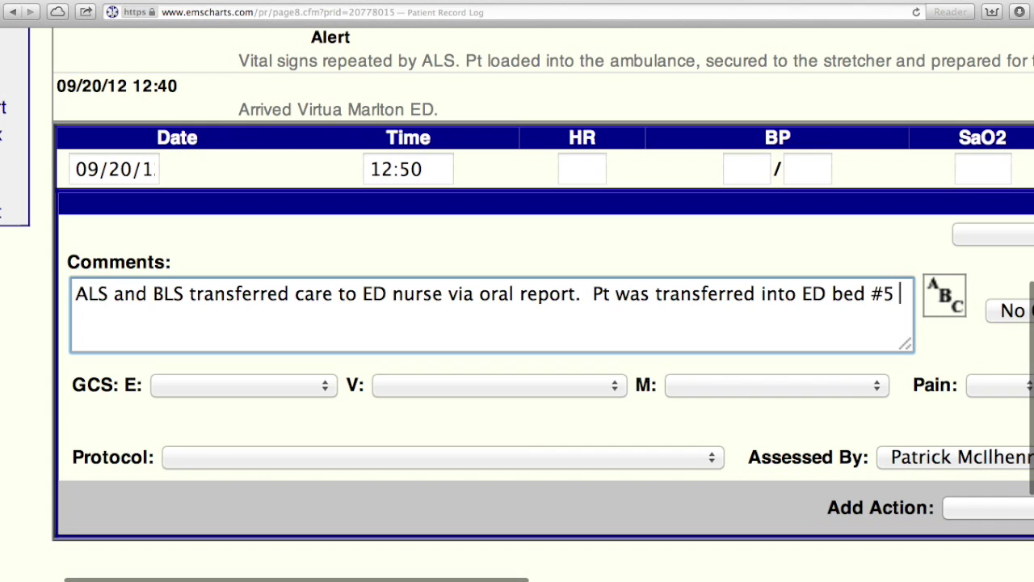
text(without incide)
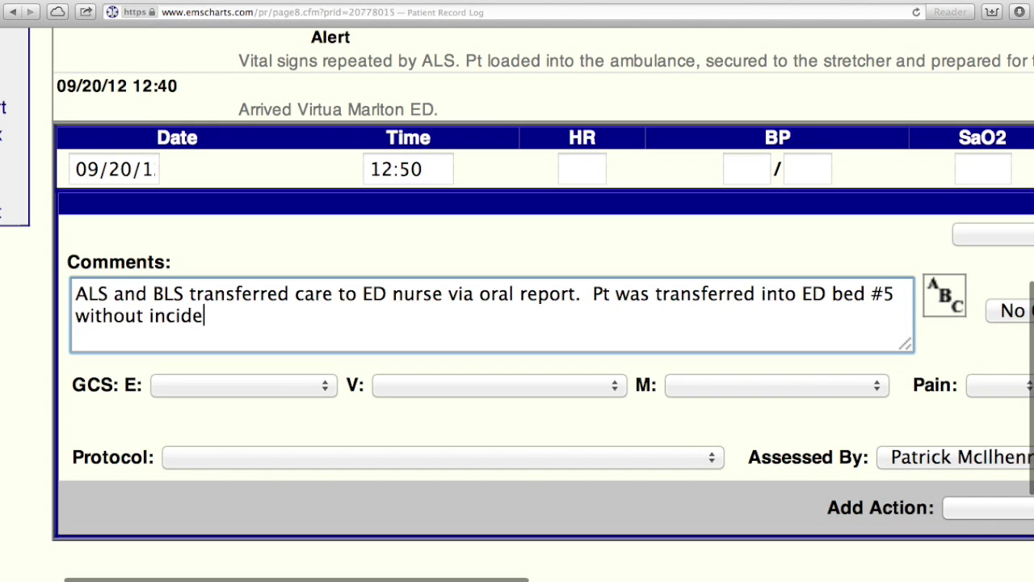
- Finish the 12:50 comment with "Pt's mental status and condition remained unchanged during TOC."
text(nt.  Pt's mental st)
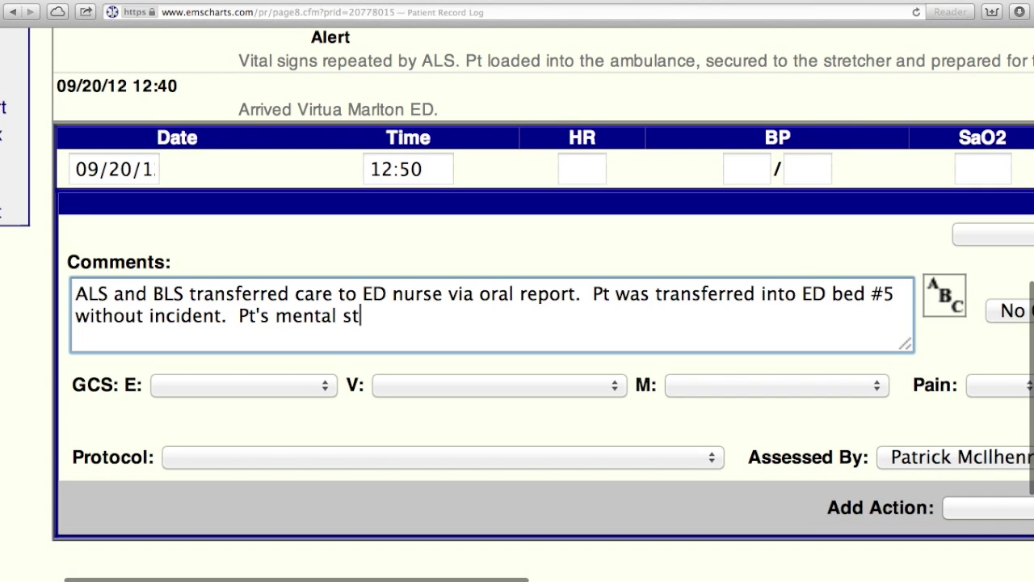
text(atus and condition remaied)
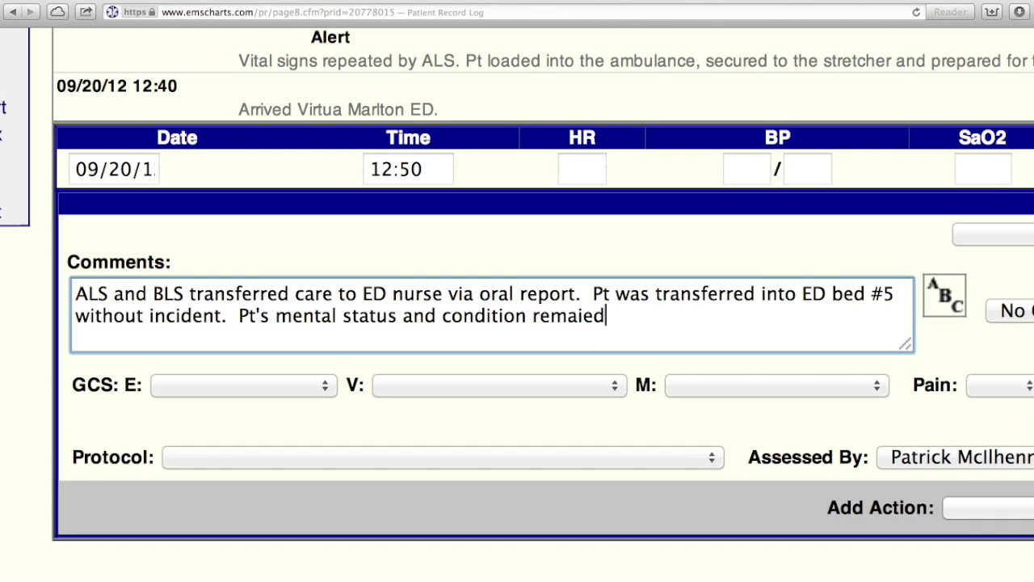
key(BackSpace)
key(BackSpace)
key(BackSpace)
key(BackSpace)
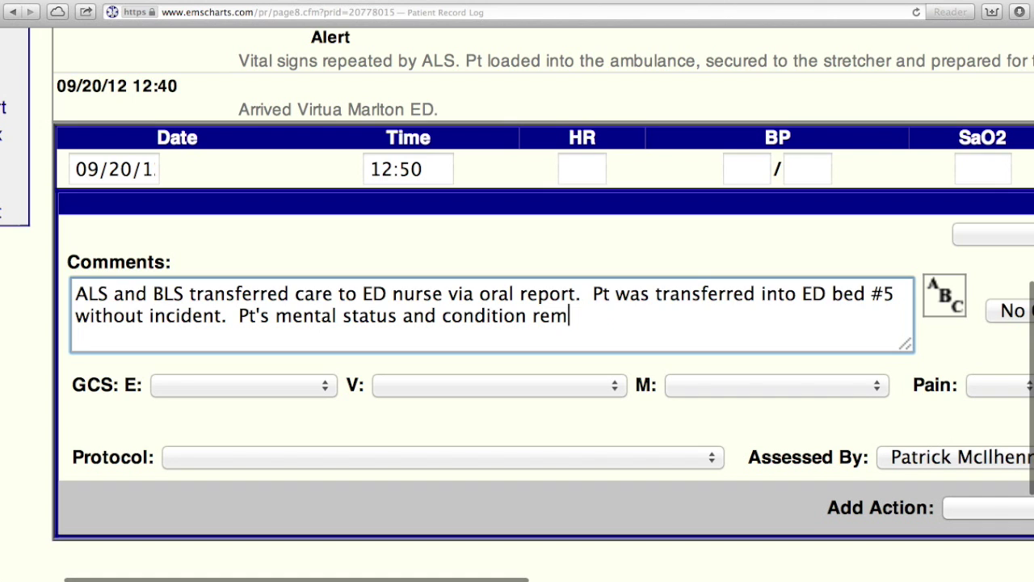
text(ained u)
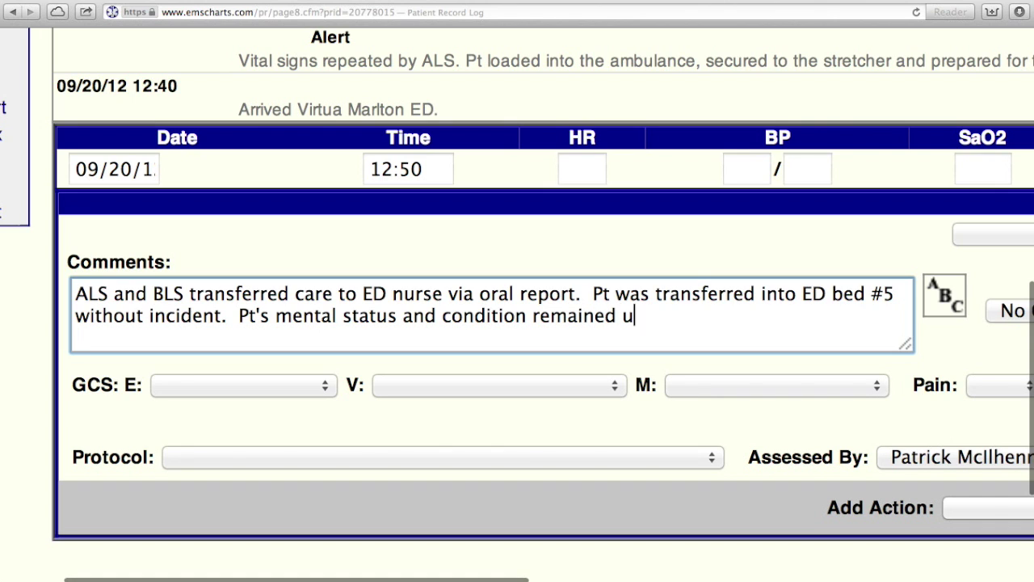
text(nchanged during)
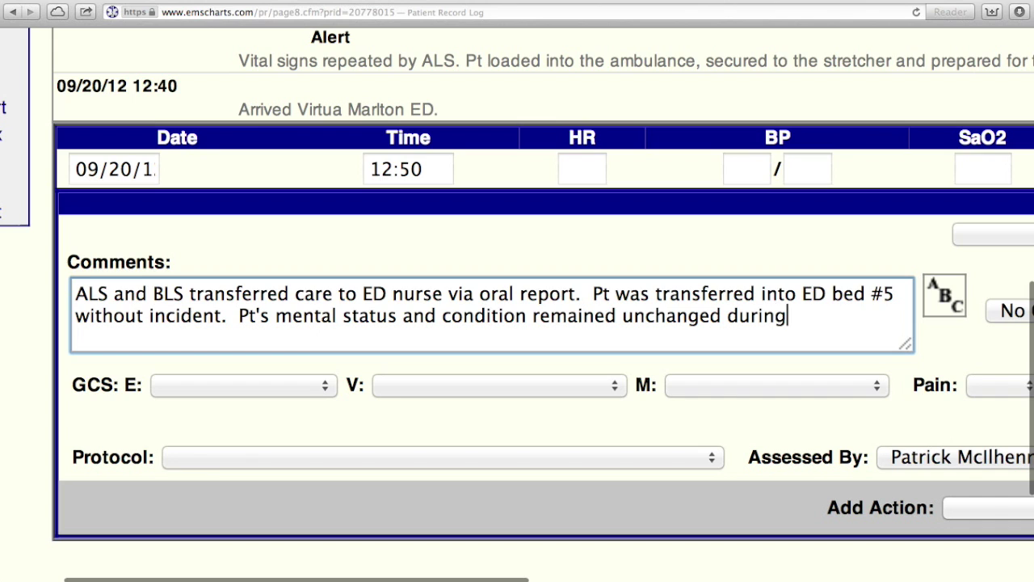
text( TOC.)
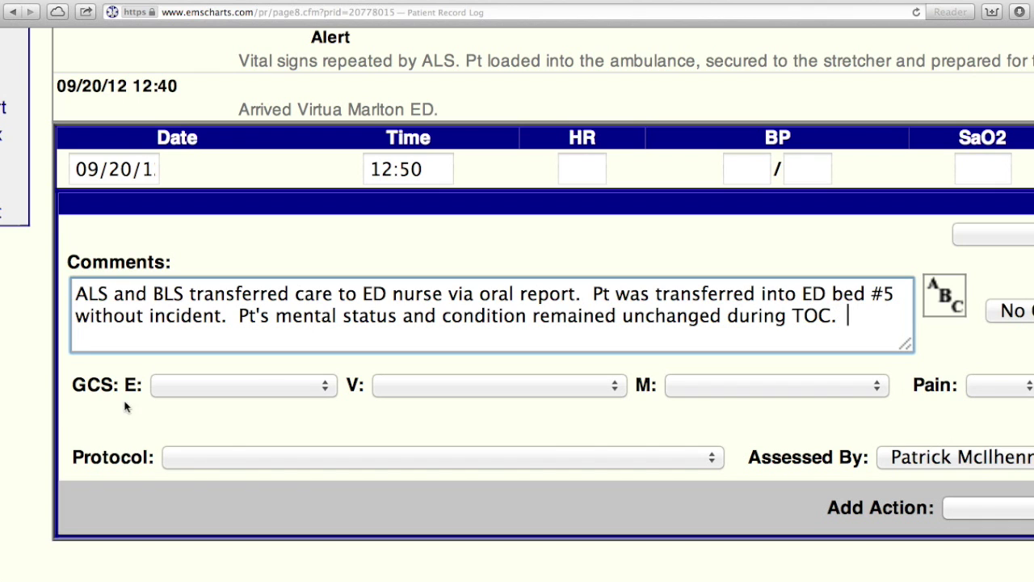
scroll(246, 394, right, 10)
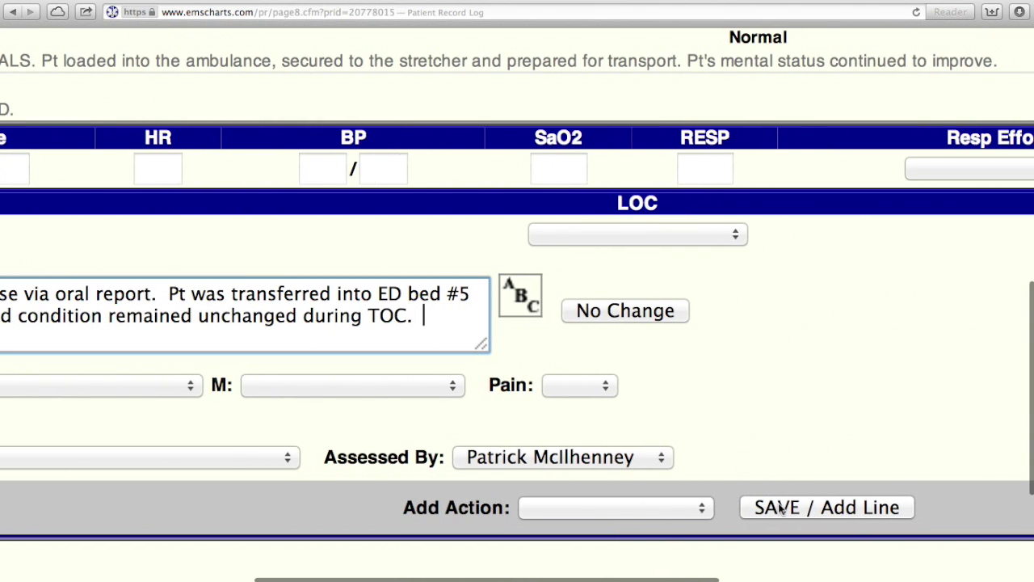
- Save the completed 12:50 log line and continue from the activity log to the miscellaneous forms on Page 9
click(780, 507)
text(w)
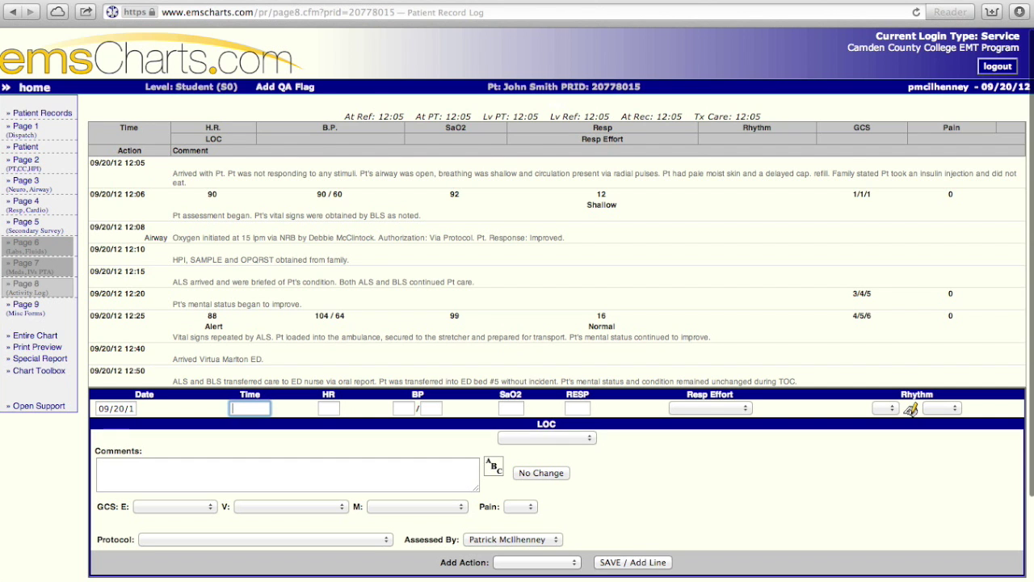
scroll(910, 410, down, 3)
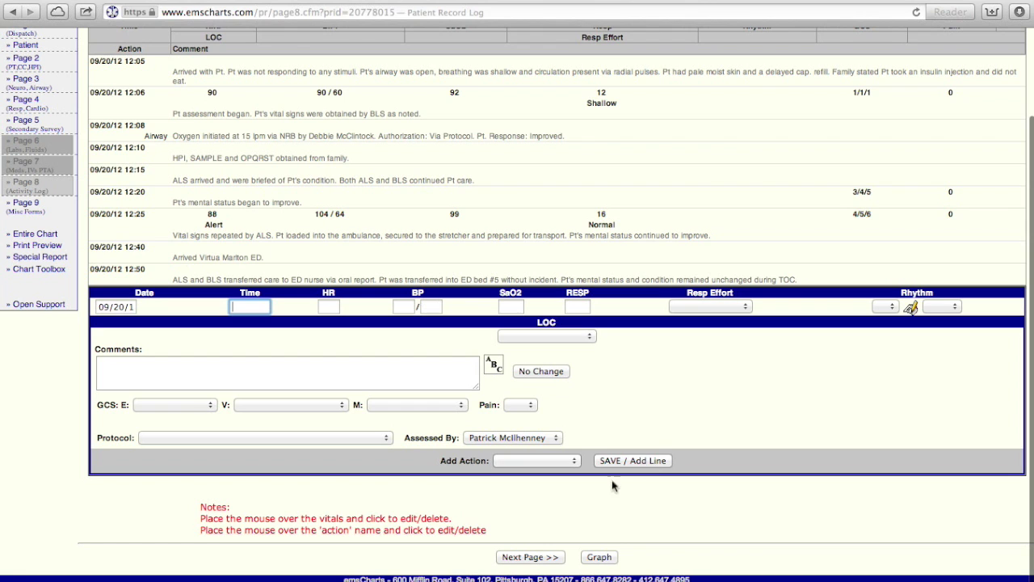
click(535, 558)
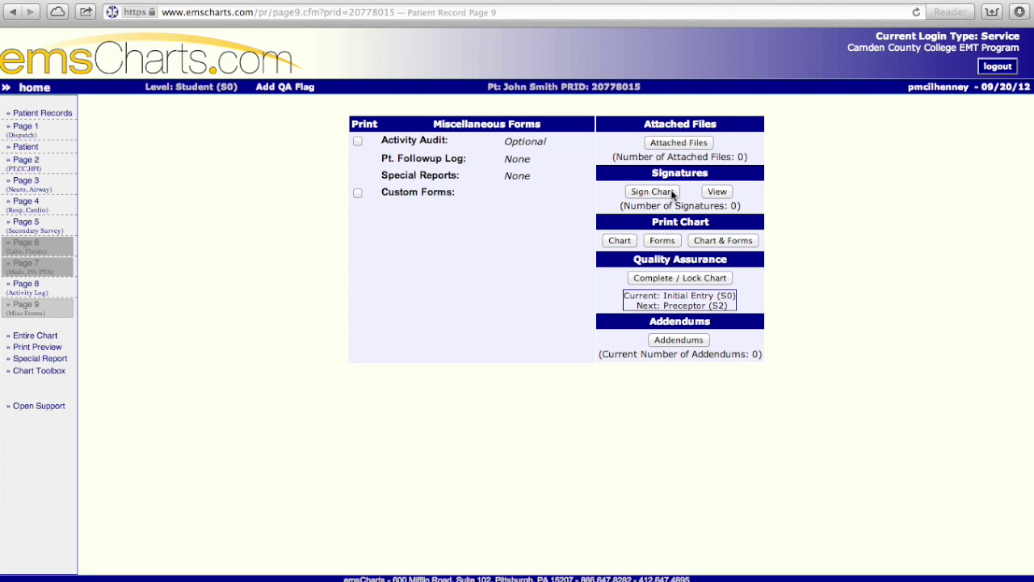
- Sign the chart electronically as Crew, entering the account password and the SSN/PIN, and save the signature
click(652, 192)
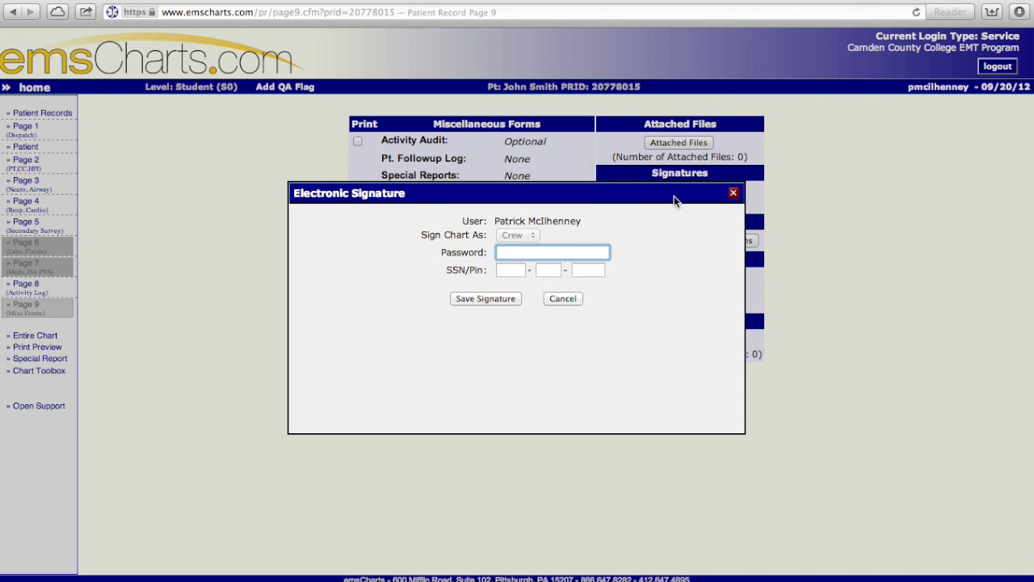
text(••••••)
key(Tab)
text(•••)
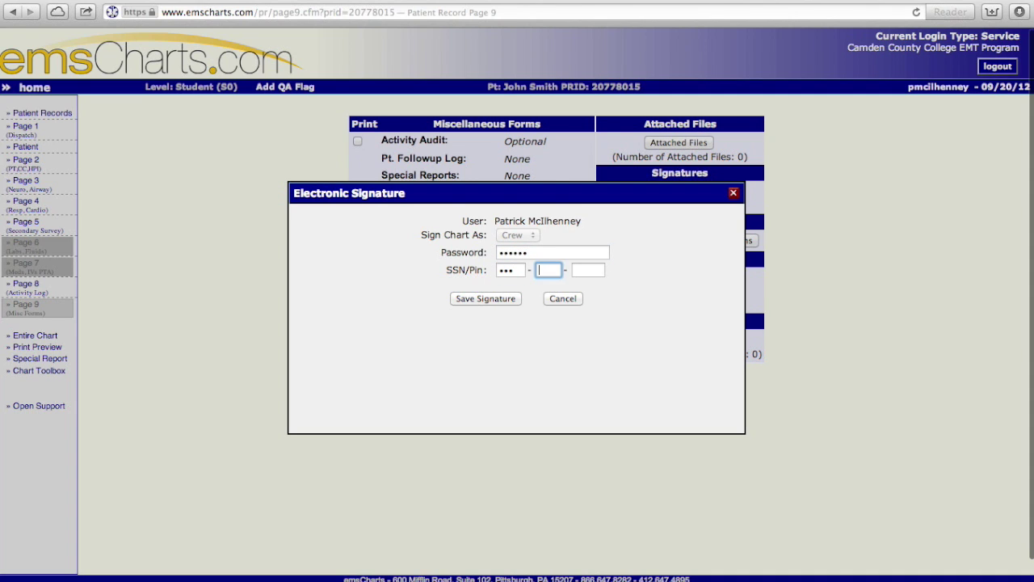
text(•)
key(Tab)
click(484, 299)
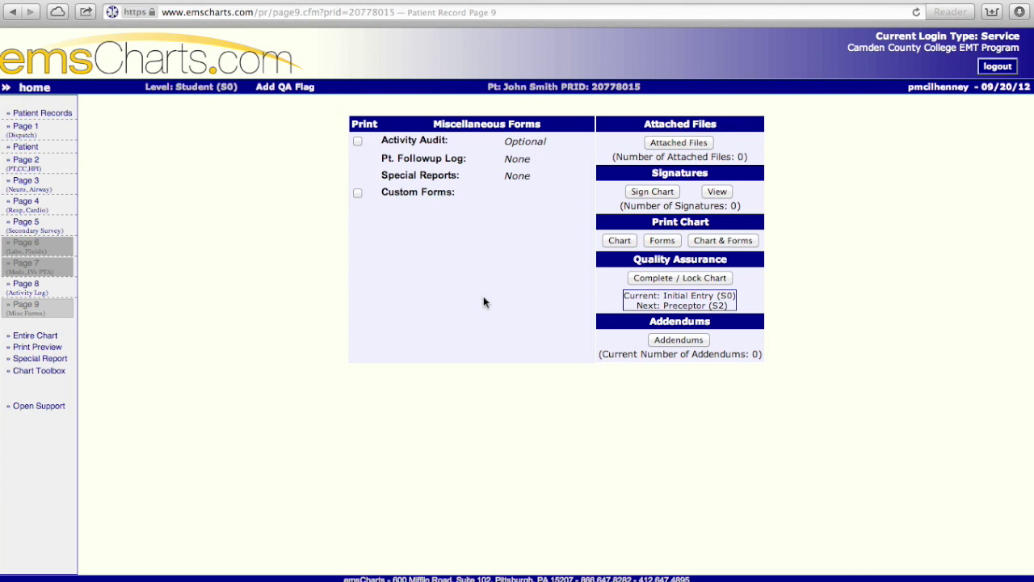
- Open the Page 1 dispatch details, then return to the patient records and open the incomplete Hybrid Crew #2 chart dated 09-20-2012
click(44, 128)
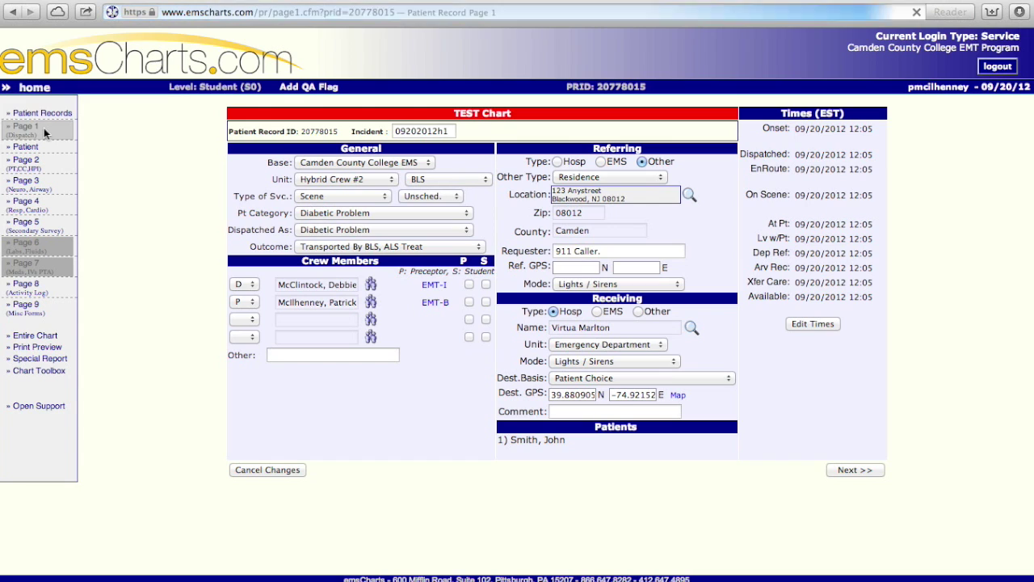
click(50, 112)
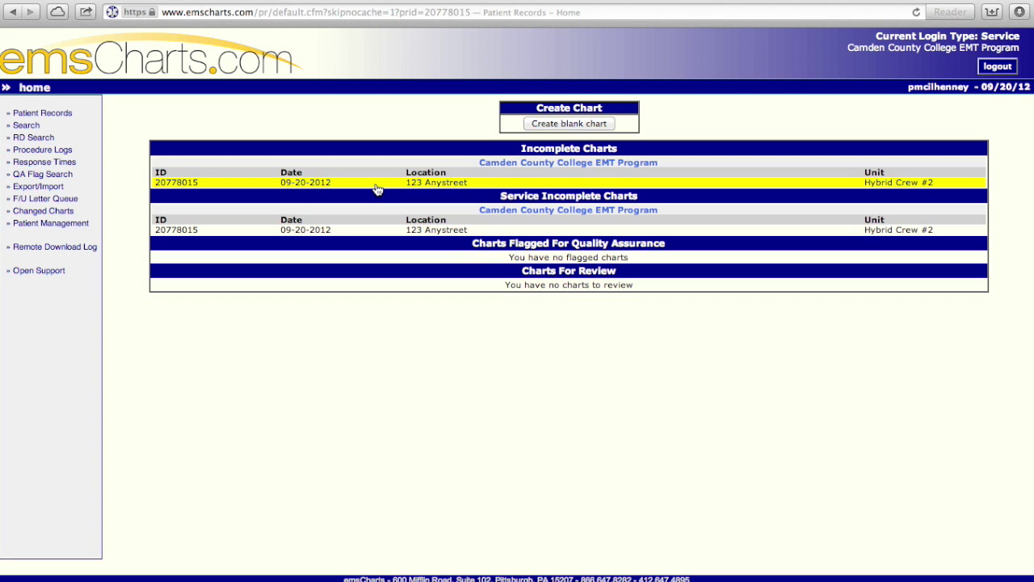
click(407, 189)
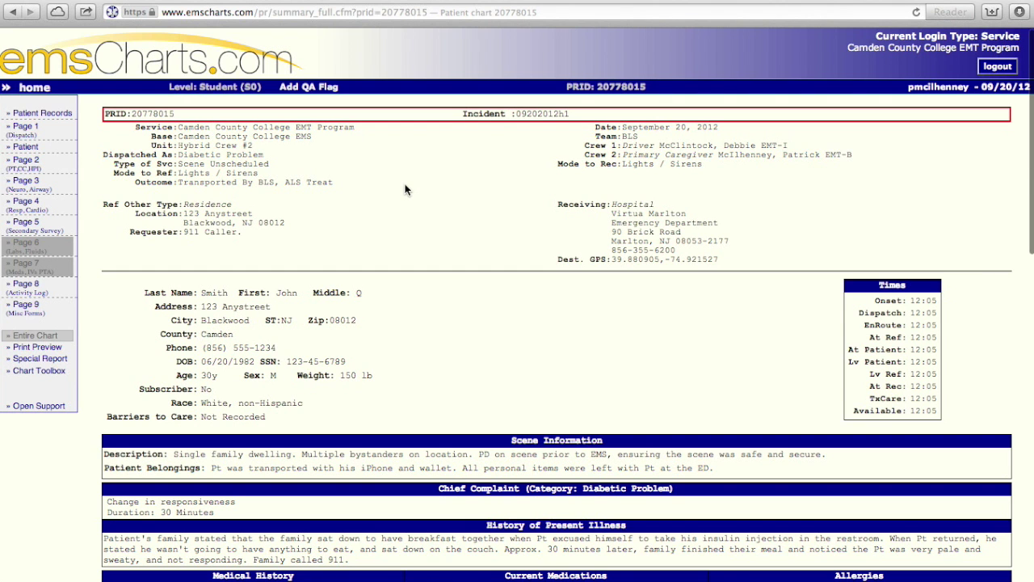
- Review the full chart's dispatch details, crew, receiving hospital, times and patient demographics
scroll(215, 159, up, 5)
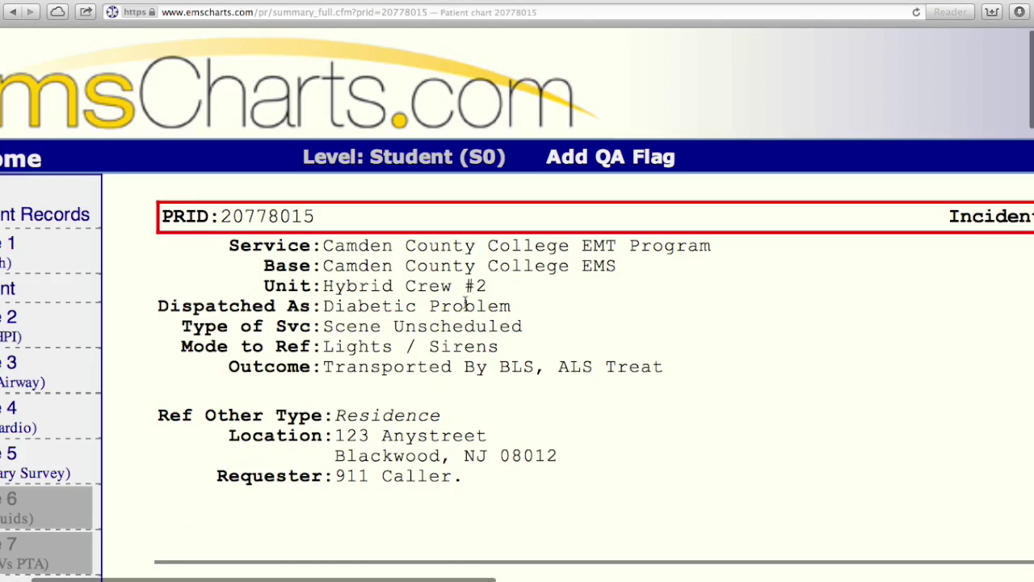
scroll(466, 301, down, 5)
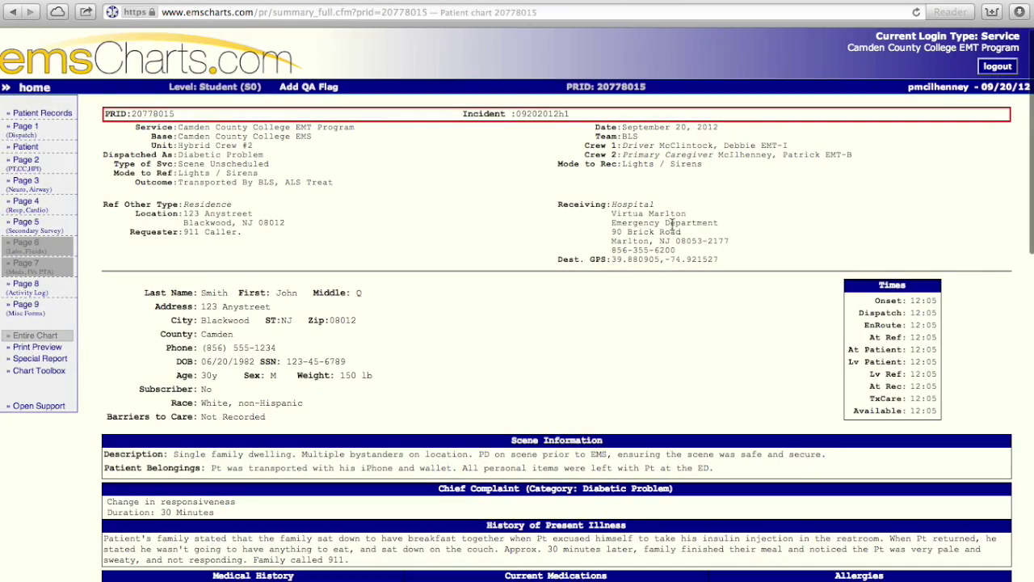
scroll(671, 224, up, 5)
scroll(479, 313, down, 3)
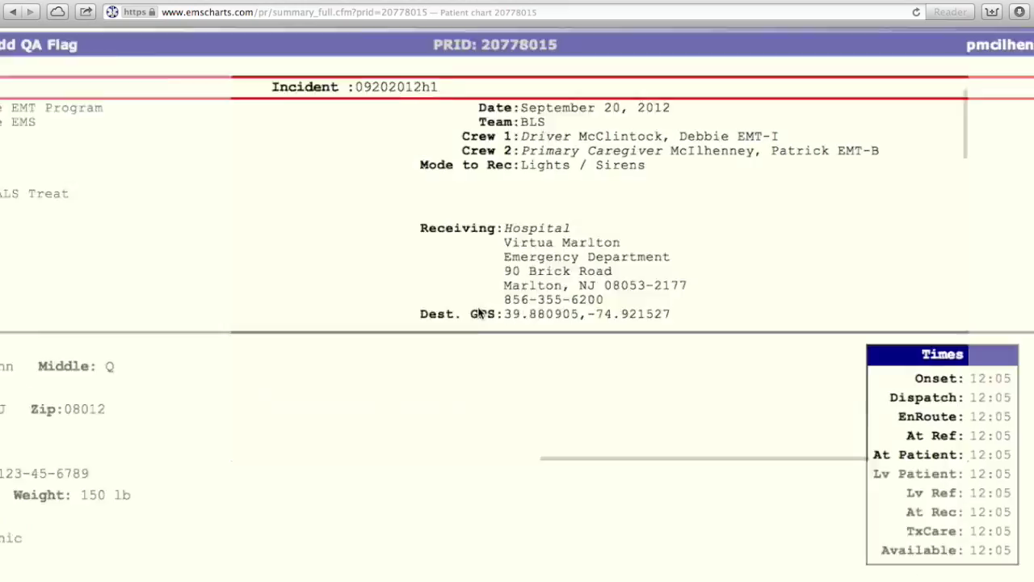
scroll(893, 373, up, 5)
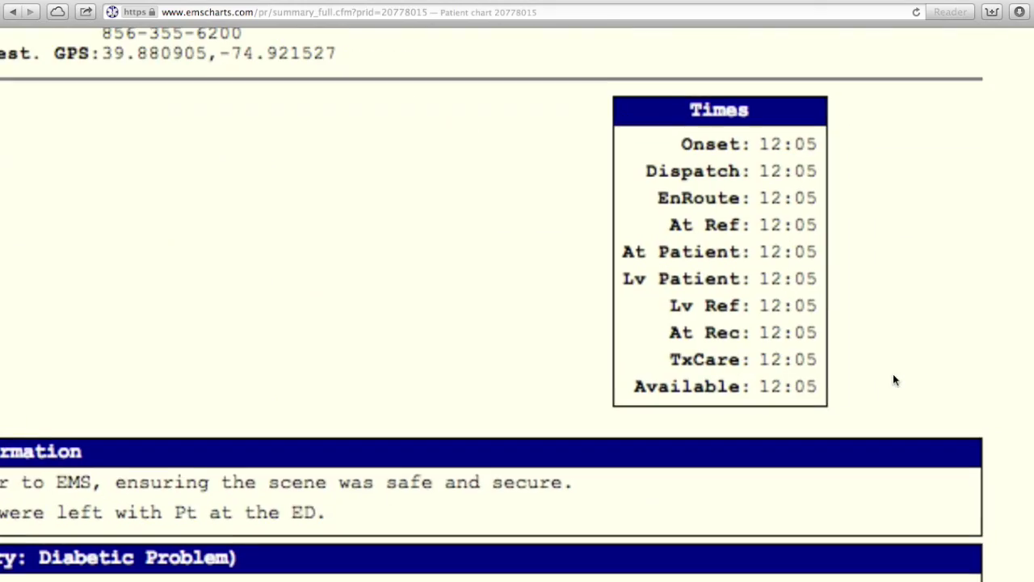
scroll(893, 376, down, 5)
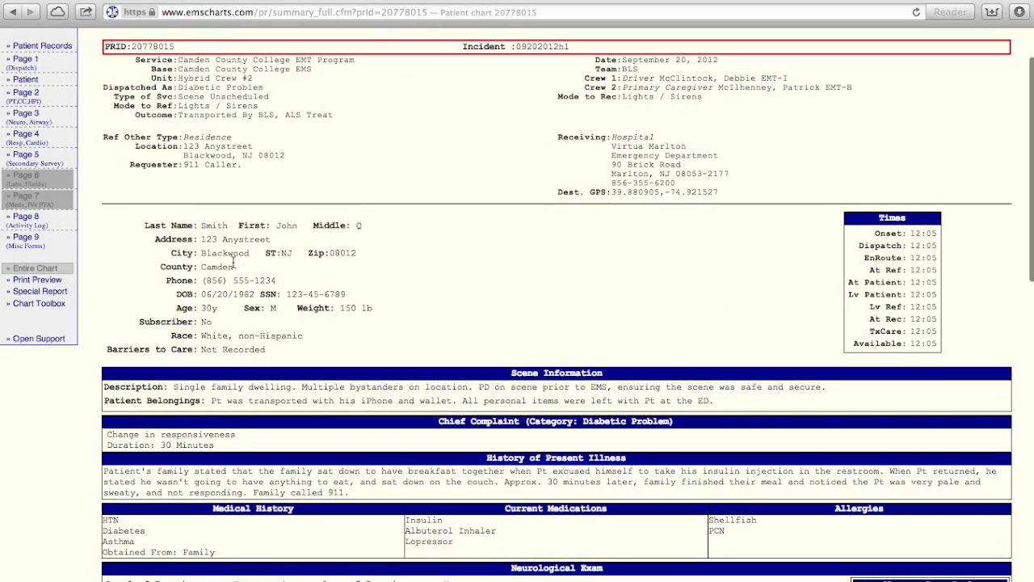
scroll(233, 263, up, 5)
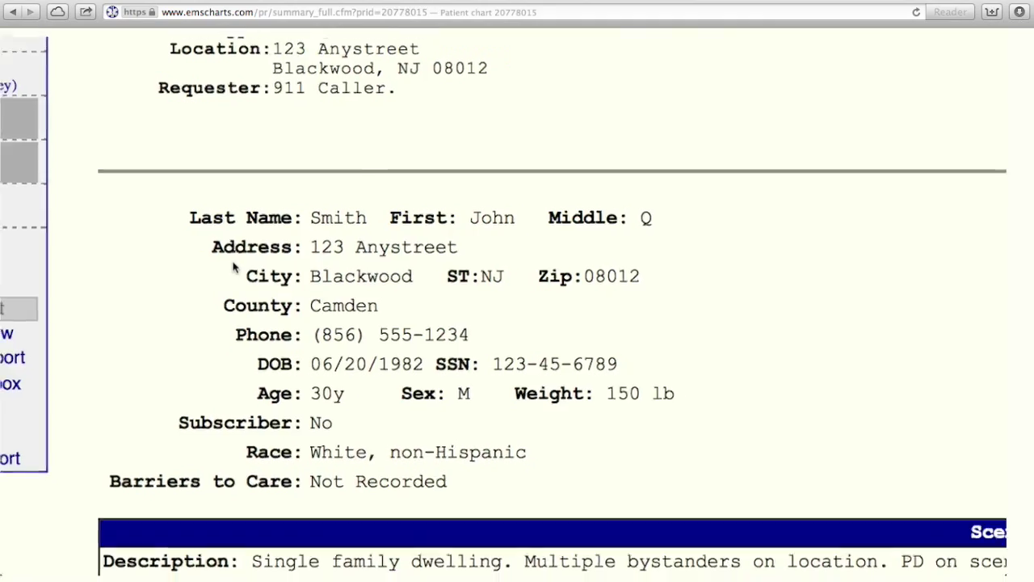
scroll(233, 266, down, 5)
scroll(232, 267, down, 3)
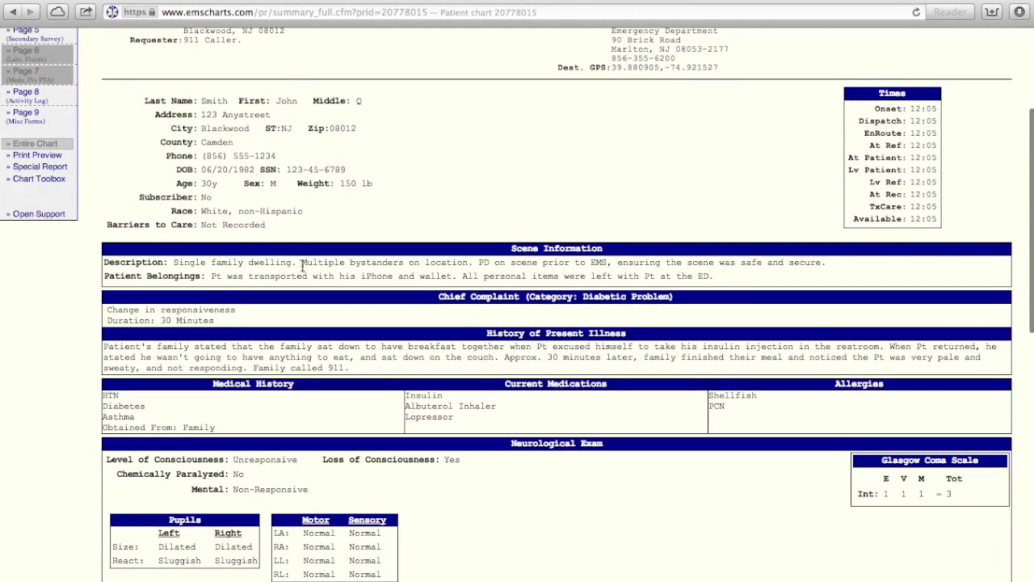
scroll(303, 273, up, 2)
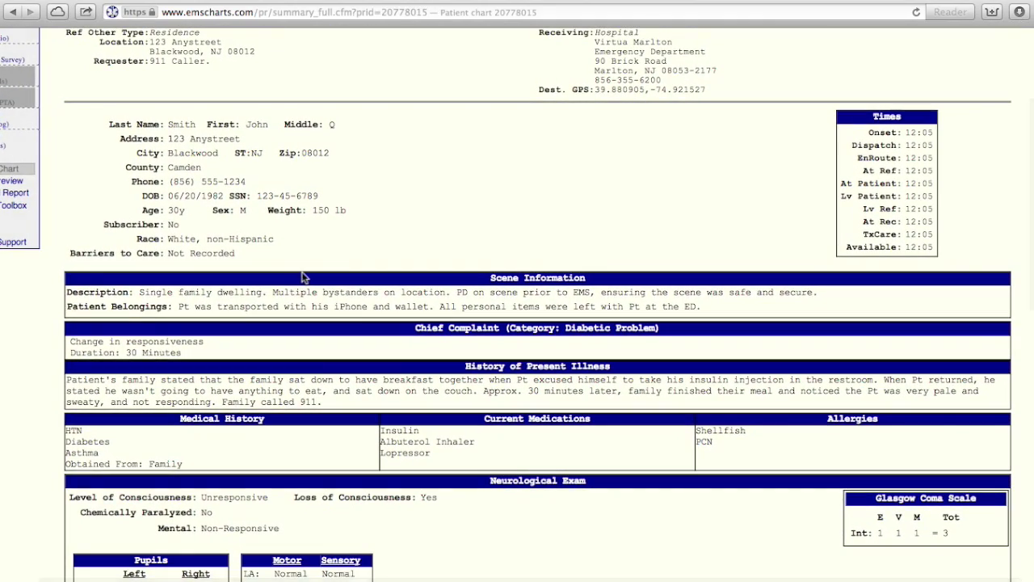
- Review the chart's scene information, complaint, medical history, exam findings, impression and activity log
scroll(311, 368, down, 3)
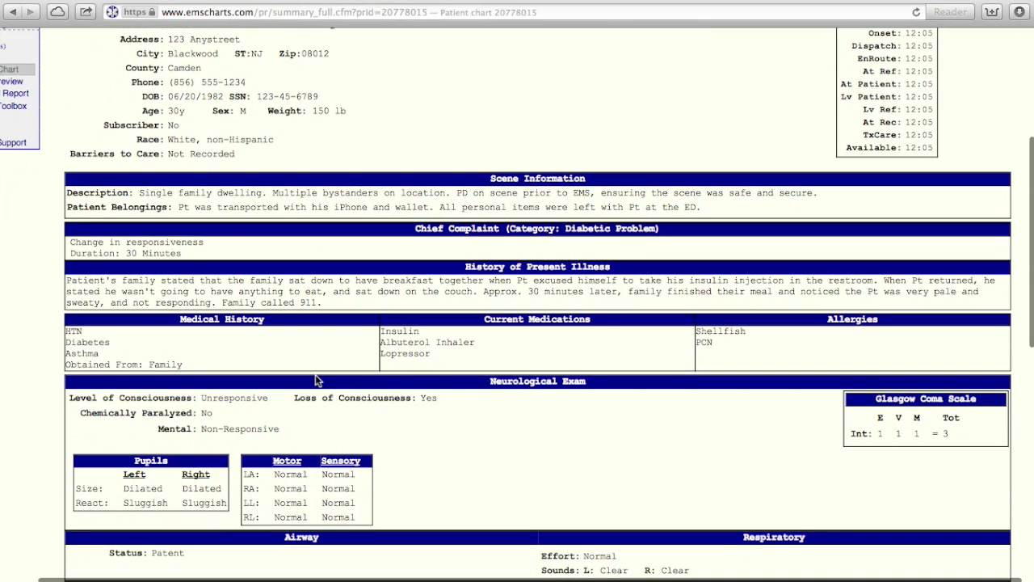
scroll(323, 301, down, 2)
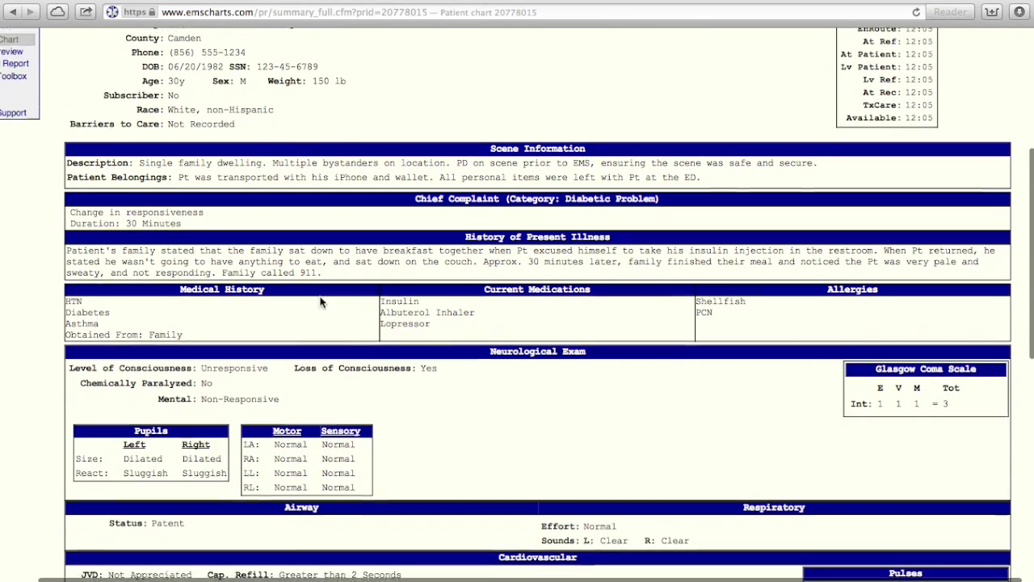
scroll(321, 302, down, 3)
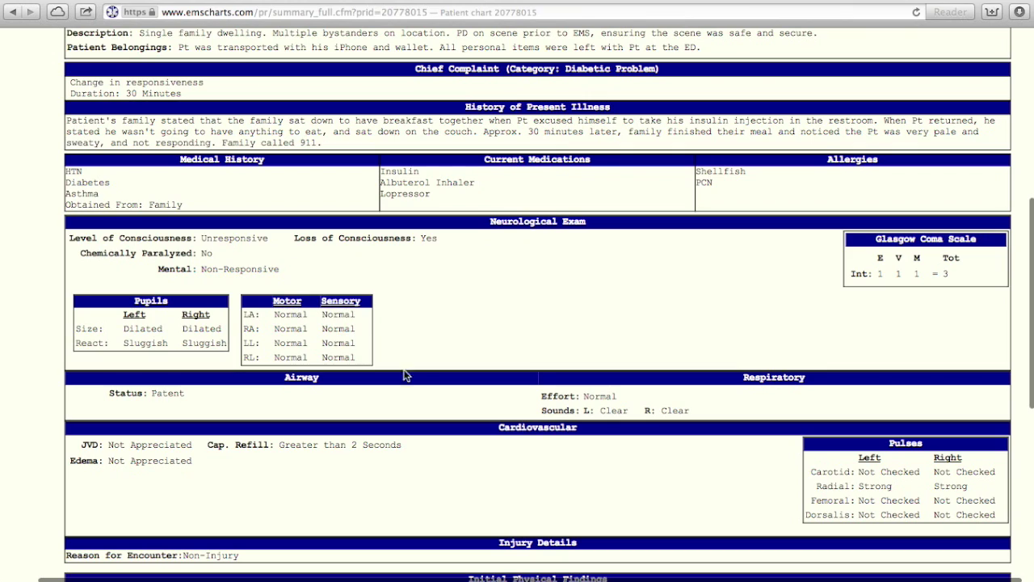
scroll(499, 331, down, 4)
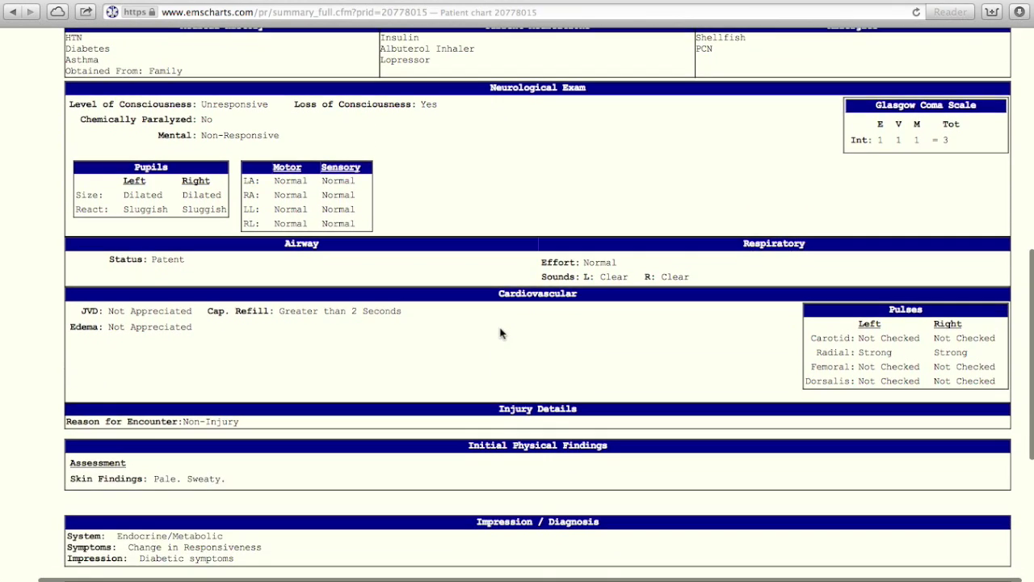
scroll(499, 332, down, 8)
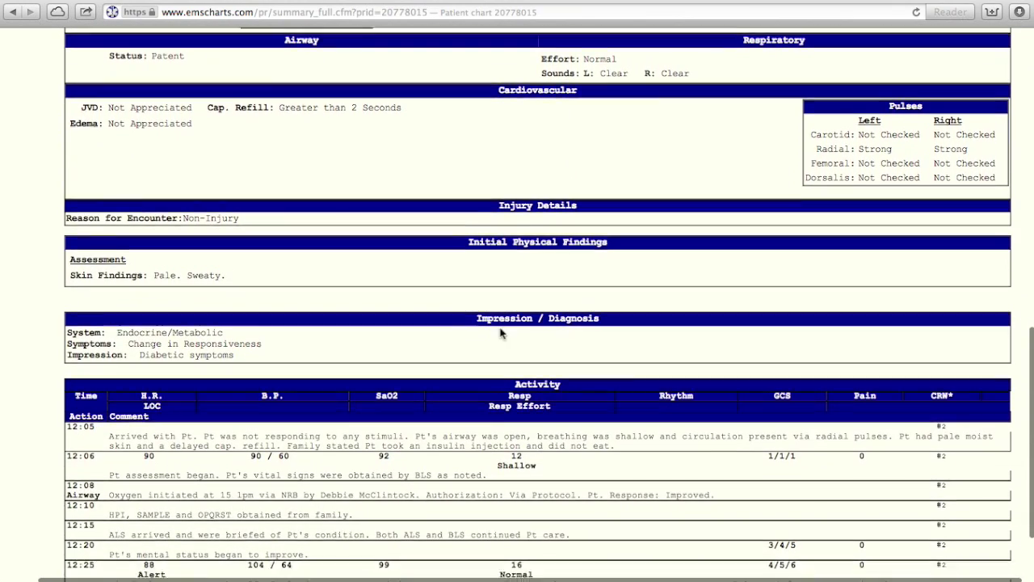
scroll(501, 332, down, 1)
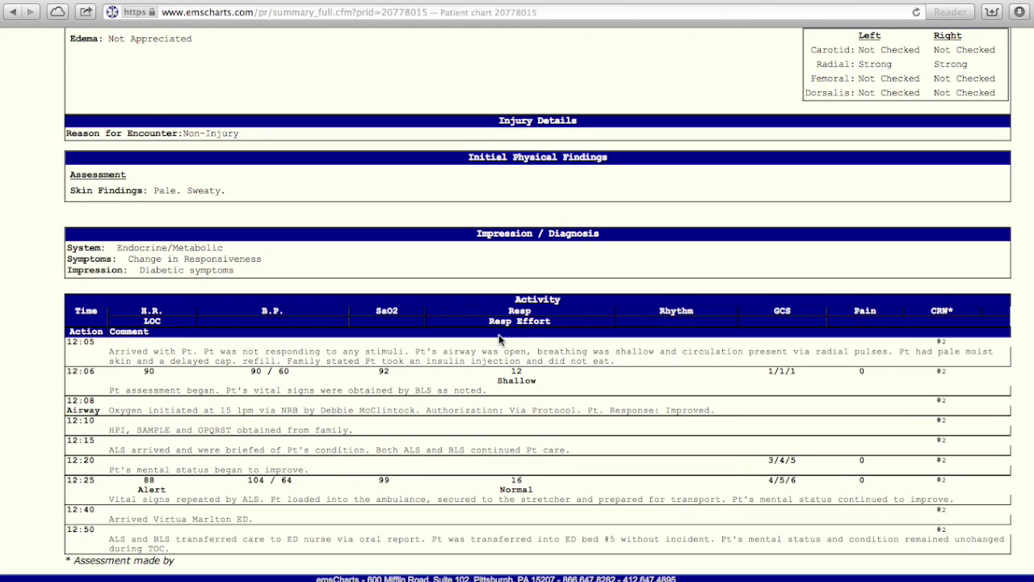
- Log out of the charting session from the full chart summary
scroll(498, 334, up, 15)
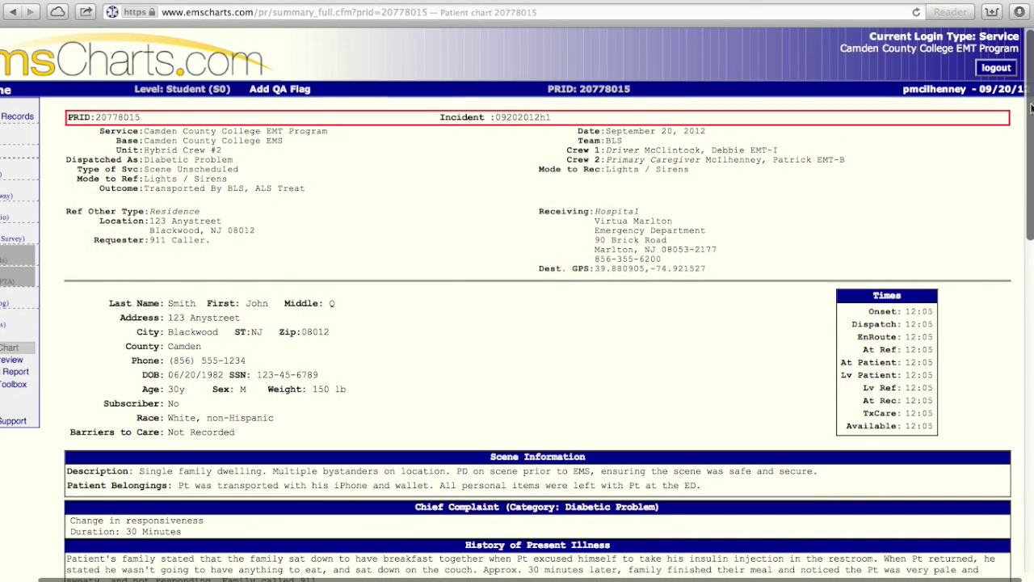
click(1006, 71)
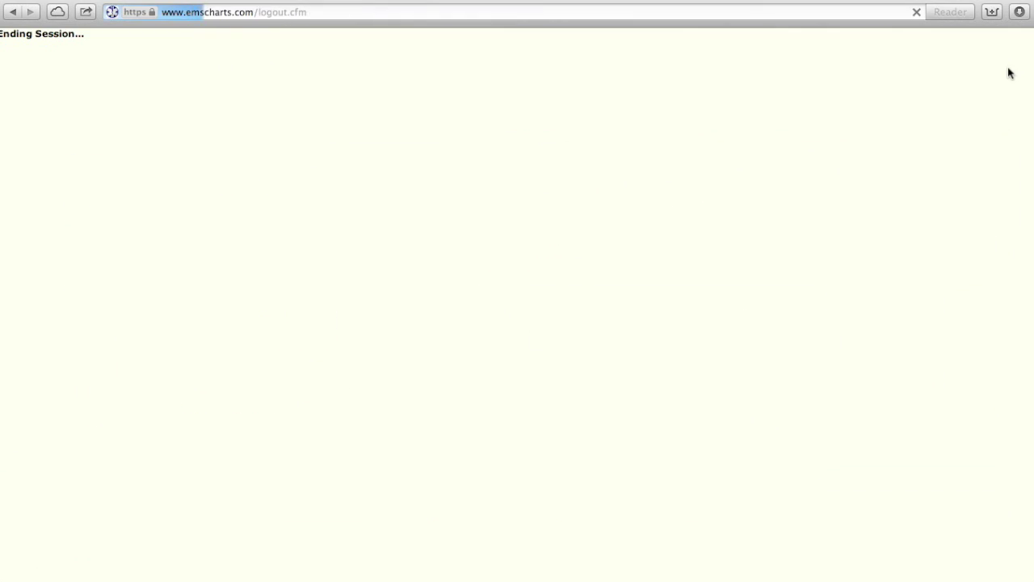